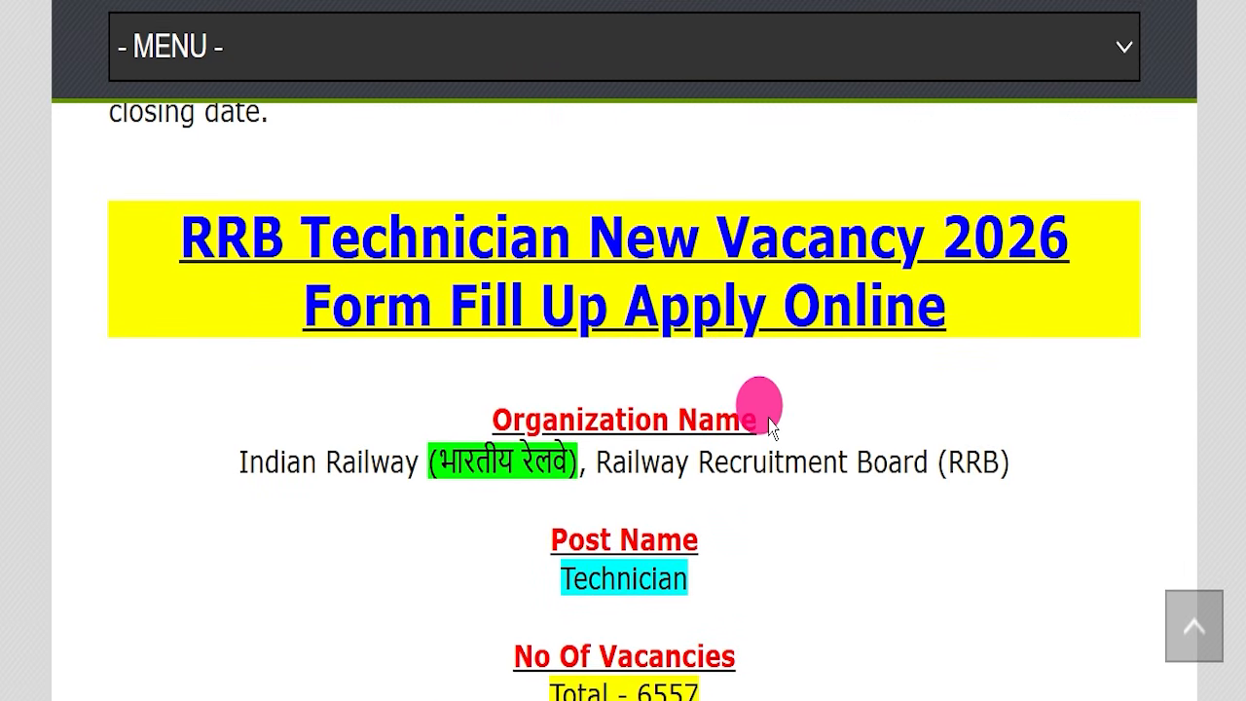
- Highlight the last date for applying online in the Important Dates section of the RRB Technician vacancy notice
scroll(666, 477, down, 1)
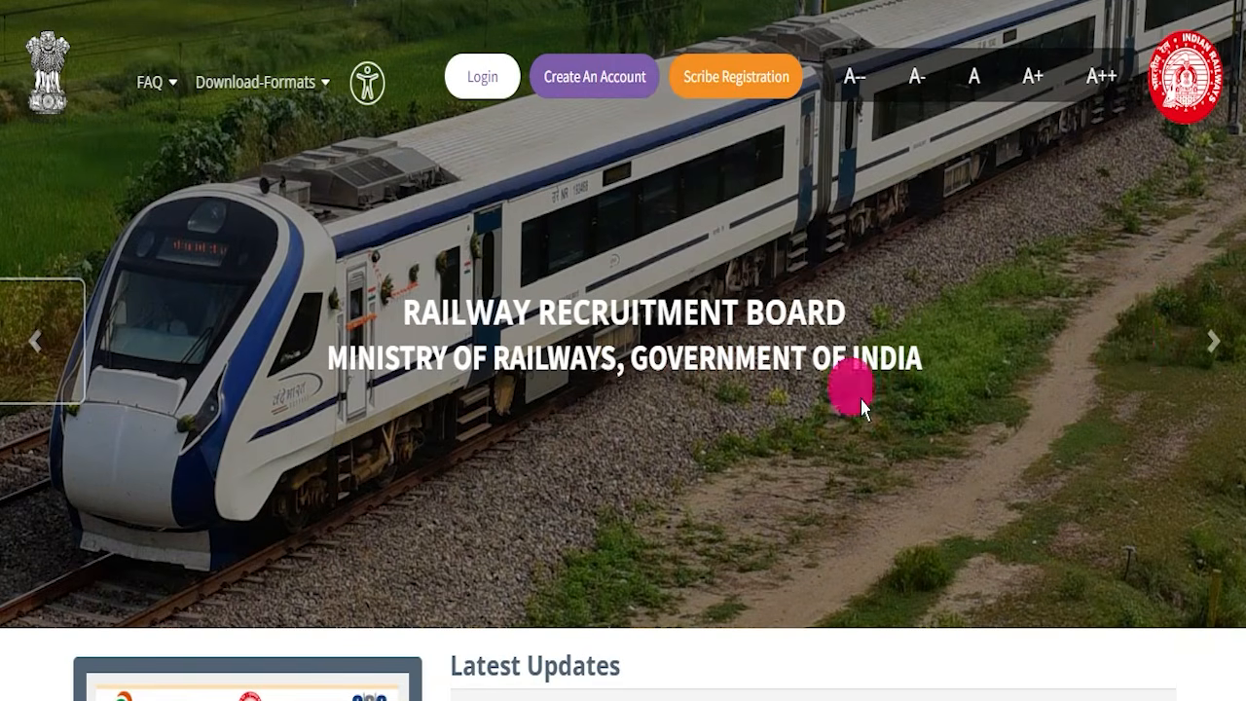
click(1203, 343)
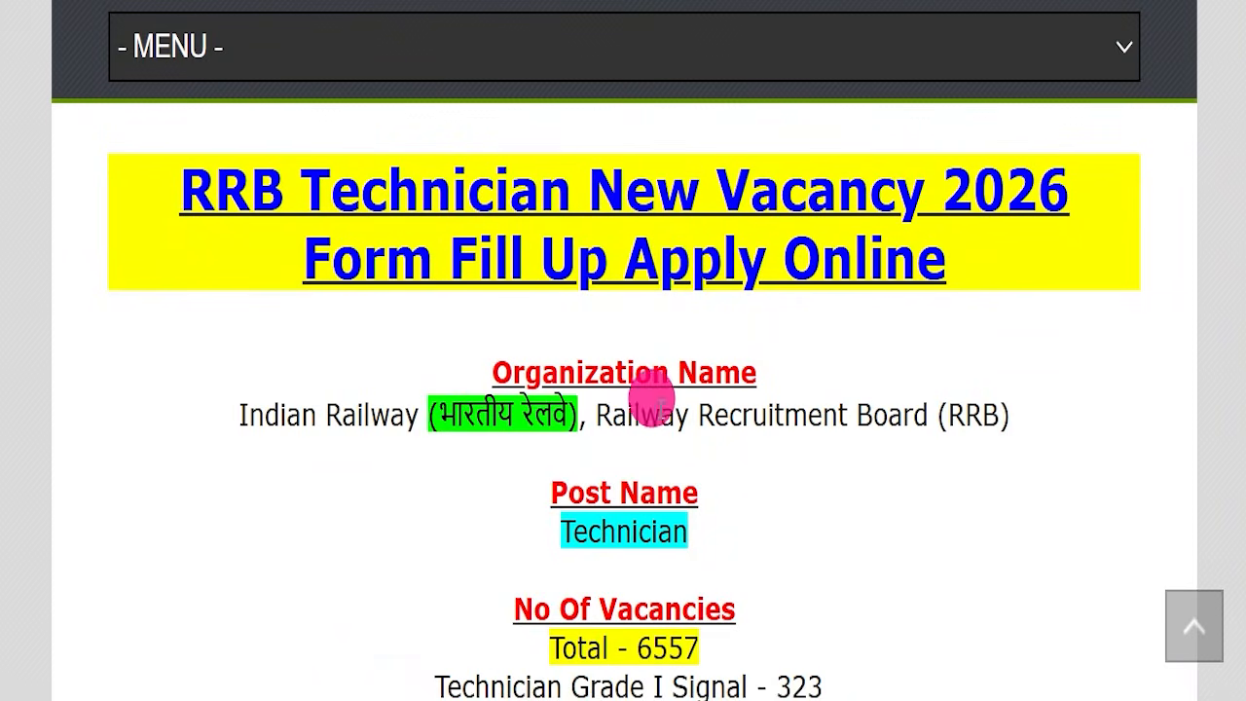
scroll(870, 454, down, 5)
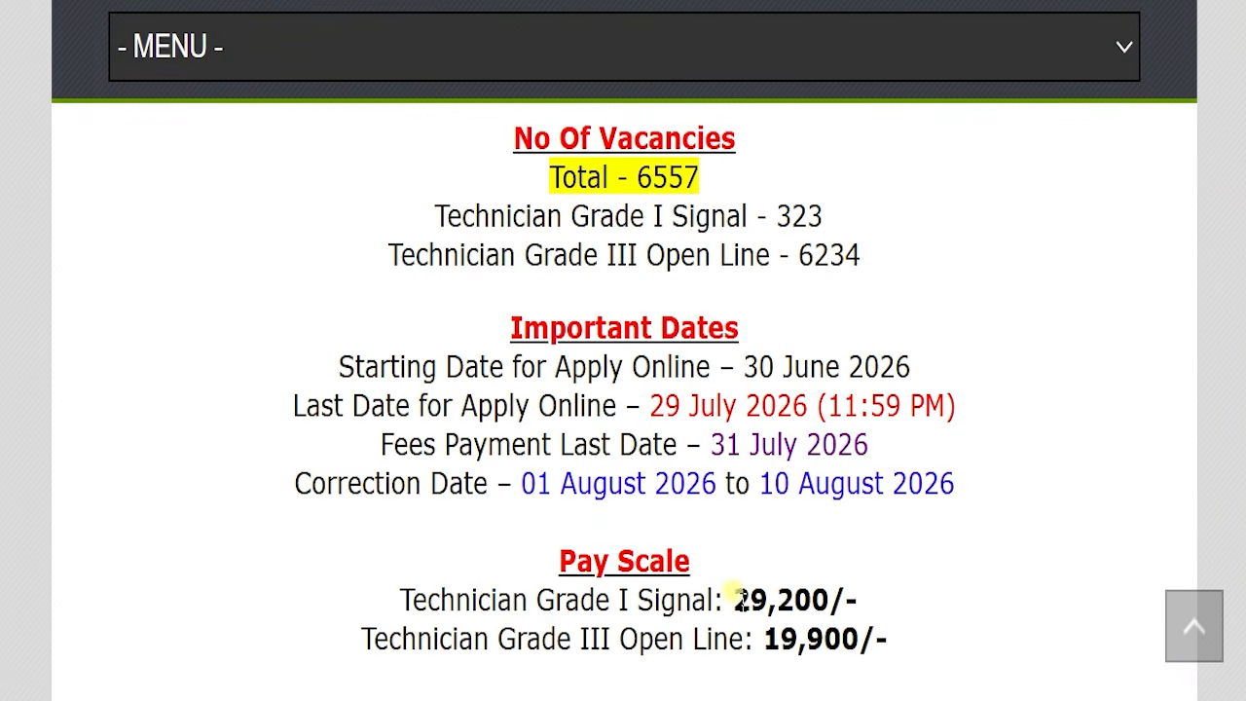
drag(233, 406, 955, 399)
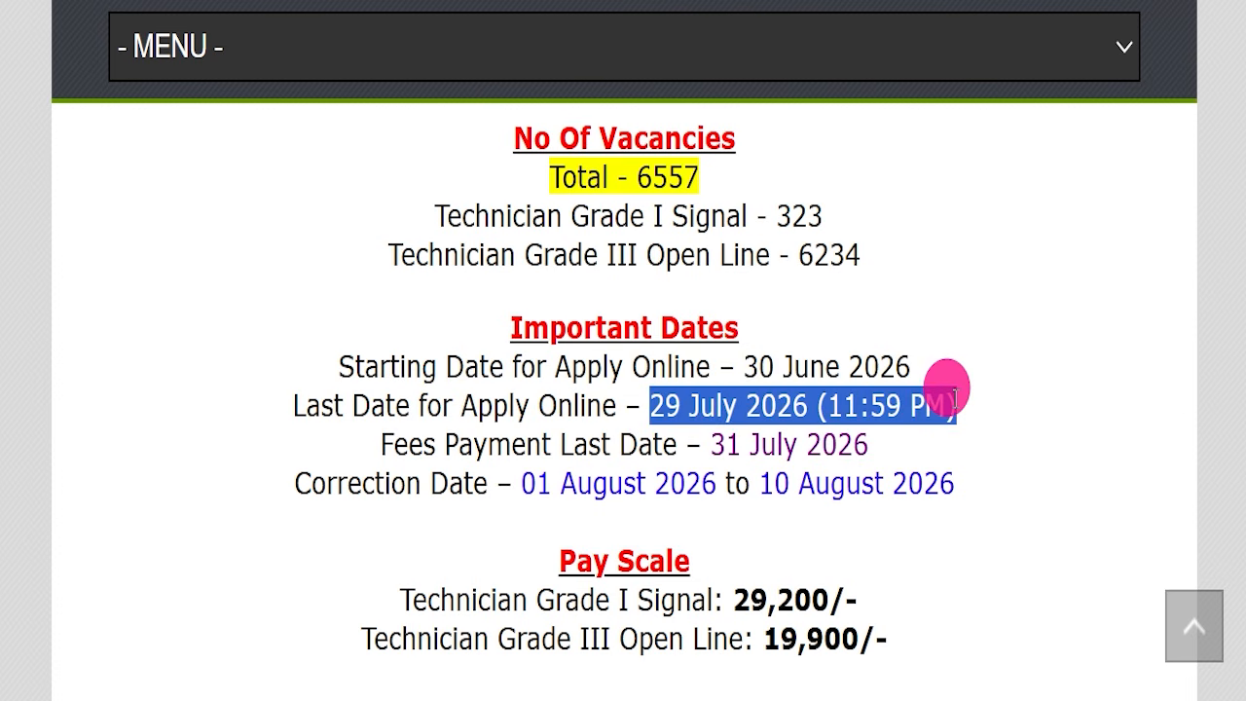
click(959, 408)
drag(288, 406, 775, 401)
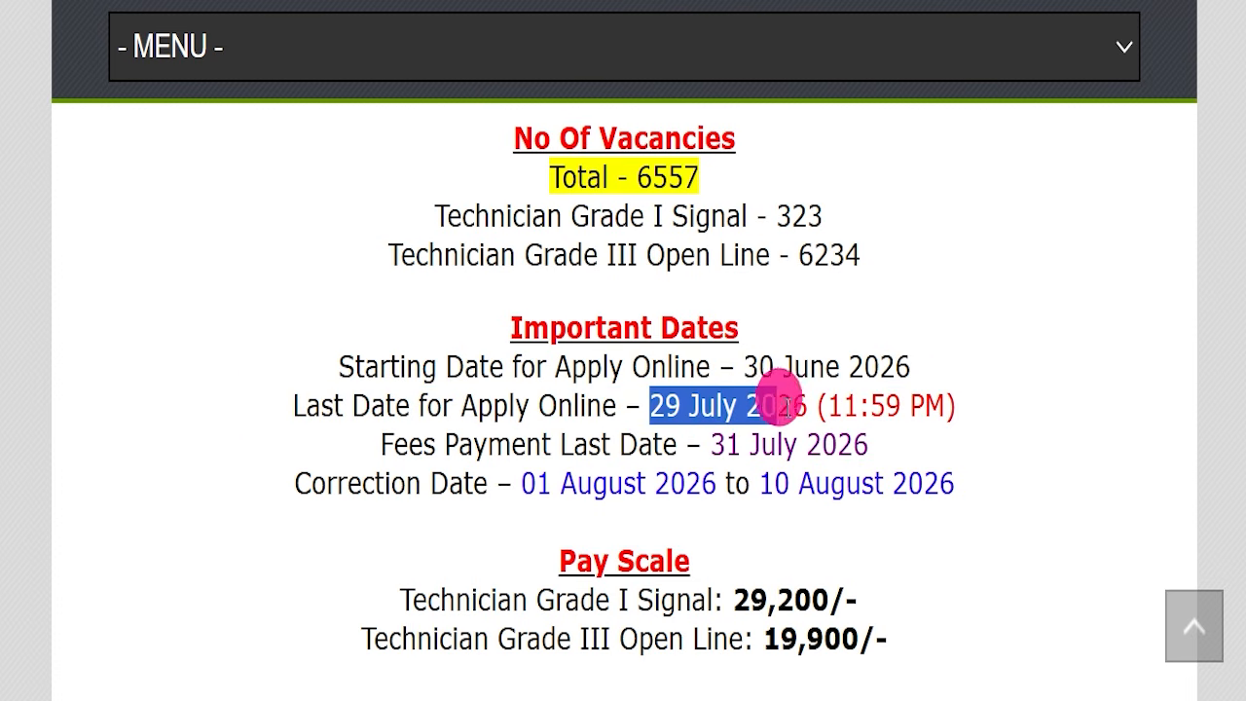
click(684, 409)
drag(646, 401, 940, 399)
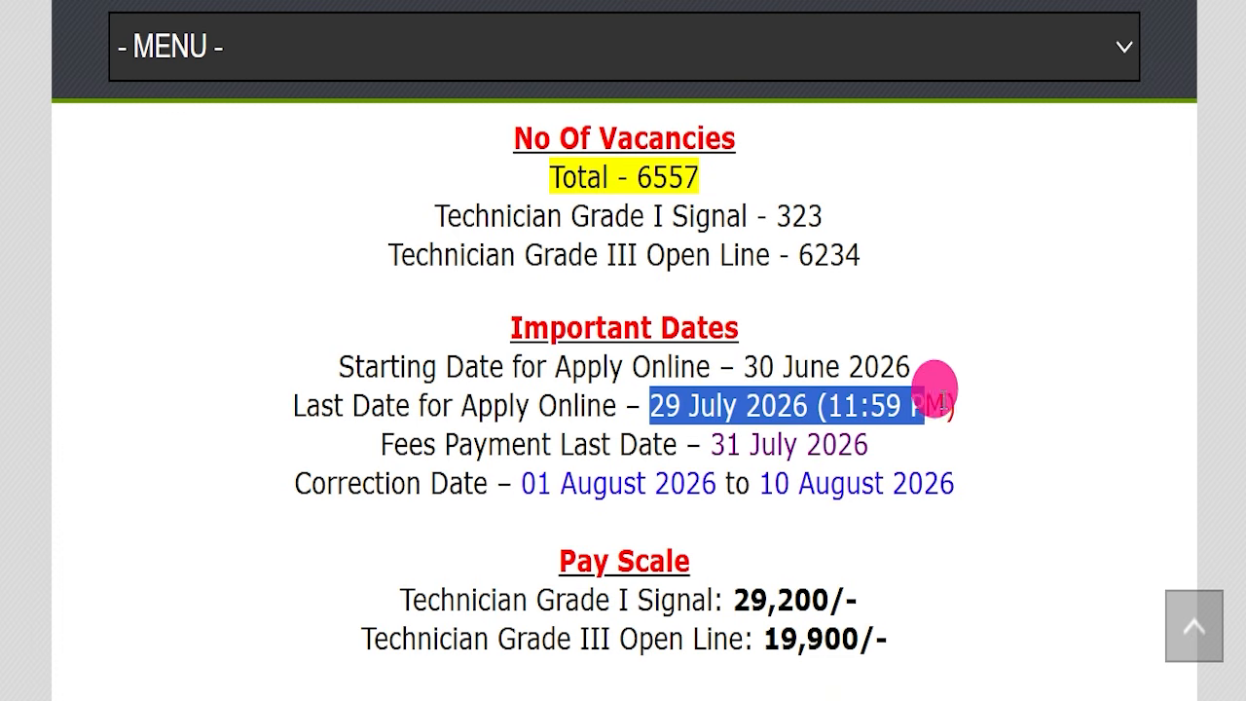
click(966, 410)
scroll(836, 399, up, 4)
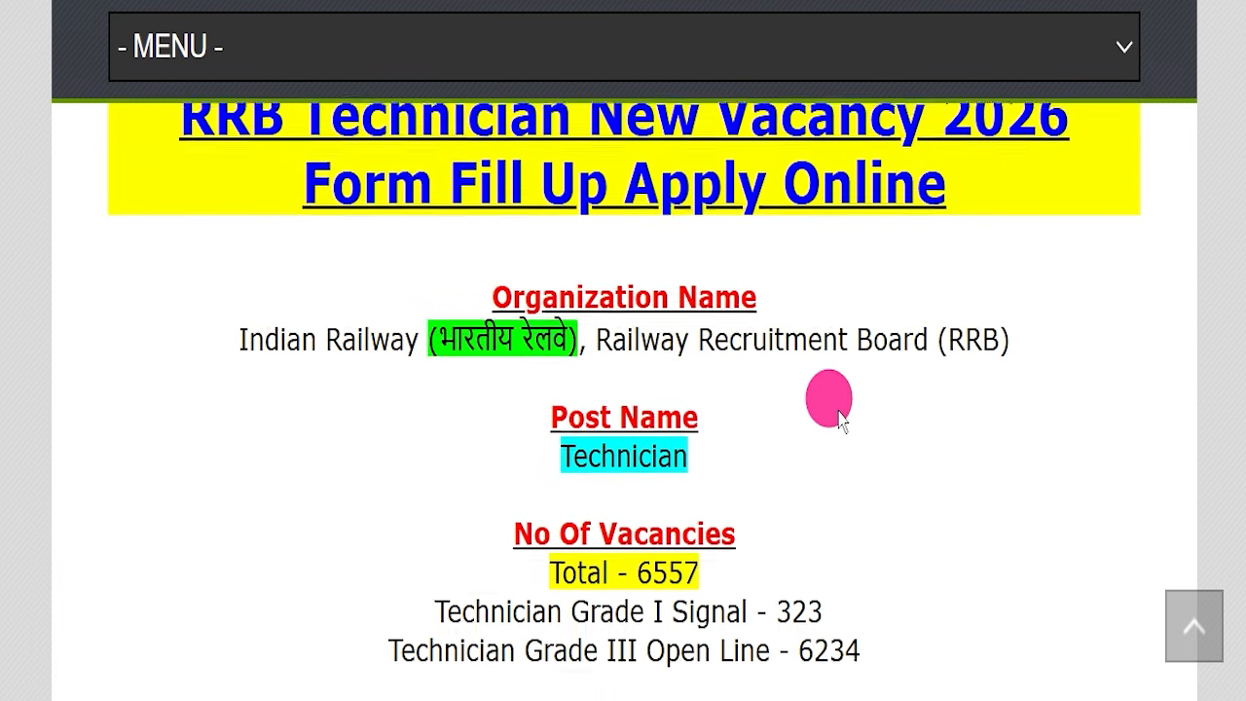
scroll(839, 410, up, 1)
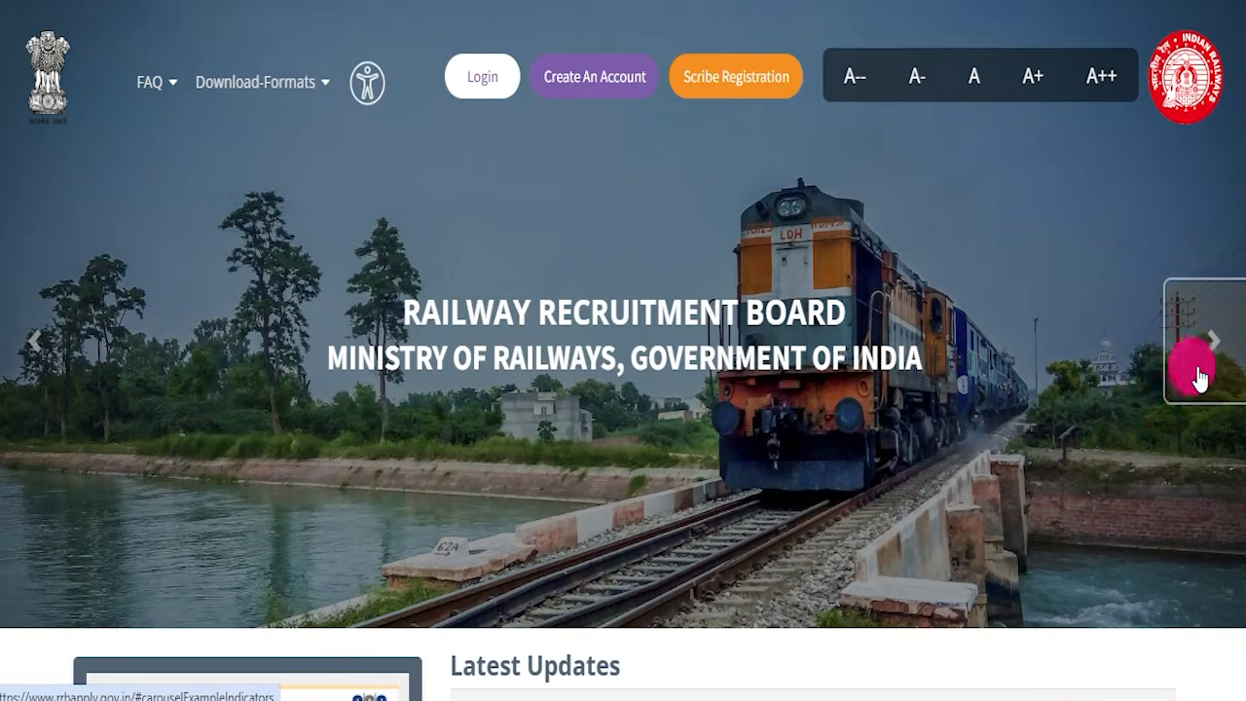
- Look over the Create an Account form on the RRB site, then return to the home page with its notice closed
click(1195, 343)
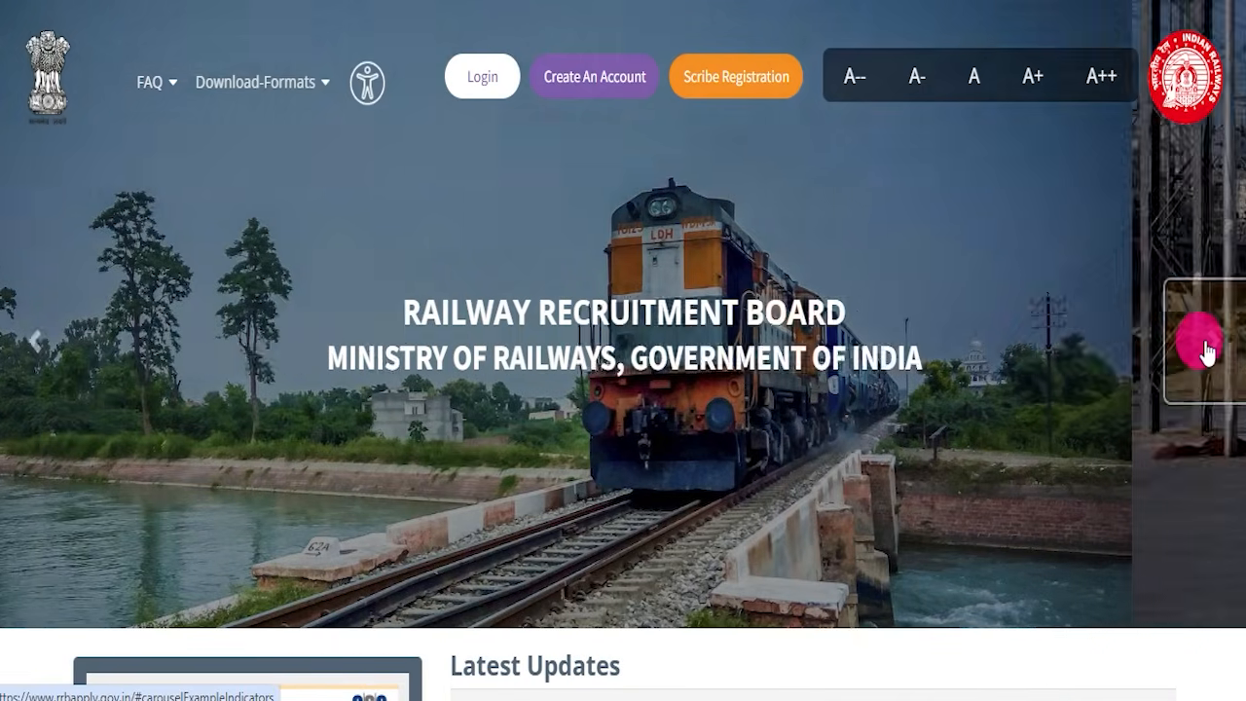
click(1203, 351)
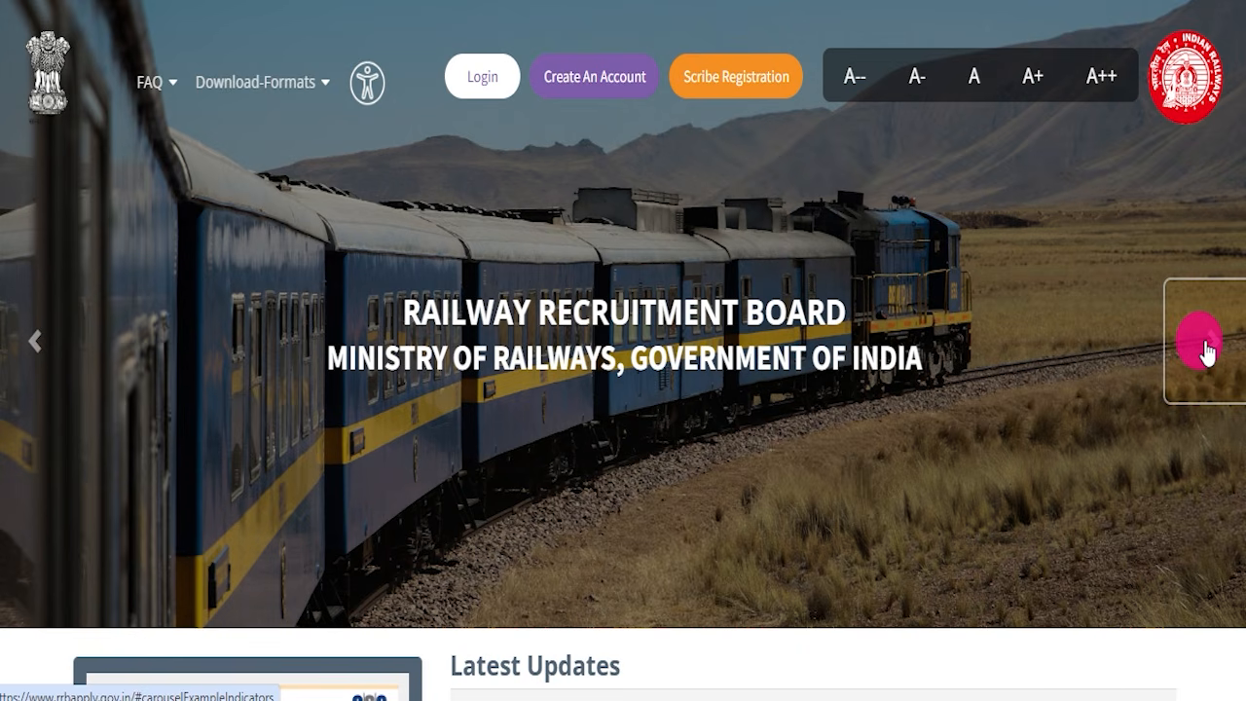
click(601, 81)
click(604, 506)
scroll(623, 428, down, 10)
scroll(634, 450, up, 10)
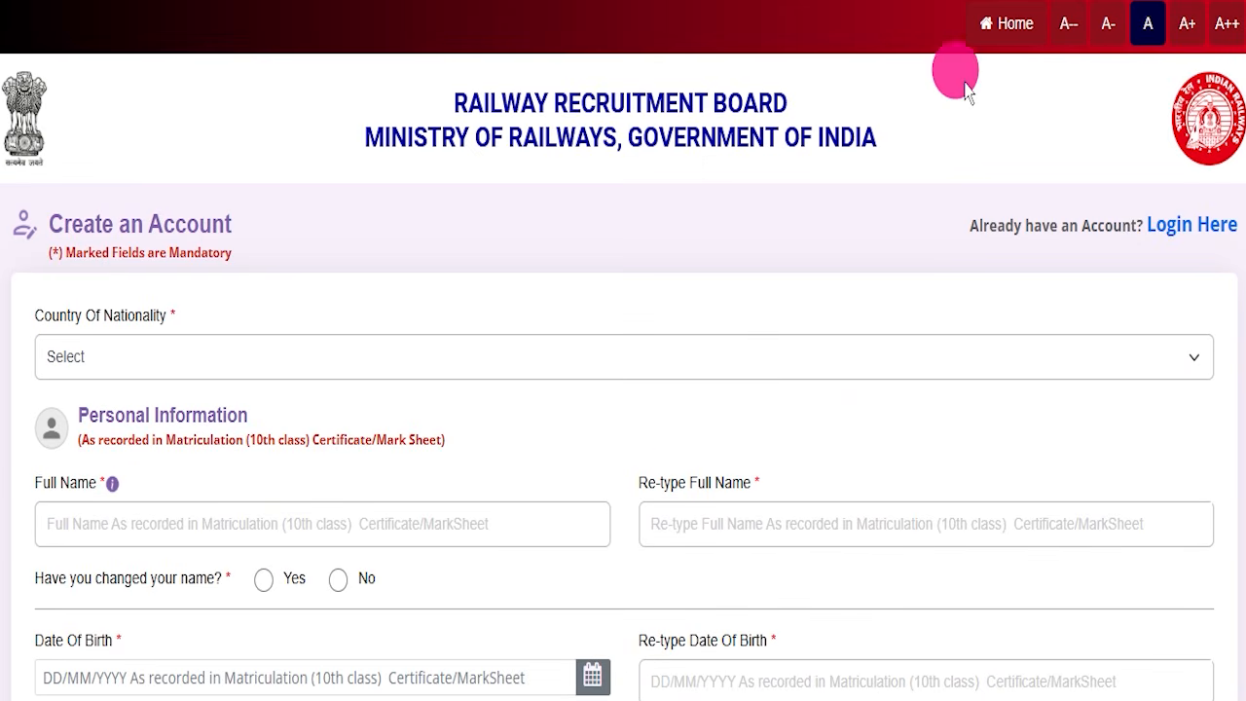
click(988, 23)
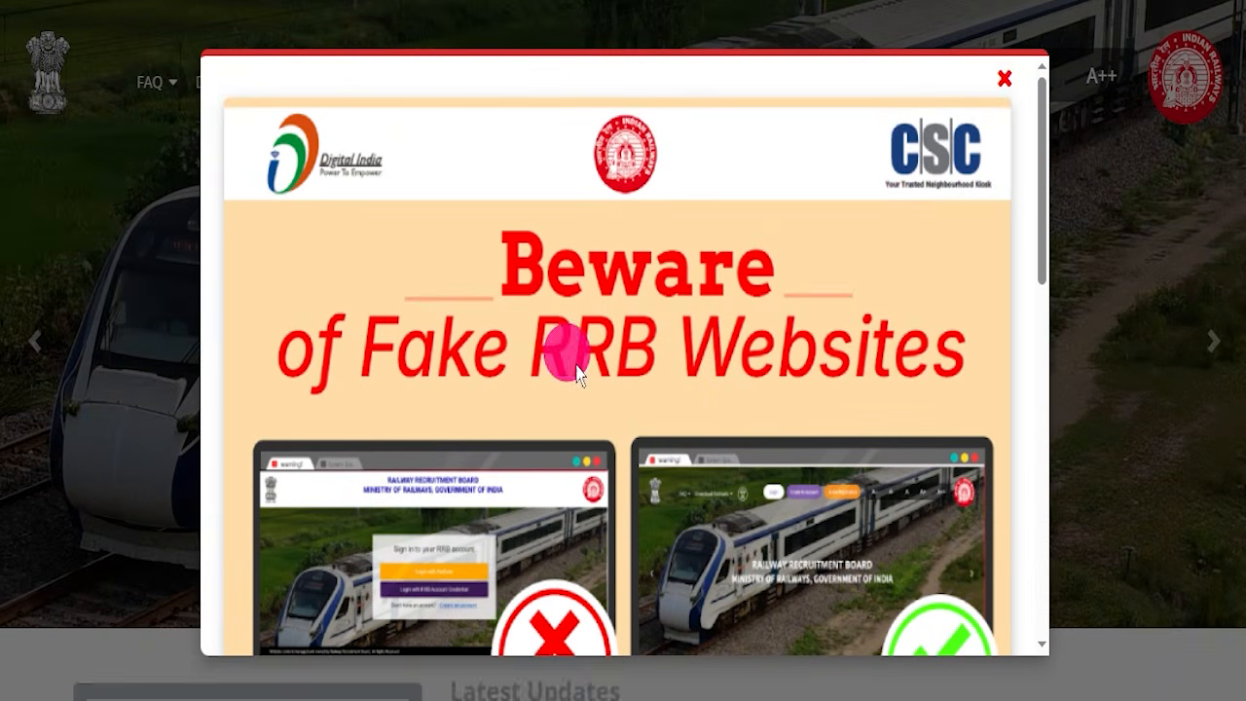
click(1004, 78)
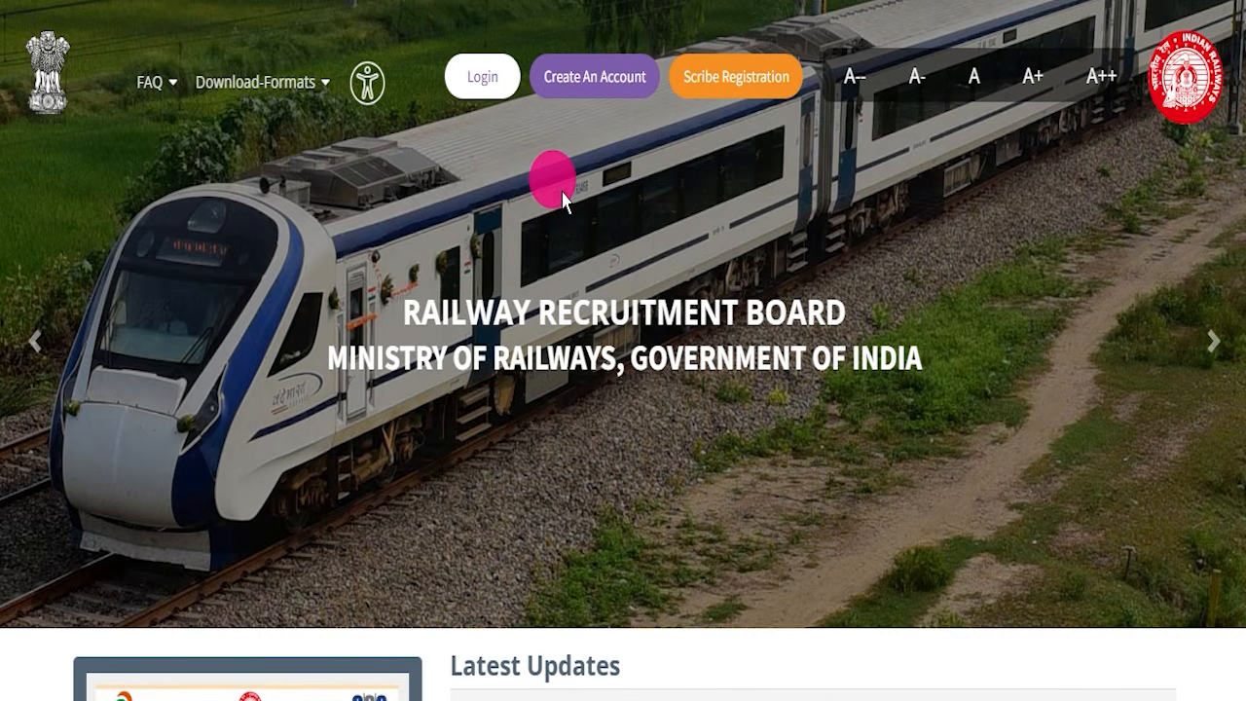
- View the RRB account sign-in page, then return to the home page and dismiss the fake-websites notice
click(482, 78)
click(621, 457)
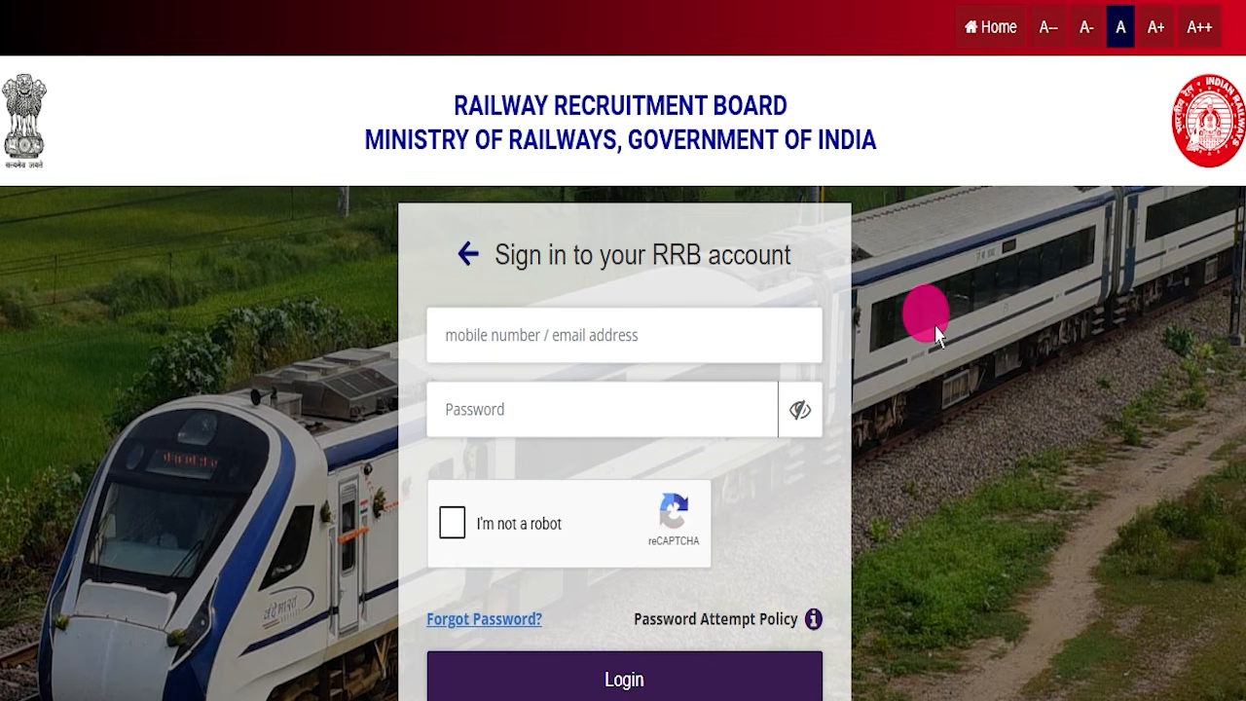
click(985, 28)
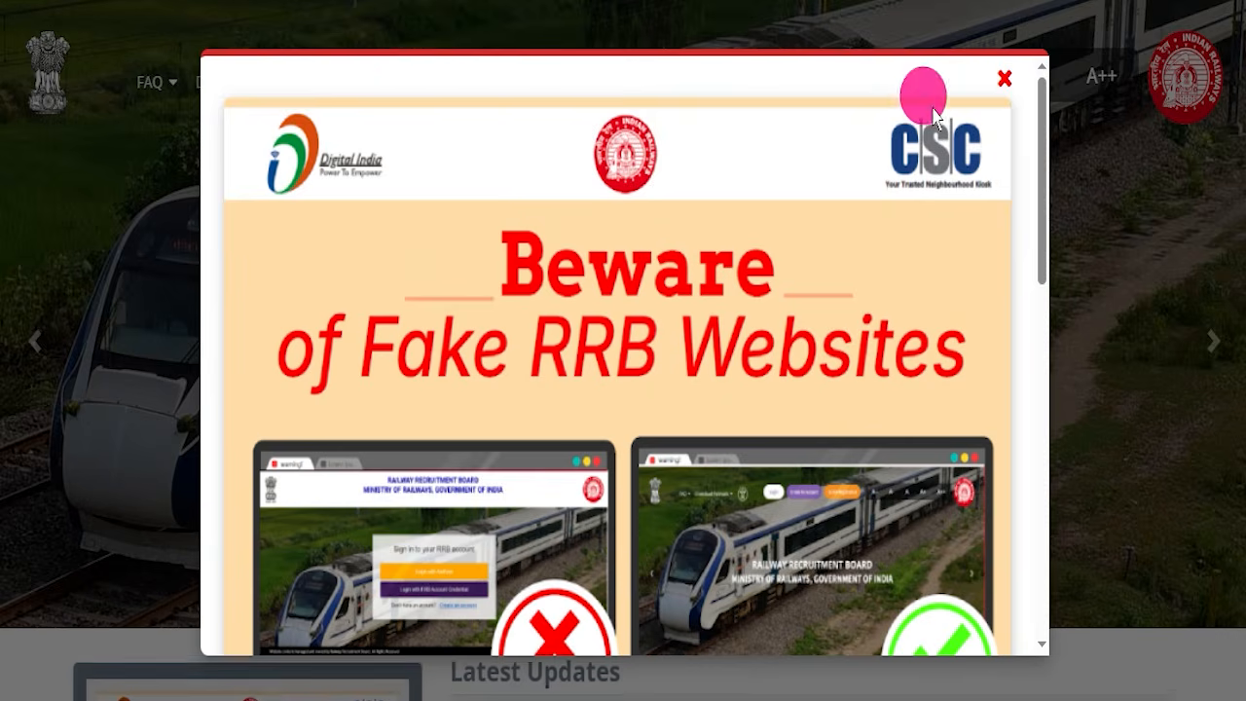
click(1007, 81)
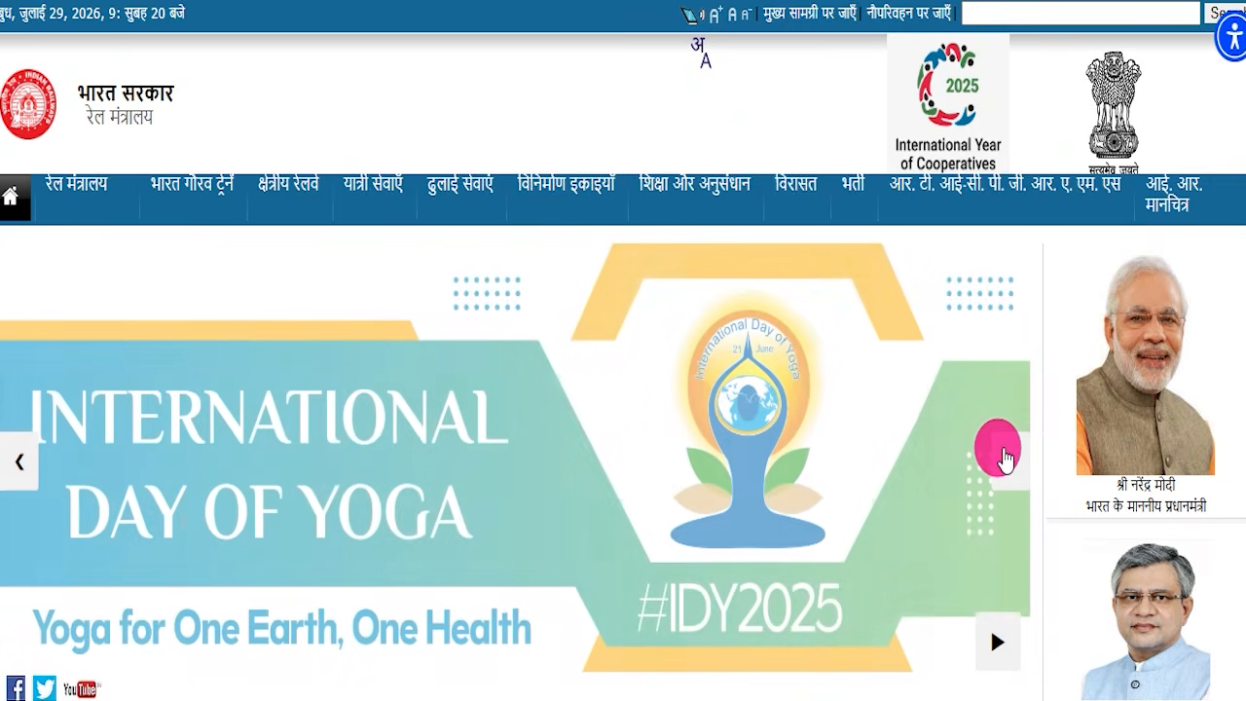
click(1002, 457)
click(1002, 457)
click(1002, 457)
click(1003, 457)
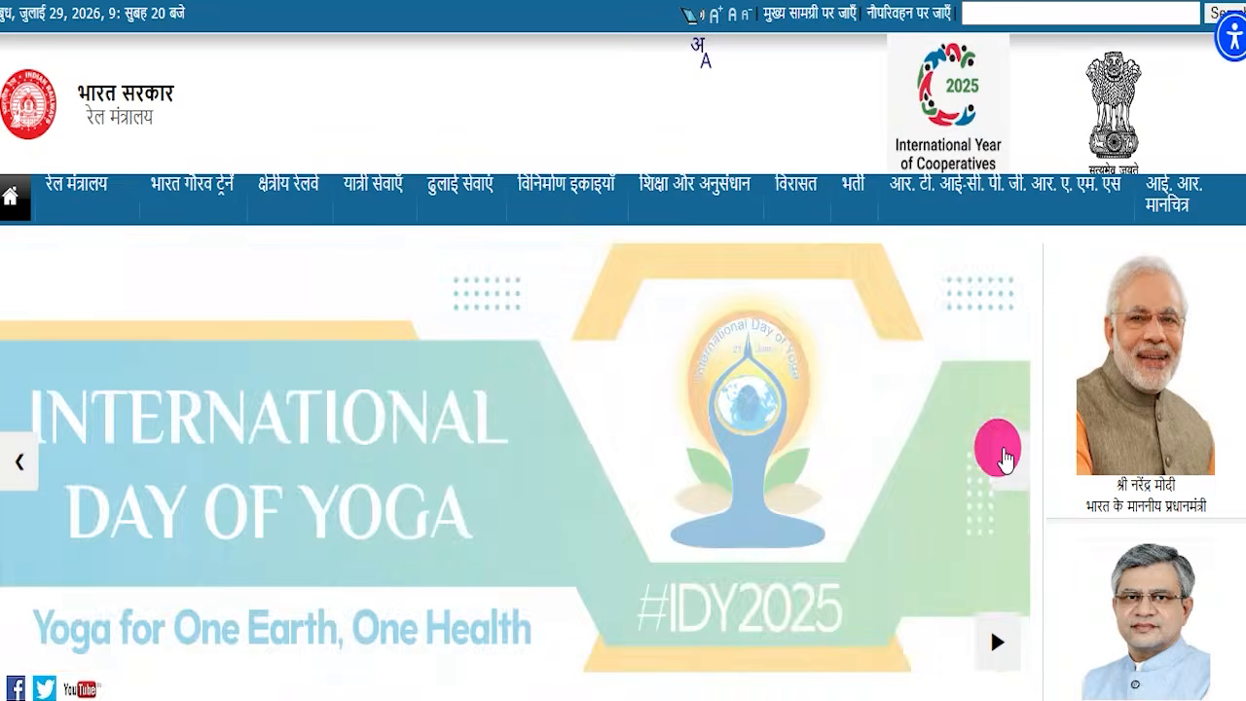
click(1002, 457)
click(1003, 457)
click(513, 294)
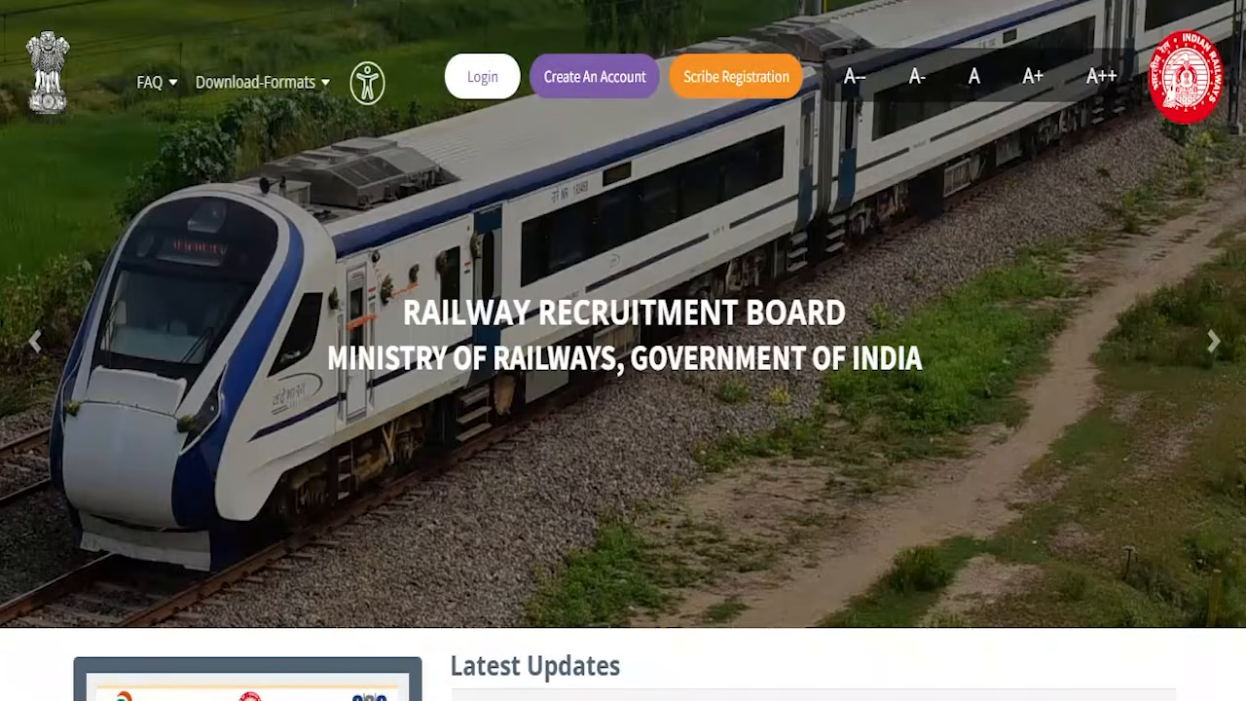
click(1207, 334)
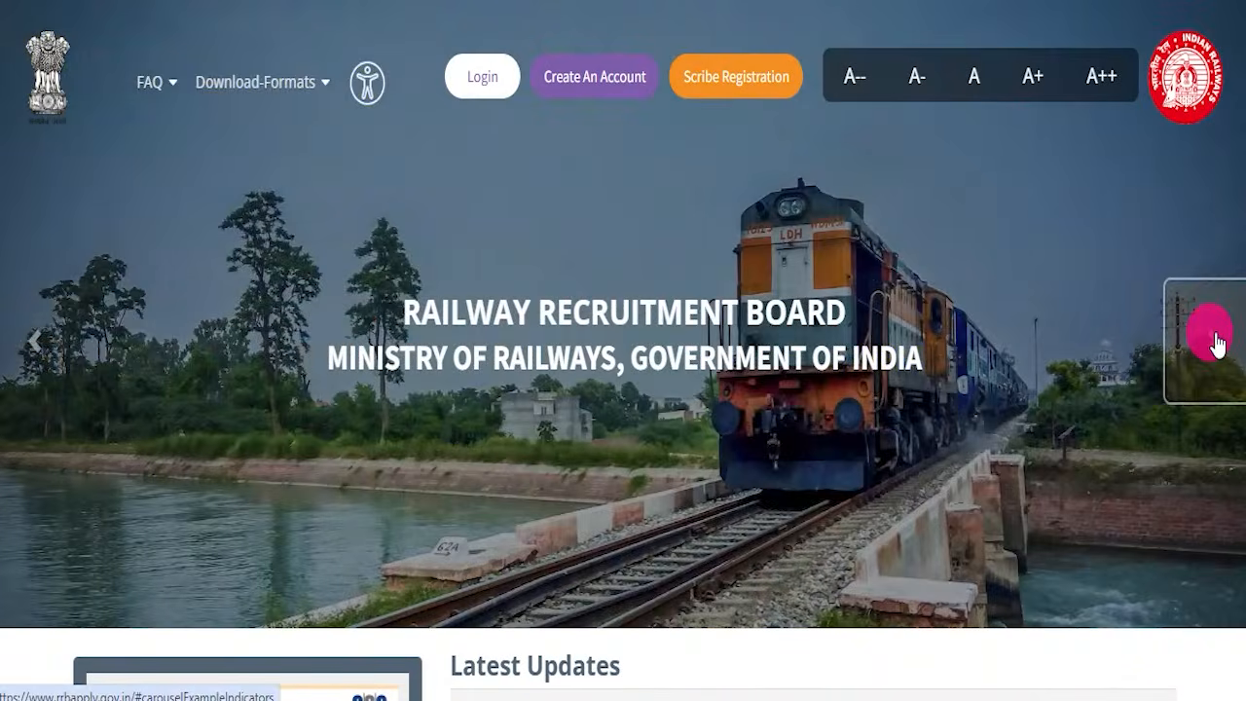
click(1216, 342)
click(1214, 340)
click(1214, 340)
click(1214, 341)
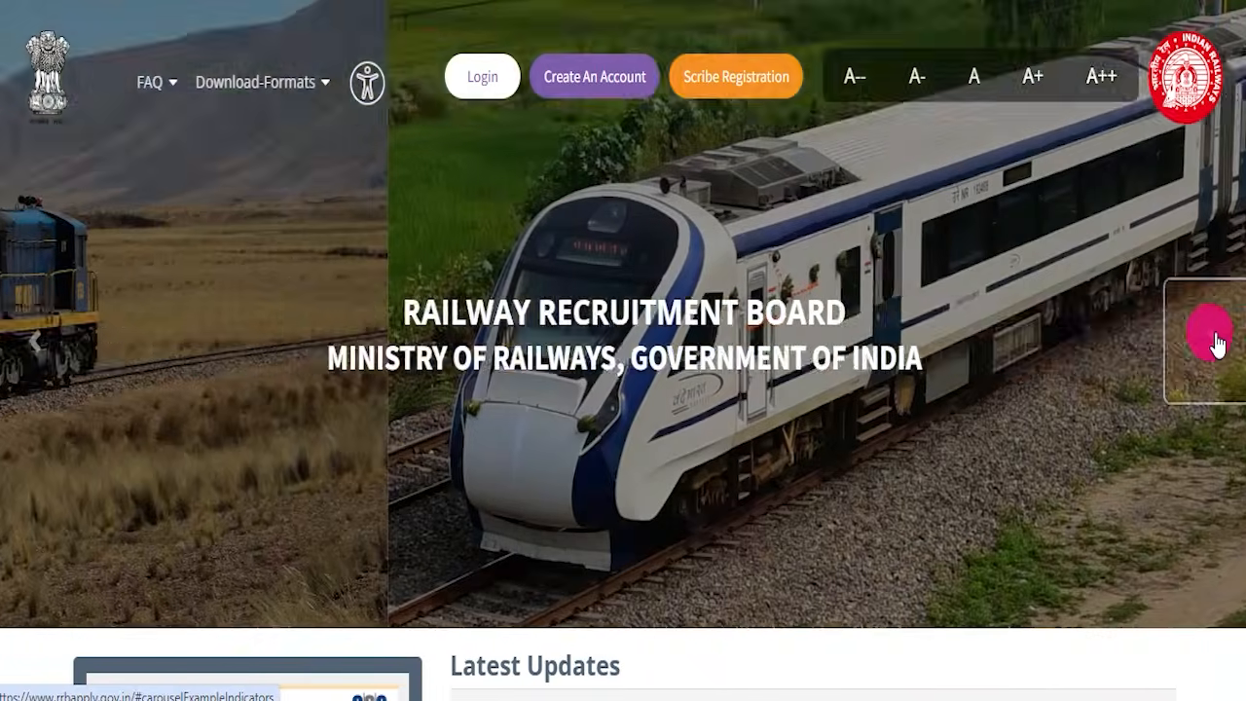
click(1214, 341)
click(834, 98)
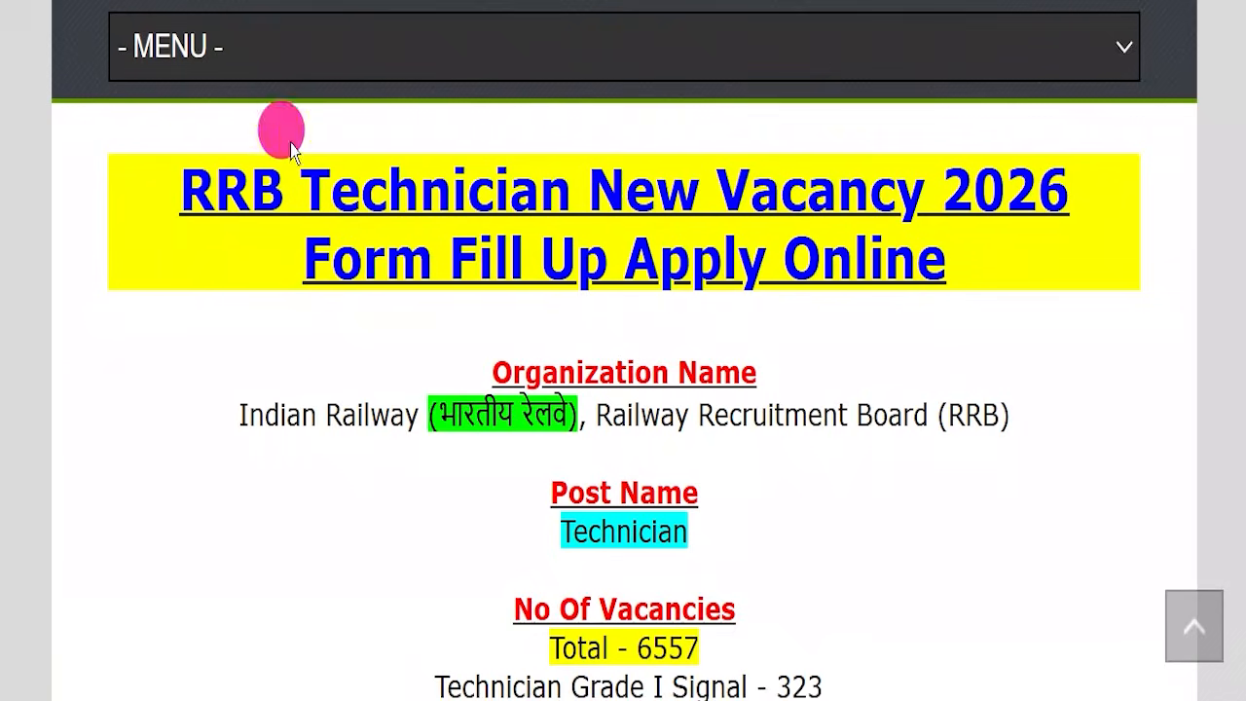
- Highlight the RRB Technician New Vacancy 2026 heading and look over the IndSarkariNaukri page above it
drag(140, 173, 959, 255)
click(961, 258)
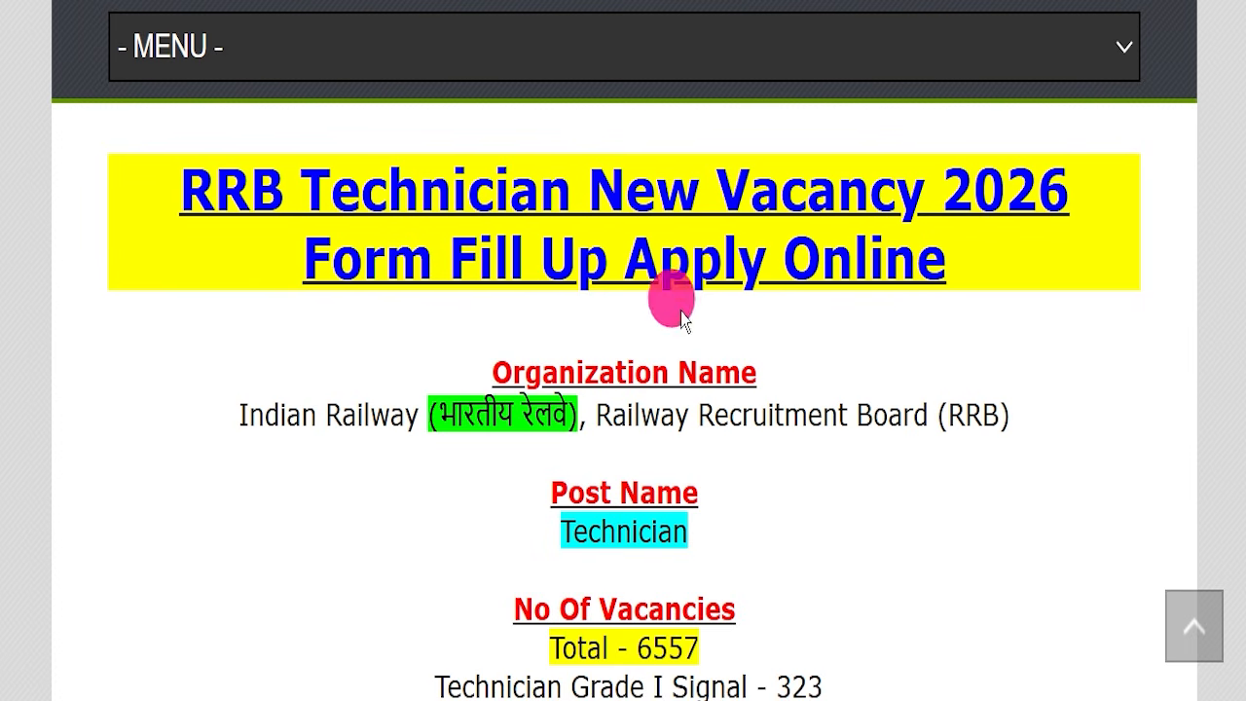
scroll(667, 292, up, 10)
scroll(720, 399, up, 3)
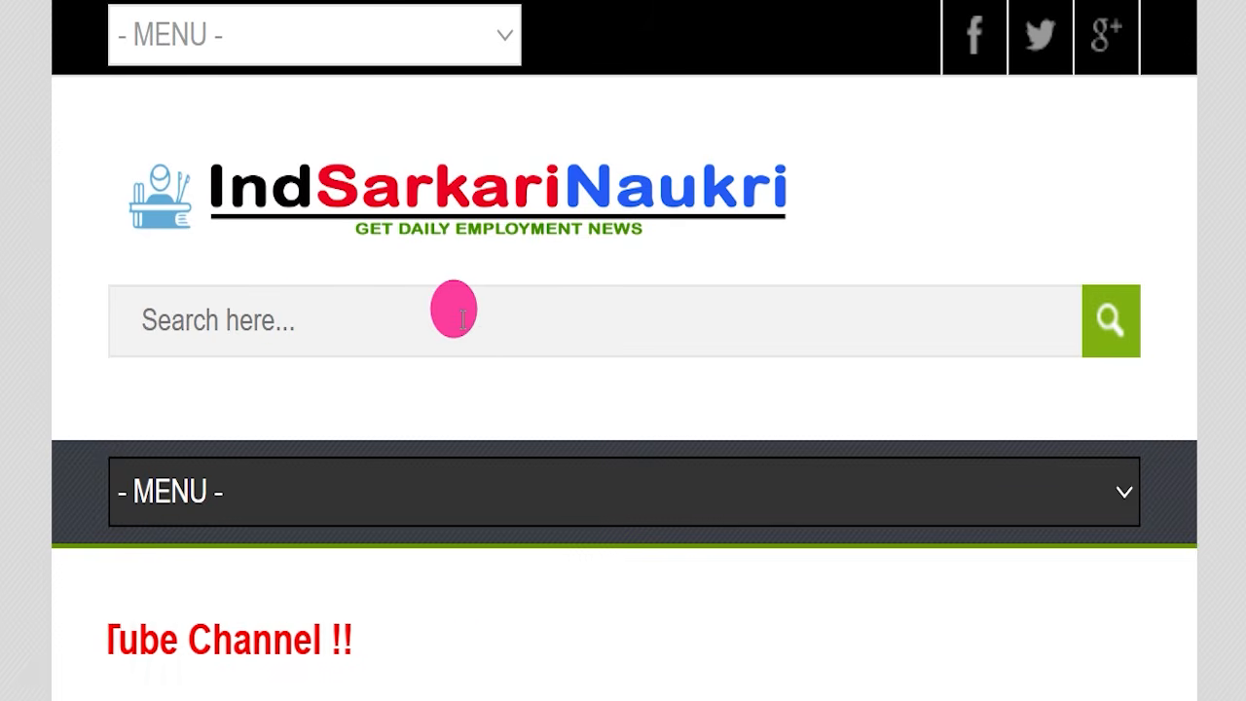
scroll(454, 308, down, 8)
scroll(492, 292, down, 5)
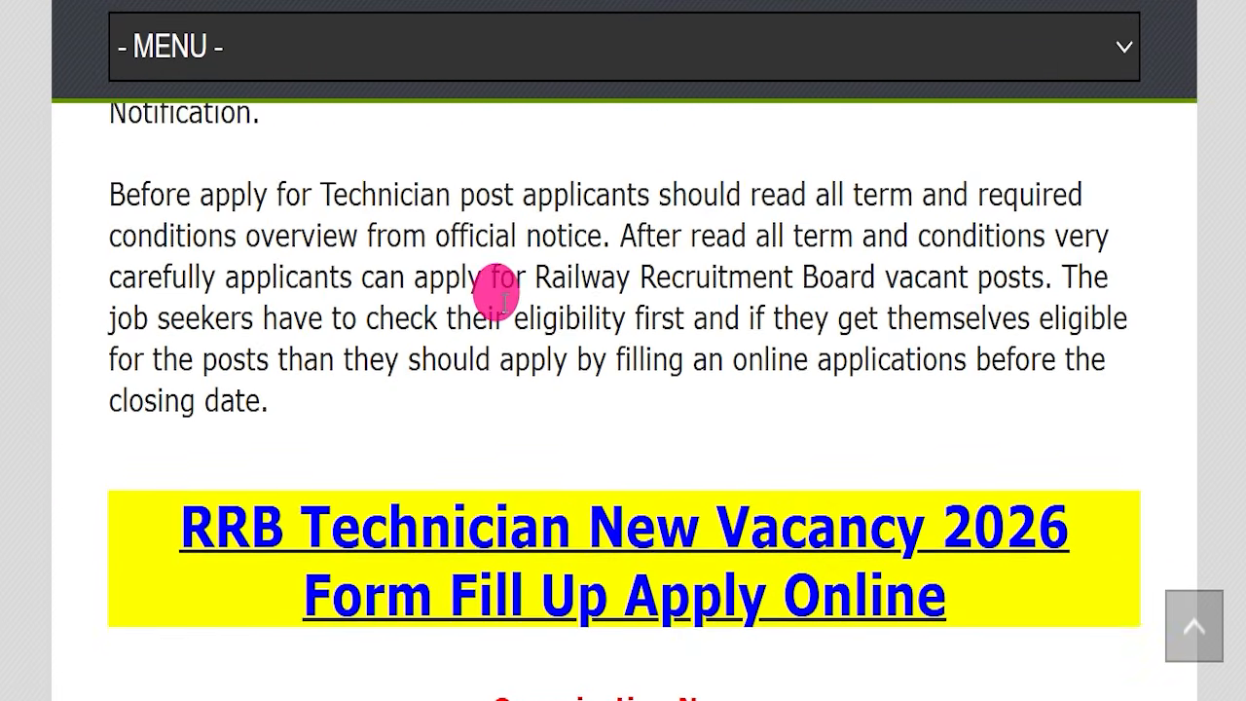
scroll(336, 307, down, 1)
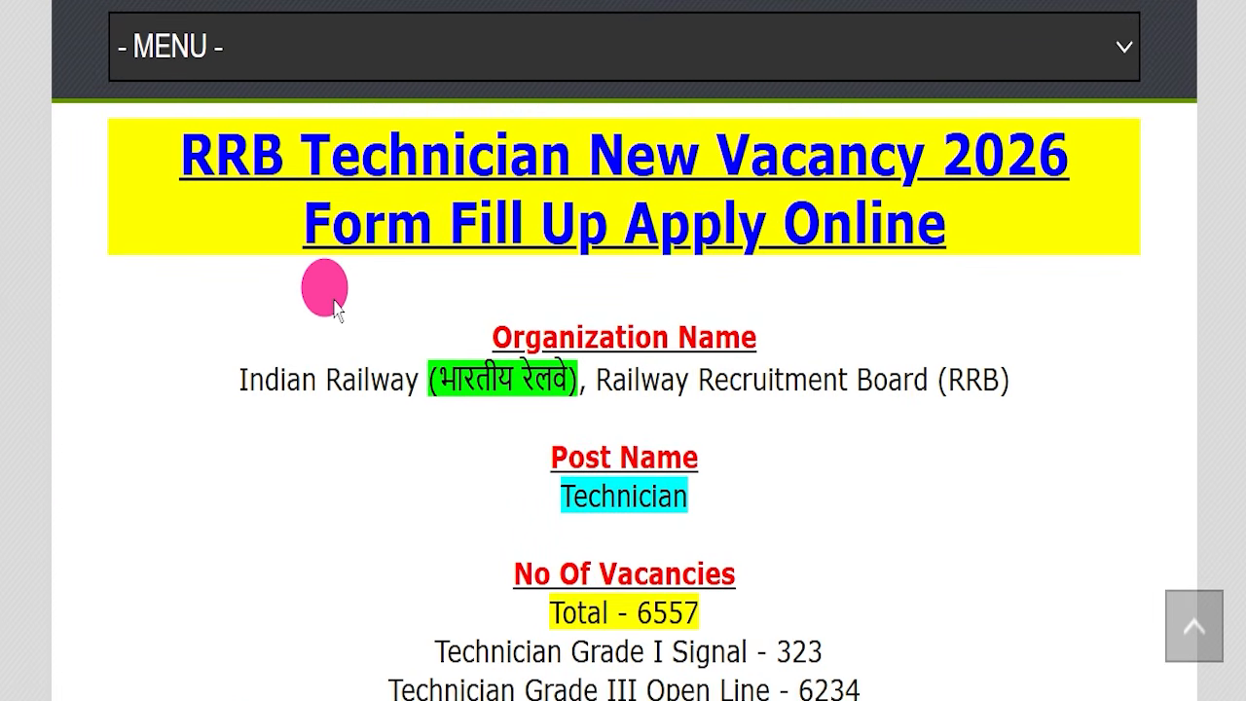
scroll(263, 389, up, 1)
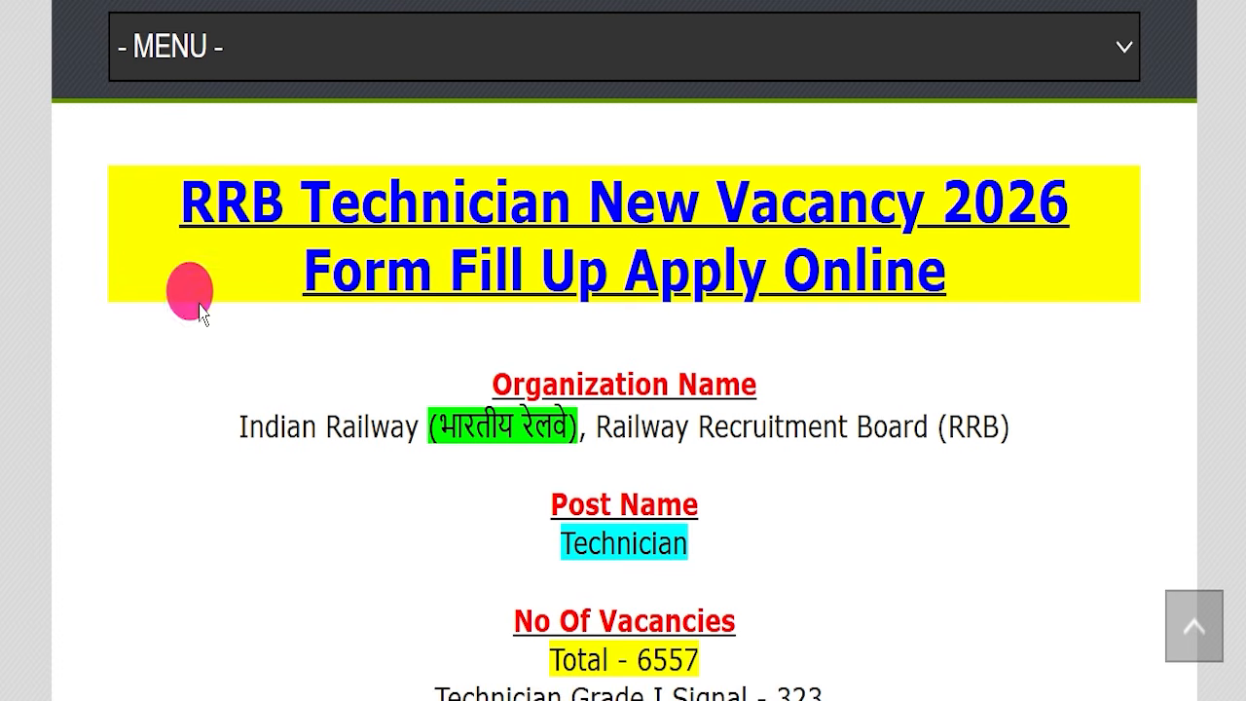
- Highlight the notice's heading, organization name, post name and total number of vacancies while reviewing them
drag(138, 206, 960, 264)
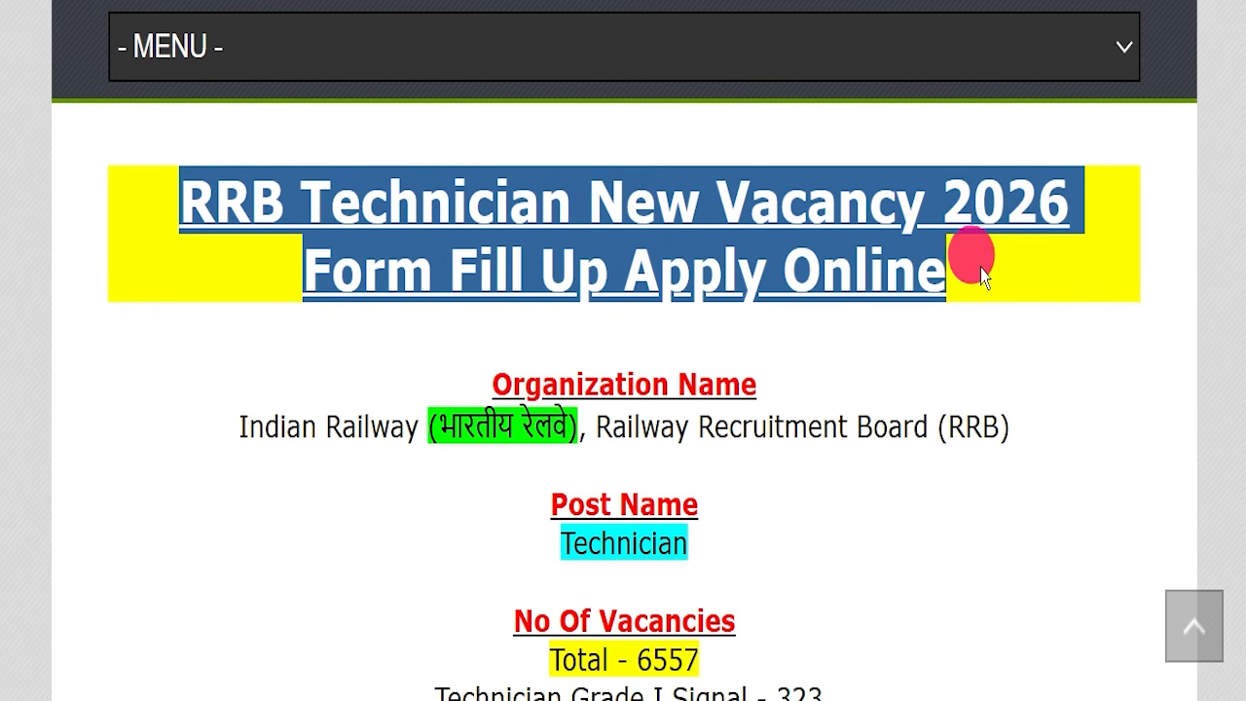
drag(239, 416, 1031, 414)
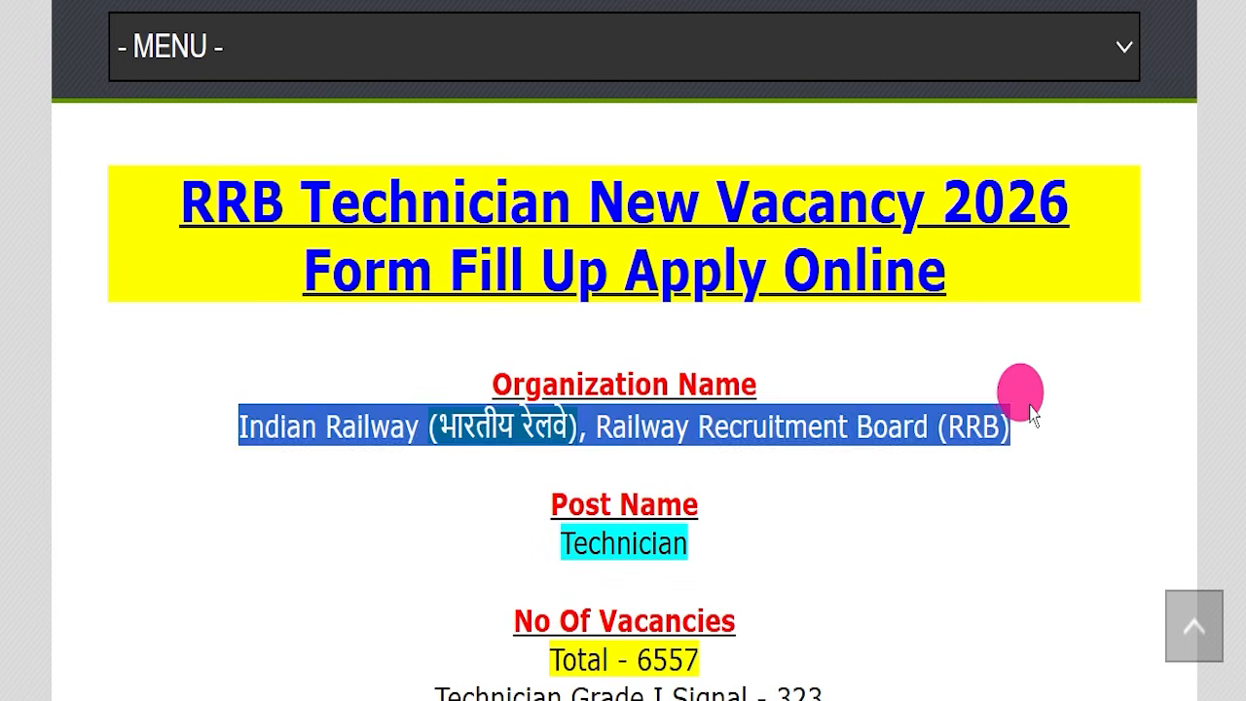
drag(439, 557, 914, 550)
drag(484, 658, 815, 648)
- Review the Important Dates section and highlight the closing date and time for online applications
scroll(876, 584, down, 3)
scroll(915, 535, down, 1)
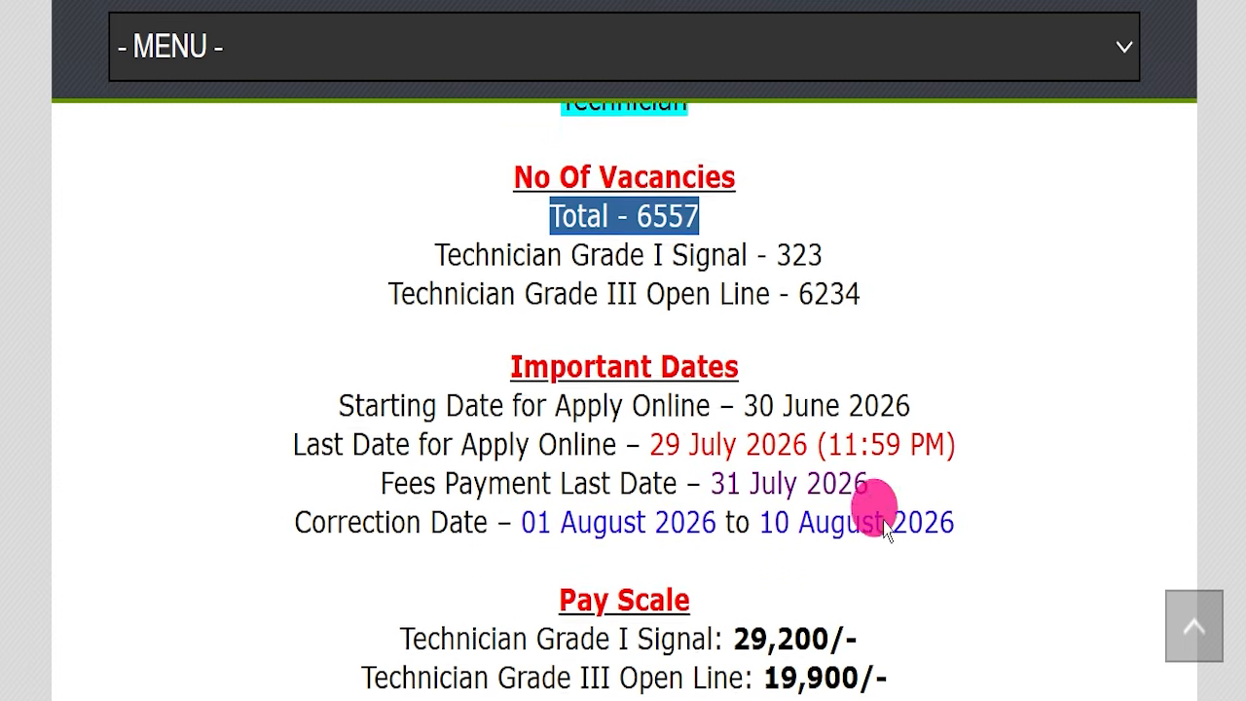
drag(219, 414, 788, 400)
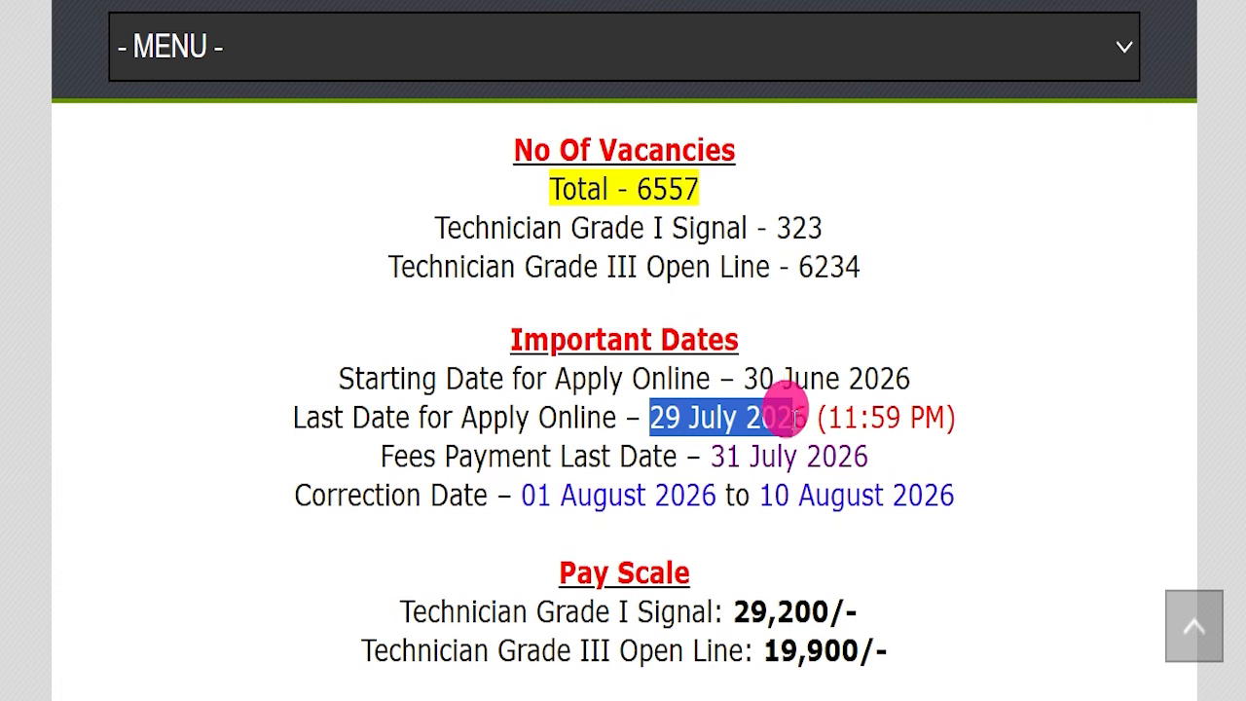
click(671, 422)
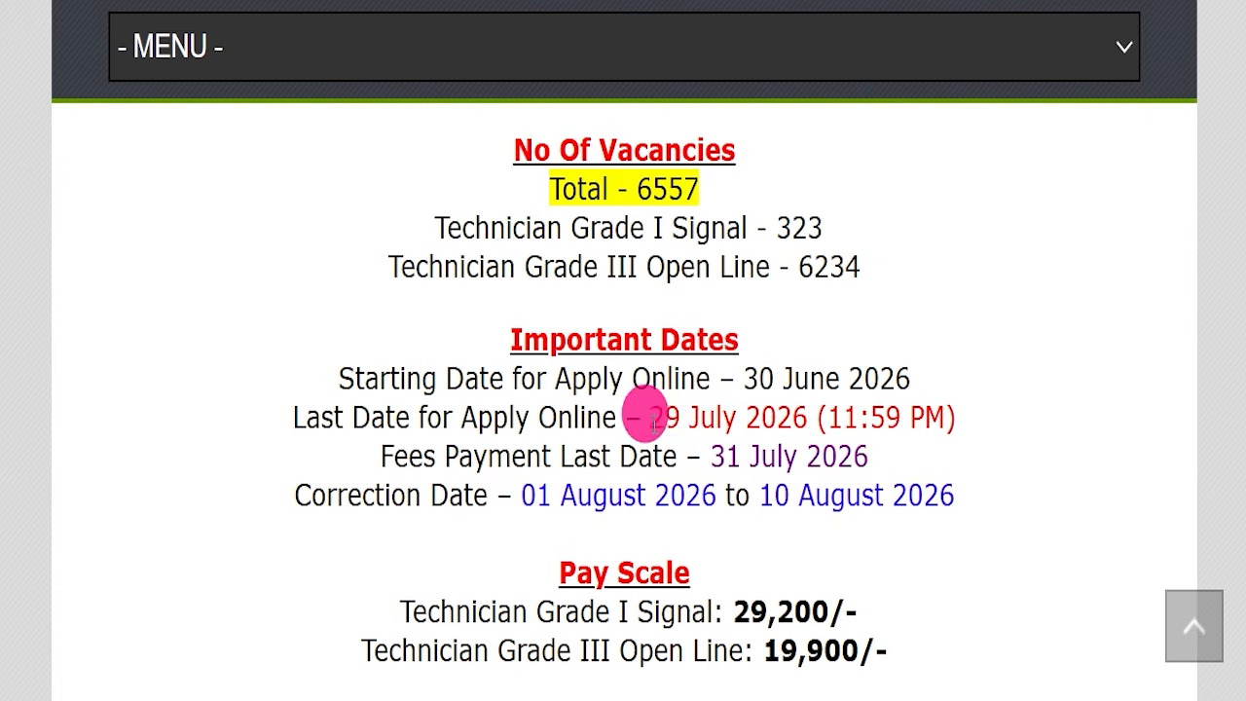
drag(650, 418, 927, 408)
click(969, 416)
- Highlight the Pay Scale entries for Technician Grade I Signal and Technician Grade III Open Line
scroll(961, 433, down, 3)
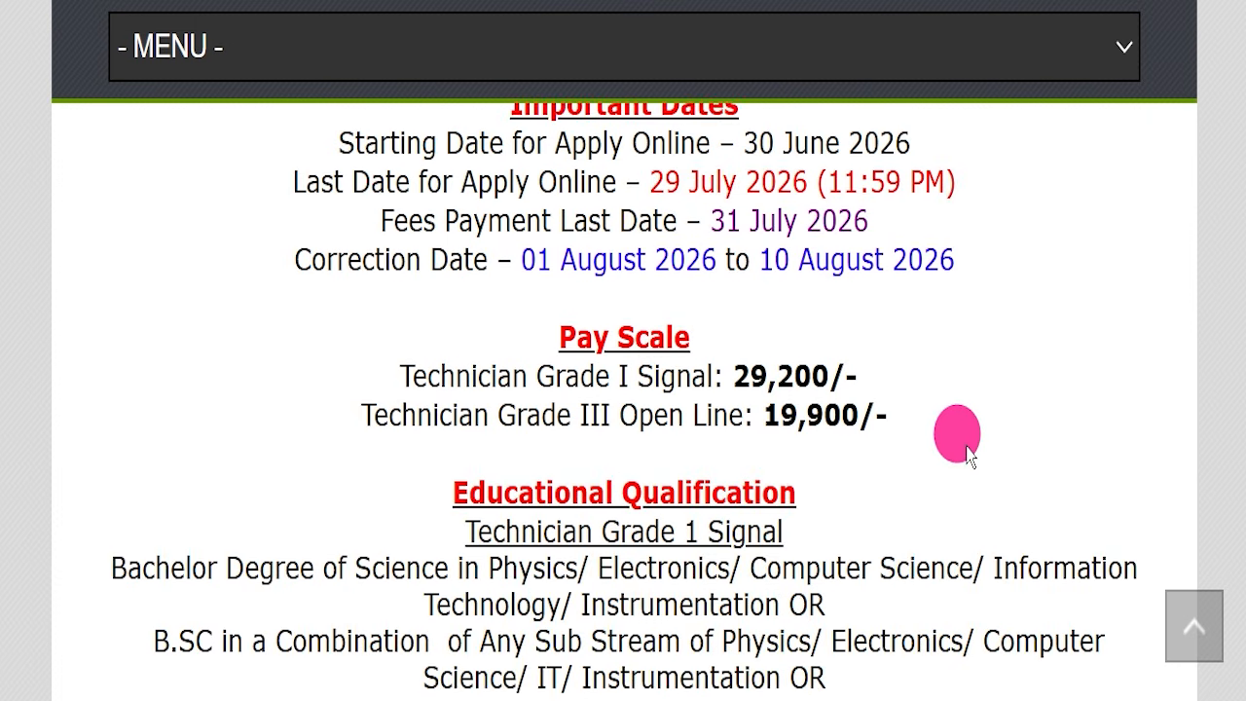
drag(401, 375, 801, 384)
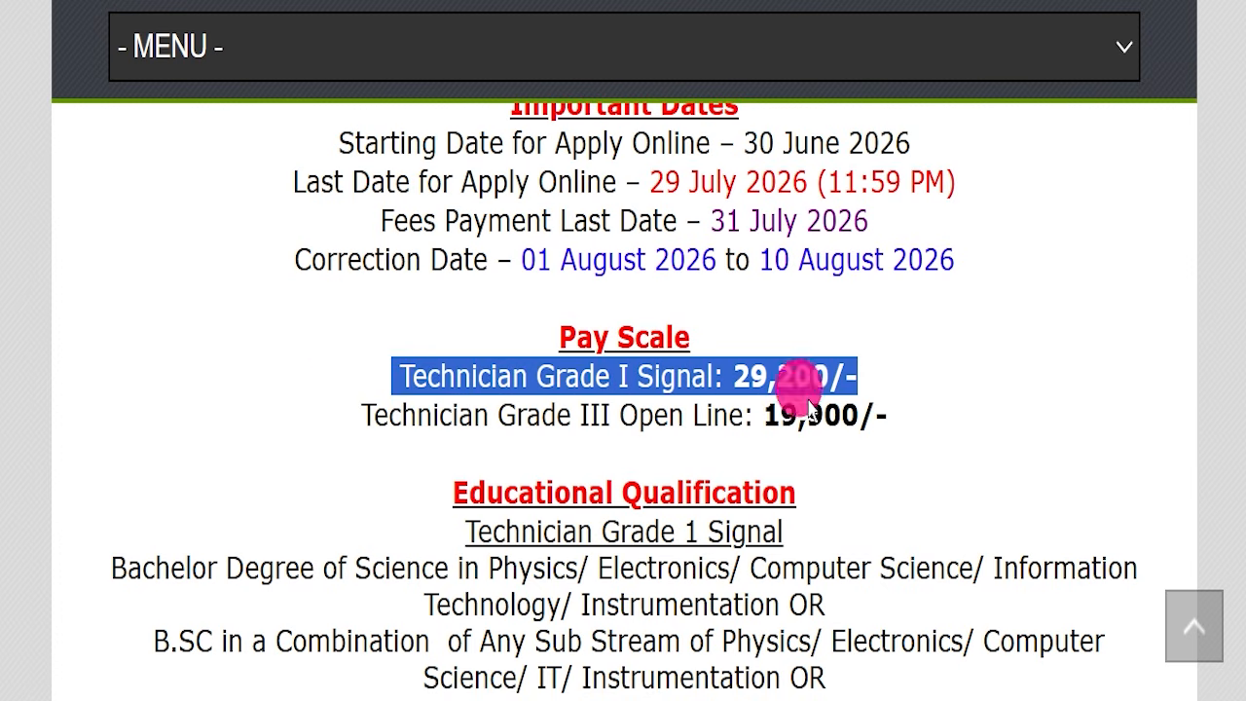
drag(498, 415, 619, 414)
drag(745, 412, 883, 417)
- Highlight the Educational Qualification requirements for Technician Grade 1 Signal and Technician Grade 3 Open Line while reading them
scroll(901, 258, down, 3)
drag(111, 331, 286, 328)
drag(177, 405, 303, 400)
drag(204, 478, 483, 478)
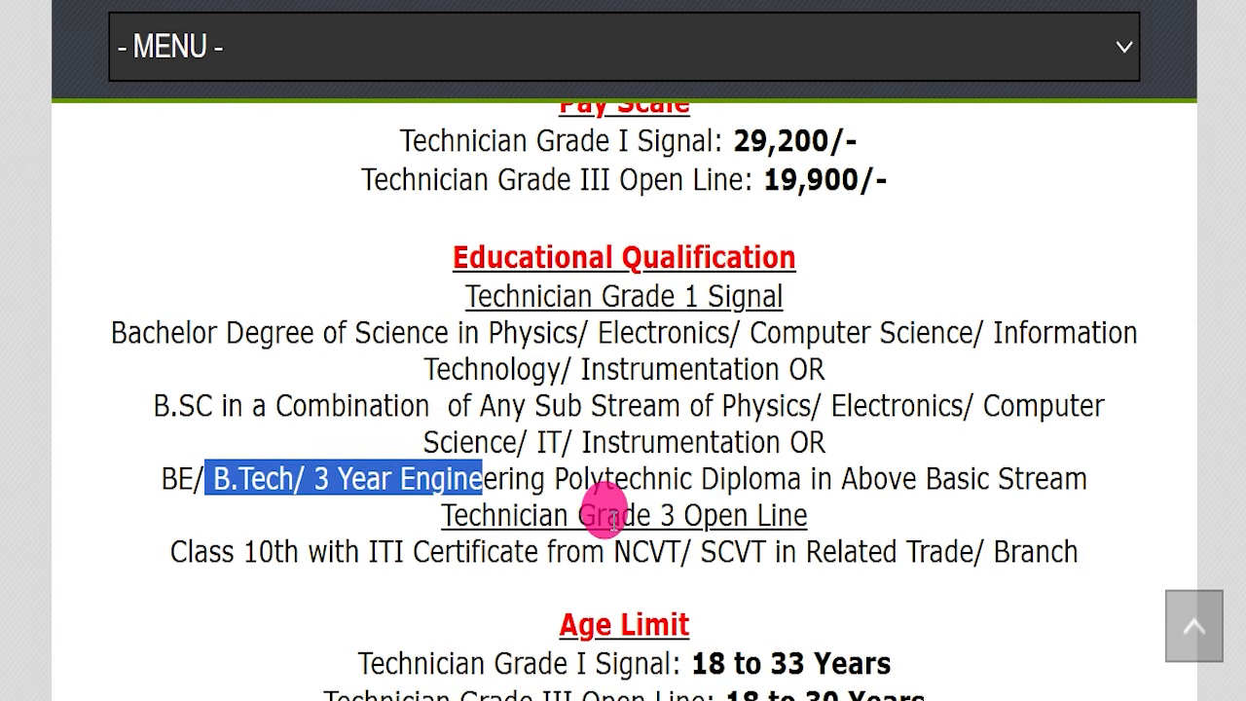
drag(596, 515, 683, 513)
drag(239, 549, 526, 551)
scroll(768, 492, down, 4)
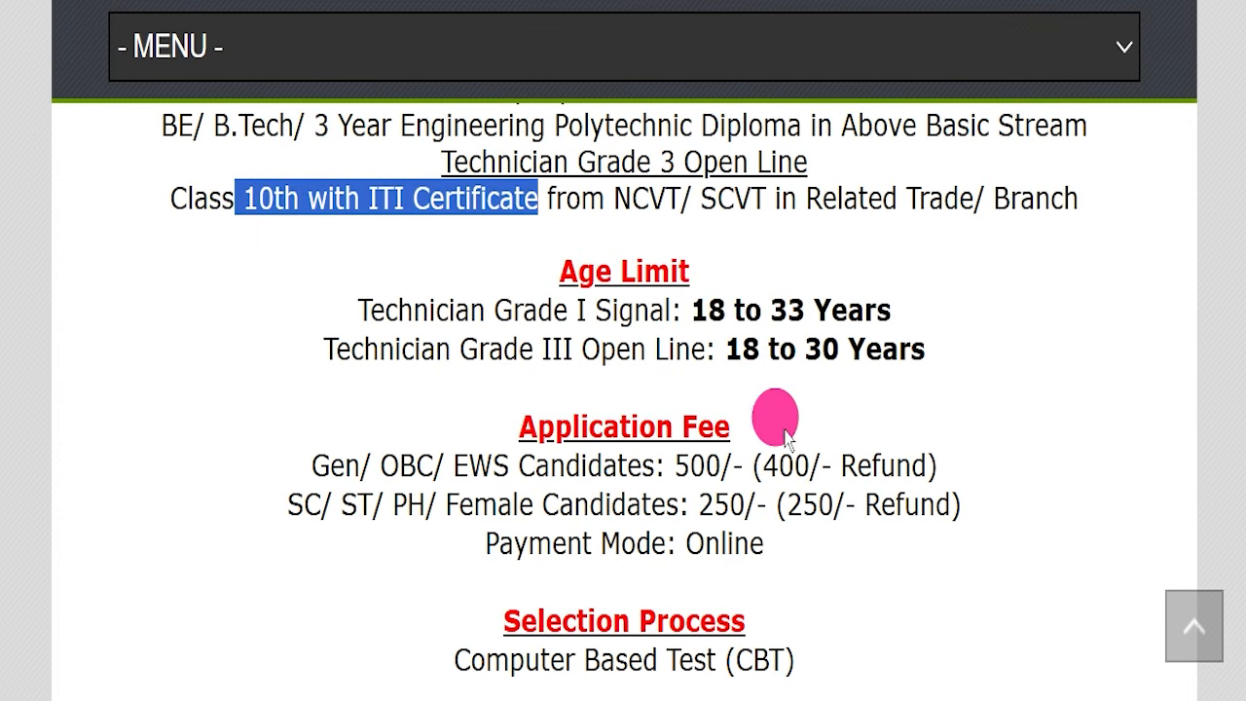
- Highlight the age limits for both Technician grades, the application fees by category and the payment mode while reviewing them
click(708, 309)
drag(707, 309, 1002, 350)
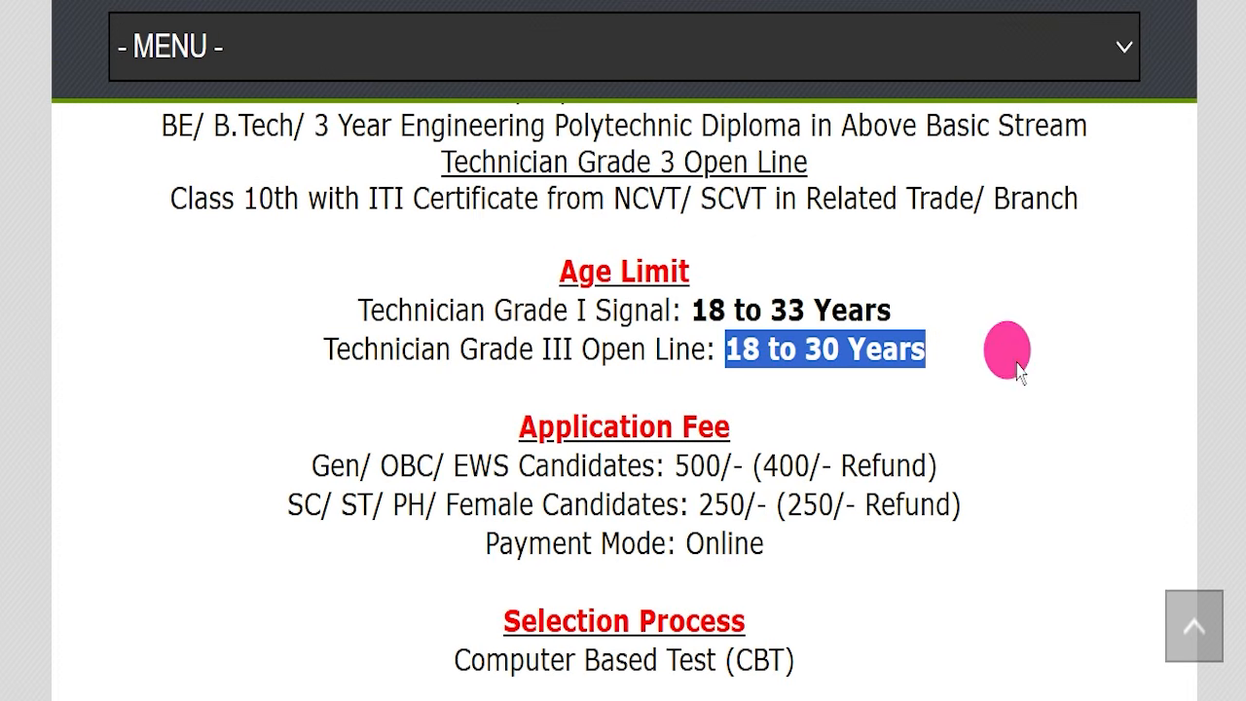
drag(255, 456, 967, 439)
drag(264, 513, 856, 523)
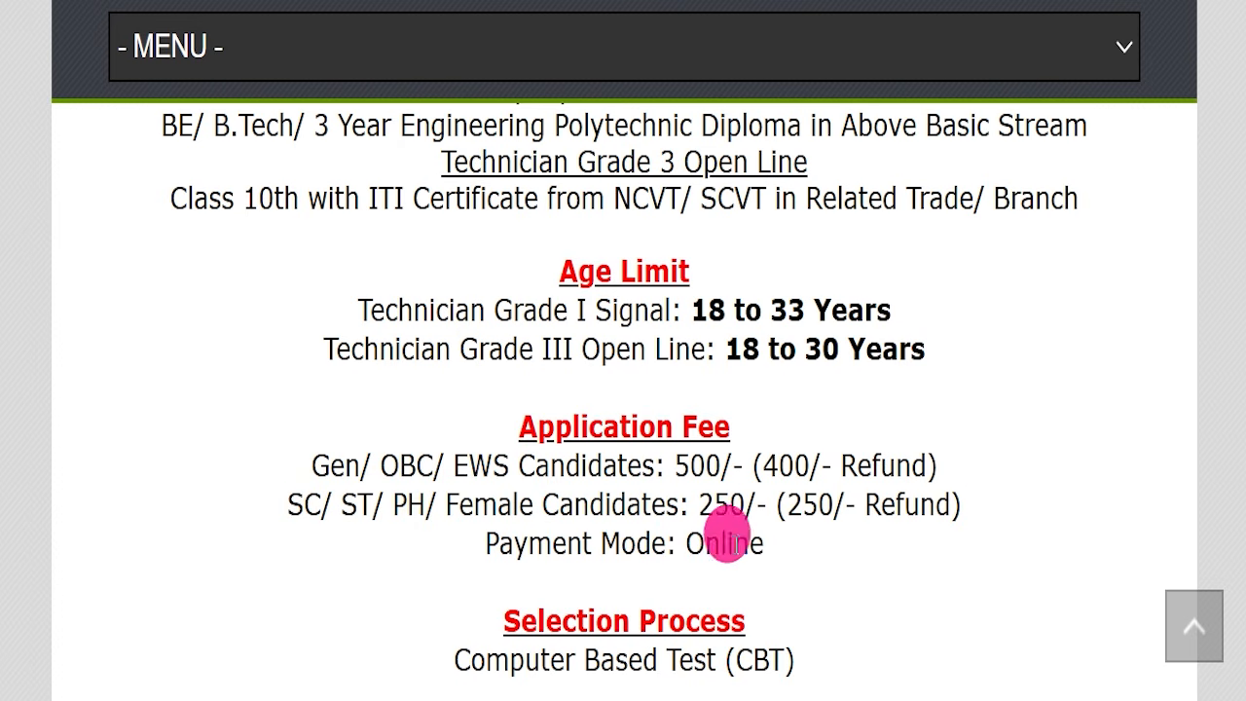
double_click(728, 537)
- Highlight the Selection Process, Apply Mode and official website address rrbapply.gov.in in the vacancy notice
scroll(903, 450, down, 3)
drag(449, 425, 827, 452)
scroll(820, 329, down, 3)
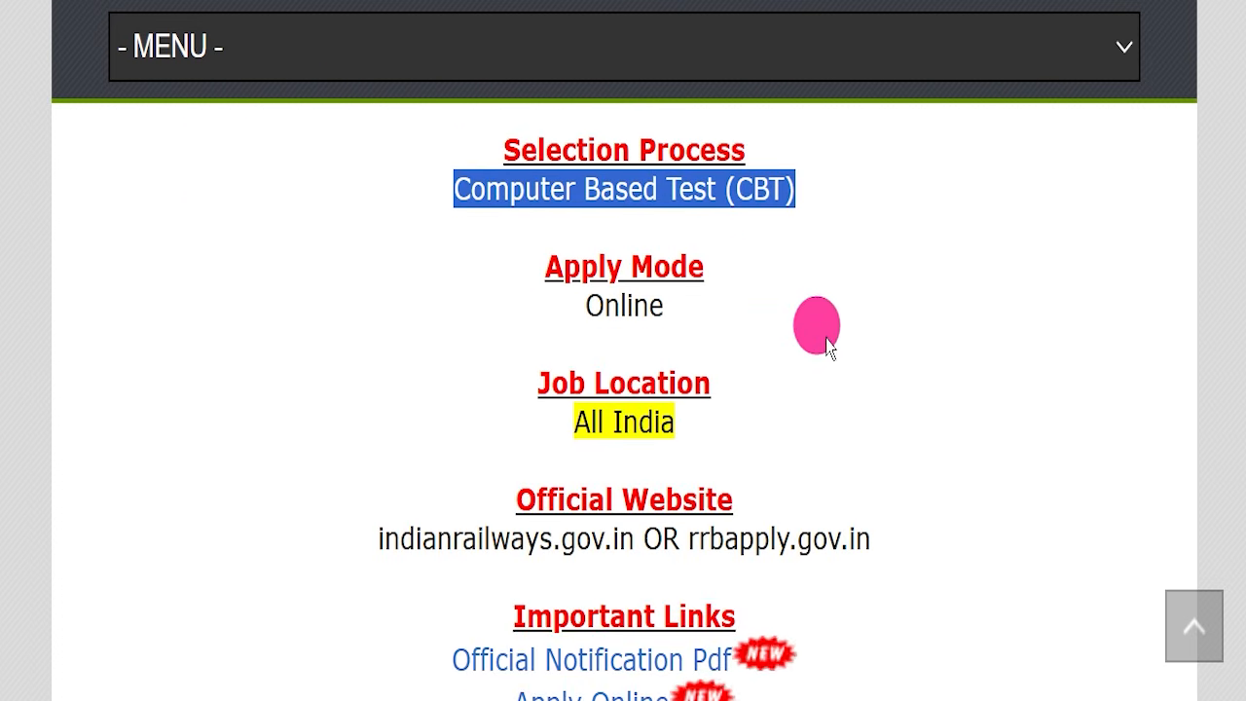
drag(498, 302, 523, 364)
drag(506, 422, 1005, 413)
scroll(798, 390, down, 1)
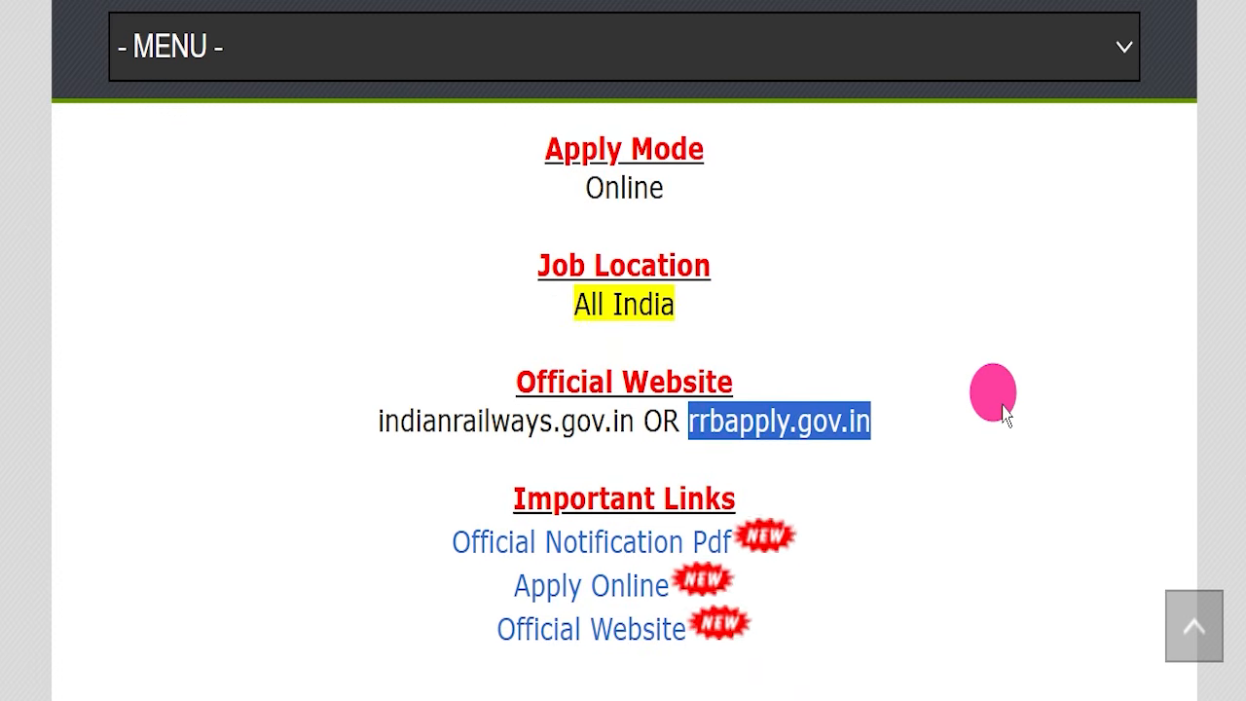
- Review the Important Links section and open the Official Notification Pdf
scroll(998, 389, down, 2)
click(1009, 328)
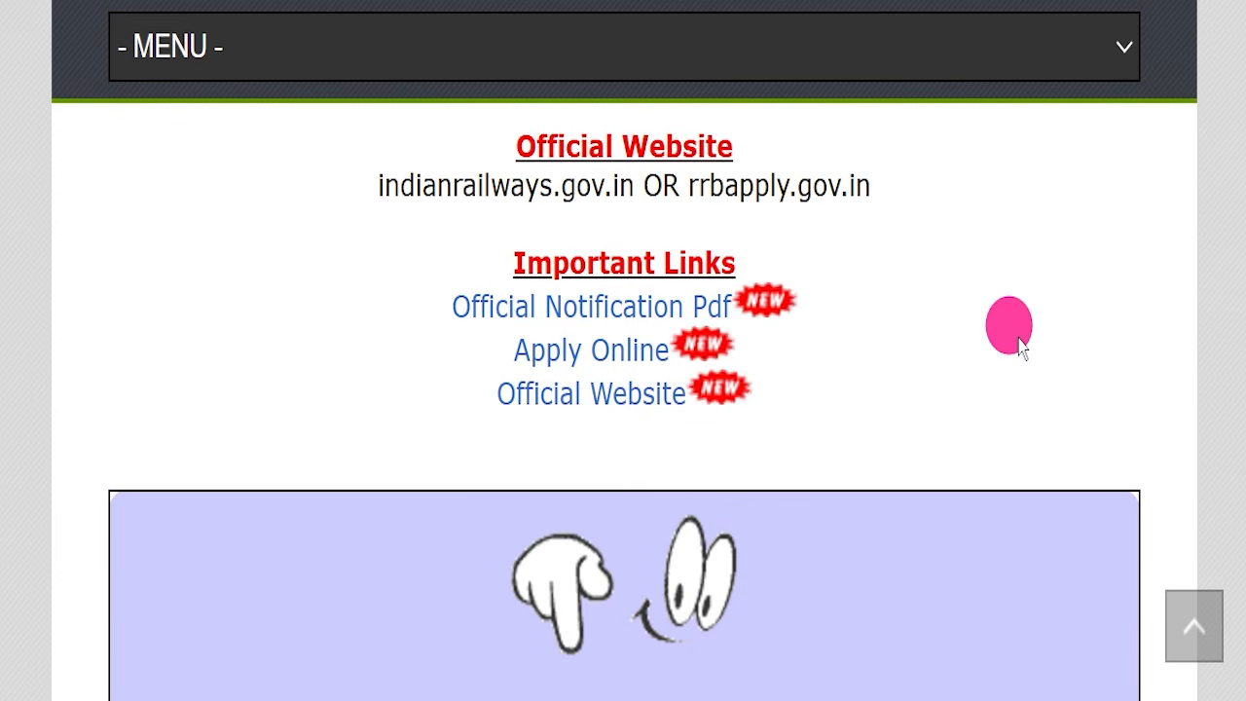
scroll(725, 278, up, 1)
drag(521, 312, 823, 472)
click(447, 326)
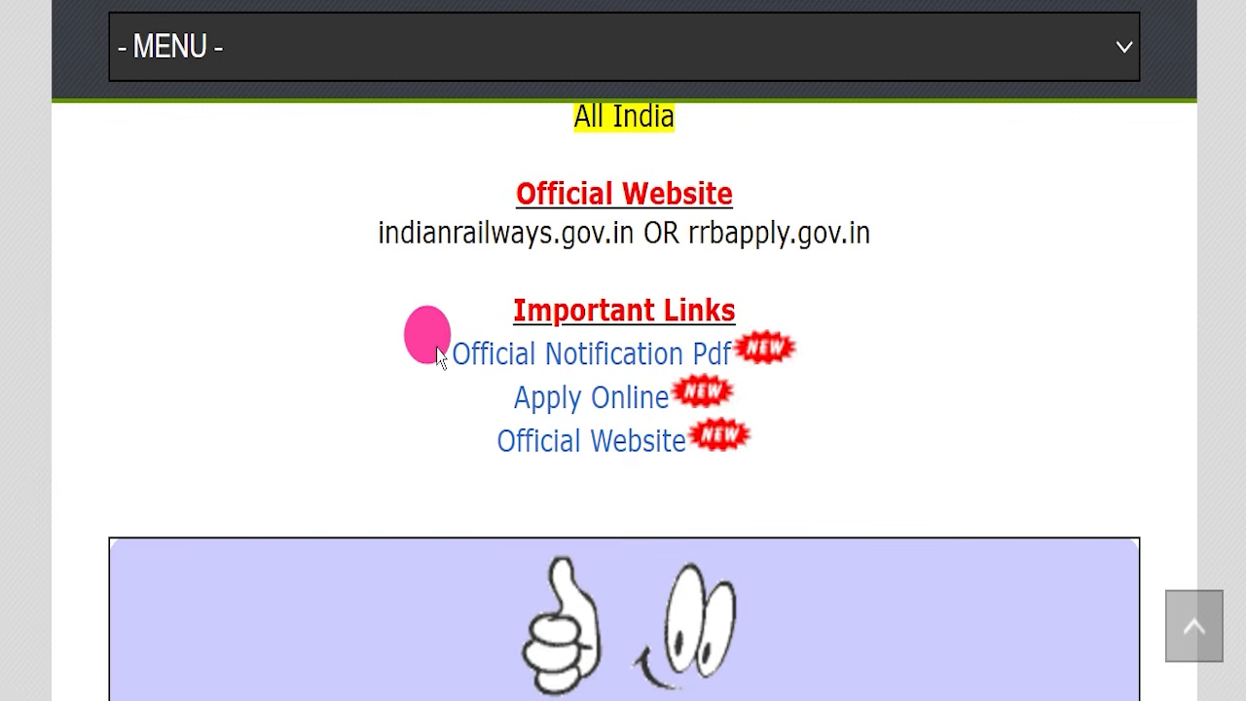
drag(437, 357, 732, 350)
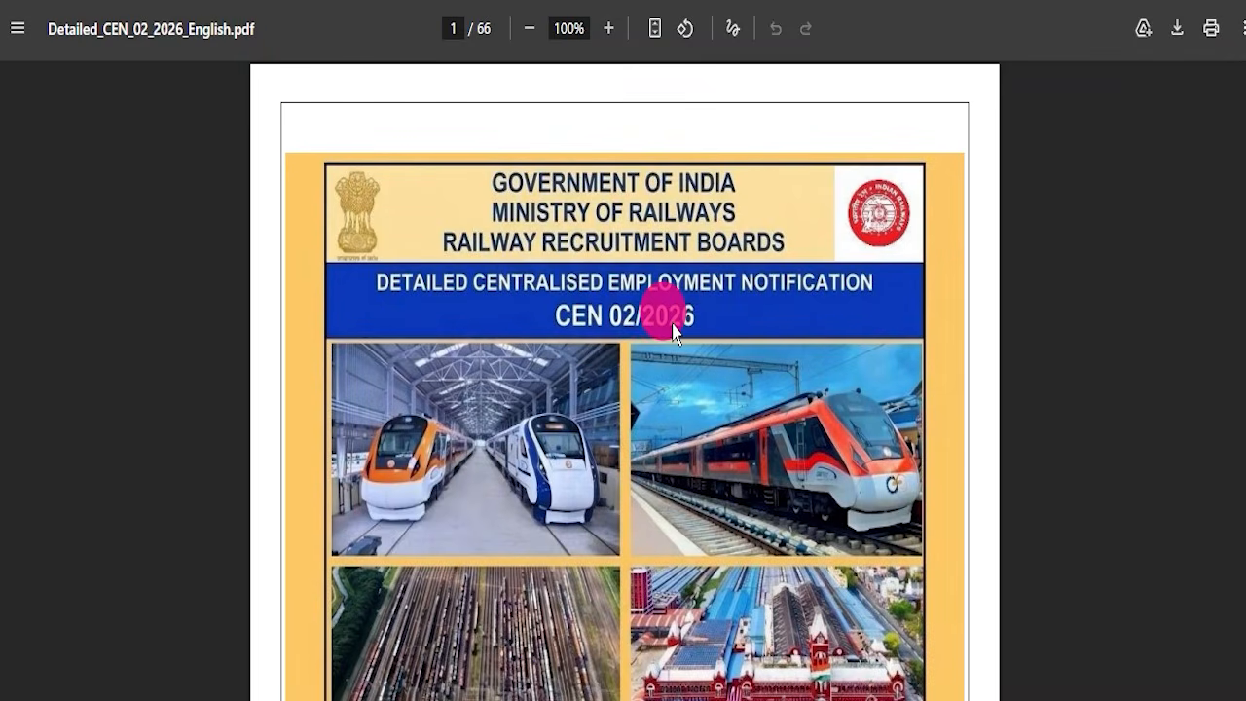
- Read through the detailed CEN 02/2026 notification, covering the vacancy table, important dates and instructions, age relaxation and scribe rules
scroll(675, 331, down, 8)
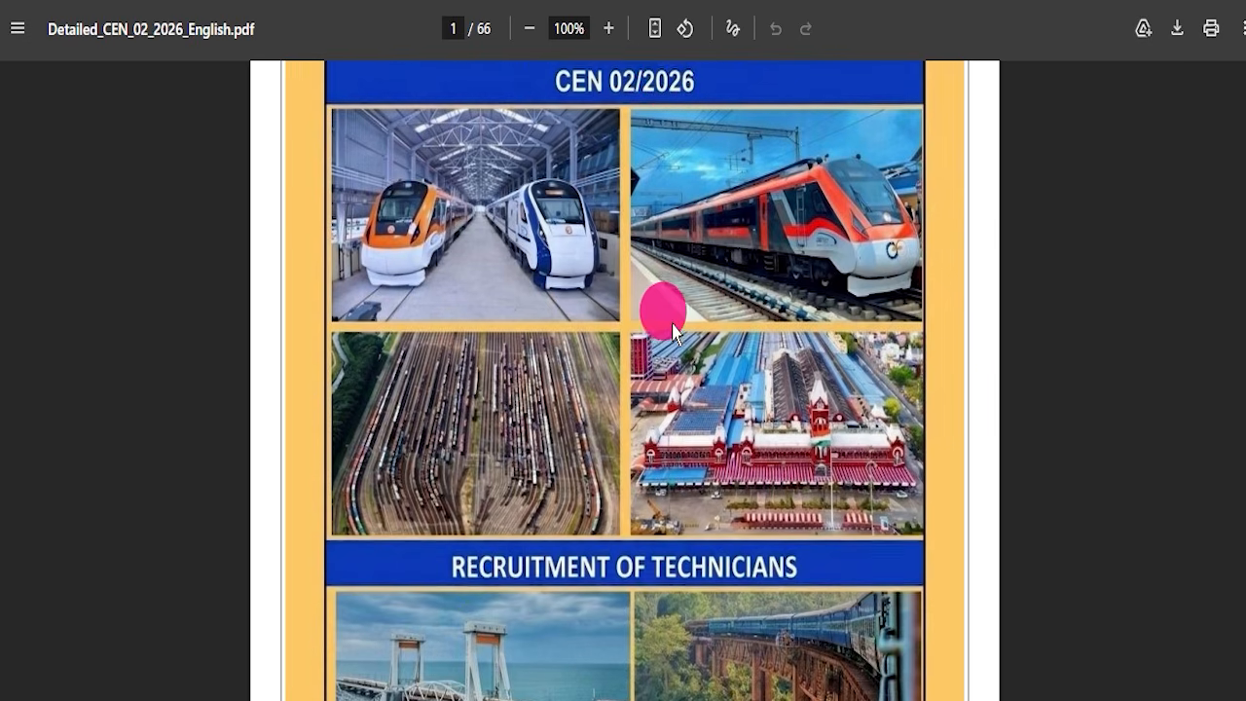
scroll(674, 331, down, 20)
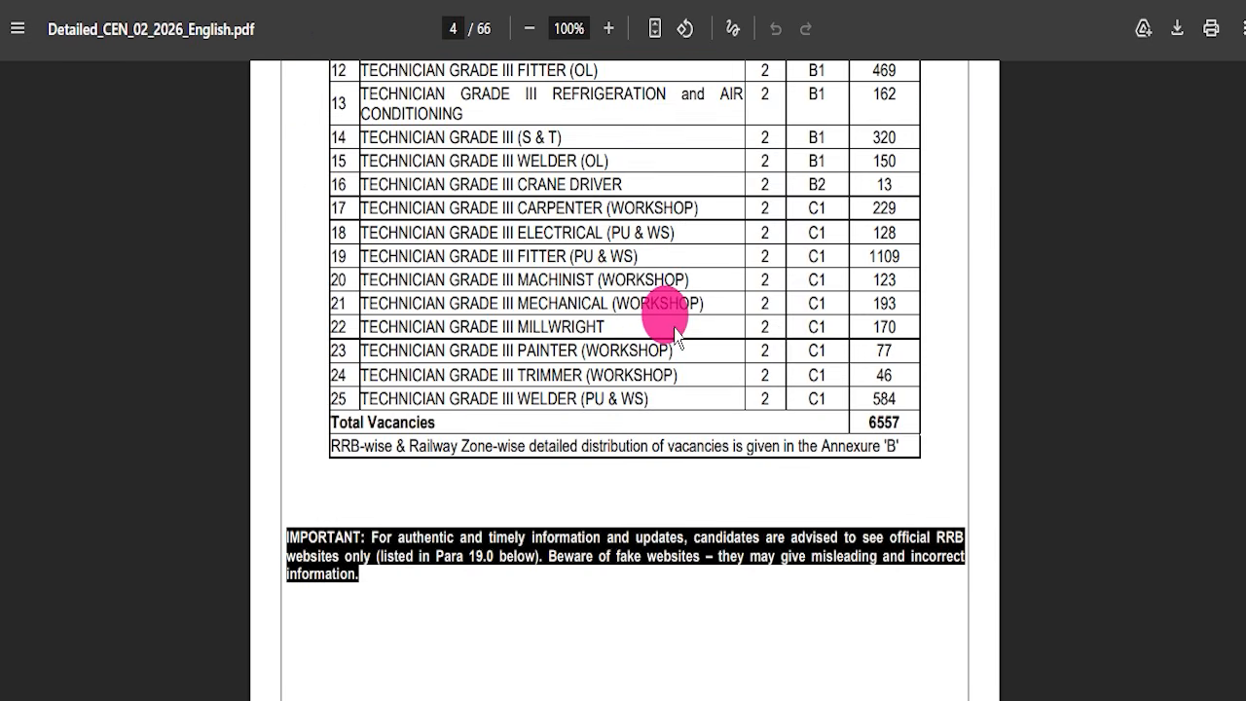
scroll(675, 331, up, 2)
scroll(674, 330, down, 10)
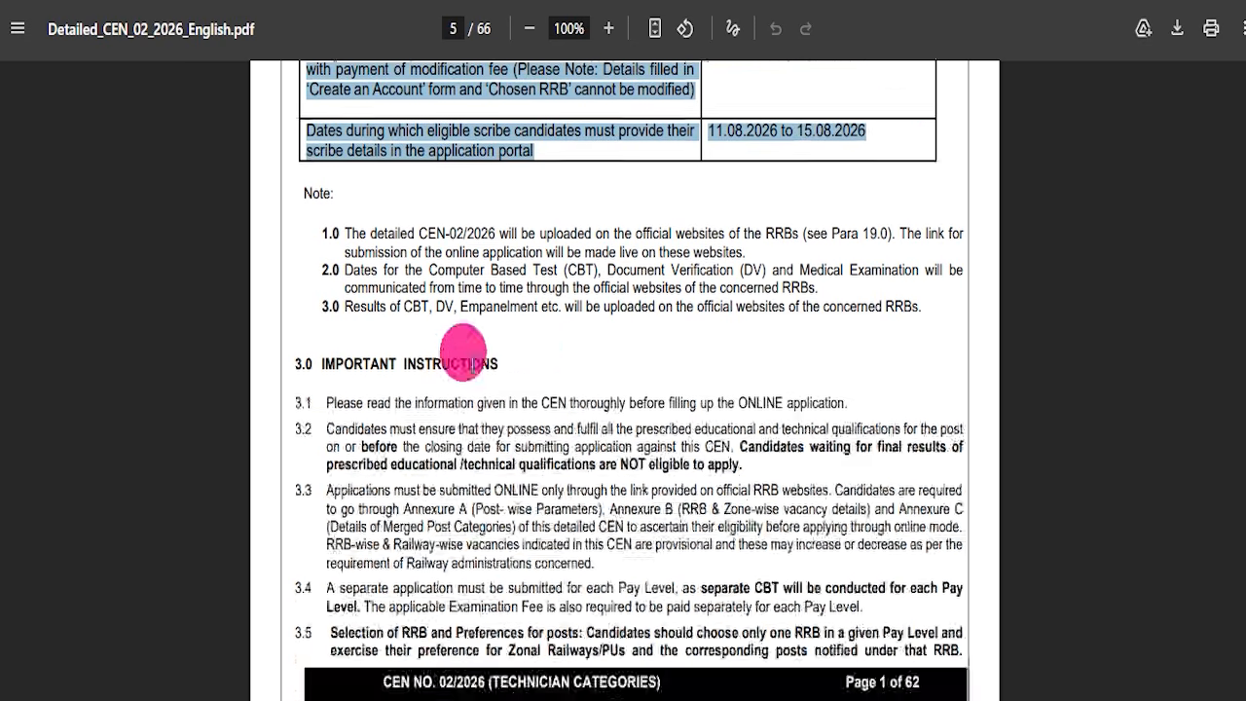
scroll(595, 371, down, 8)
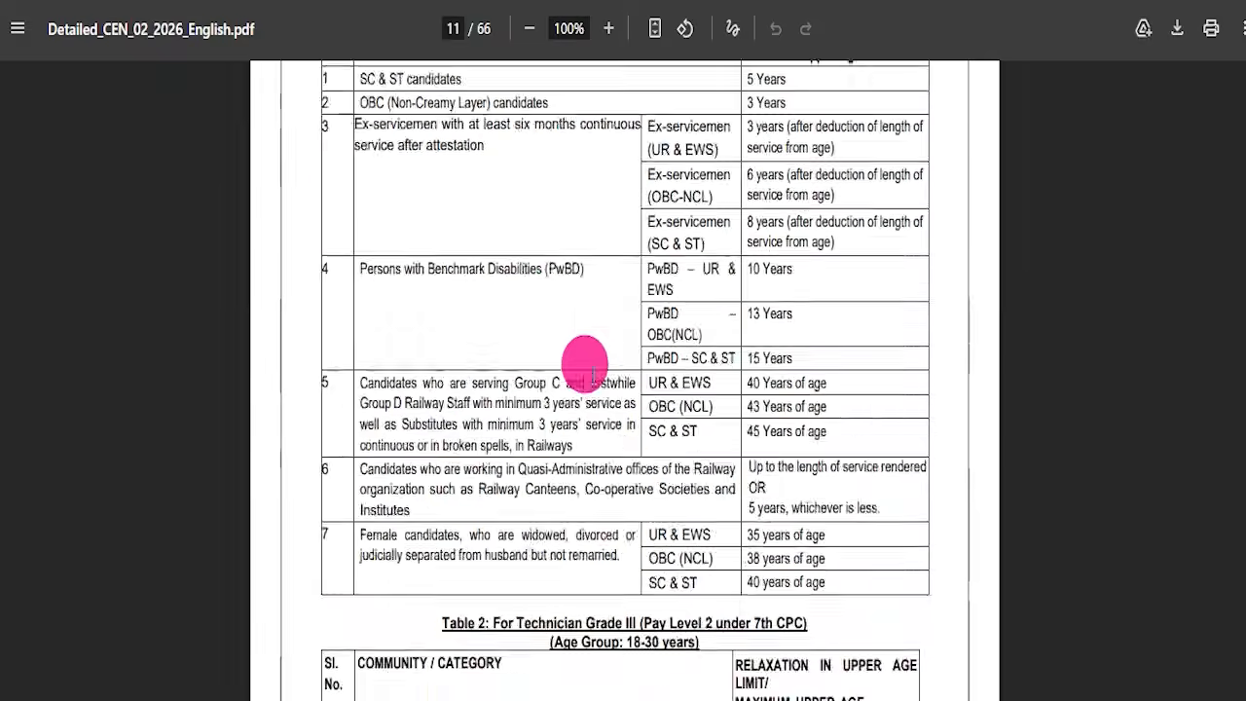
scroll(588, 379, down, 5)
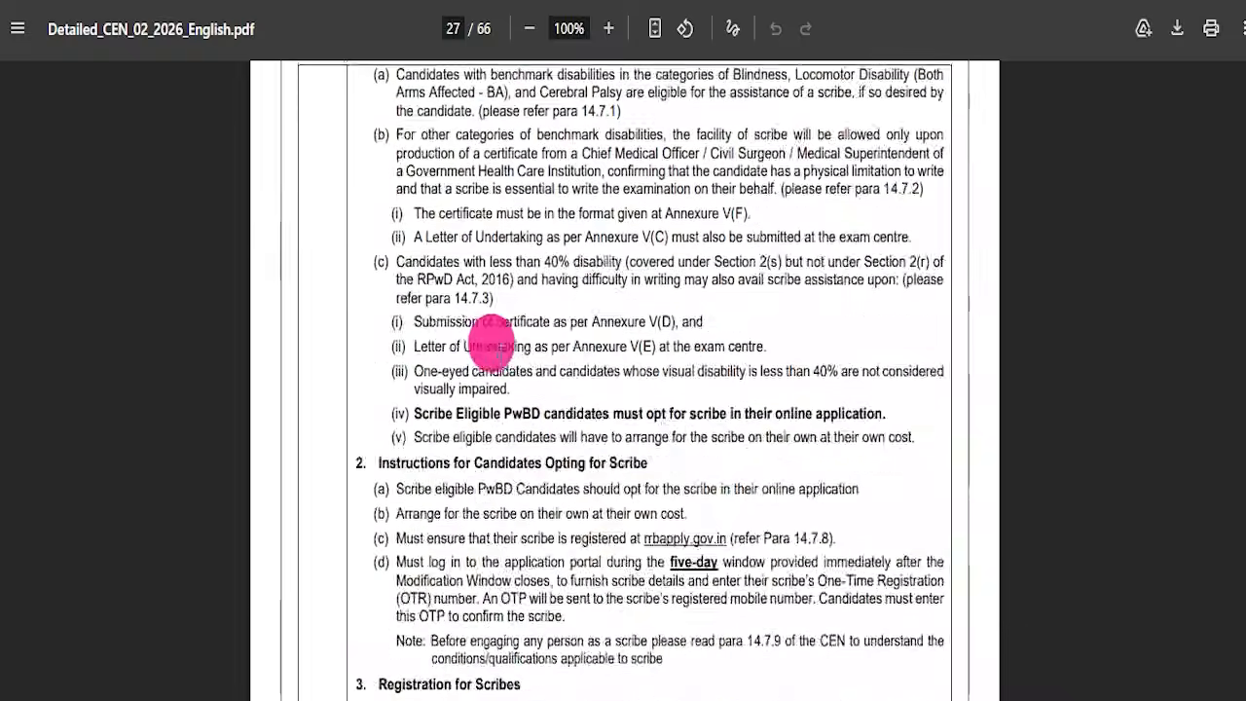
- Examine the prescribed qualifications for each post in Annexure A and the RRB and zone wise vacancy tables in Annexure B
scroll(457, 334, down, 20)
scroll(500, 356, up, 9)
scroll(570, 389, down, 2)
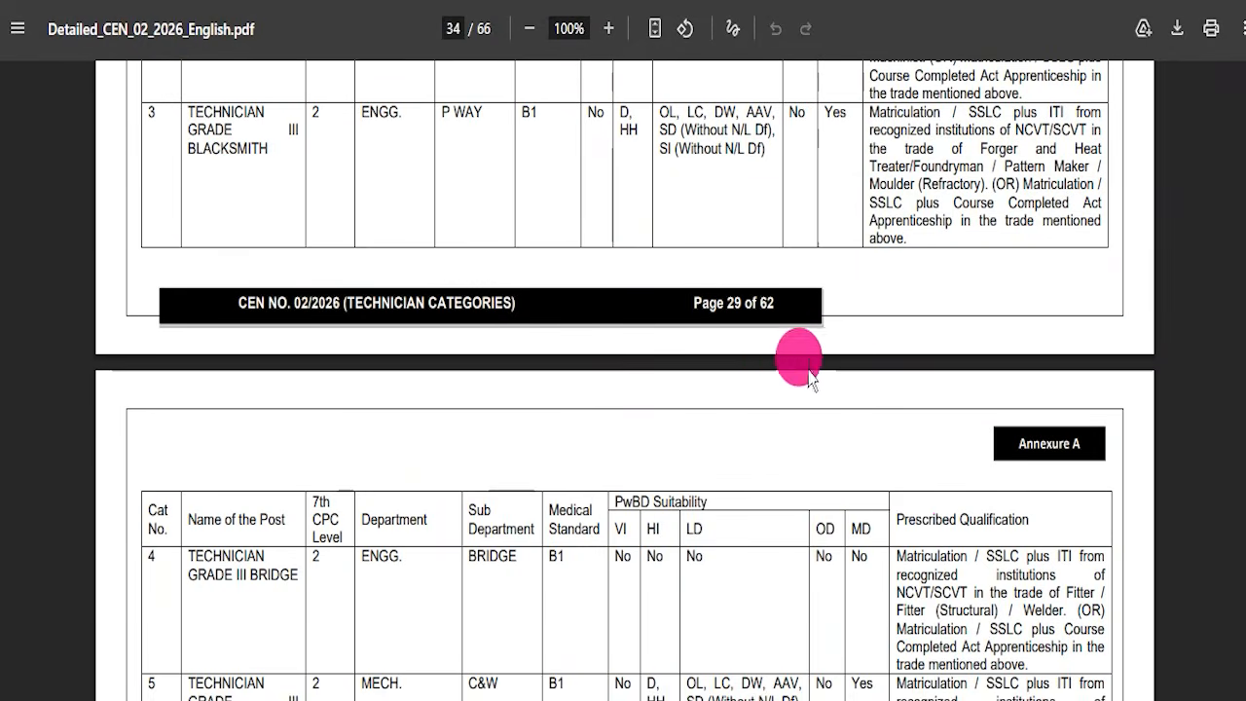
drag(897, 556, 959, 634)
scroll(944, 425, down, 20)
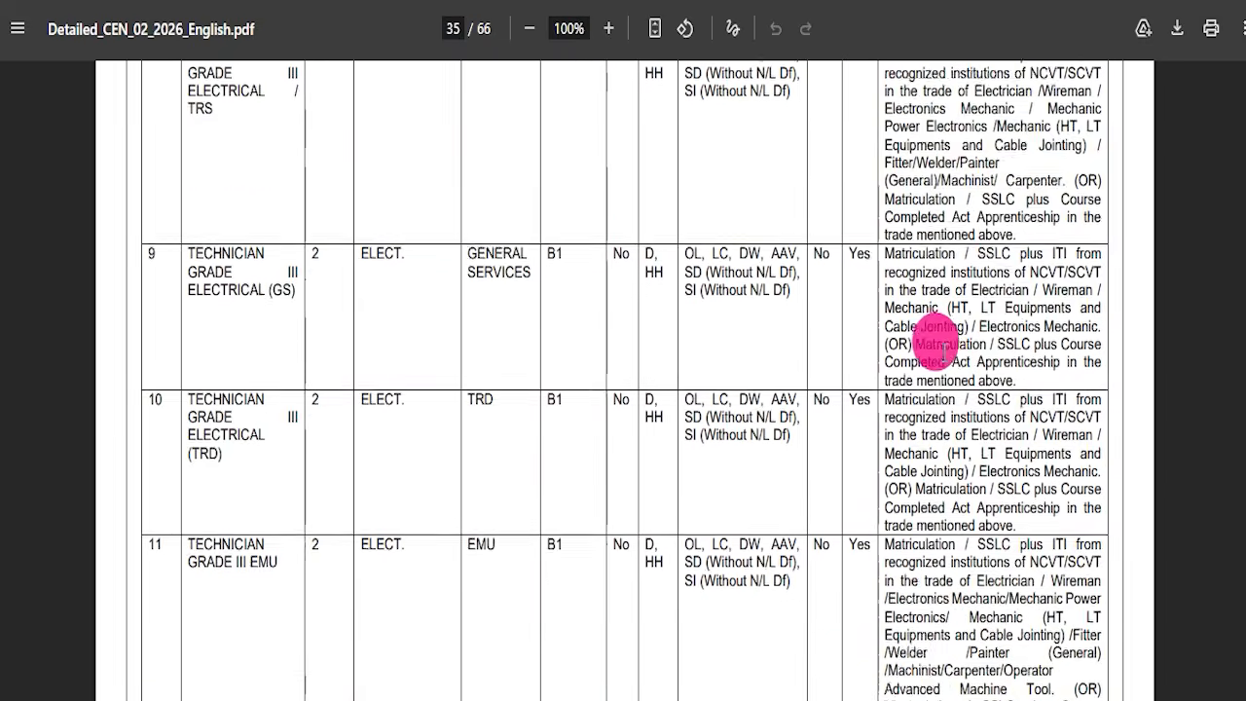
scroll(648, 368, down, 20)
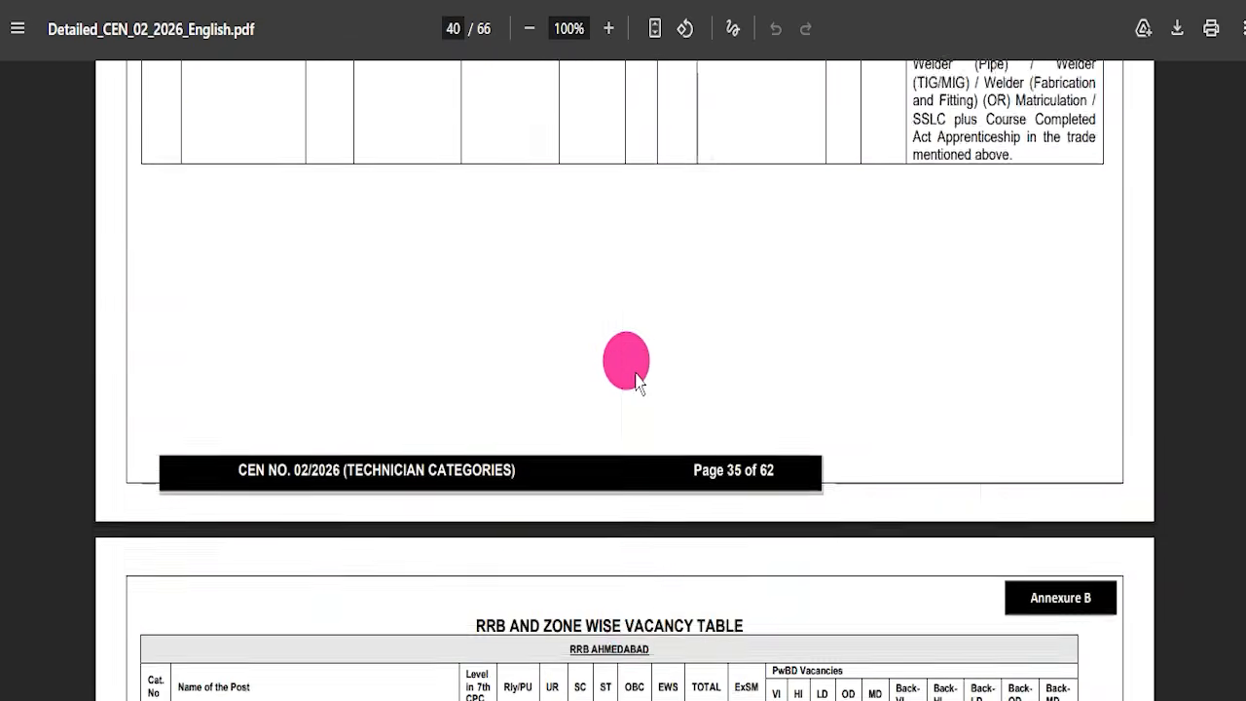
scroll(641, 368, down, 20)
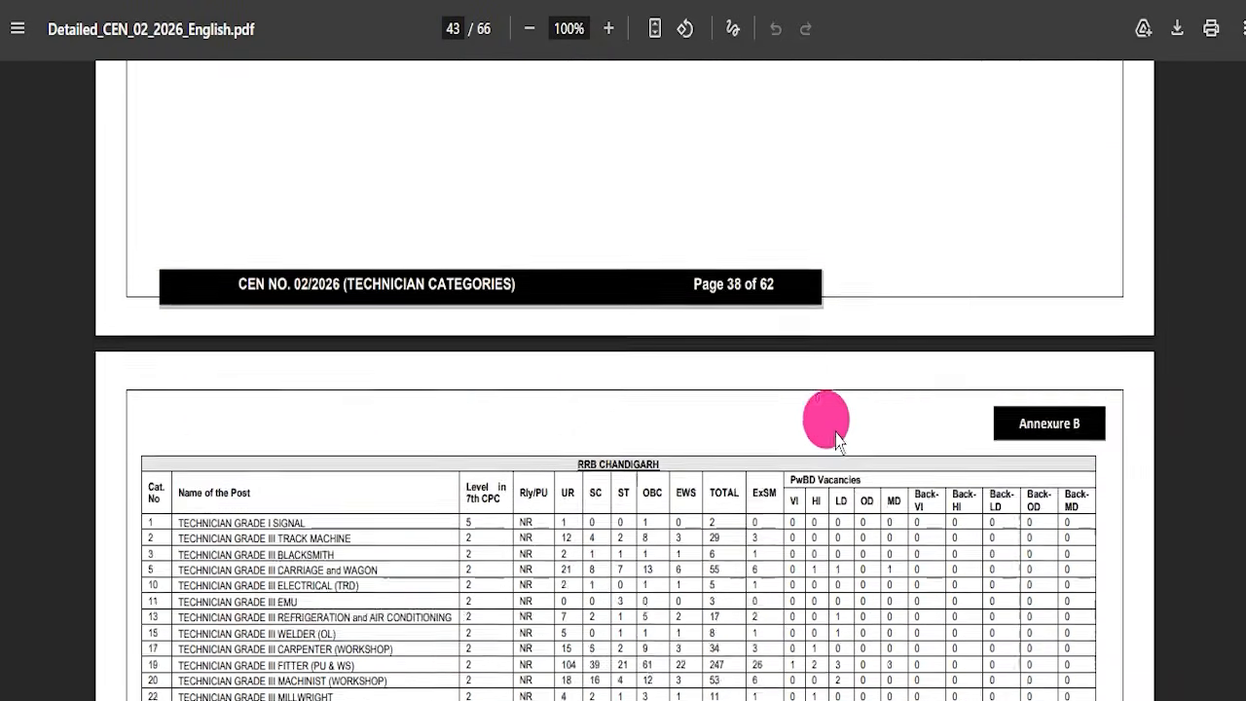
scroll(837, 440, down, 5)
drag(1241, 494, 1244, 382)
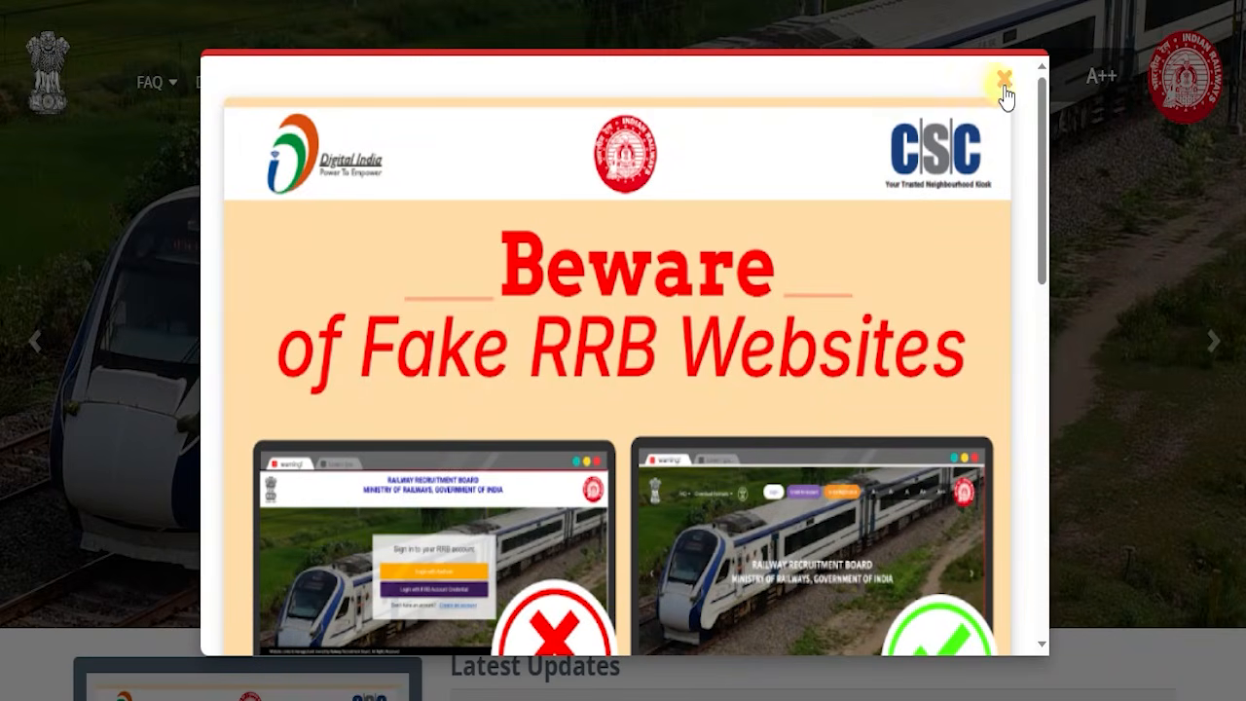
- On the RRB portal, dismiss the fake-website warning and open the sign-in form for RRB account credentials
click(1003, 84)
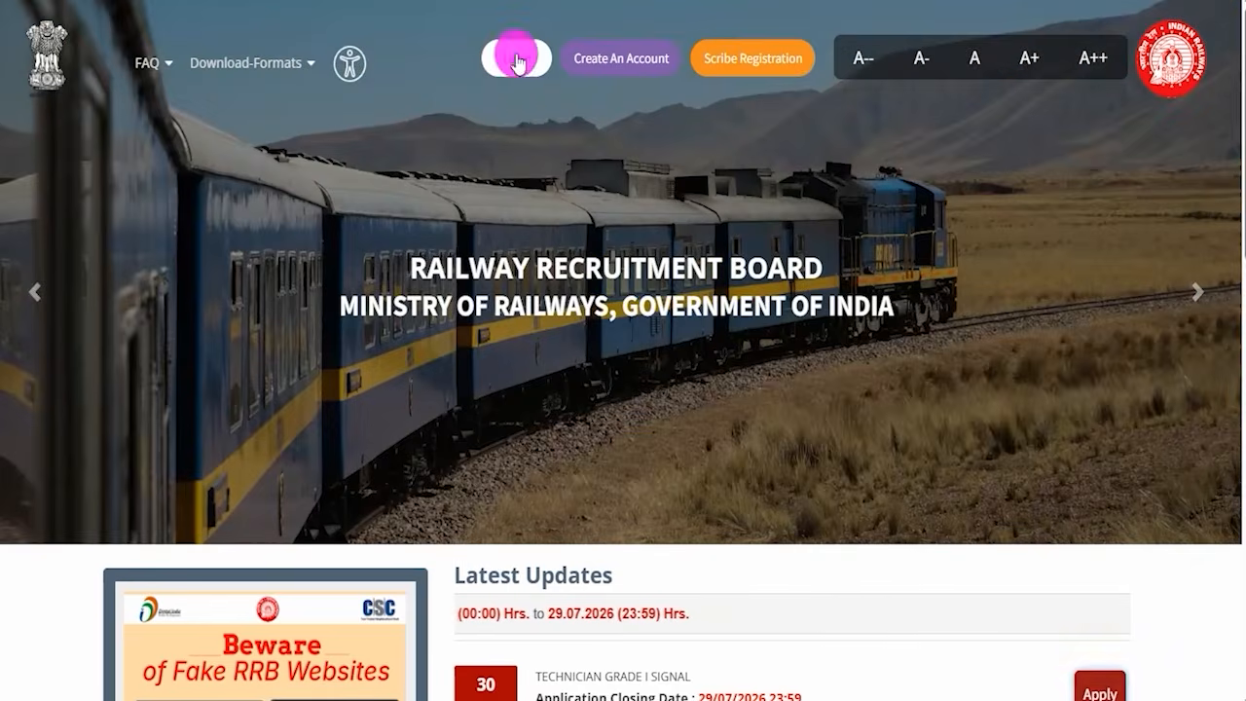
click(517, 61)
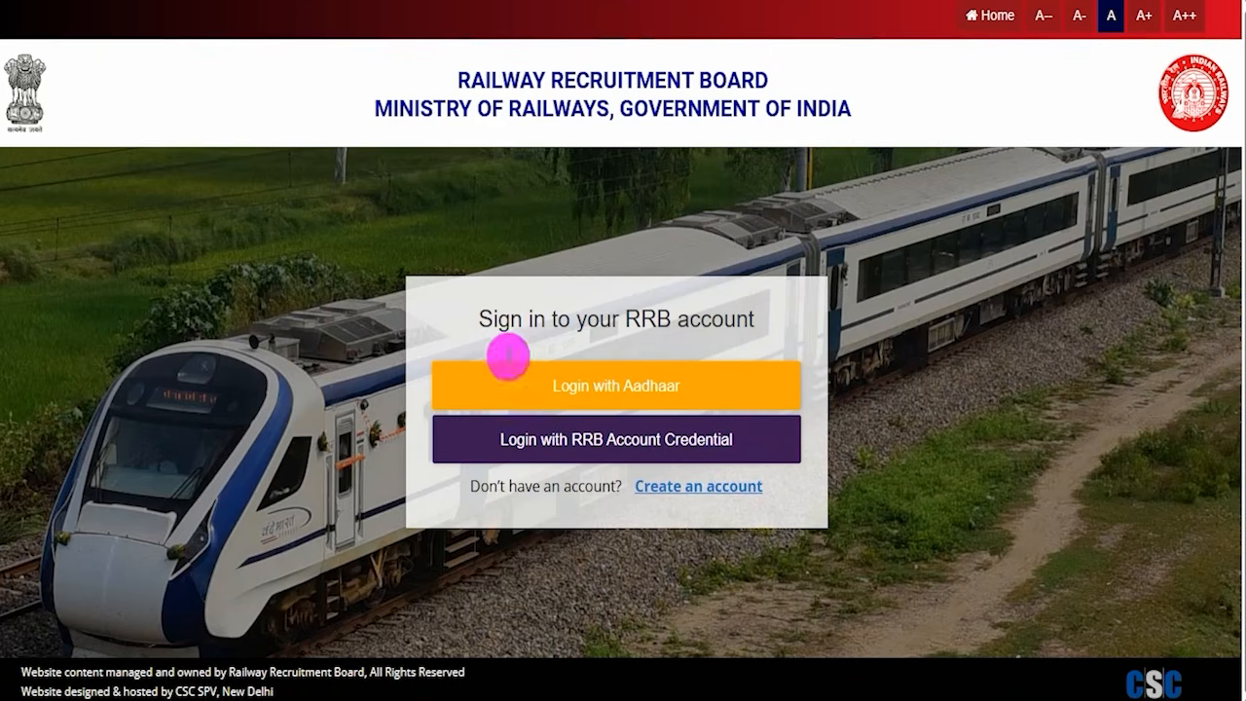
click(616, 443)
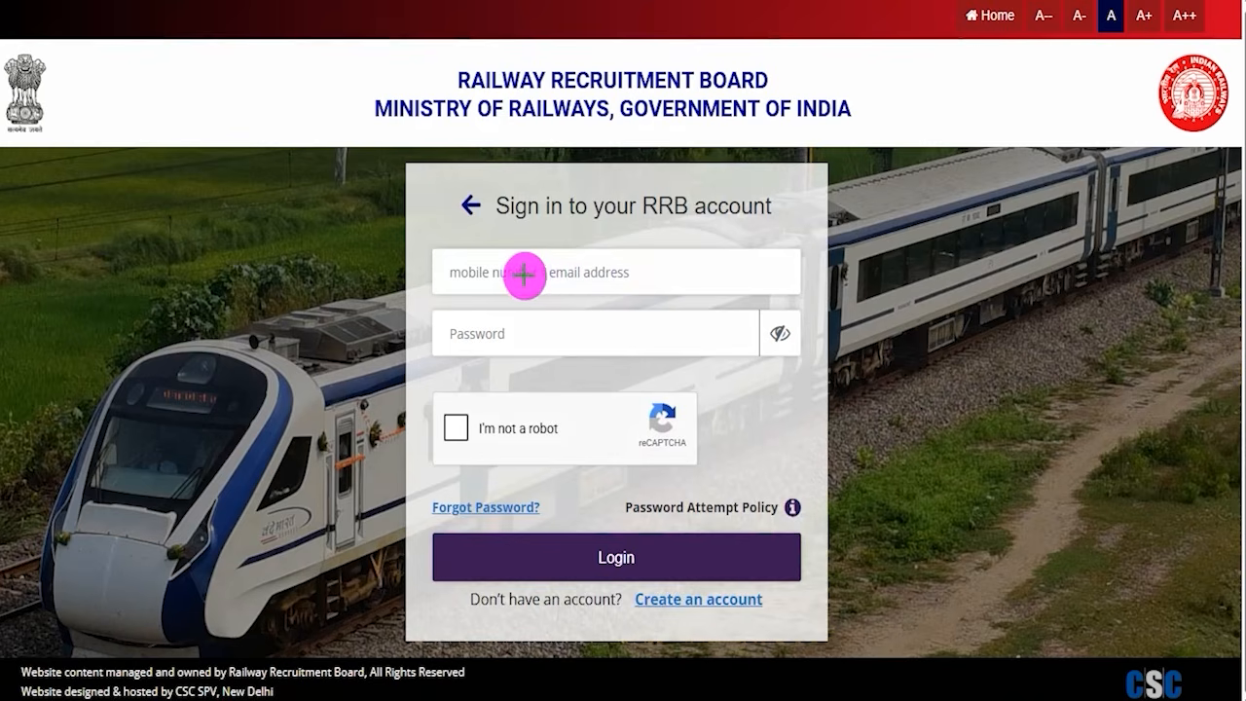
- Point out the login ID, password, reCAPTCHA and Login controls on the sign-in form with pen marks, and clear the marks
drag(546, 328, 600, 279)
drag(460, 426, 493, 396)
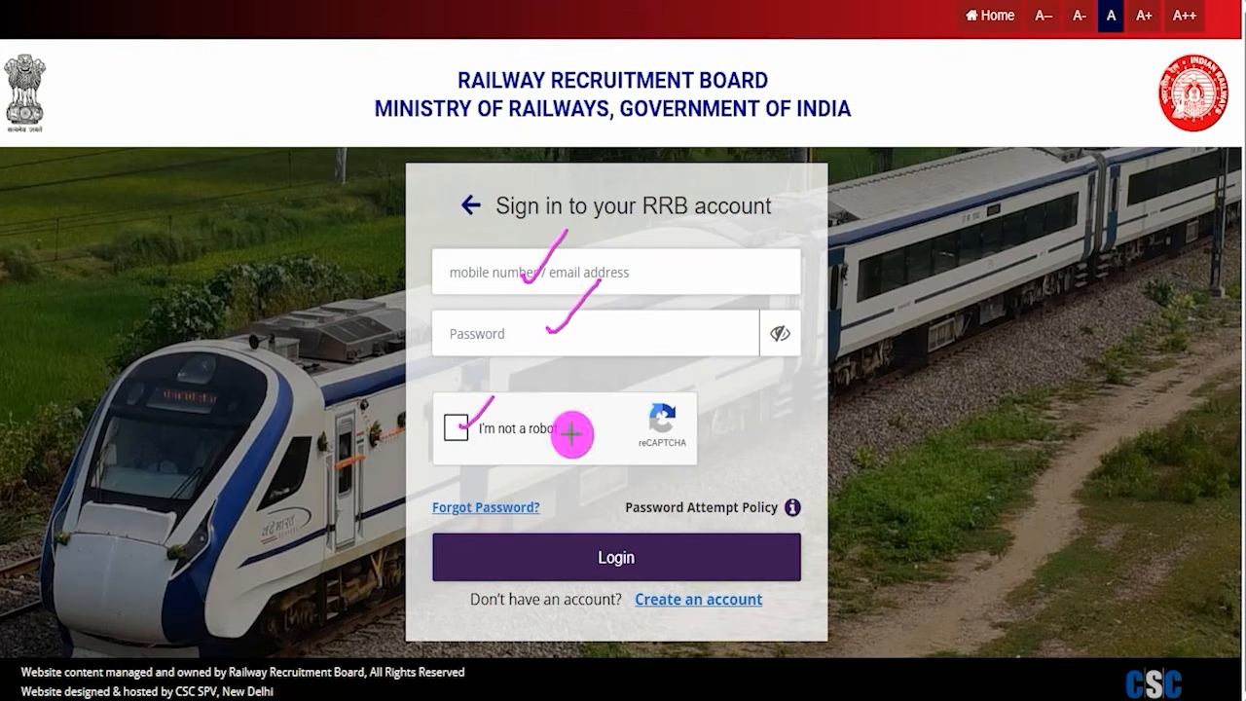
mouse_move(915, 290)
mouse_down()
mouse_move(730, 473)
mouse_move(736, 552)
mouse_move(663, 549)
mouse_up()
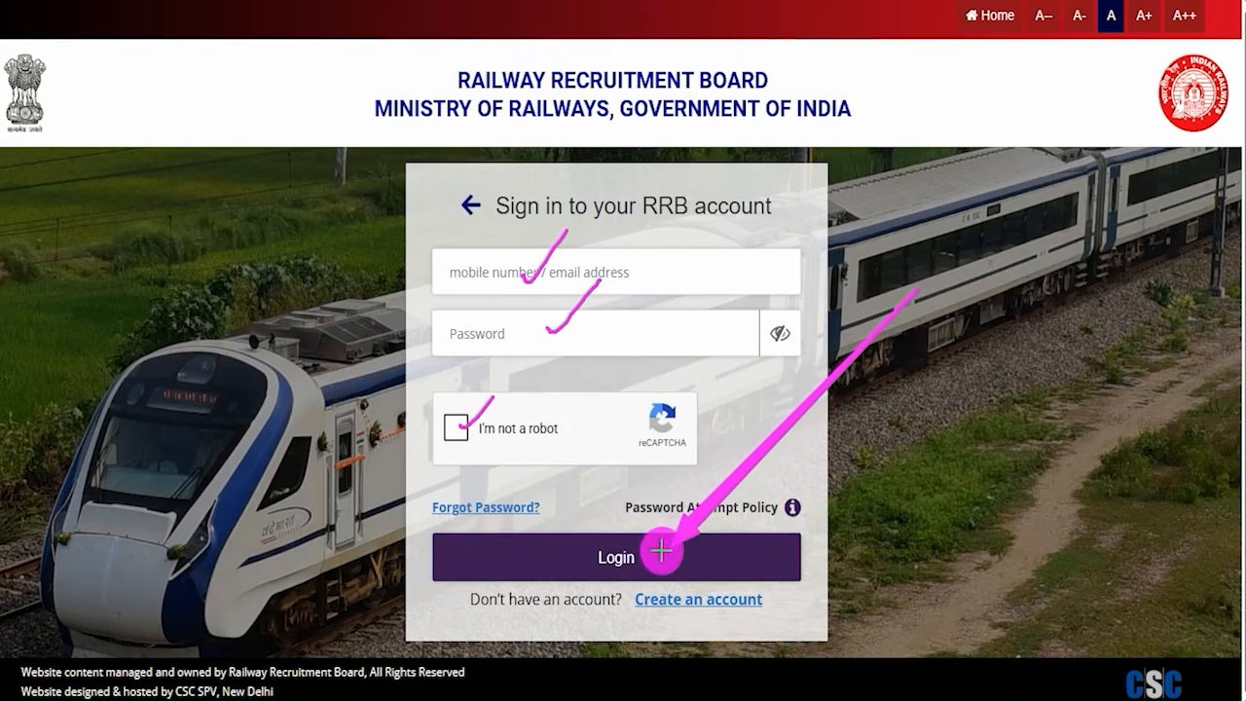
key(Escape)
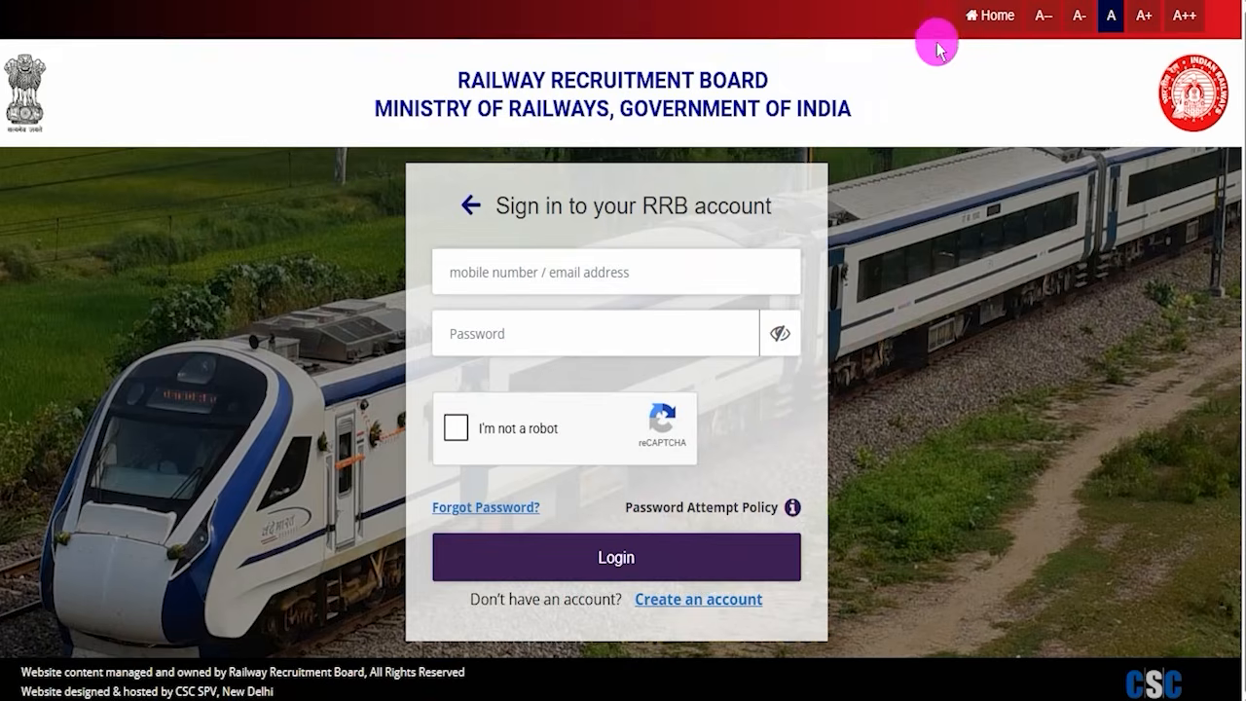
- Return to the portal's home page, dismiss the fake-website warning and open the Create an Account form
click(983, 16)
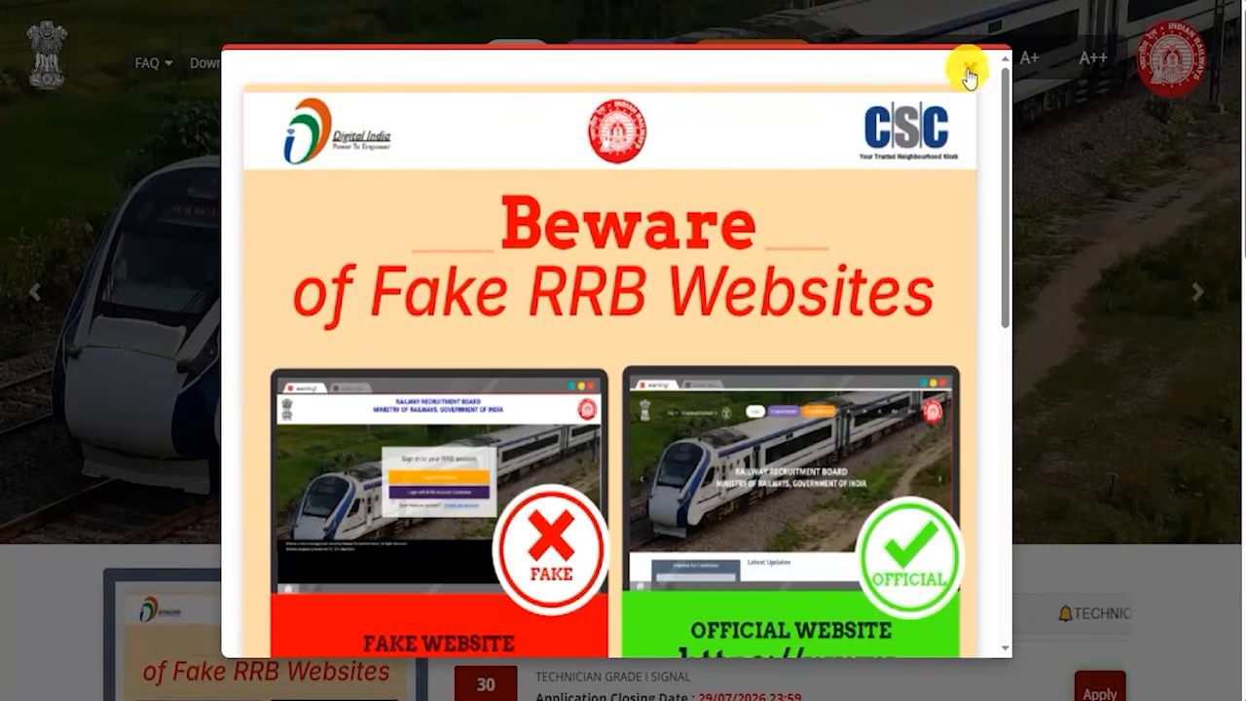
click(970, 68)
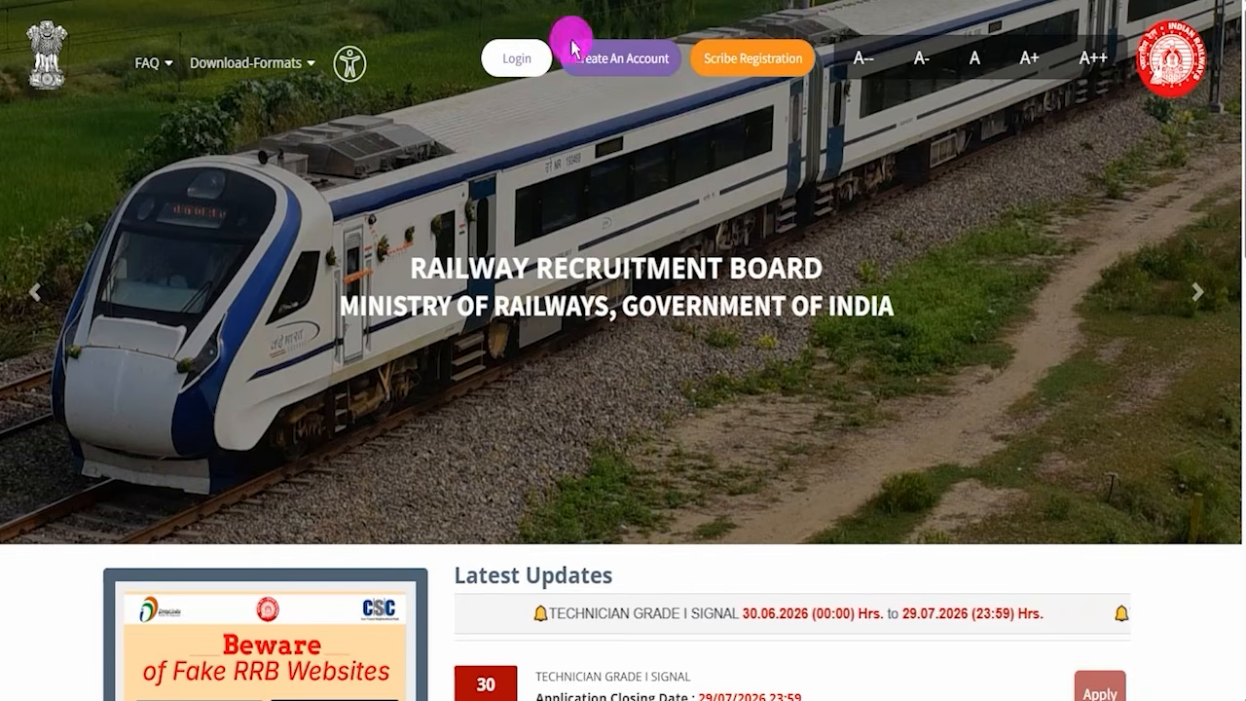
click(601, 59)
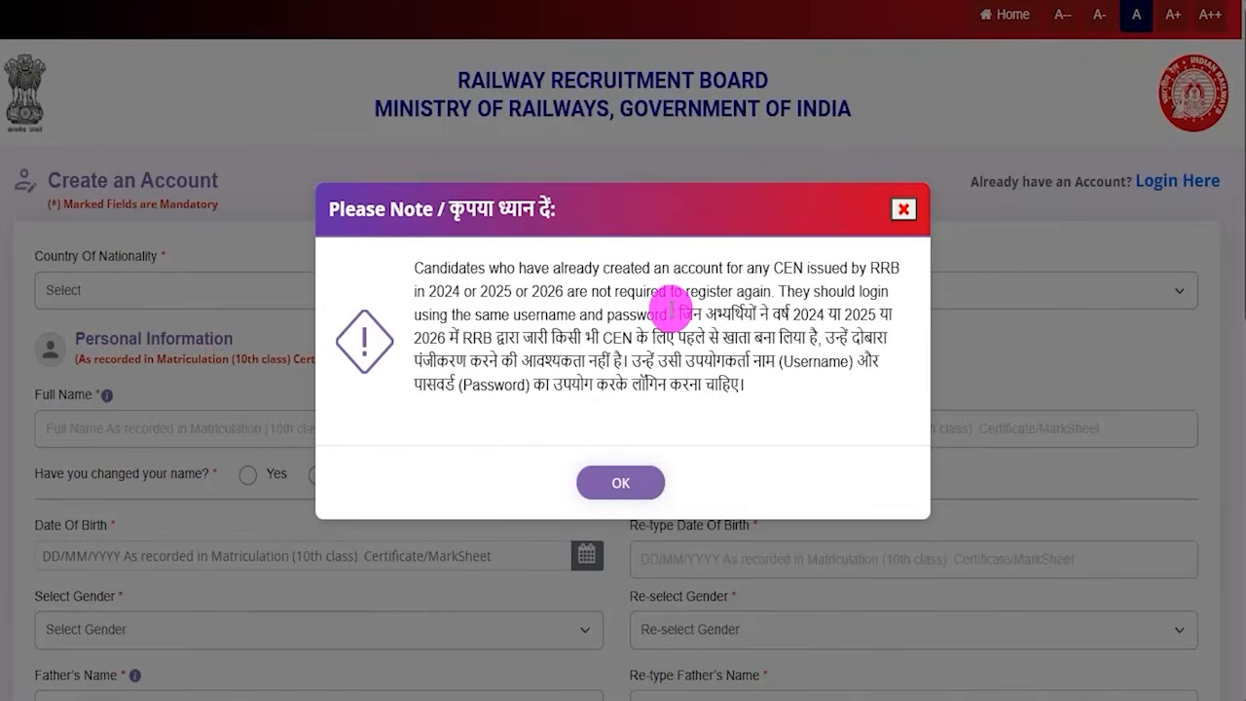
- Review and dismiss the note about existing 2024, 2025 or 2026 accounts, and set the Country Of Nationality to India
drag(436, 290, 559, 290)
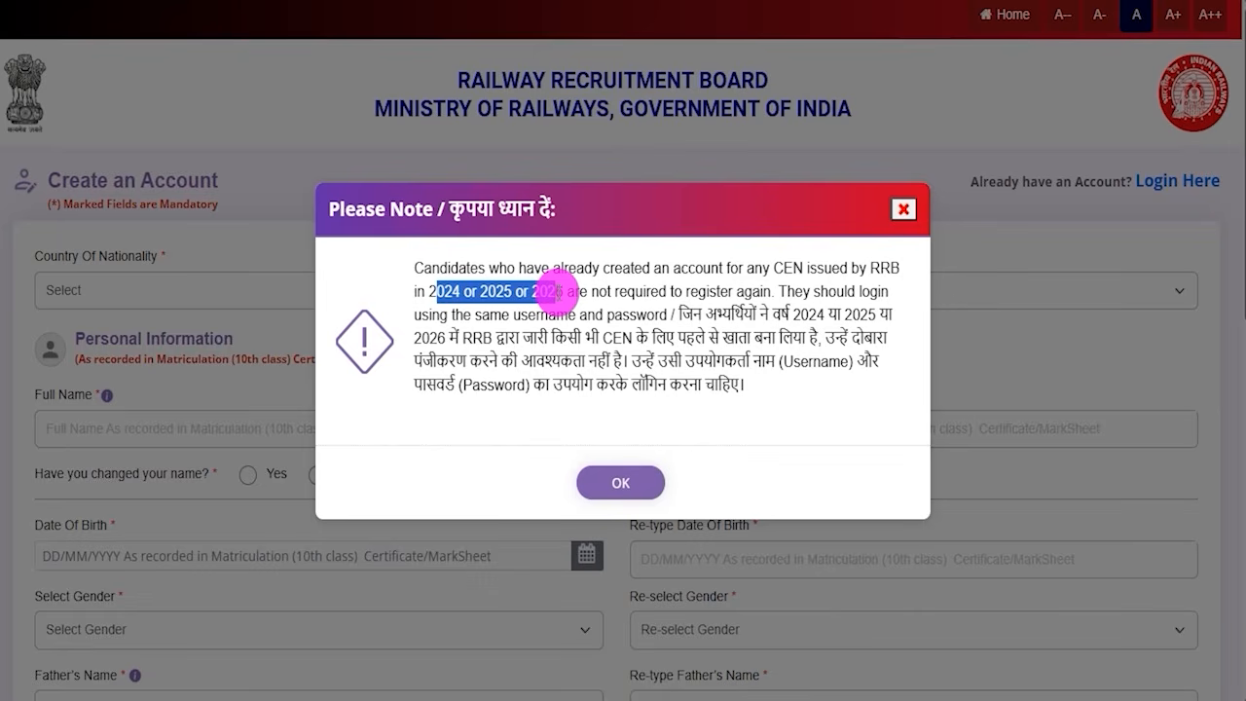
click(621, 477)
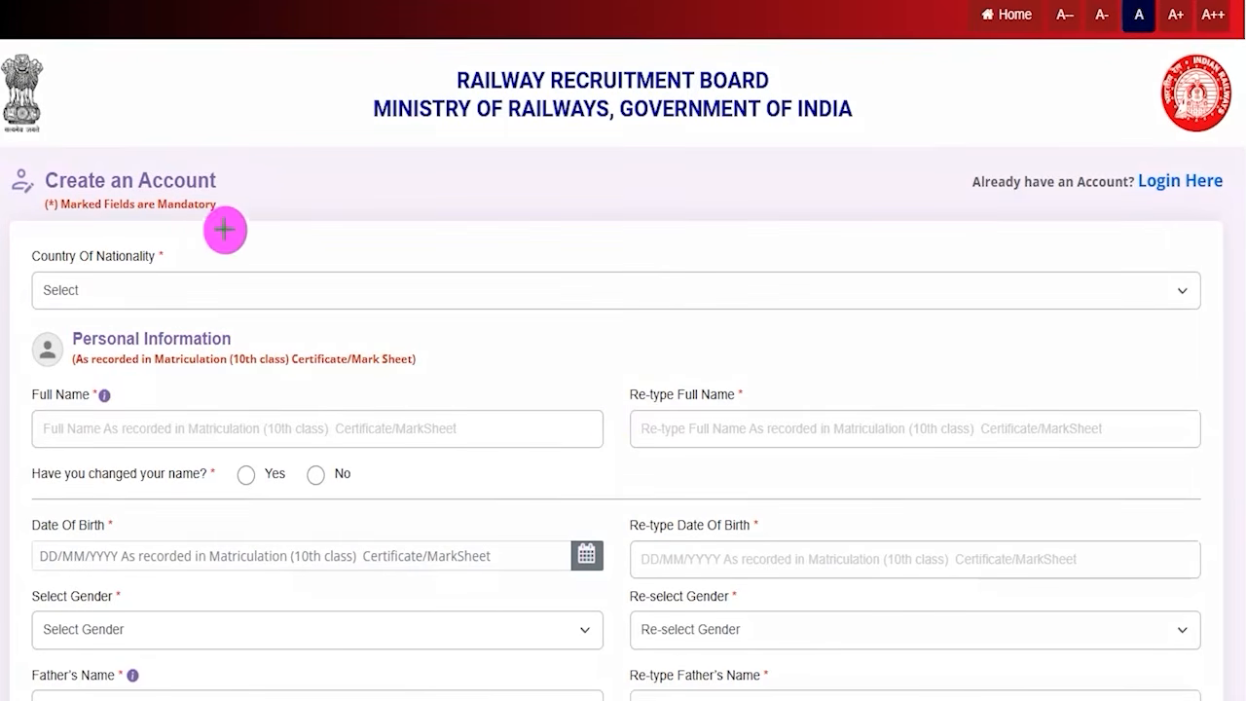
mouse_move(226, 189)
mouse_down()
mouse_move(270, 158)
mouse_move(299, 112)
mouse_up()
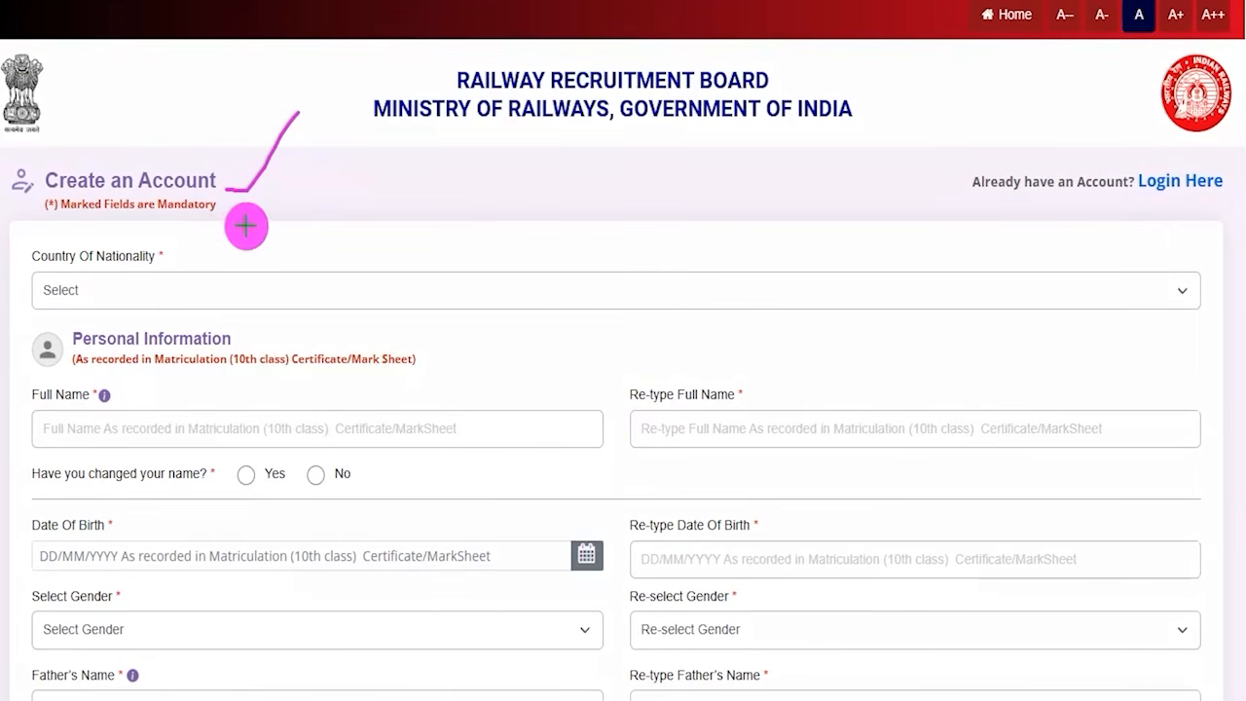
click(289, 299)
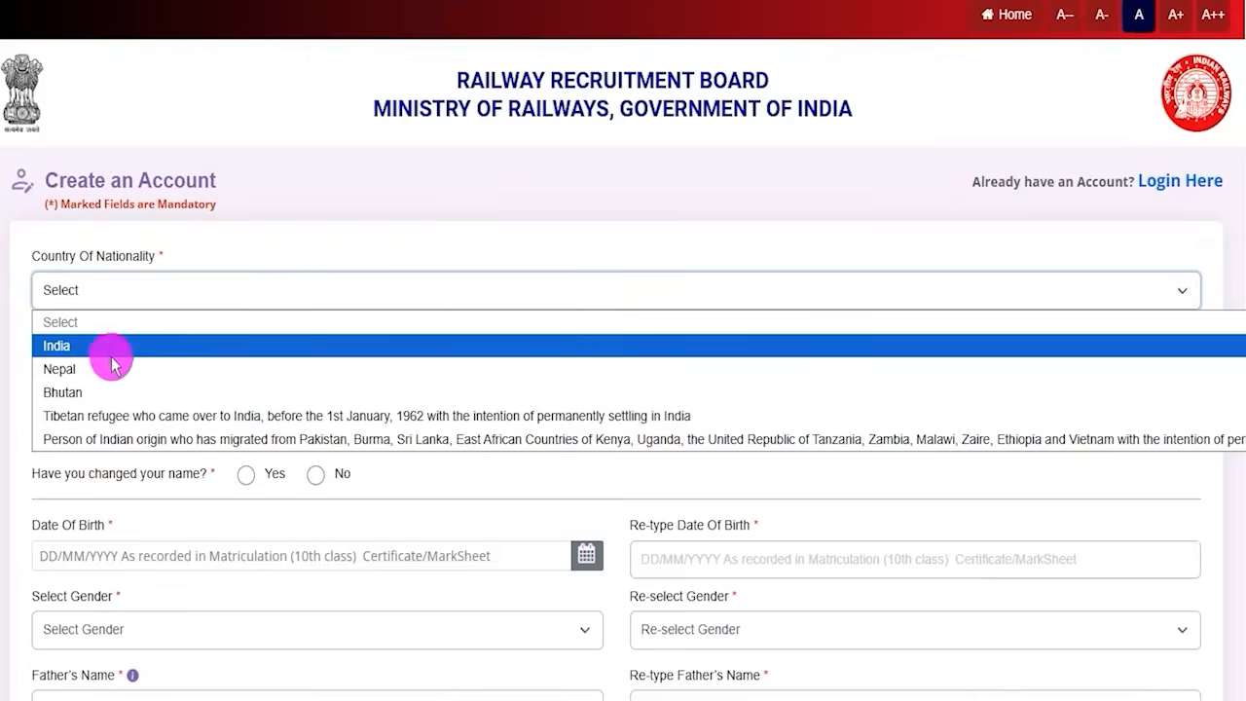
click(106, 353)
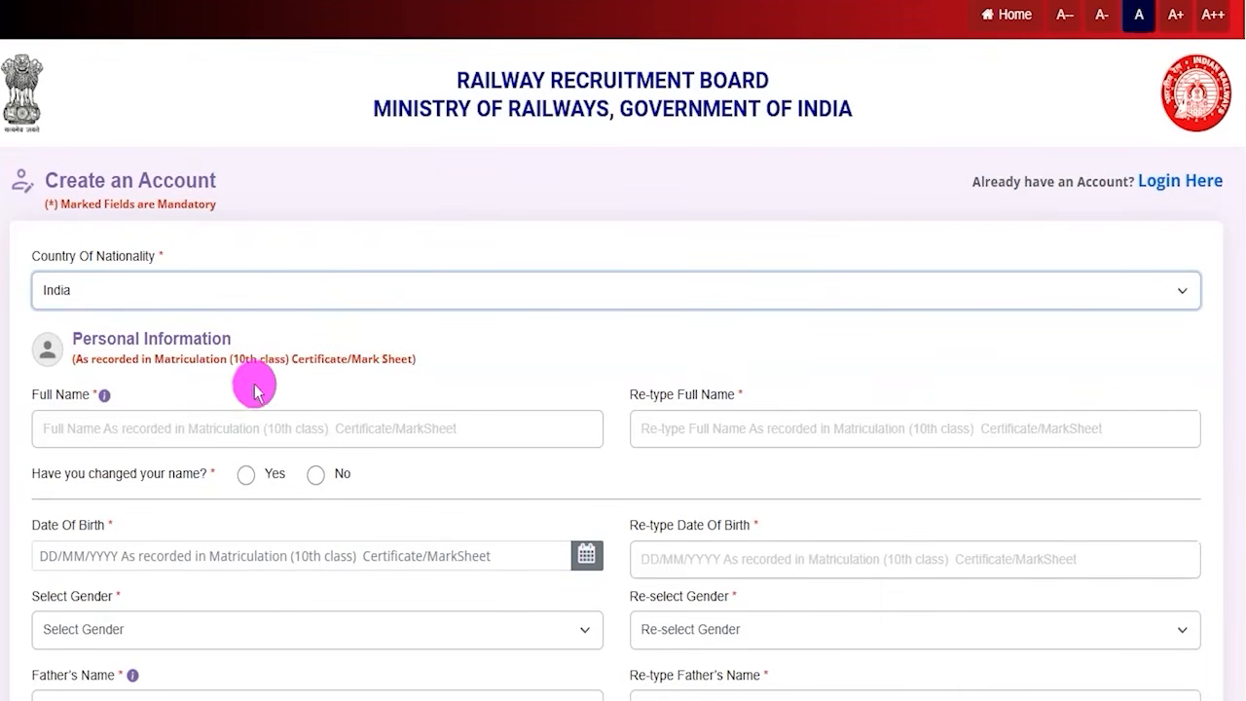
- Point out the Full Name and Re-type Full Name fields under Personal Information with check marks
click(50, 414)
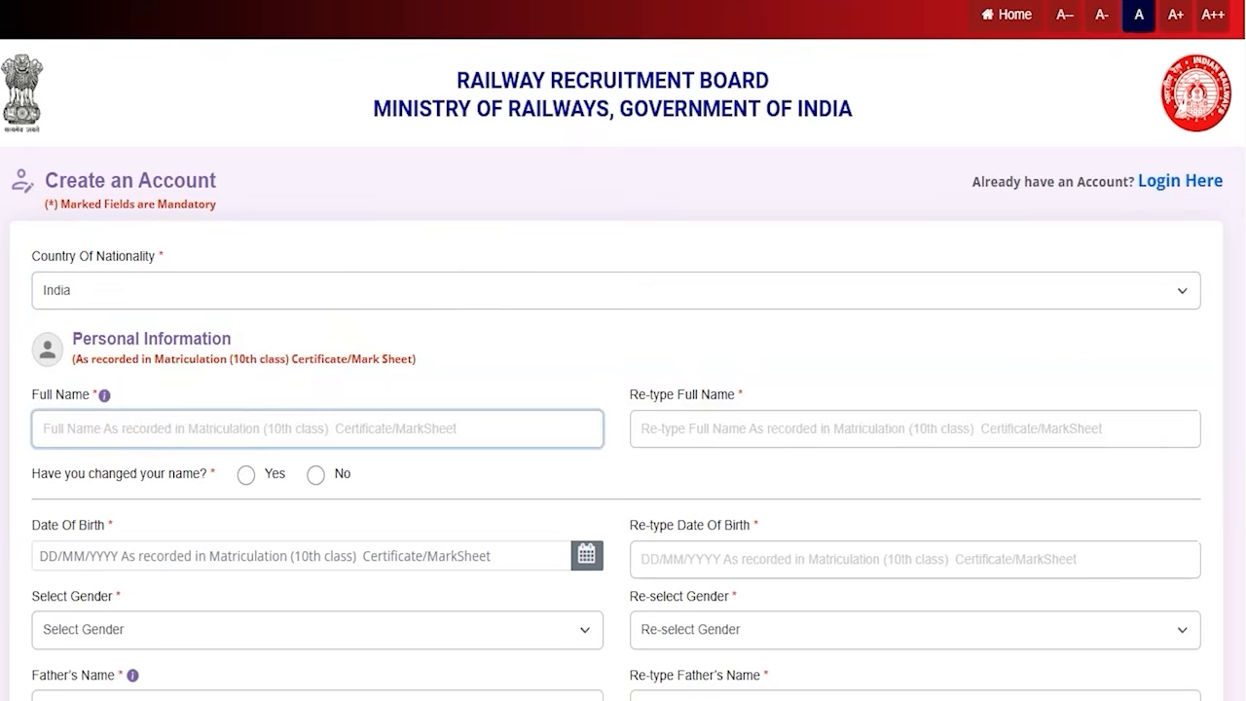
drag(253, 428, 298, 382)
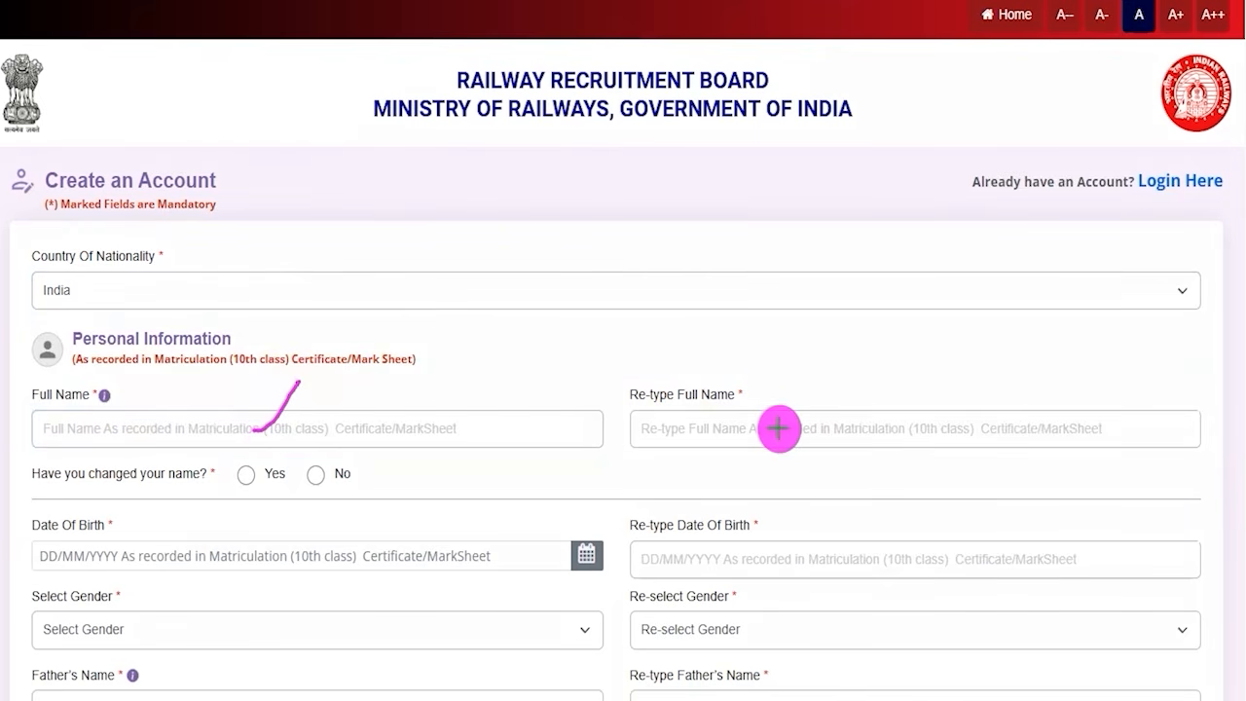
drag(774, 425, 826, 369)
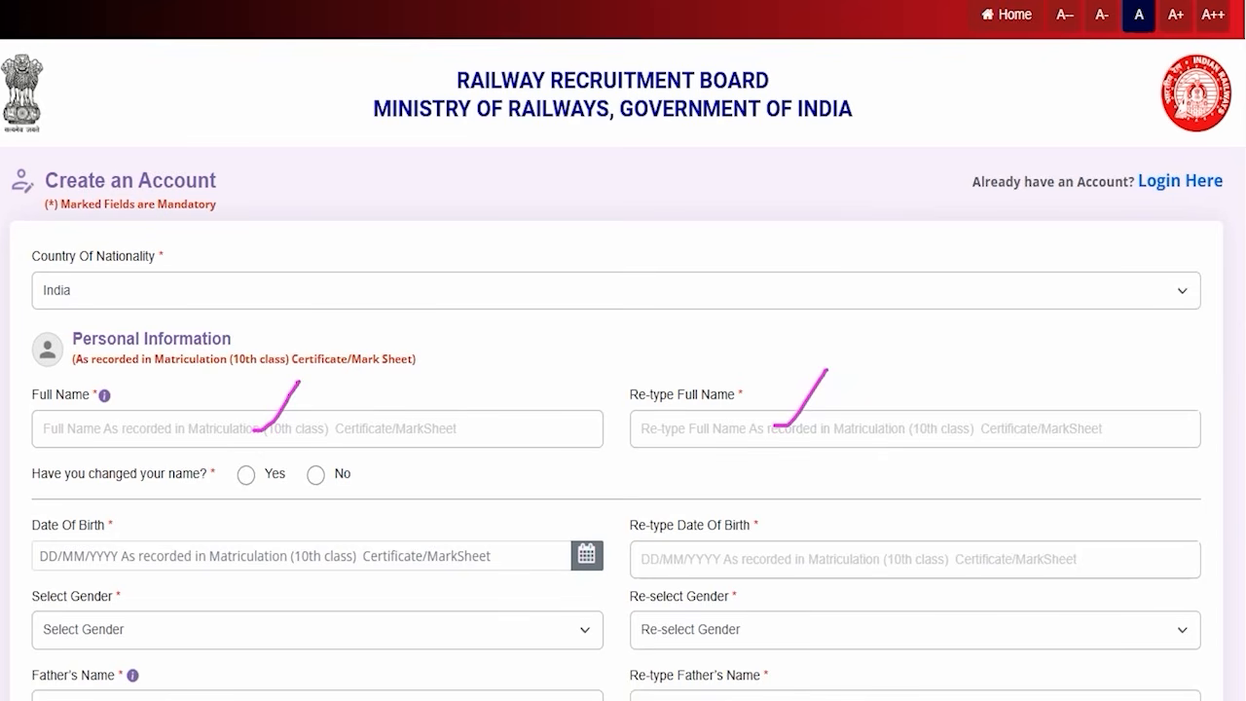
- Answer Yes to the changed-name question, then highlight and accept the note about Gazette Notification and legal documentation for Document Verification
drag(50, 473, 242, 481)
click(246, 475)
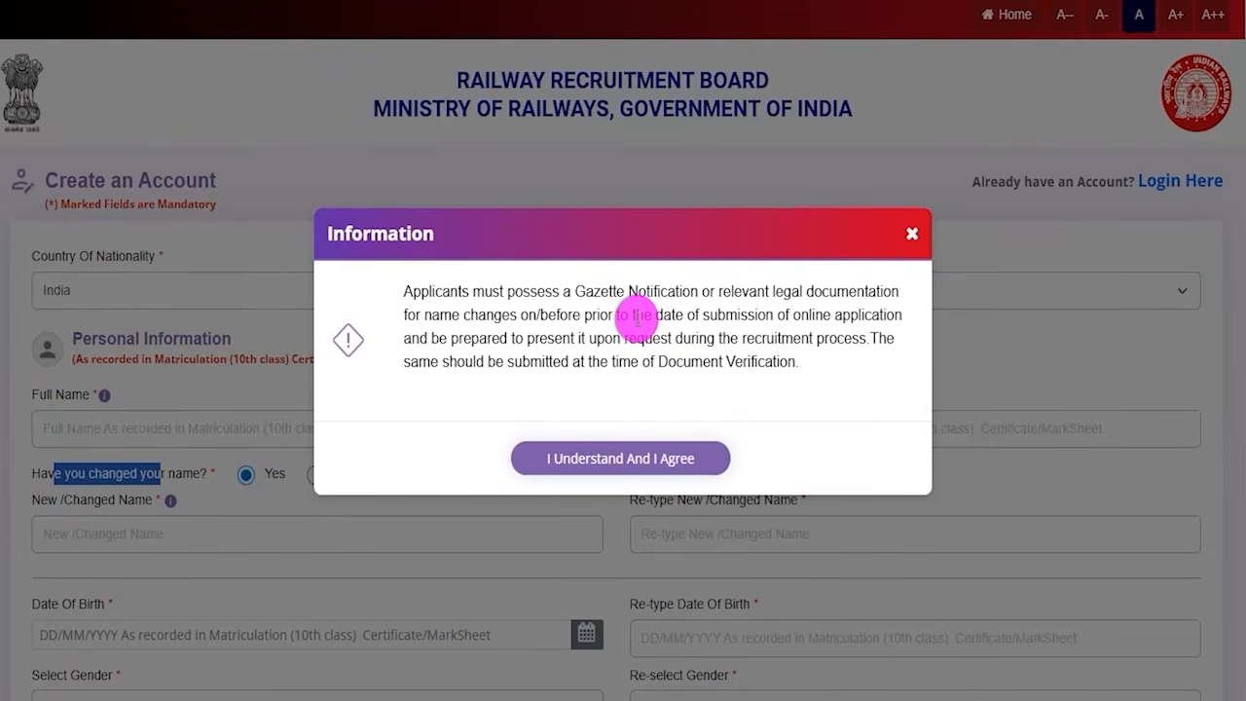
drag(593, 292, 654, 289)
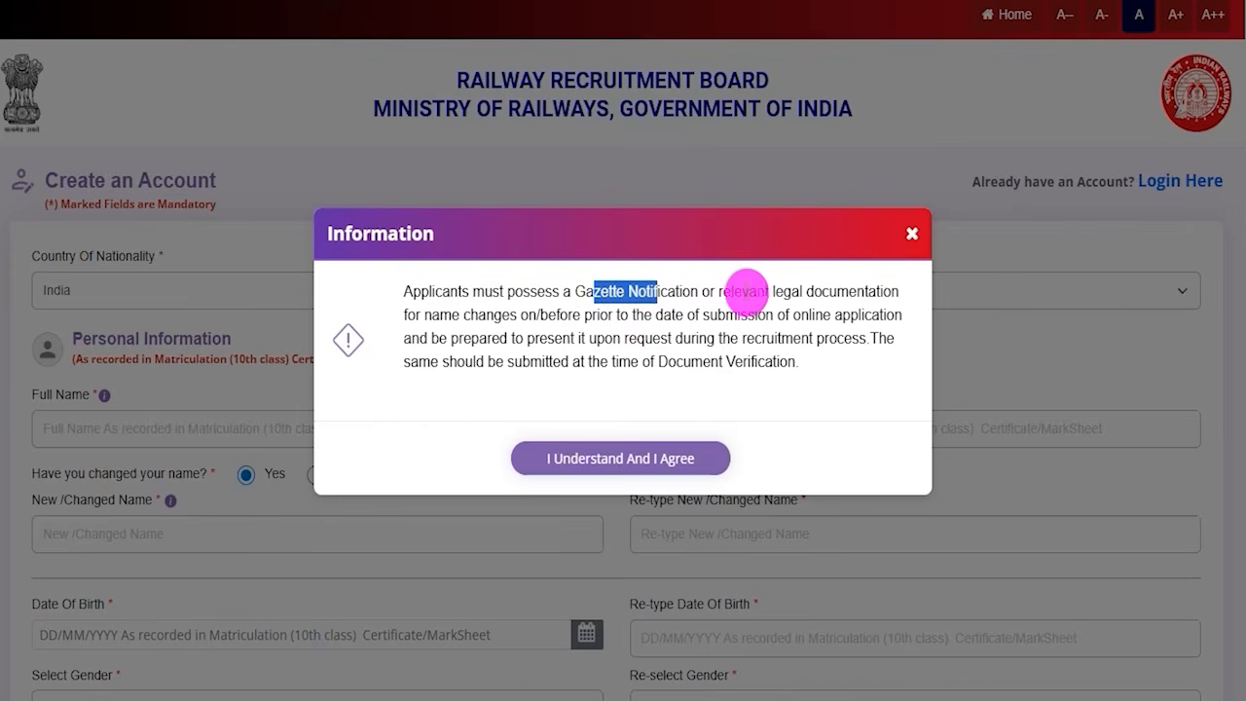
drag(785, 291, 837, 290)
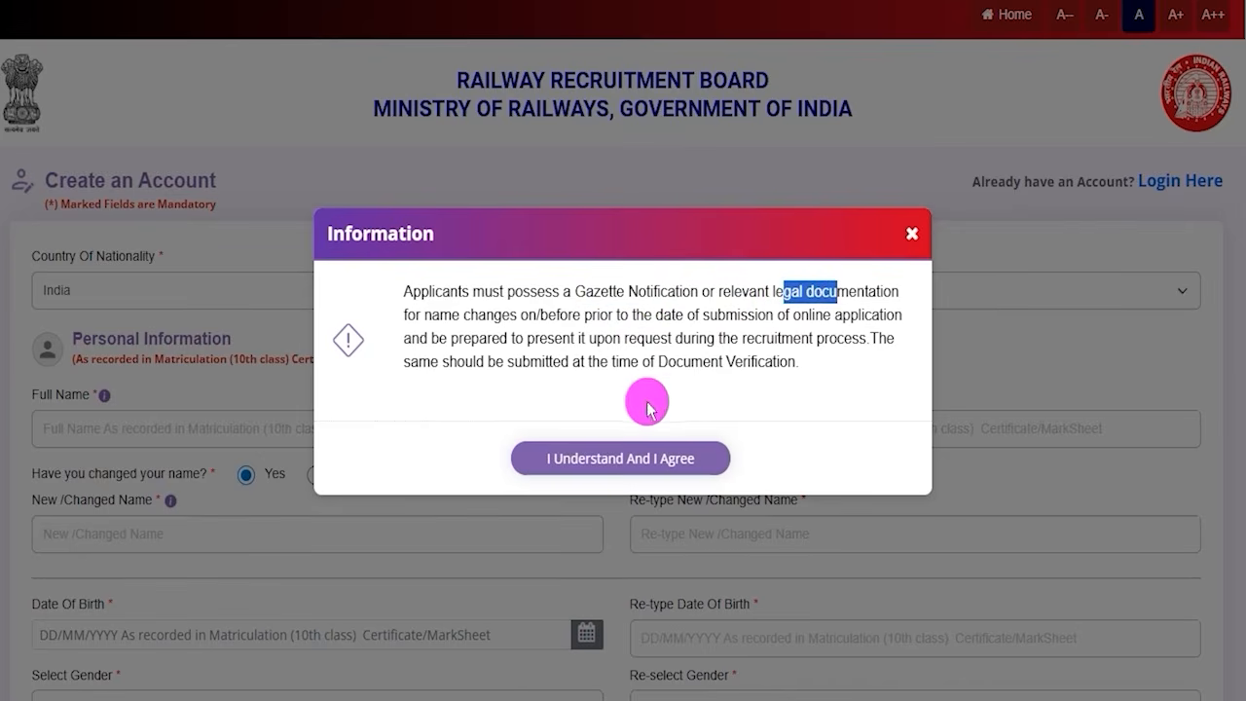
drag(677, 361, 722, 359)
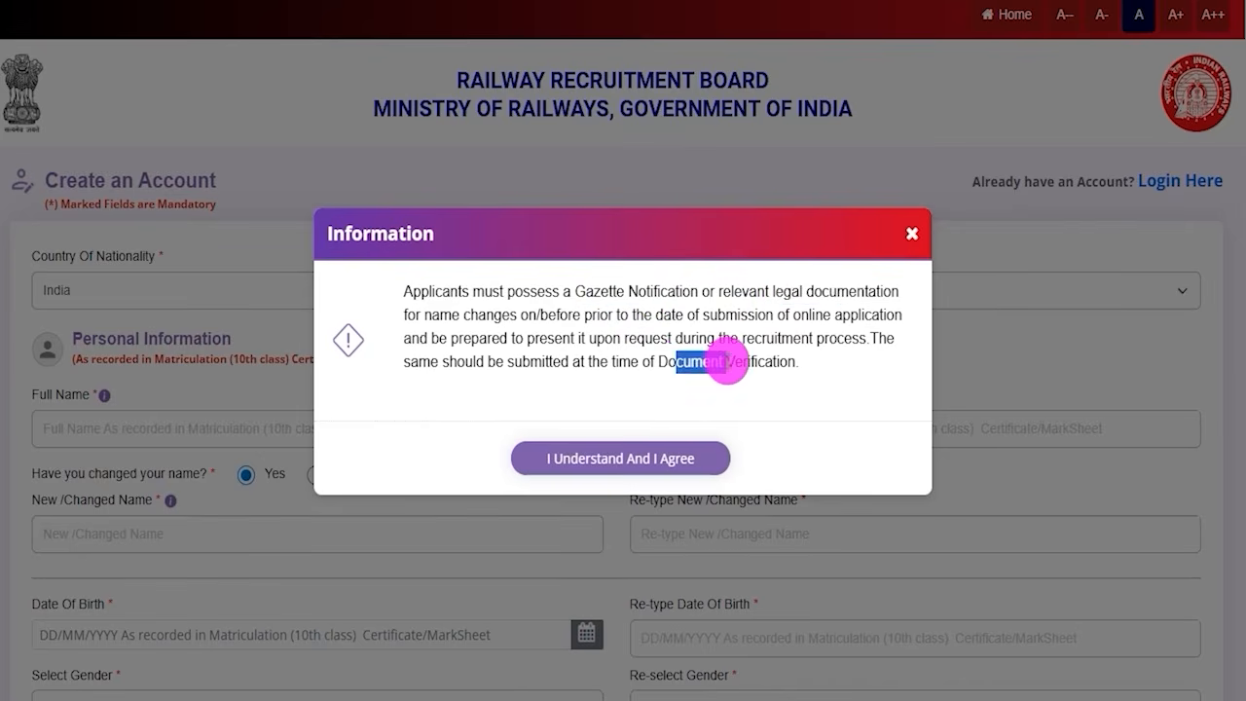
click(590, 462)
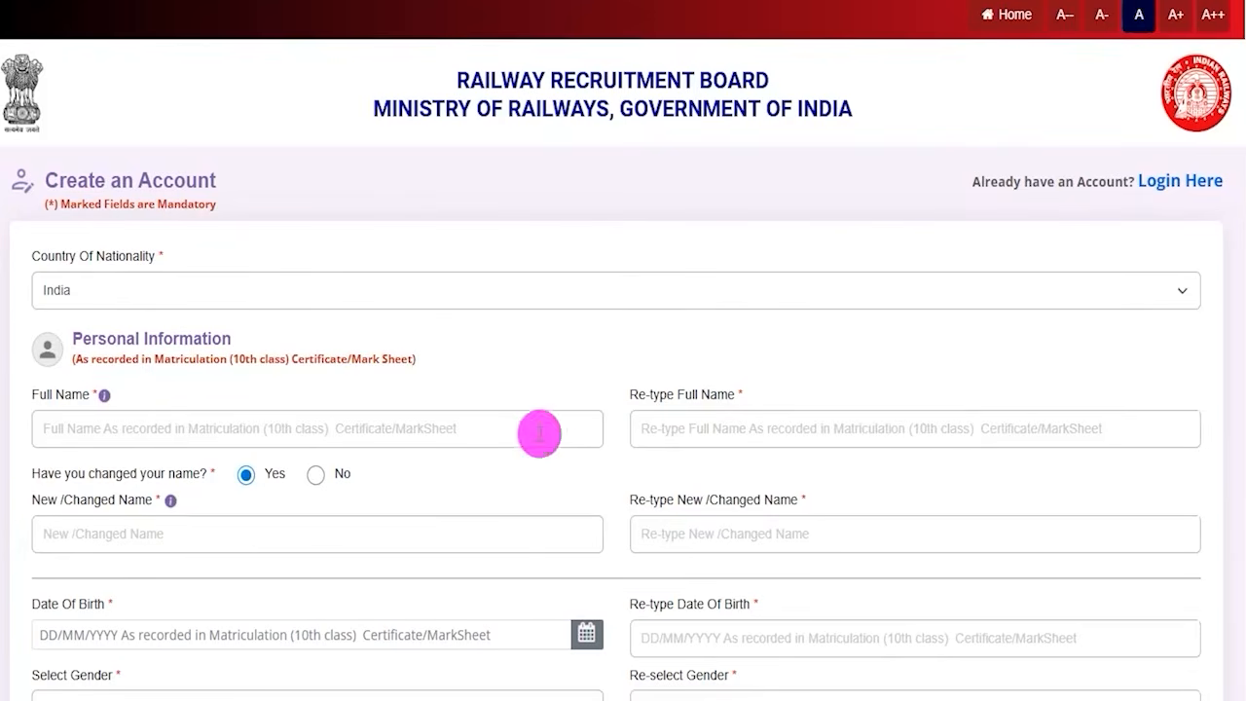
- Compare the No and Yes answers to the changed-name question, accept the repeated note, and leave the answer at No
drag(55, 476, 185, 474)
click(313, 474)
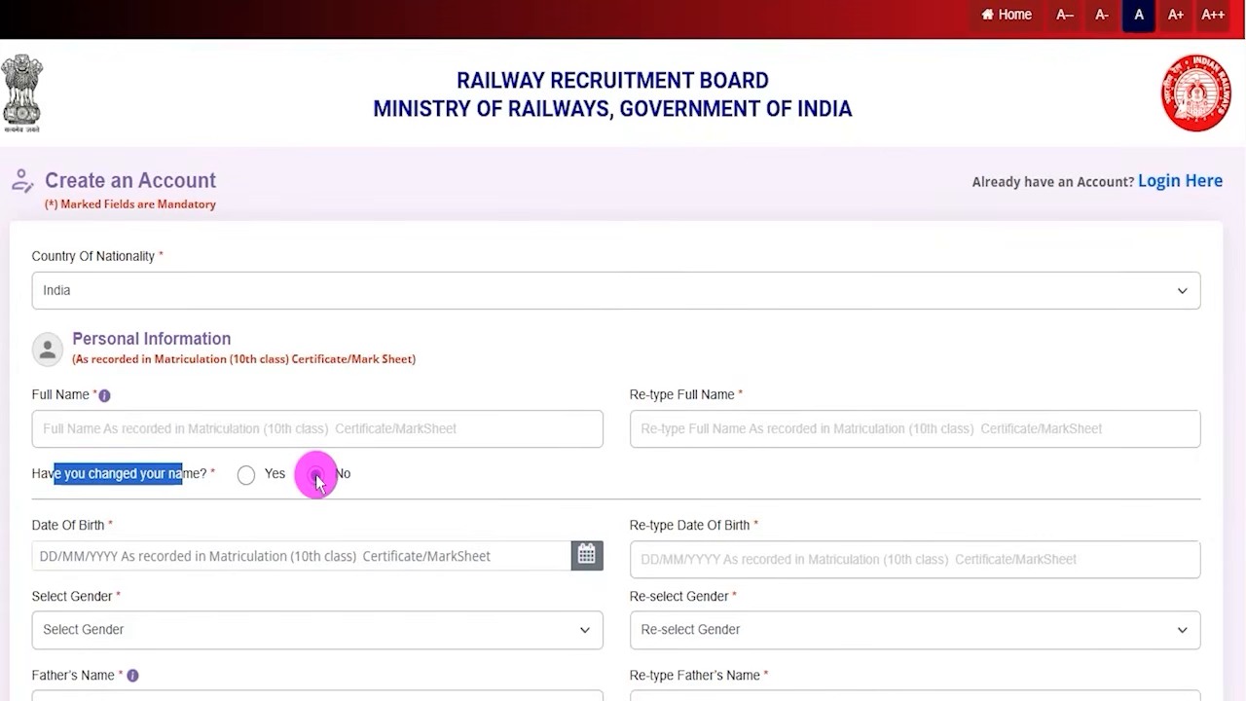
click(251, 475)
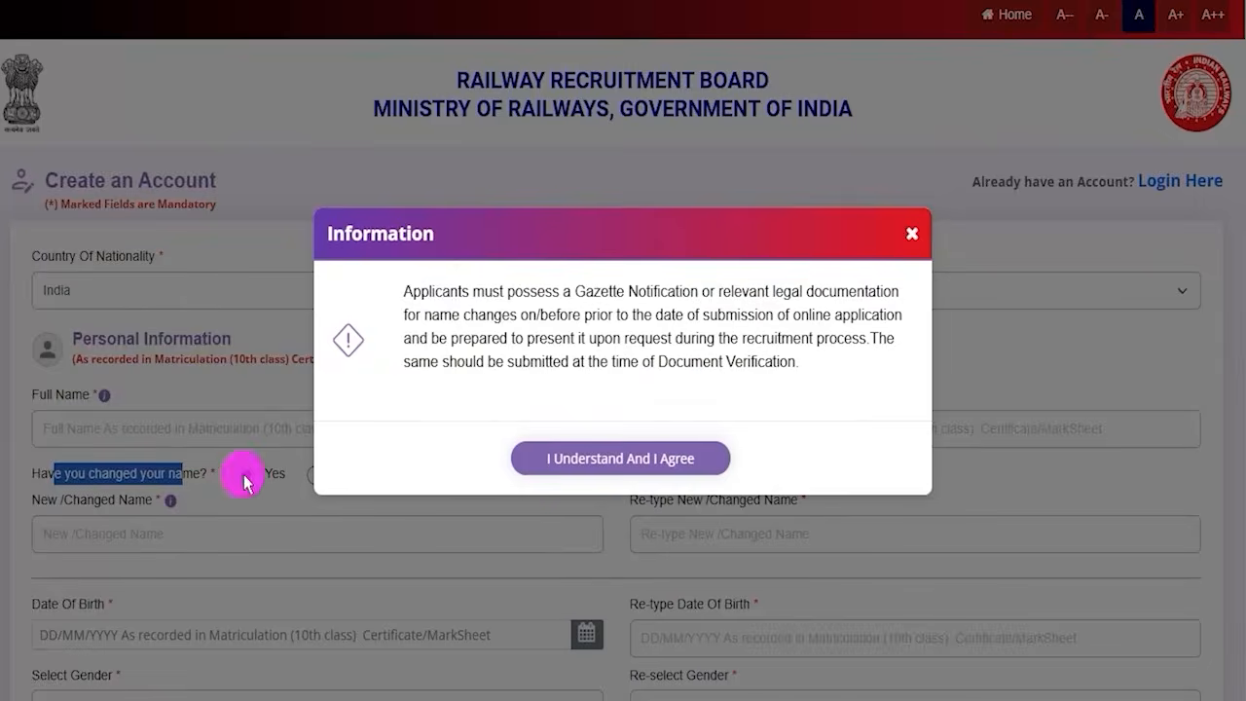
click(568, 469)
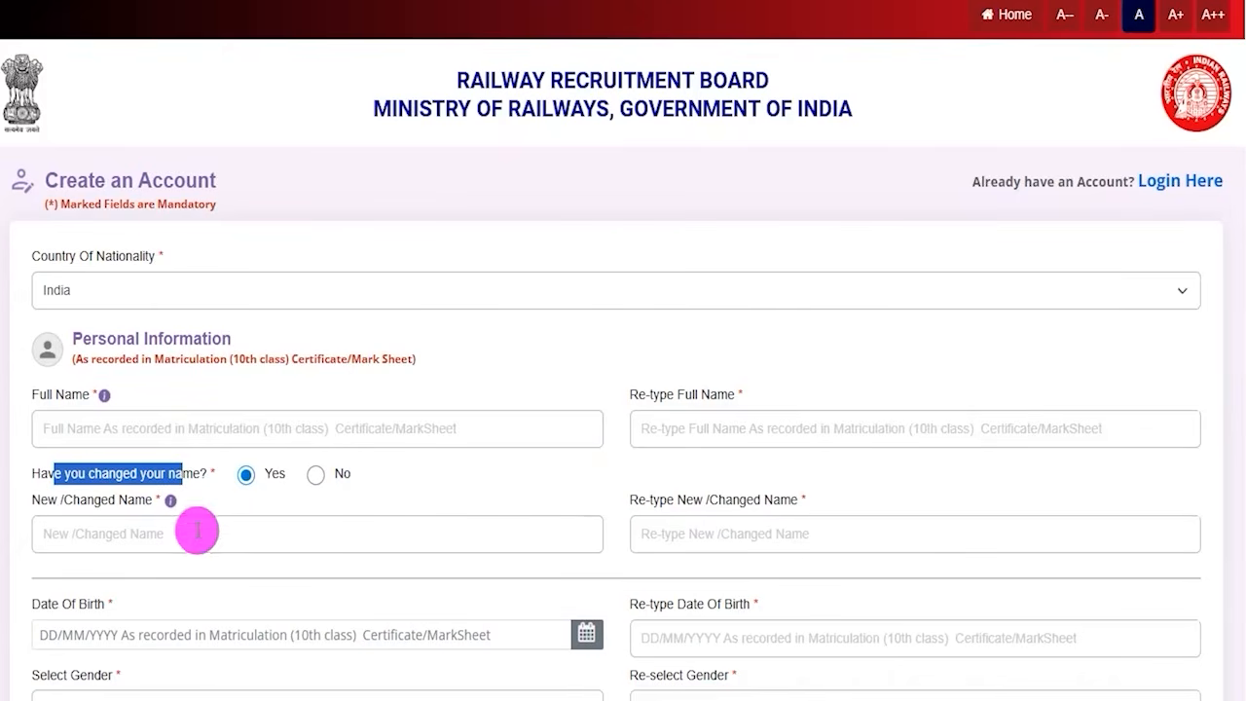
click(316, 476)
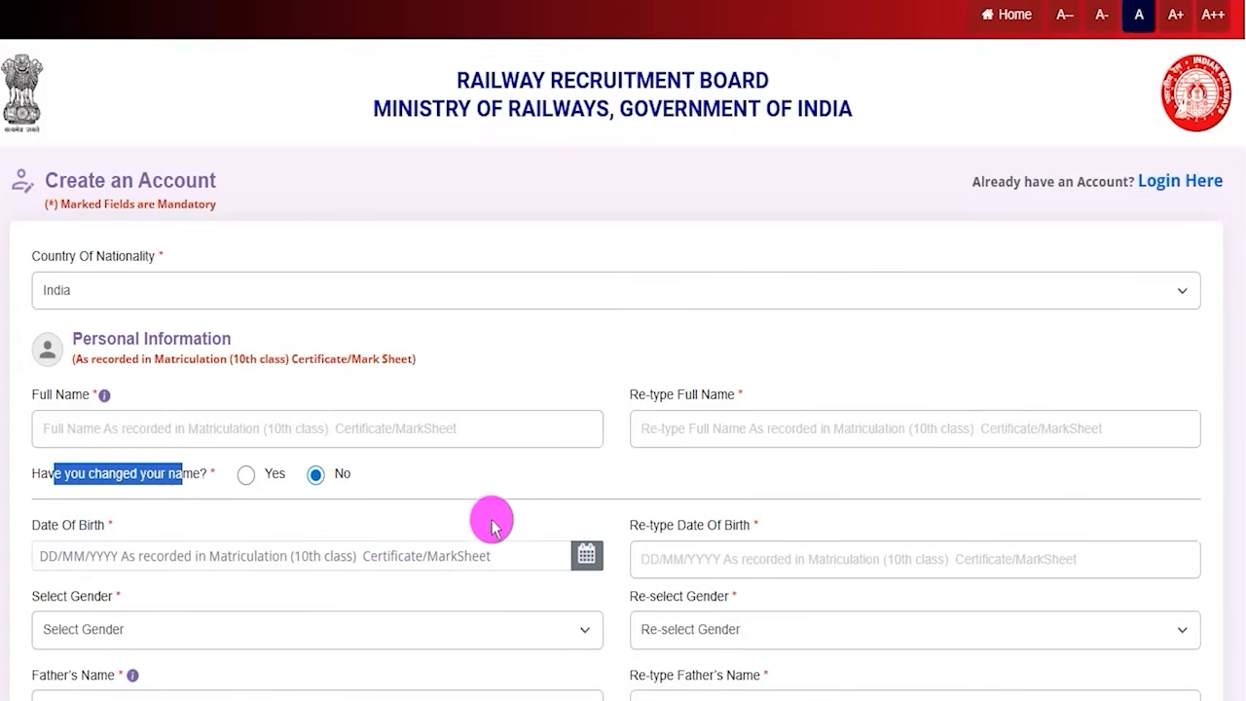
- Check the Date Of Birth and Re-type Date Of Birth fields, and set both gender fields to Male
scroll(589, 476, down, 3)
click(477, 255)
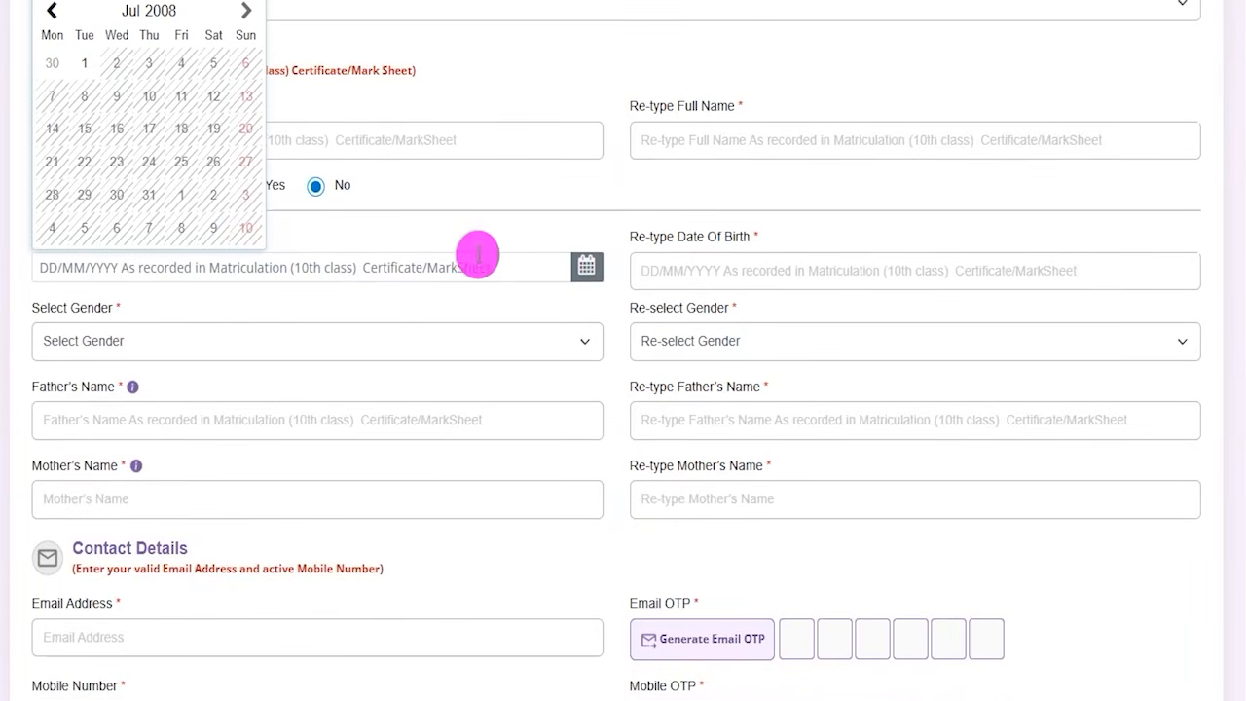
click(693, 268)
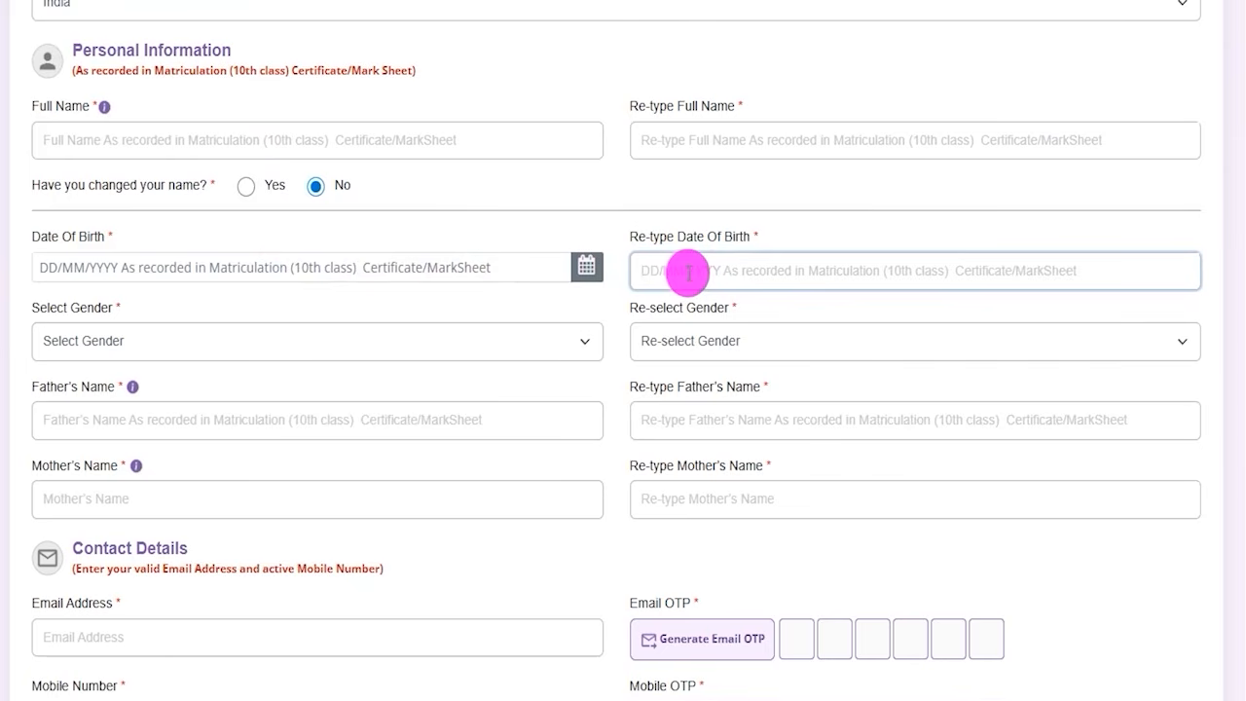
click(203, 348)
click(61, 394)
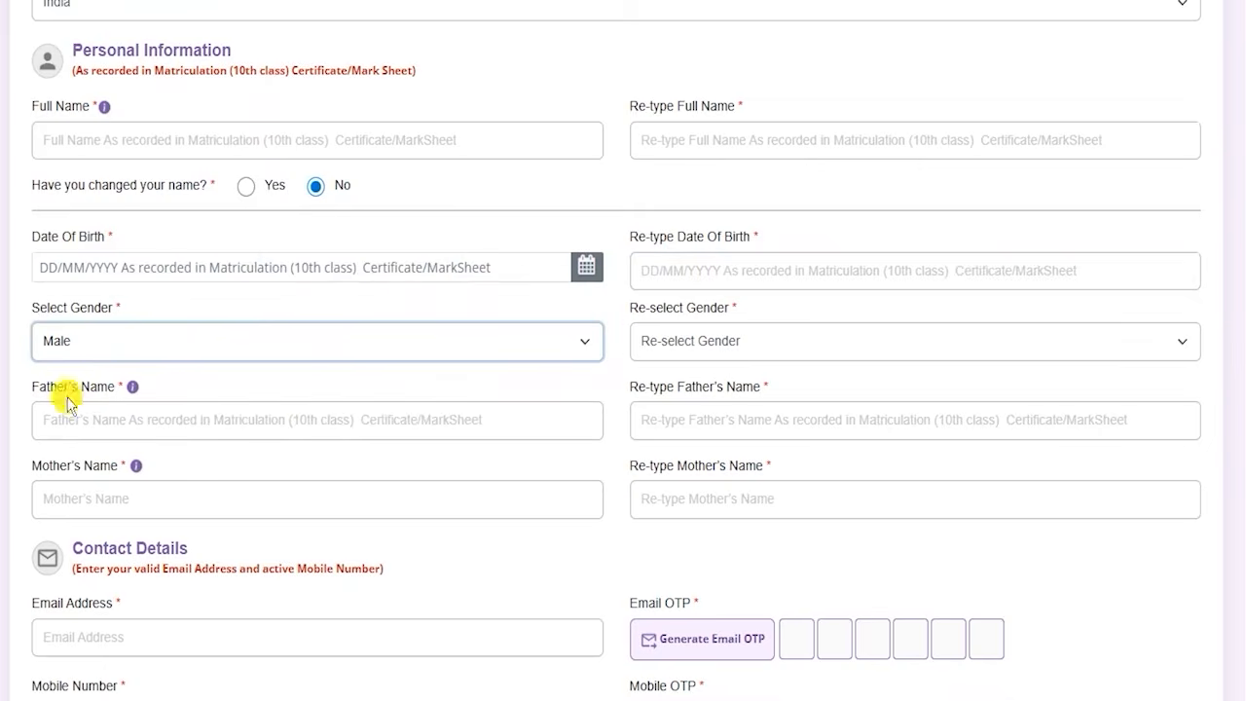
click(634, 349)
click(659, 397)
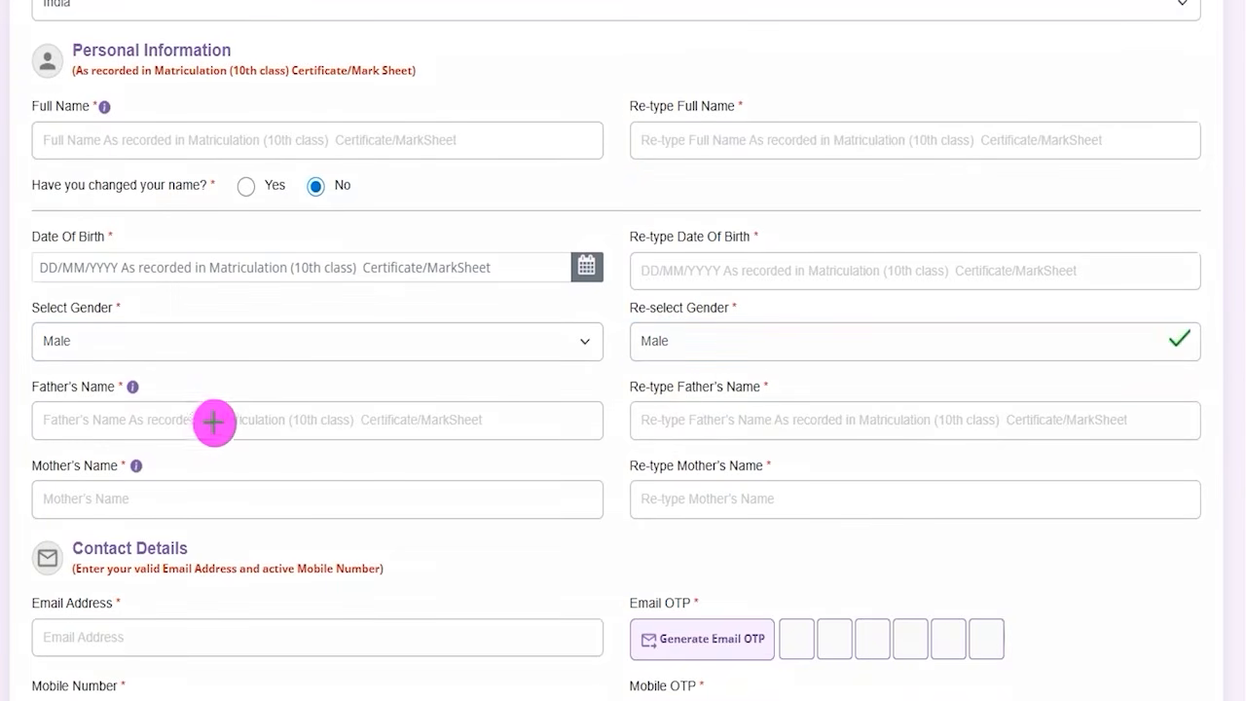
- Point out the Father's Name and Mother's Name fields and their re-type fields with check marks
drag(209, 425, 269, 380)
drag(756, 423, 806, 367)
drag(270, 498, 318, 452)
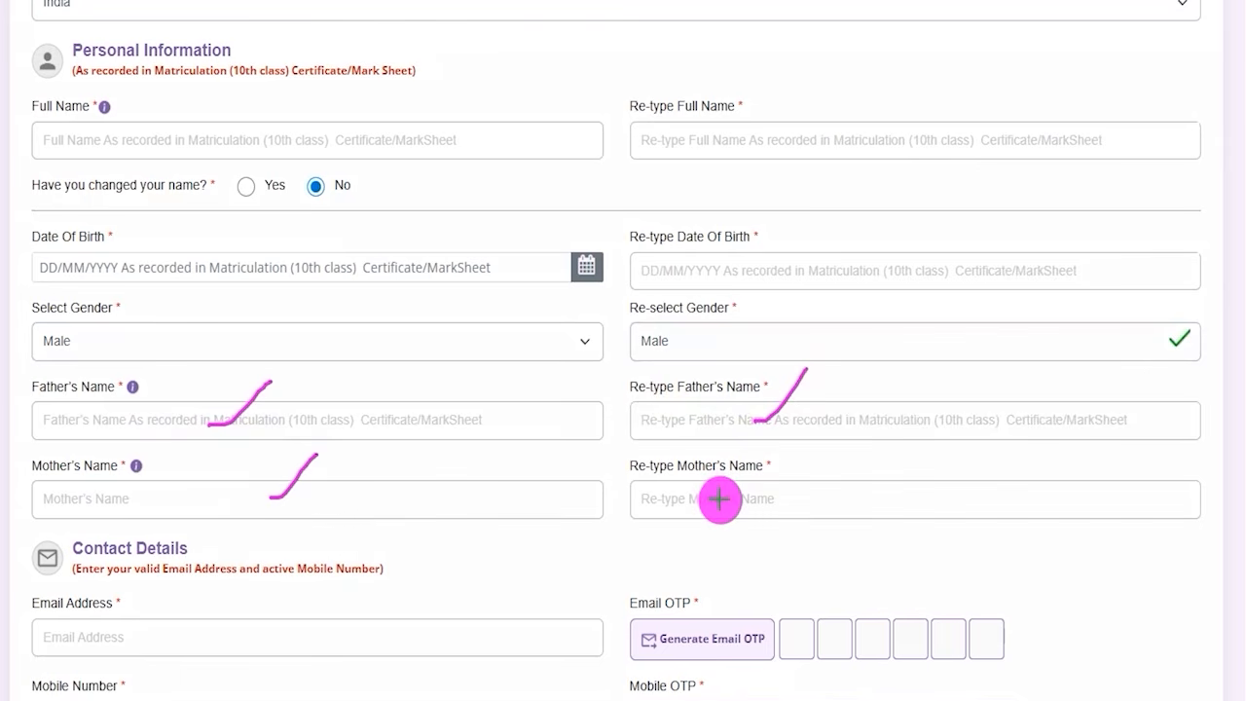
drag(720, 498, 776, 441)
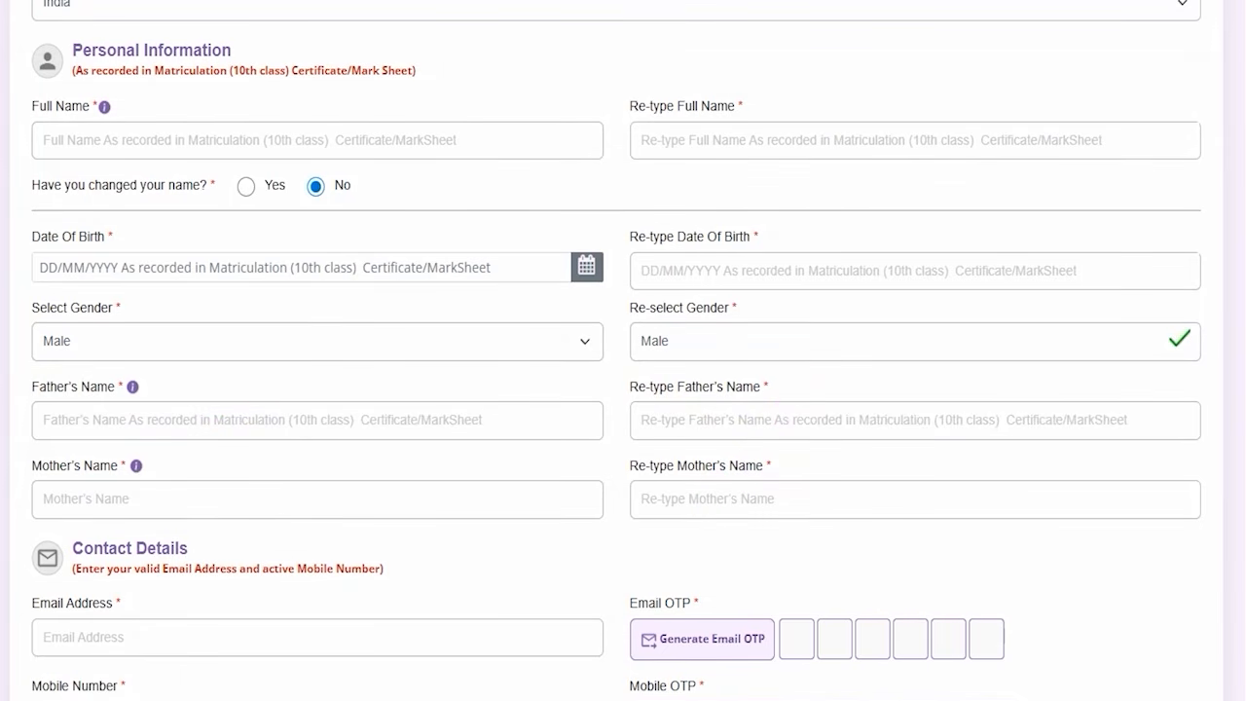
- Mark the Email Address and Mobile Number fields and their Generate OTP controls under Contact Details with check marks
scroll(387, 390, down, 4)
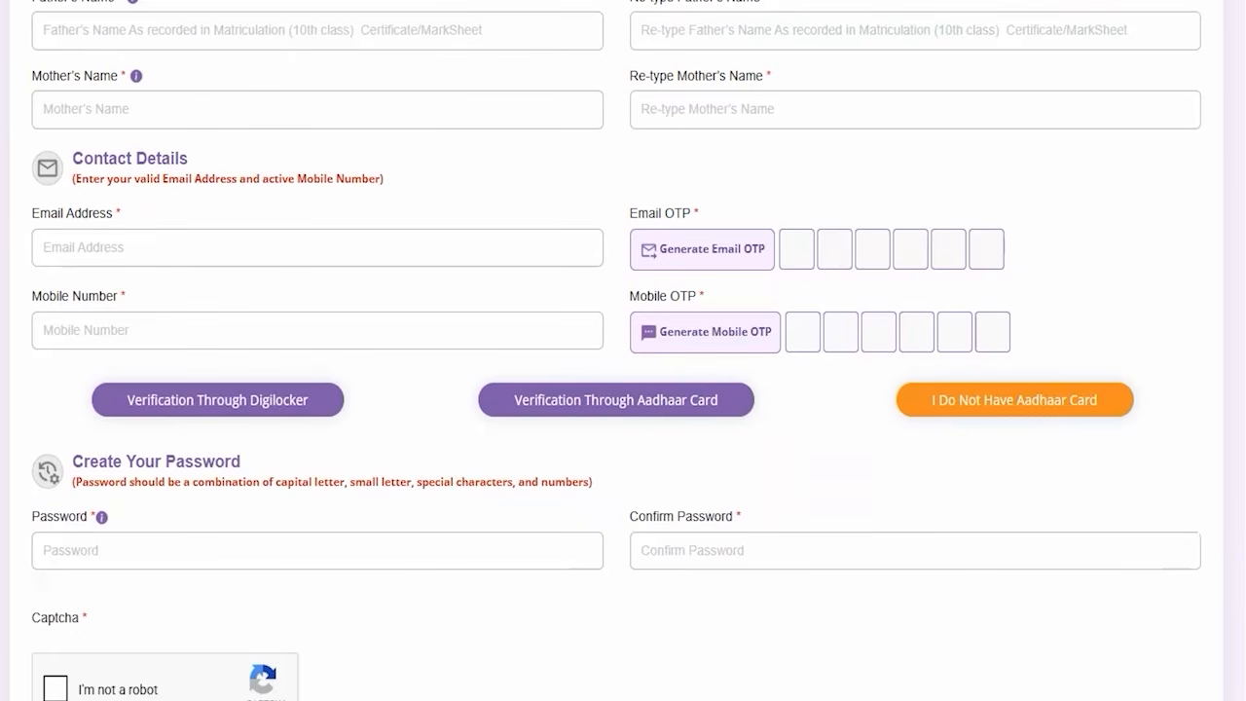
drag(182, 249, 255, 192)
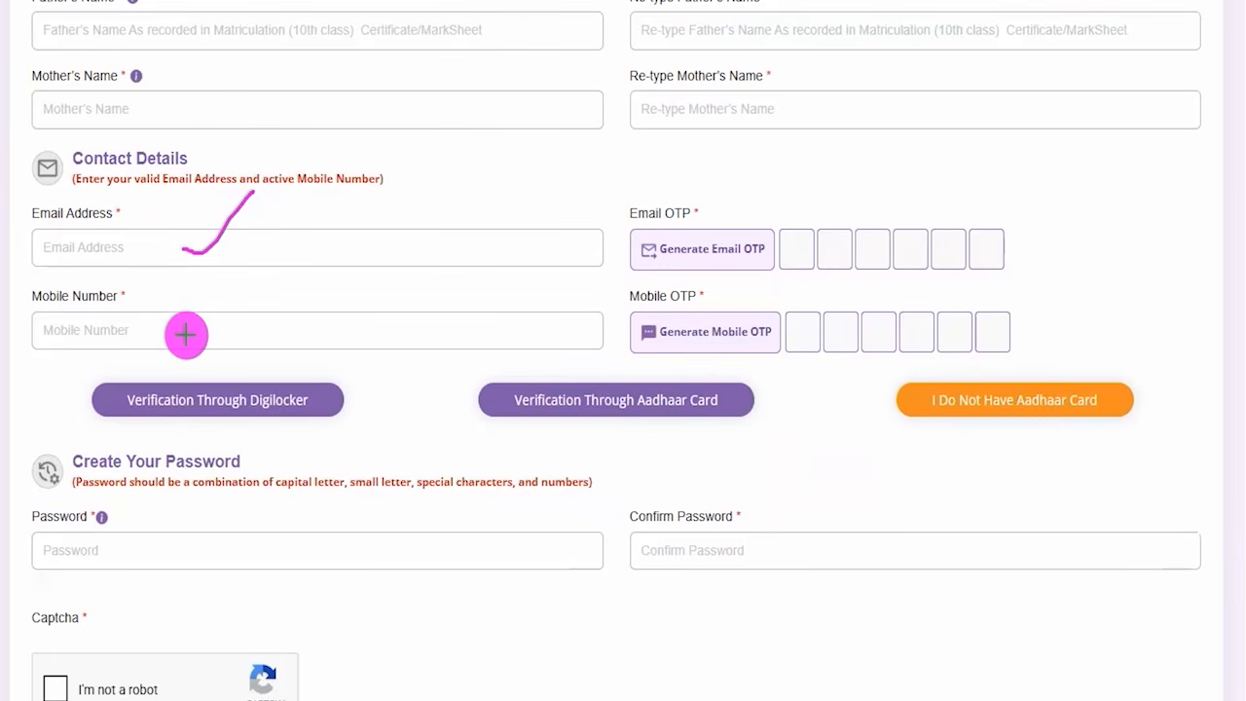
drag(185, 333, 238, 282)
drag(729, 234, 771, 187)
drag(725, 317, 769, 275)
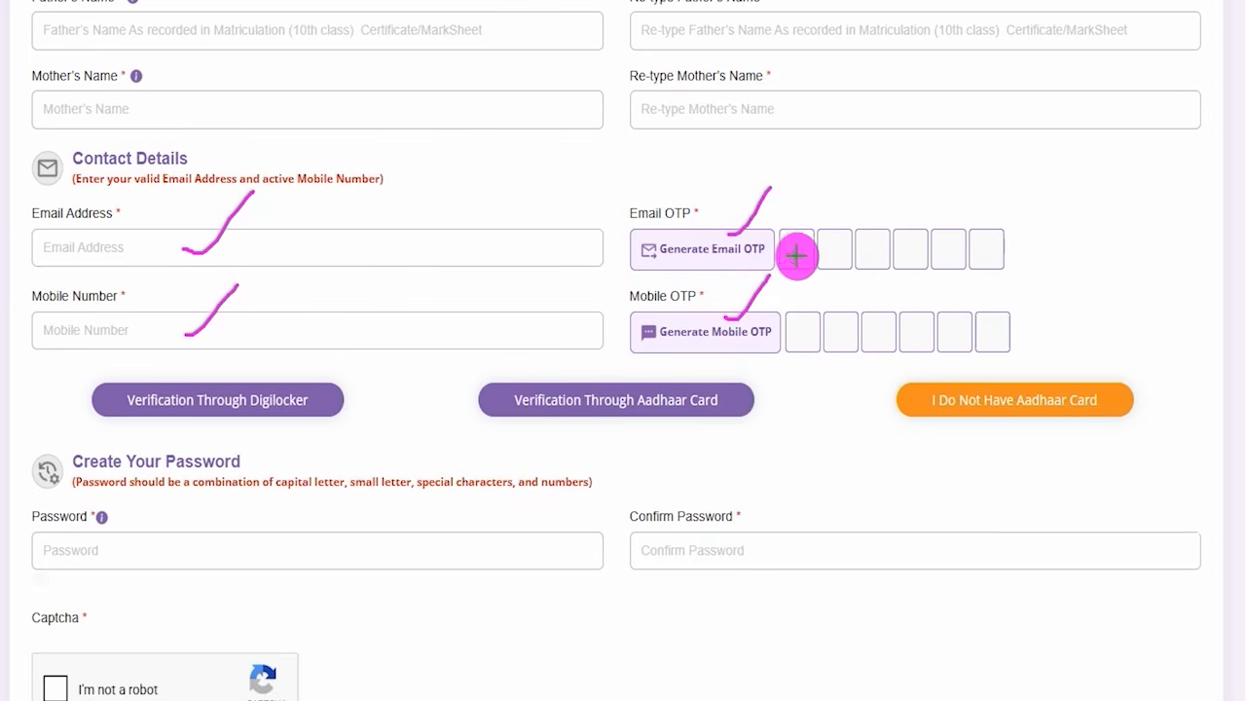
- Mark the Email OTP and Mobile OTP digit boxes with dashes and put a check mark beside each row
drag(788, 251, 880, 249)
drag(899, 248, 994, 248)
drag(827, 332, 1009, 328)
click(922, 331)
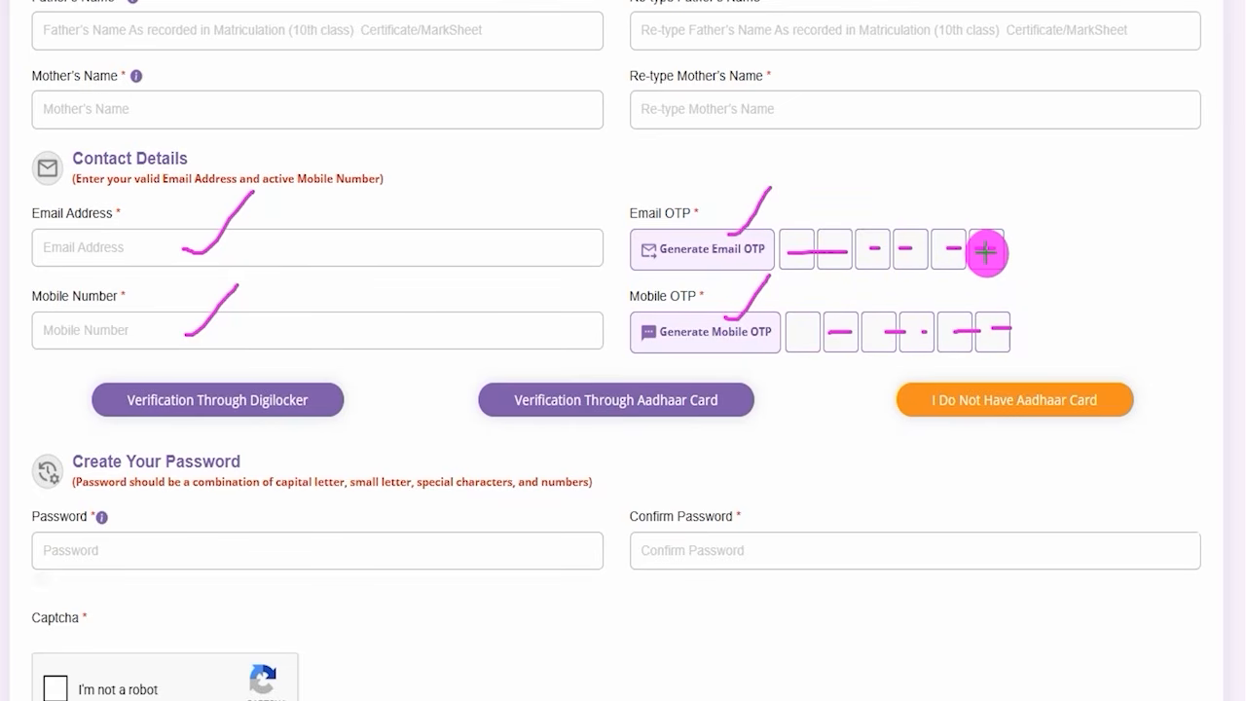
drag(1013, 257, 1052, 216)
drag(1029, 321, 1070, 250)
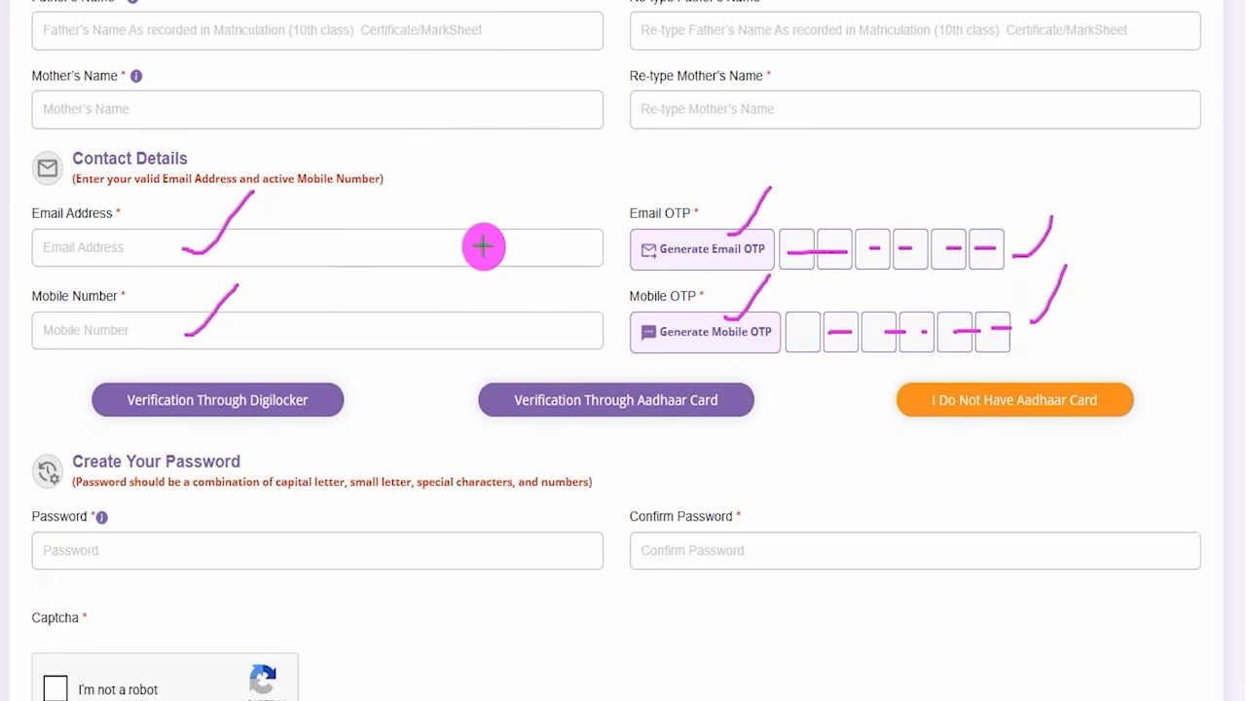
- Frame the Digilocker, Aadhaar Card and I Do Not Have Aadhaar Card verification options with rectangles, and clear the marks
scroll(483, 246, down, 1)
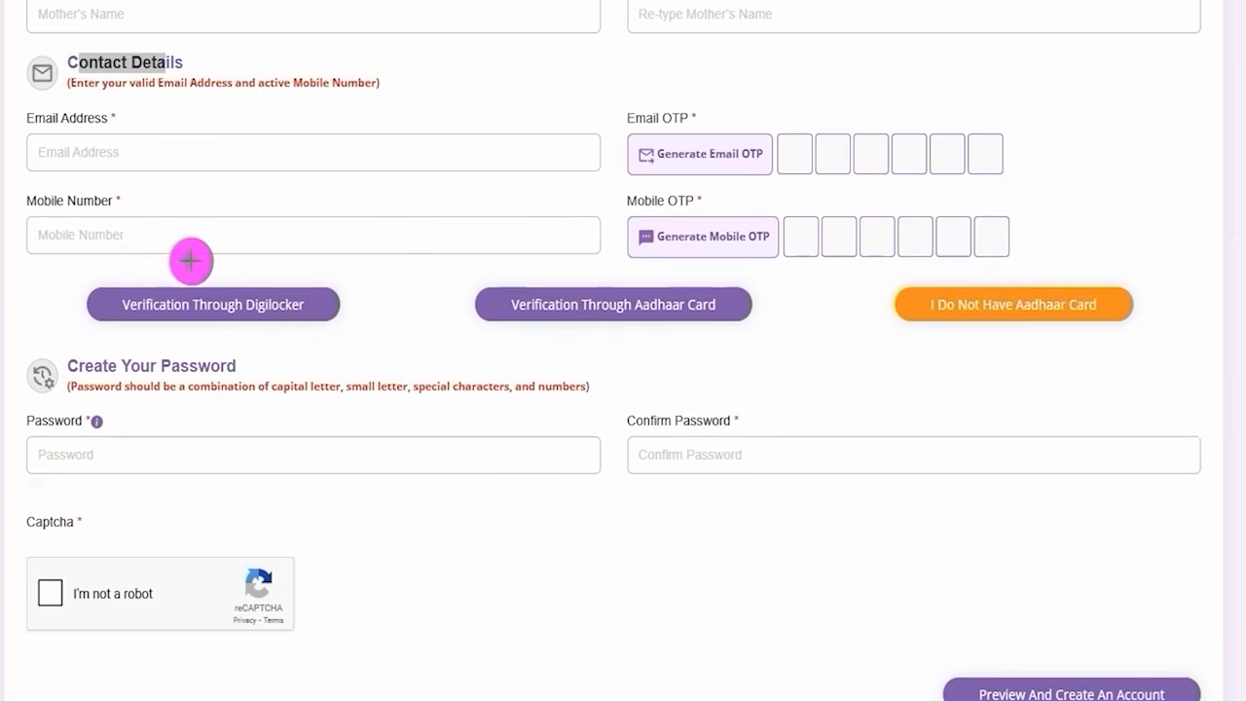
drag(62, 263, 370, 338)
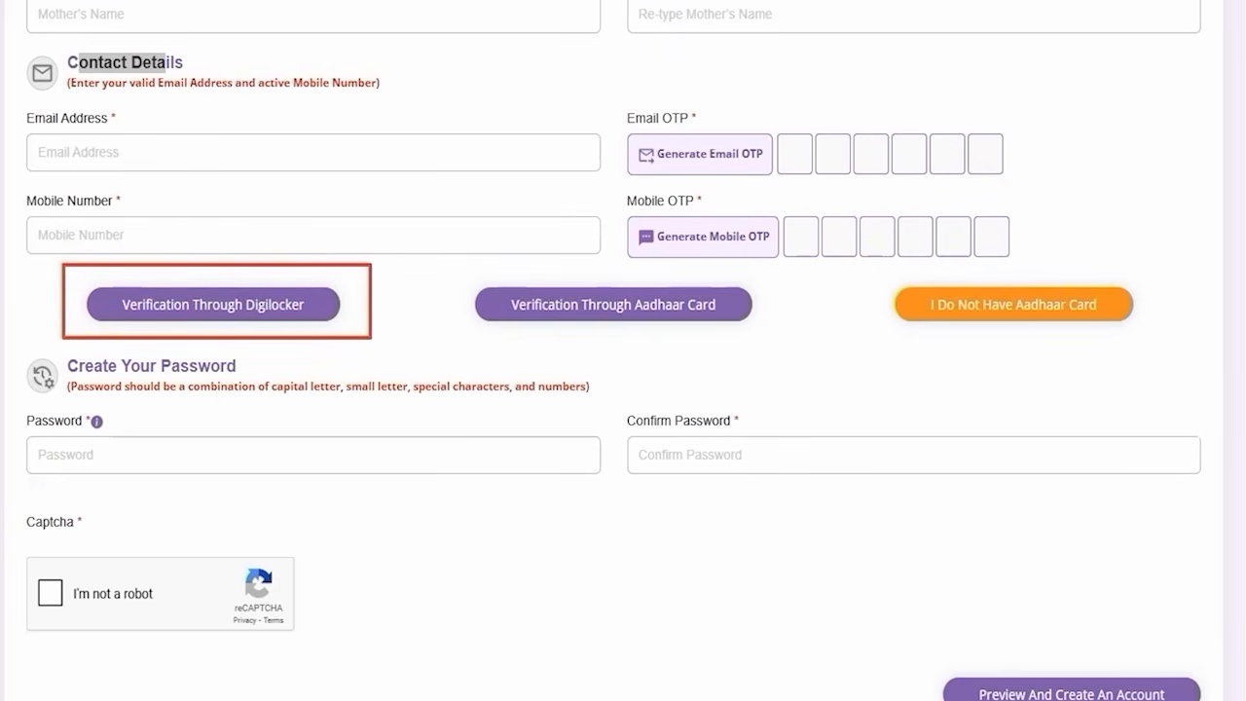
drag(439, 263, 773, 344)
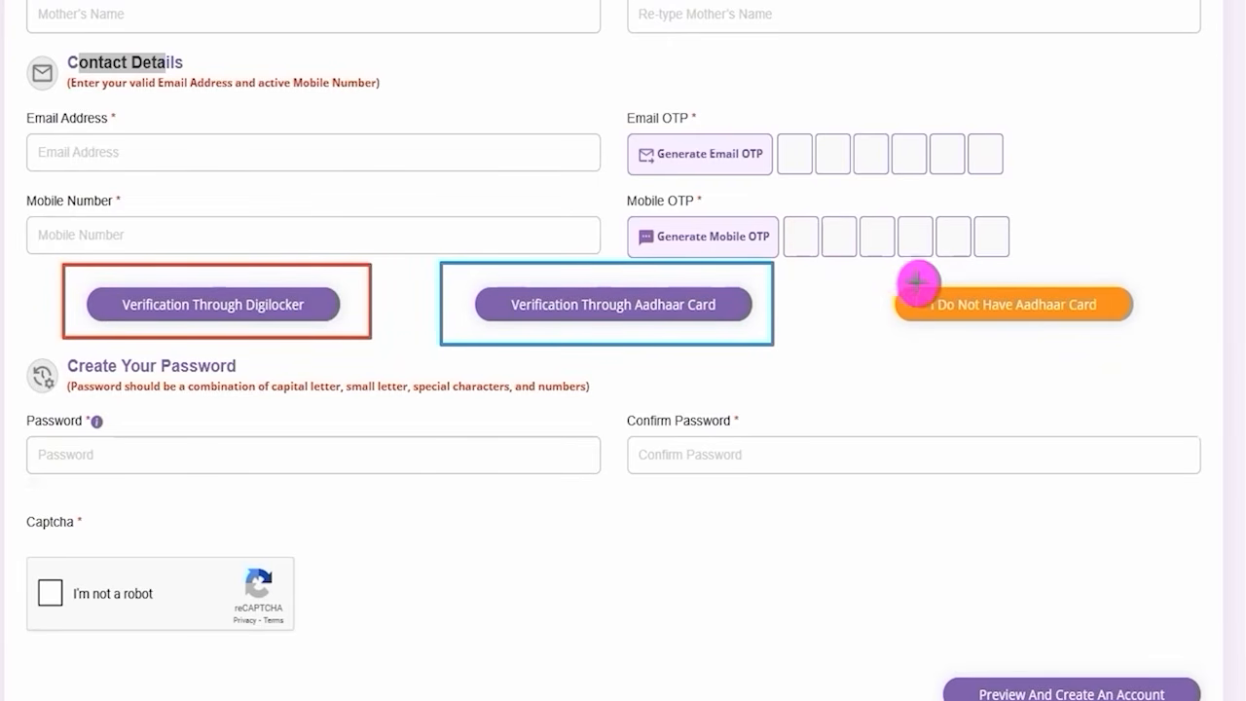
mouse_move(874, 268)
mouse_down()
mouse_move(917, 273)
mouse_move(1027, 324)
mouse_move(1158, 343)
mouse_up()
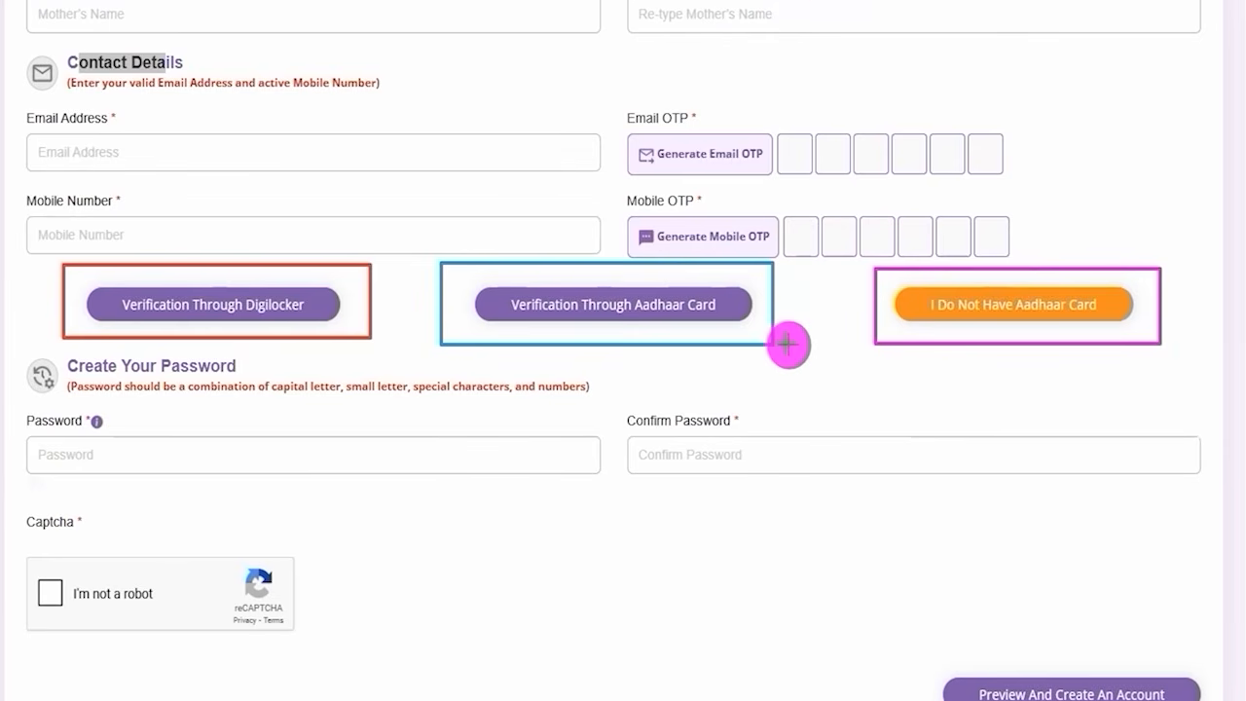
key(Escape)
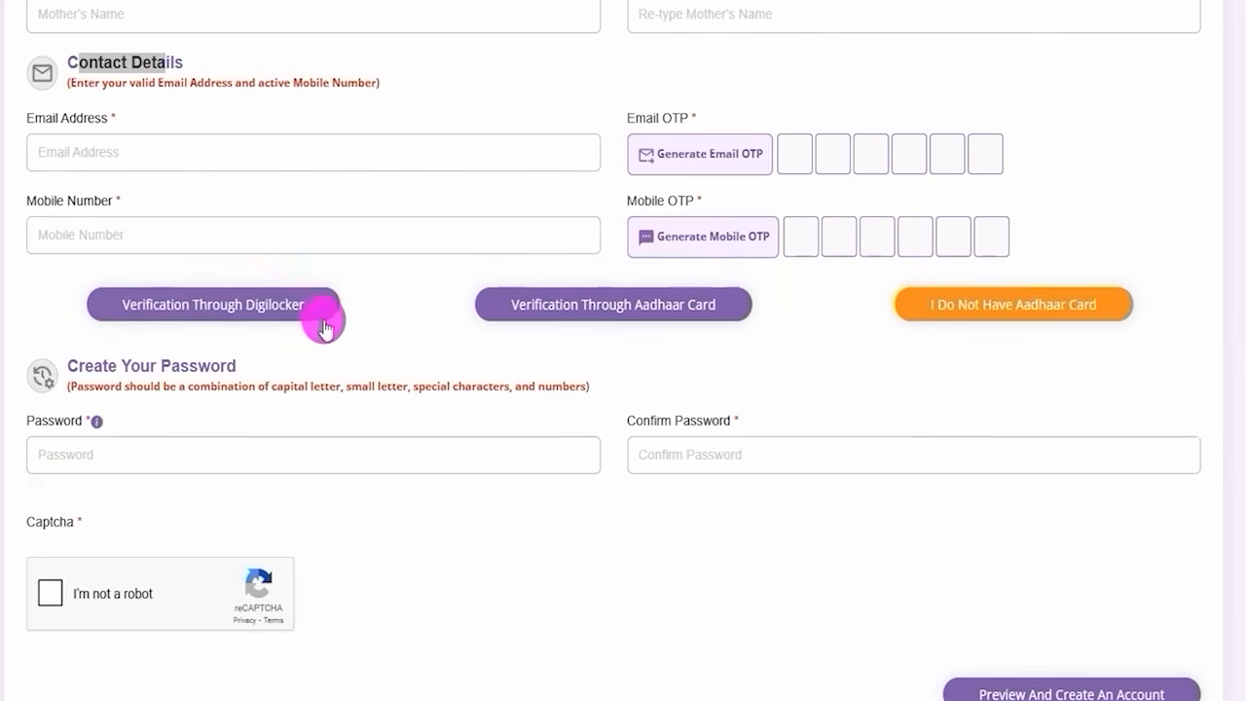
- Choose verification through Digilocker, confirm having completed 18 years of age, and proceed with Verify
drag(448, 366, 349, 328)
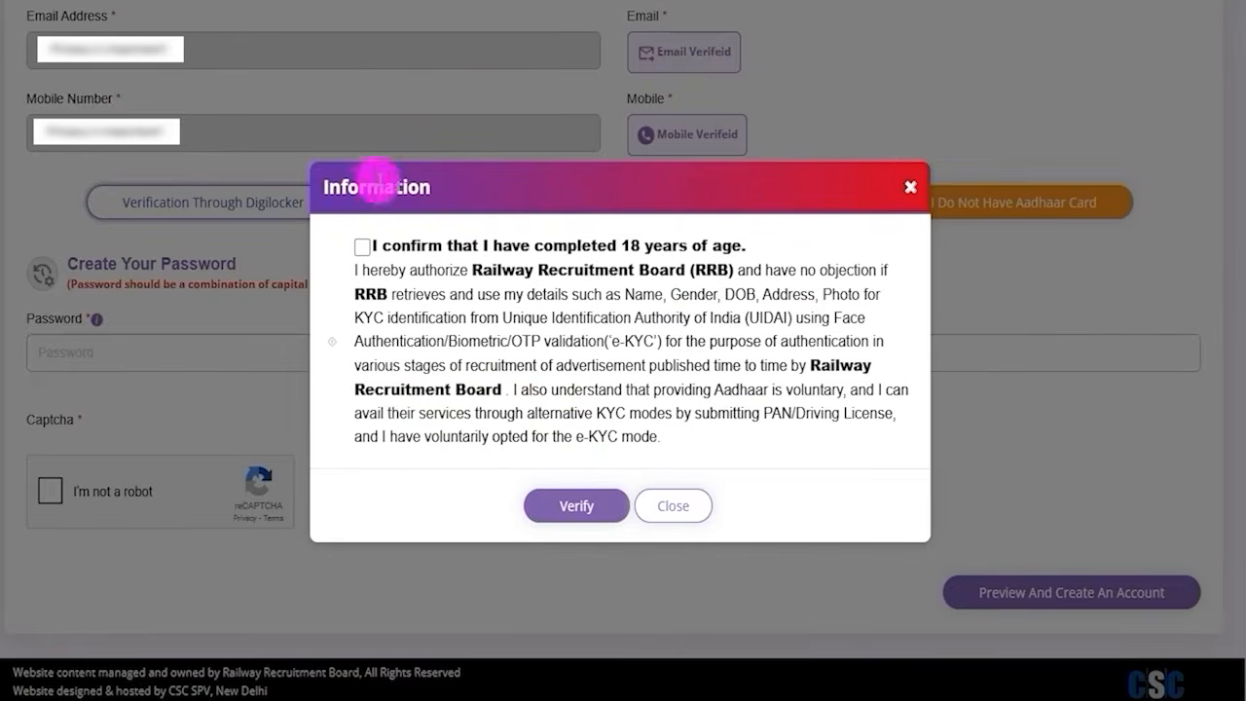
click(361, 249)
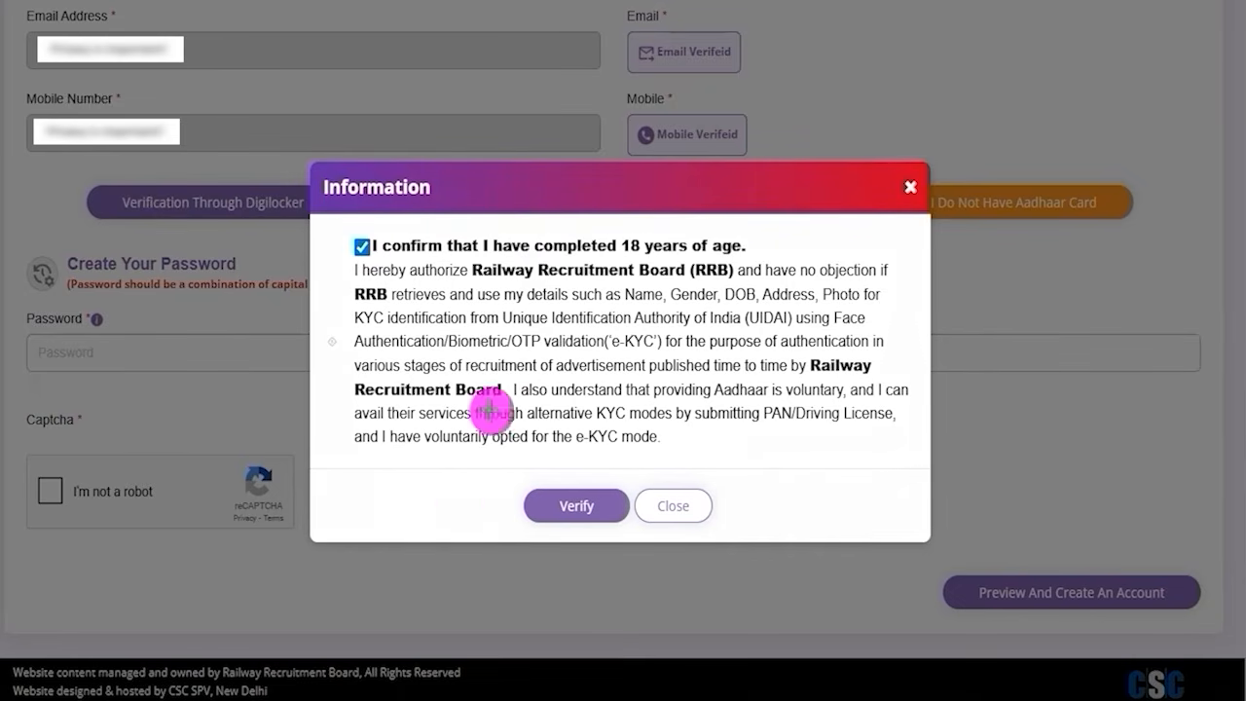
drag(358, 505, 426, 513)
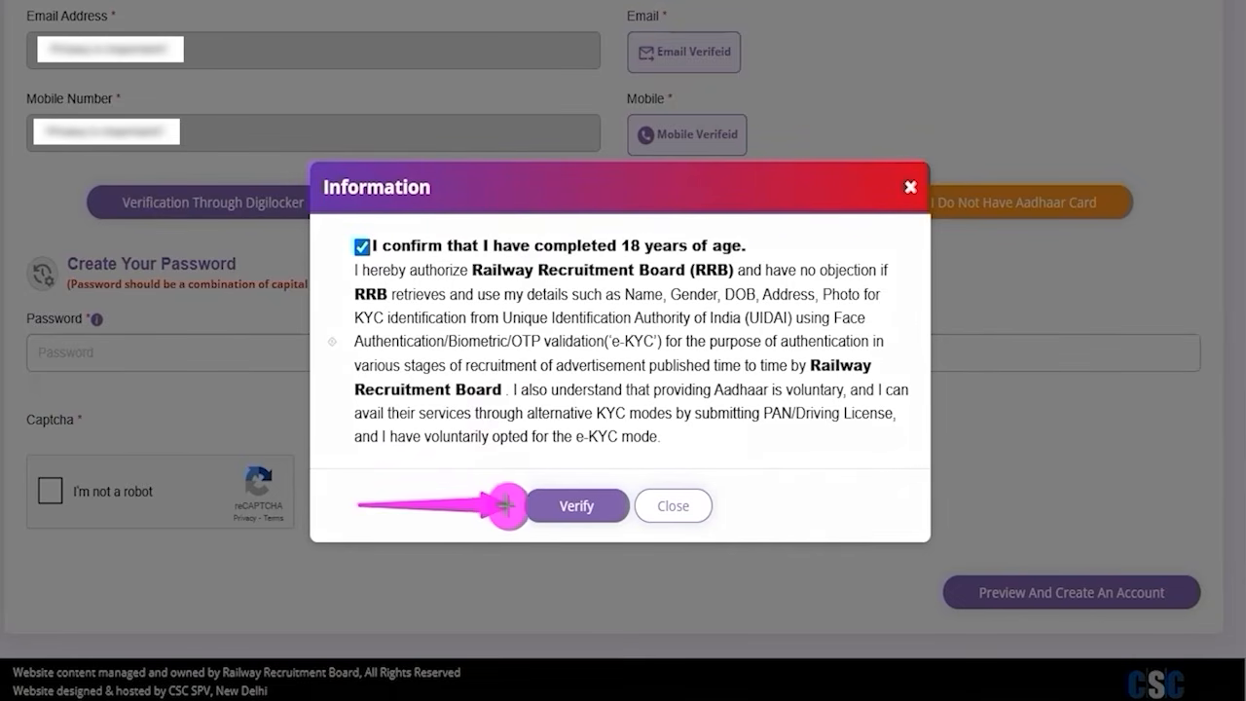
click(578, 505)
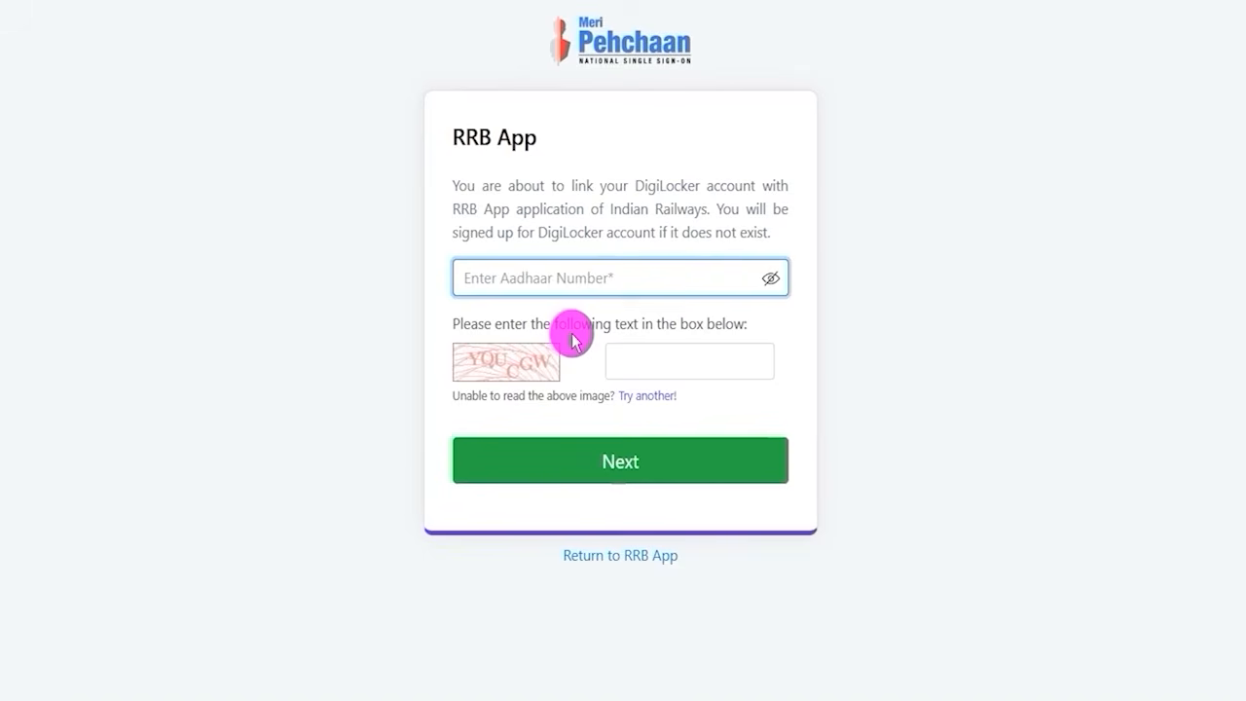
- Point out the Aadhaar number field, captcha image, captcha text box and Next control on the DigiLocker linking form with pen marks
click(589, 2)
drag(648, 279, 704, 224)
drag(552, 370, 596, 339)
drag(725, 362, 784, 327)
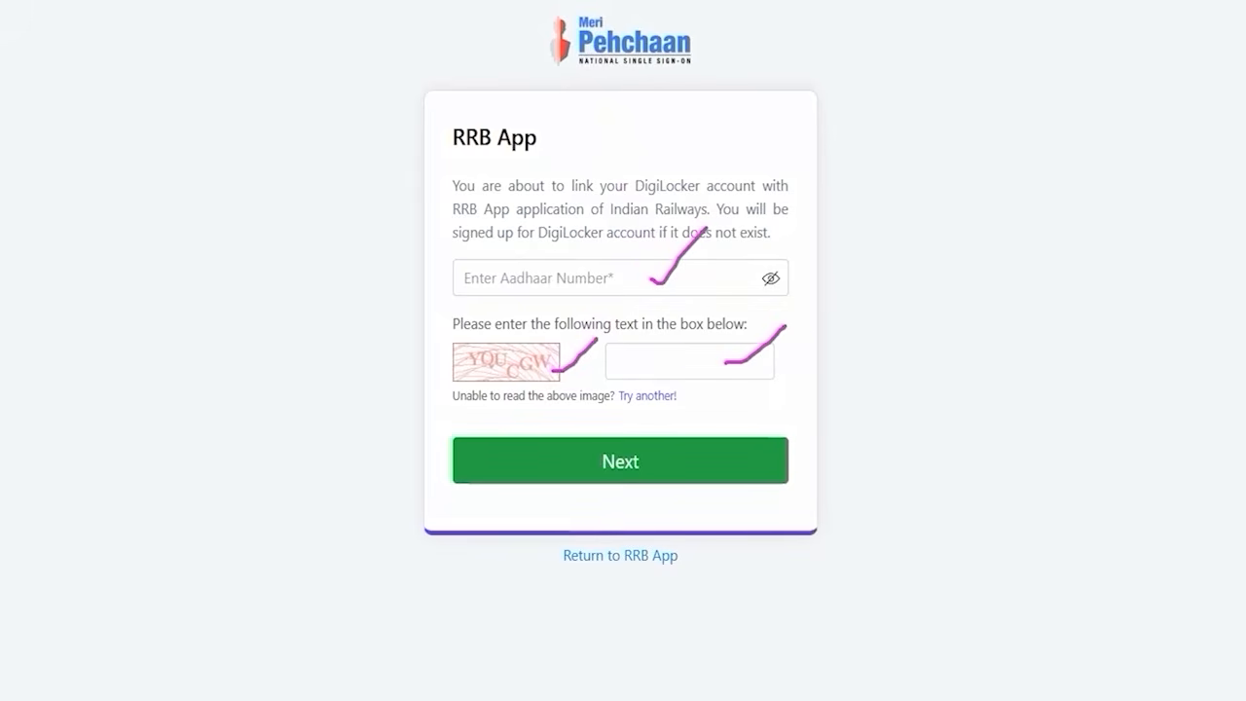
drag(1074, 441, 766, 463)
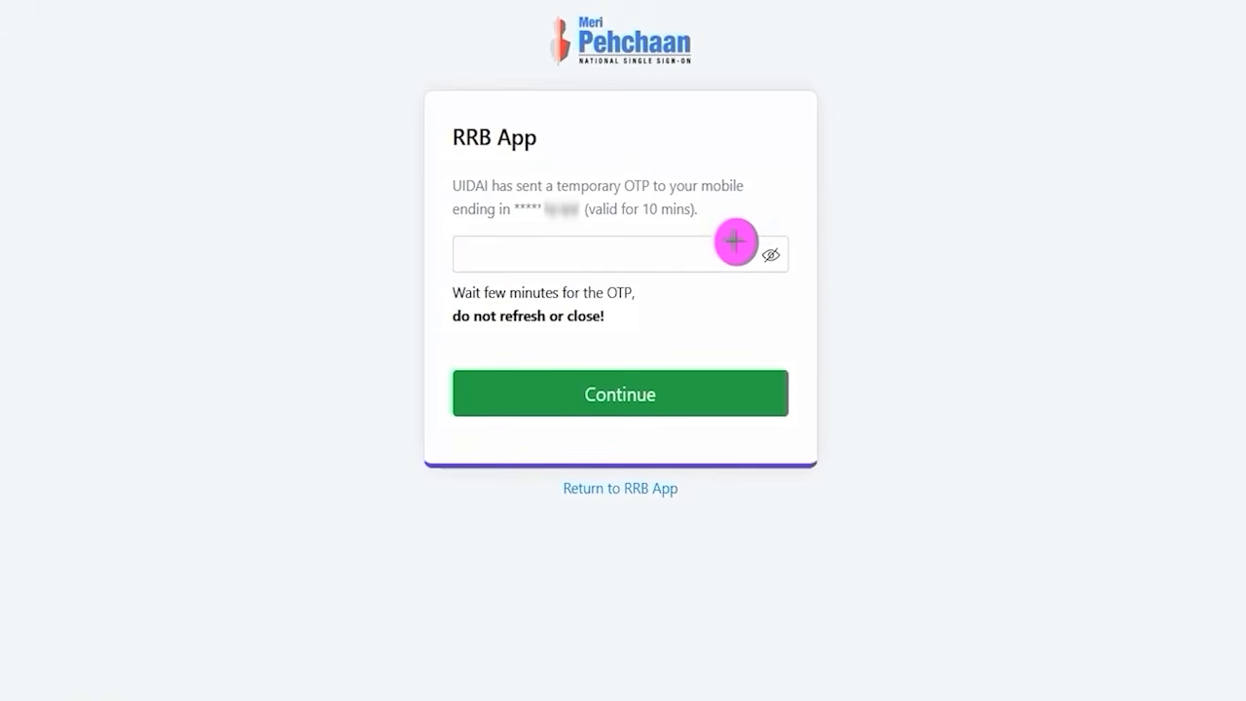
- Mark the UIDAI OTP field and the Continue control, and continue to the DigiLocker security PIN form
drag(701, 254, 755, 200)
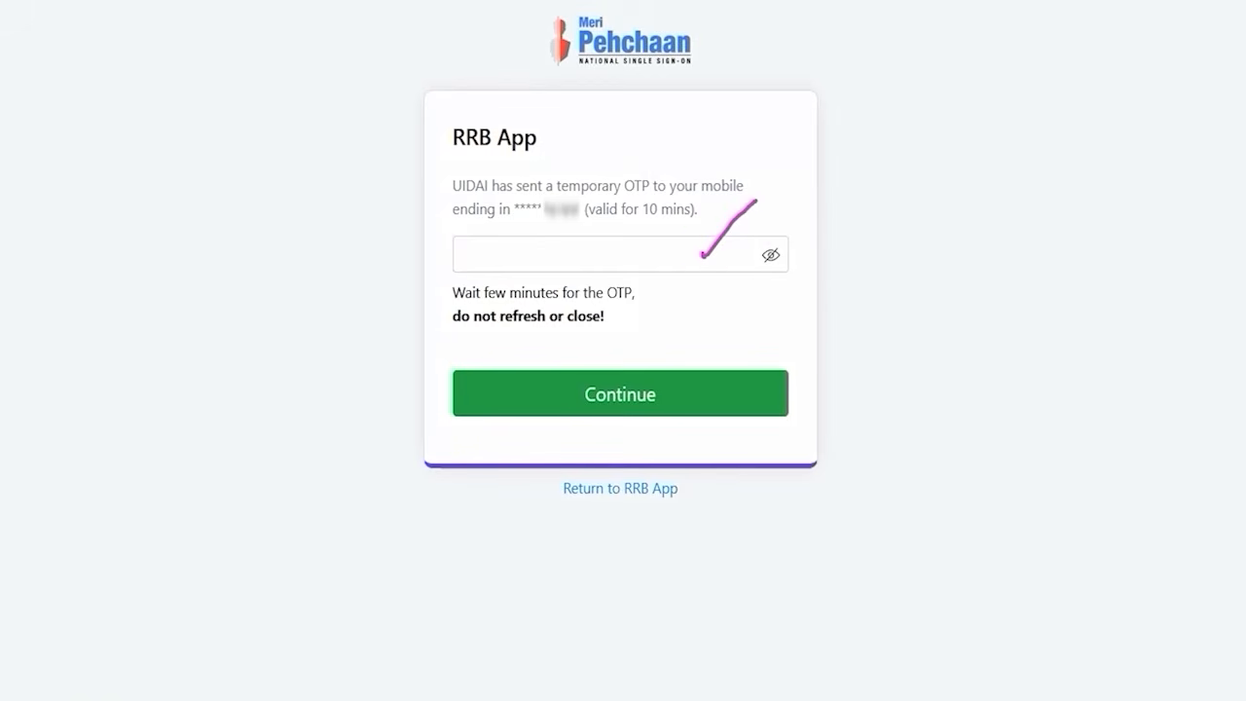
drag(1074, 360, 794, 389)
click(690, 395)
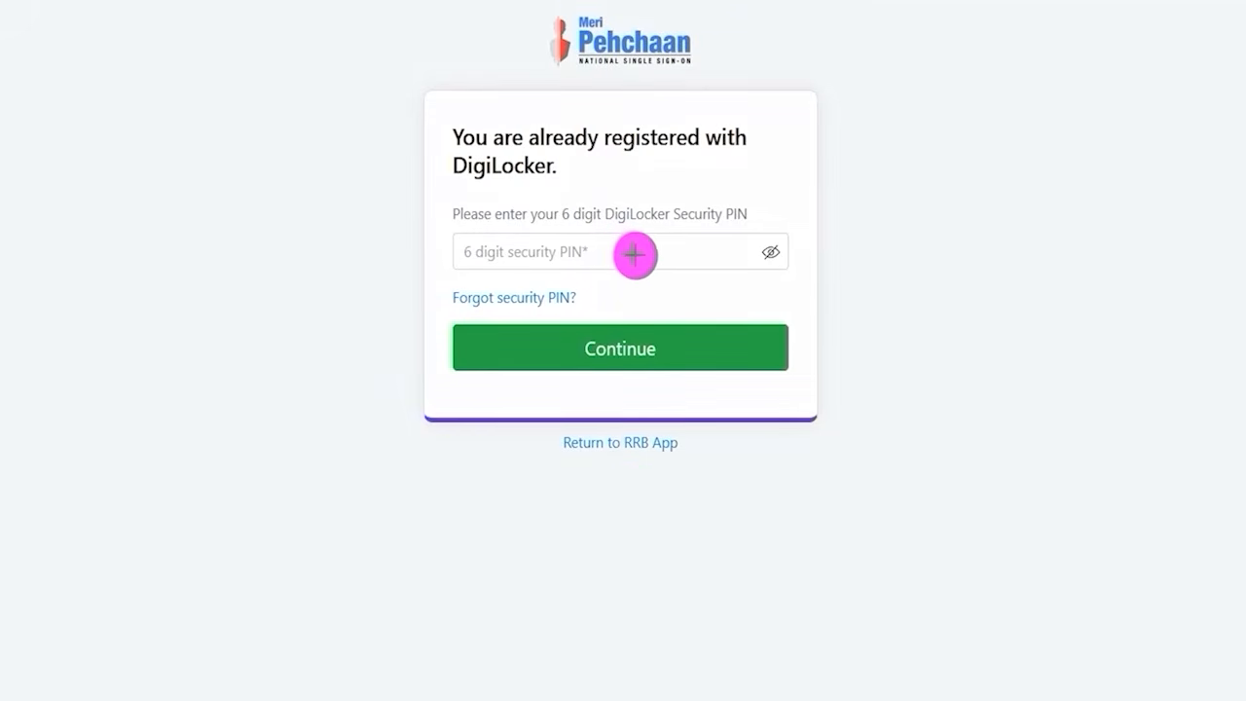
- Mark the 6 digit security PIN field with a check mark and circle the Forgot security PIN link
drag(634, 254, 685, 216)
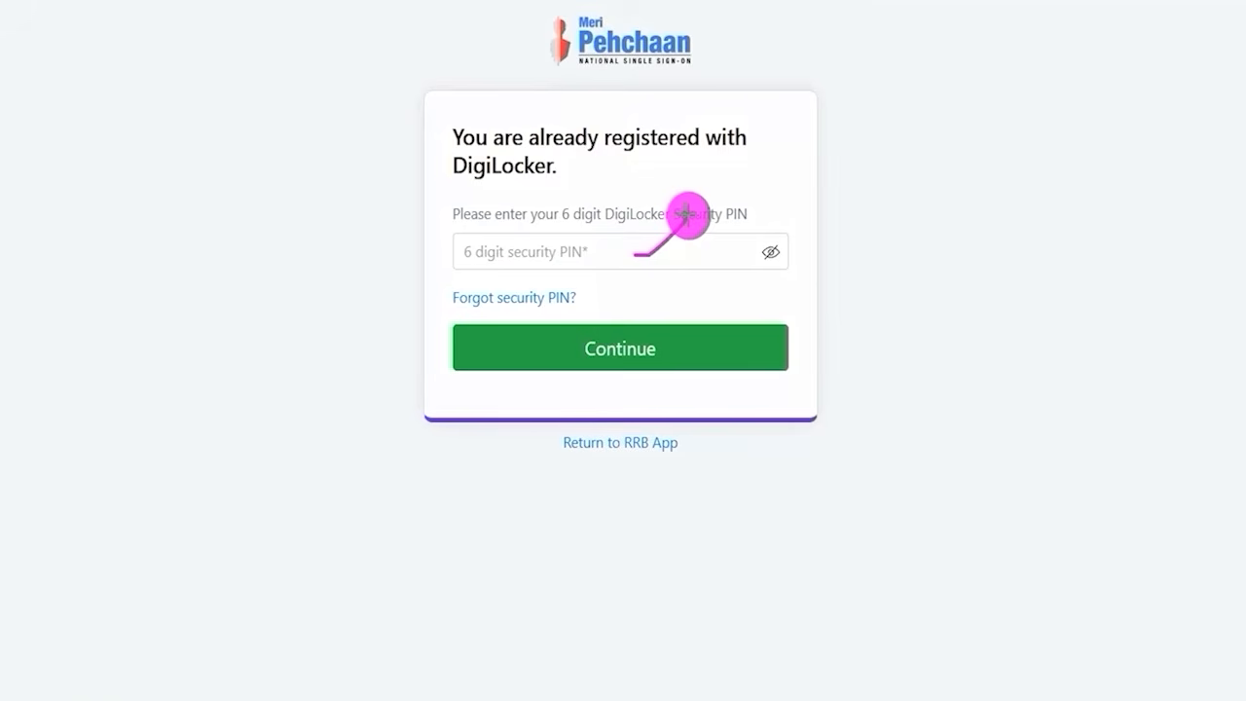
mouse_move(594, 280)
mouse_down()
mouse_move(458, 276)
mouse_move(440, 305)
mouse_move(575, 315)
mouse_move(595, 283)
mouse_up()
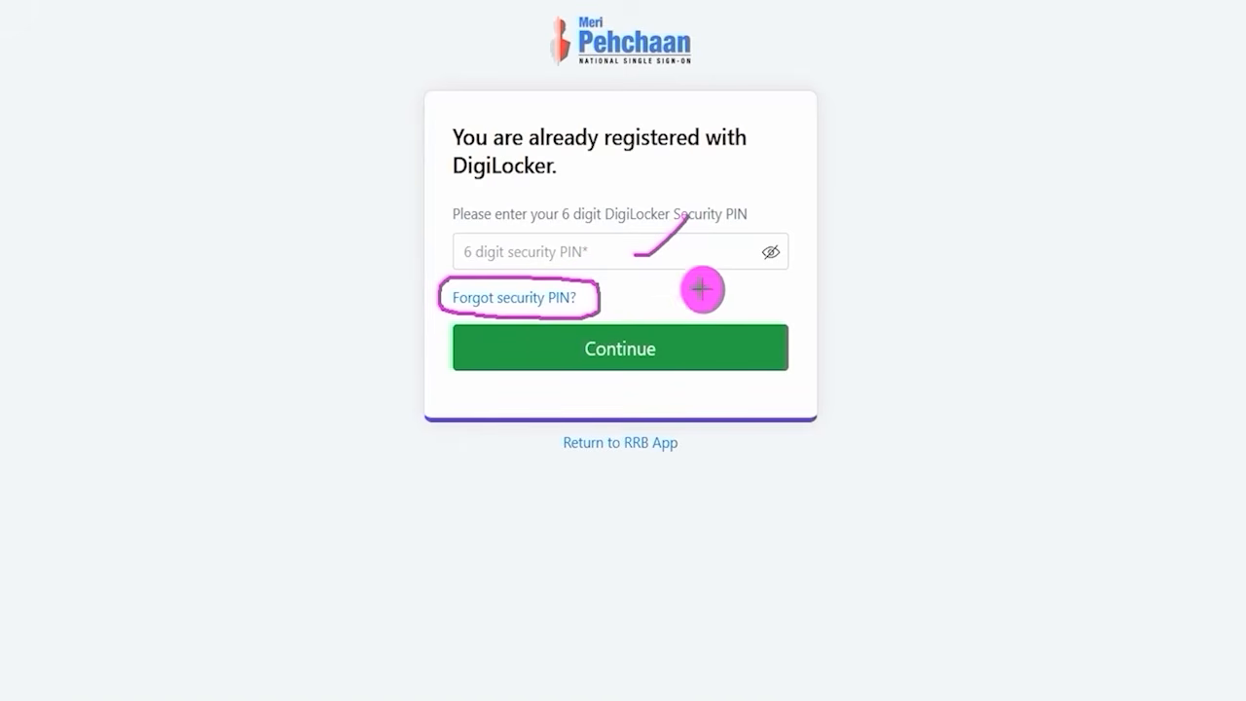
- Mark the security PIN field again and draw arrows to Continue and to Allow on the DigiLocker consent page
drag(704, 254, 737, 225)
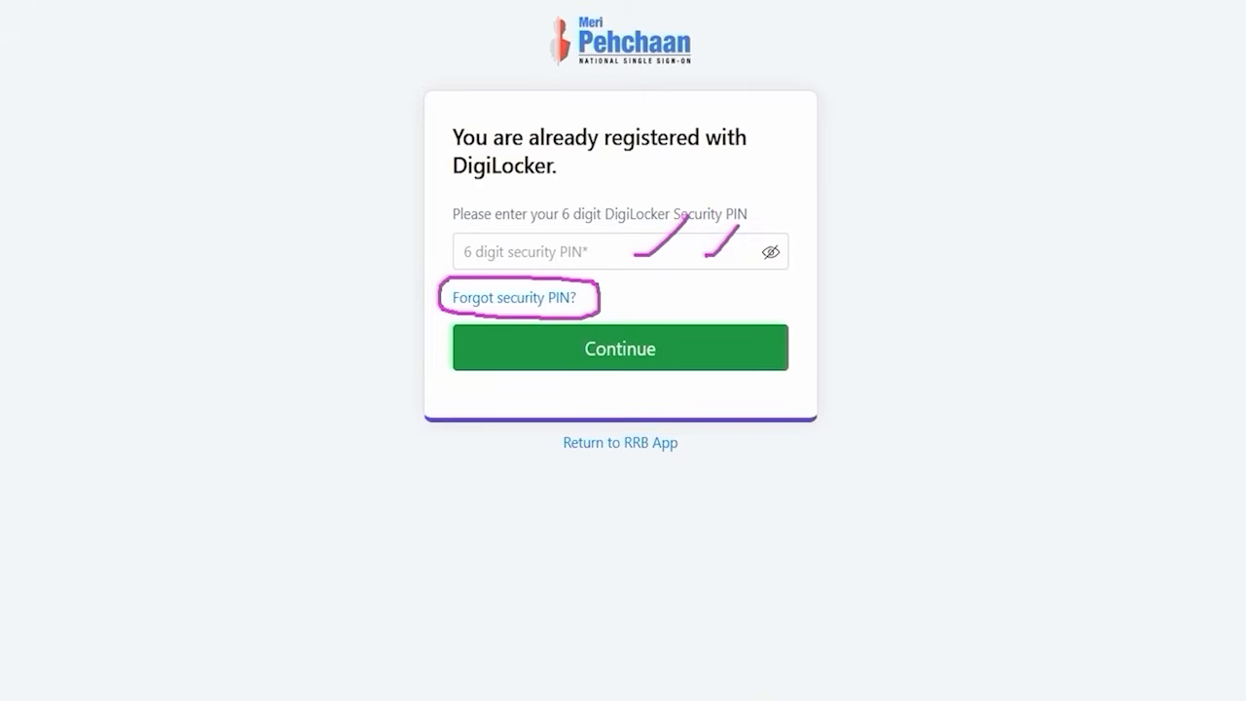
drag(1055, 354, 806, 348)
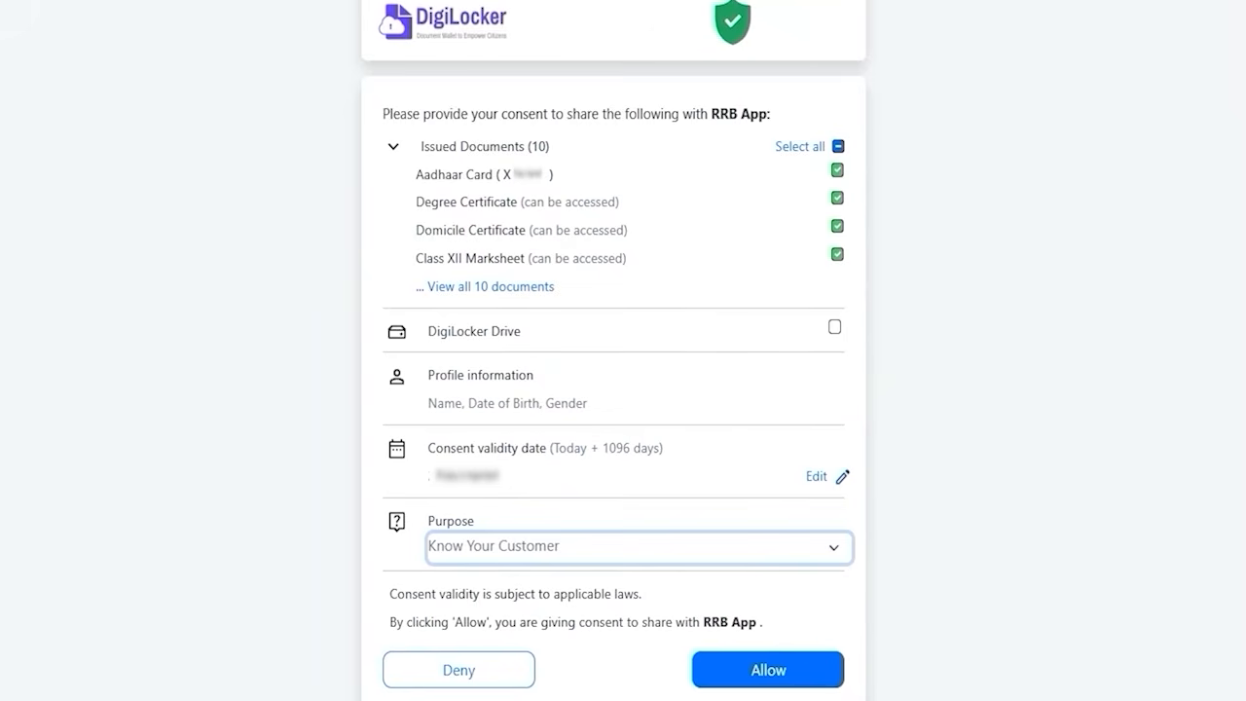
drag(1059, 467, 851, 642)
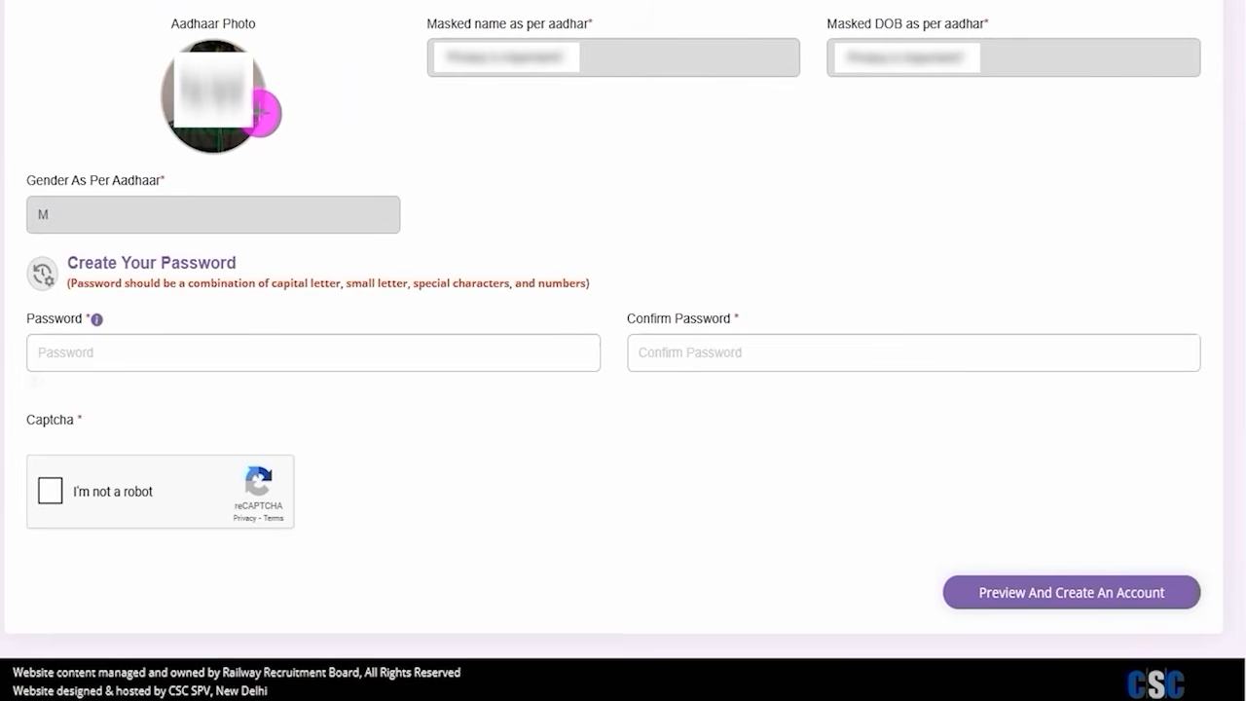
- Outline the Verification Through Aadhaar Card option with a pen box and choose it
scroll(536, 107, up, 3)
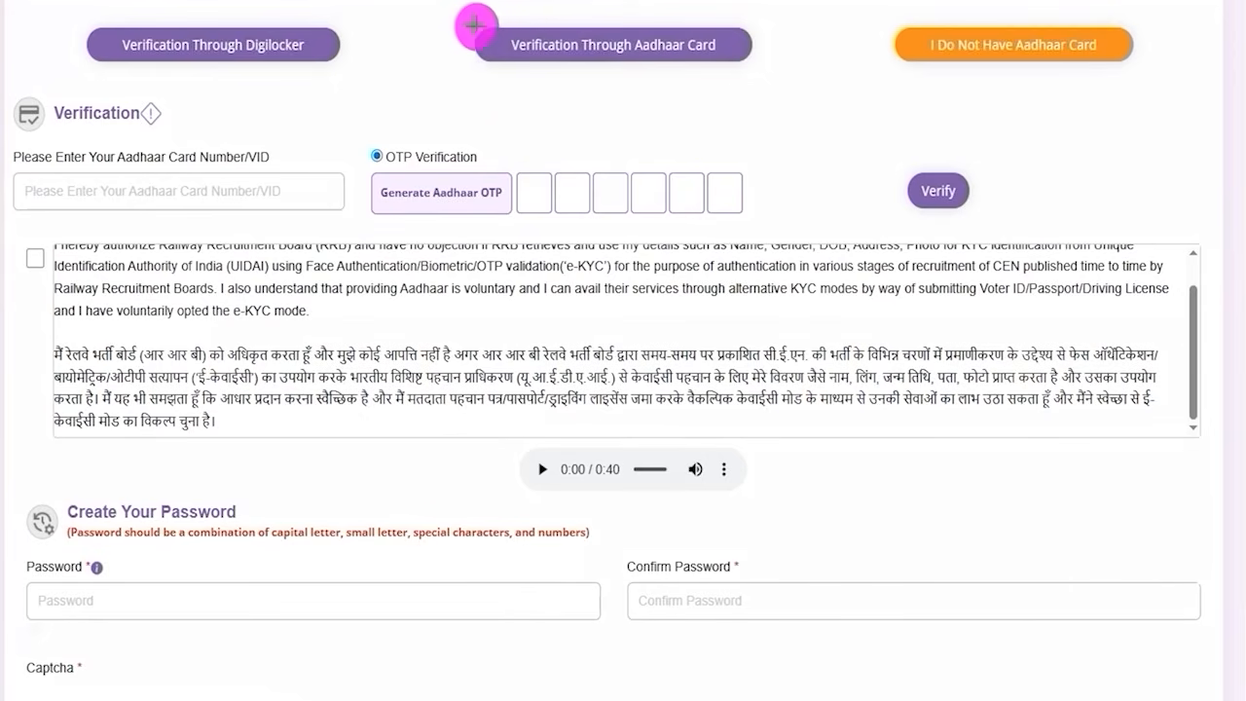
mouse_move(456, 9)
mouse_down()
mouse_move(529, 10)
mouse_move(678, 43)
mouse_move(773, 88)
mouse_up()
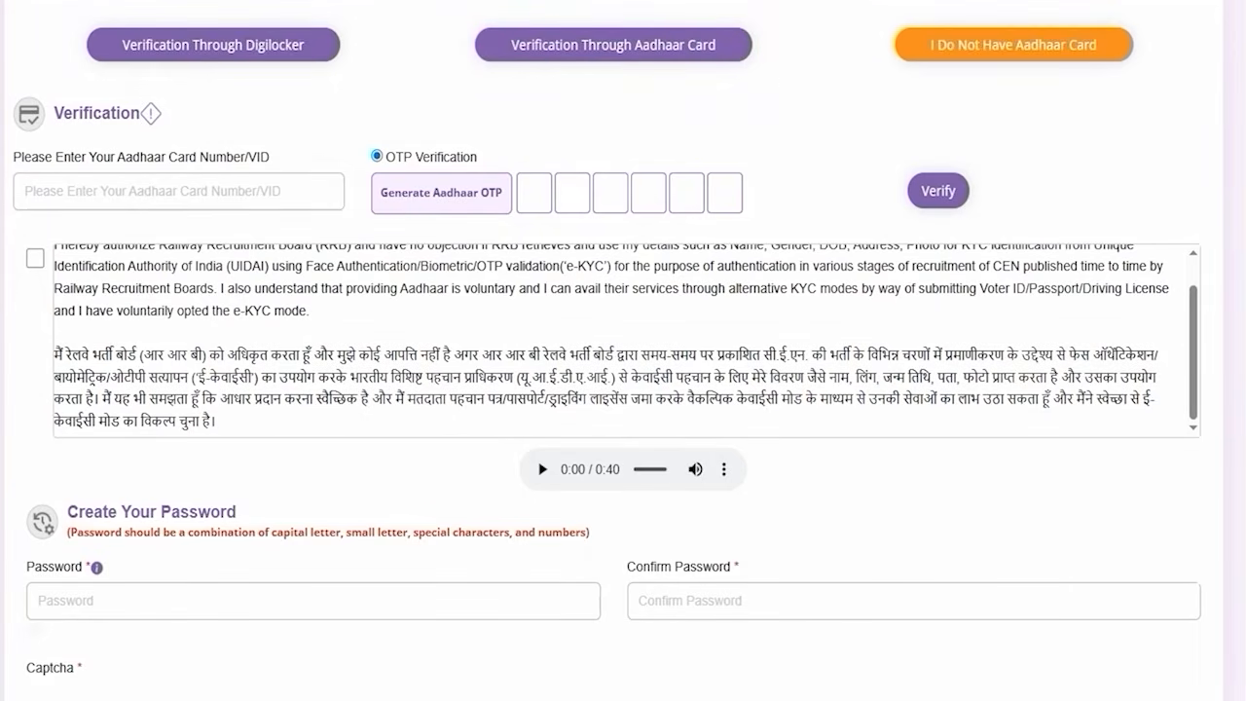
click(715, 58)
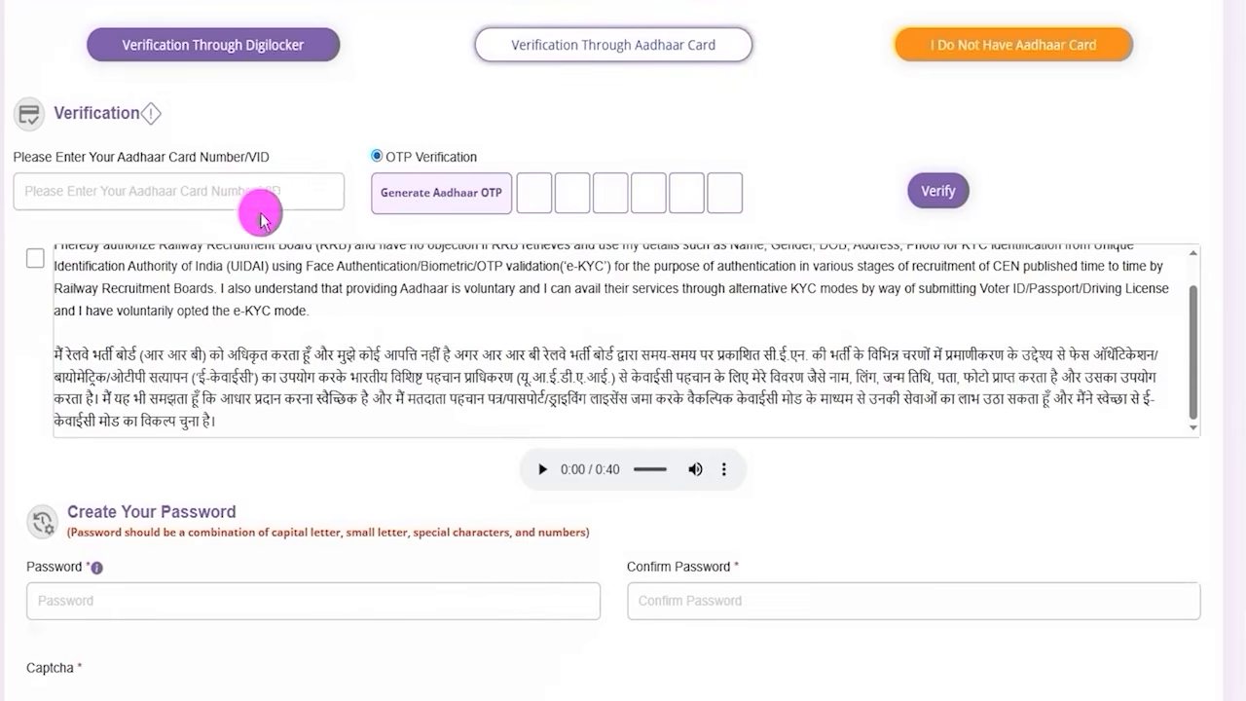
click(511, 1)
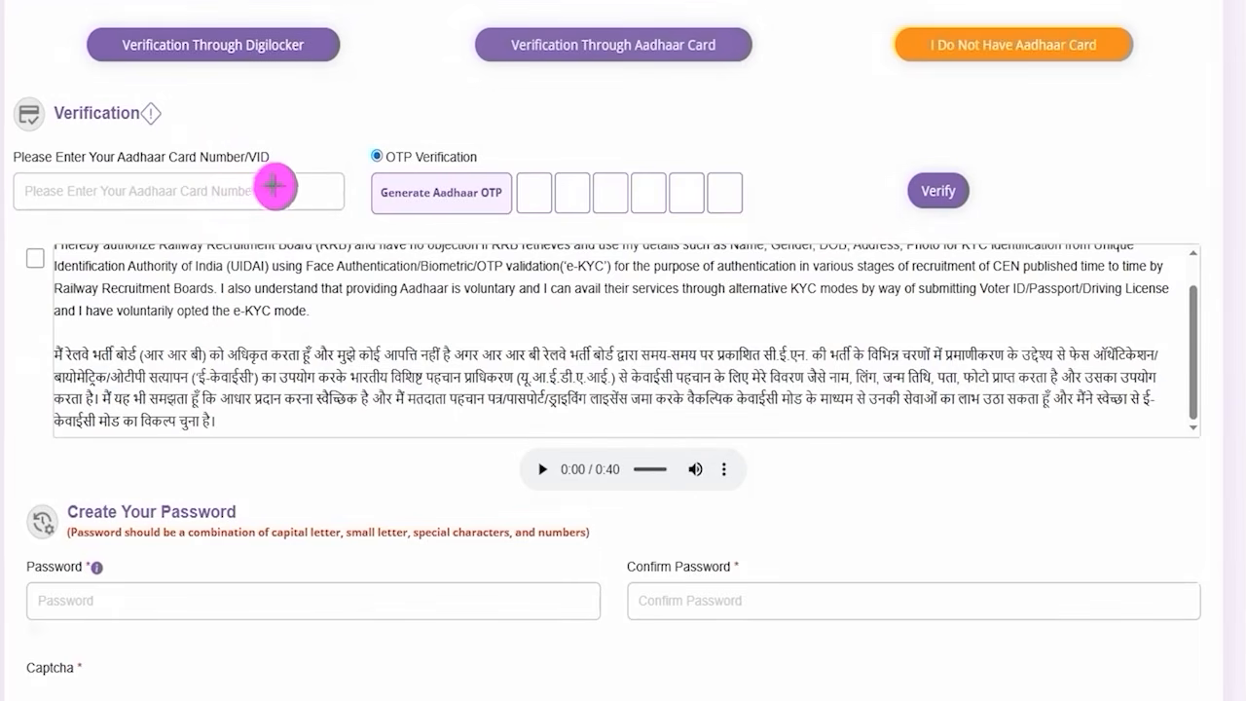
- Mark the Aadhaar number field, Generate Aadhaar OTP, the six OTP boxes, Verify and the Aadhaar verification option, then clear the marks
drag(271, 190, 334, 135)
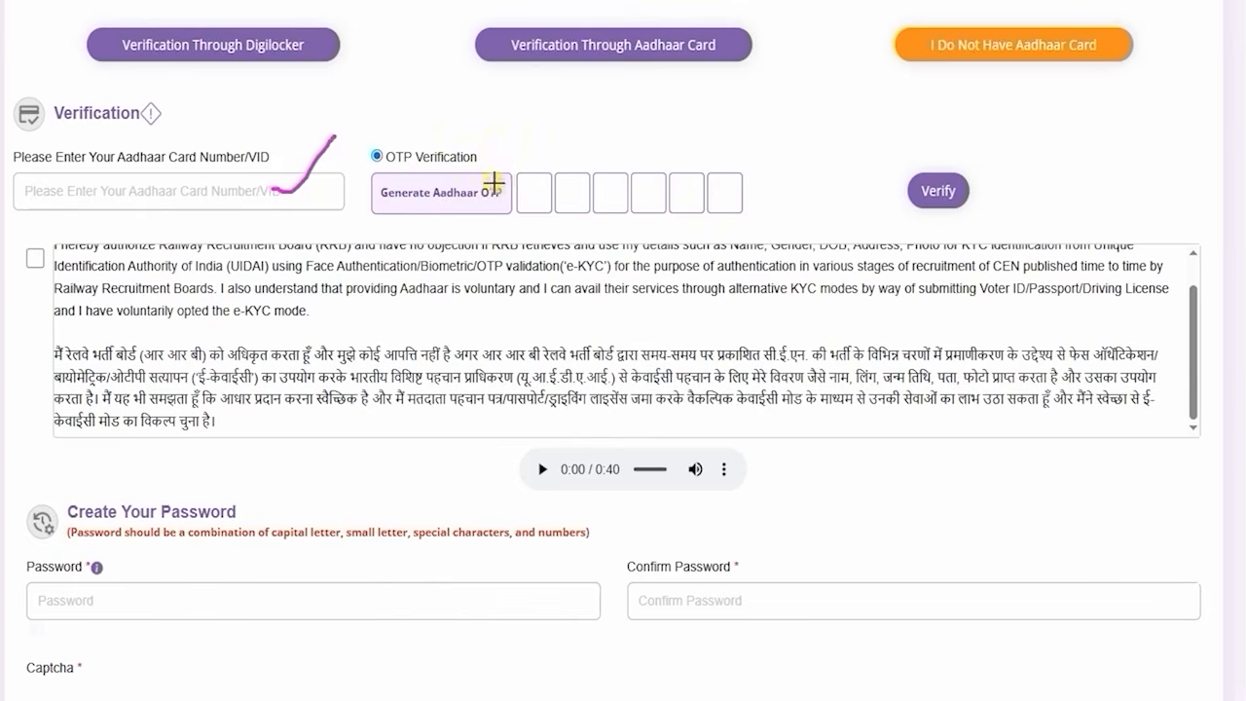
drag(493, 183, 517, 153)
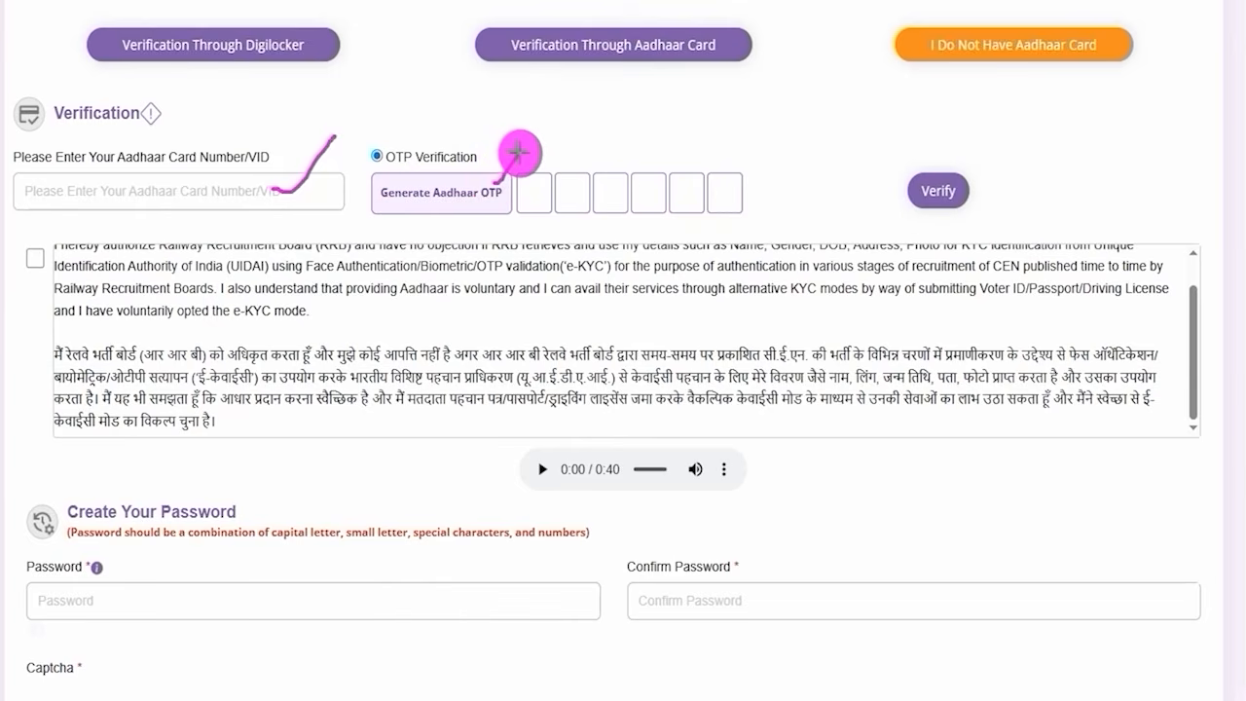
click(533, 193)
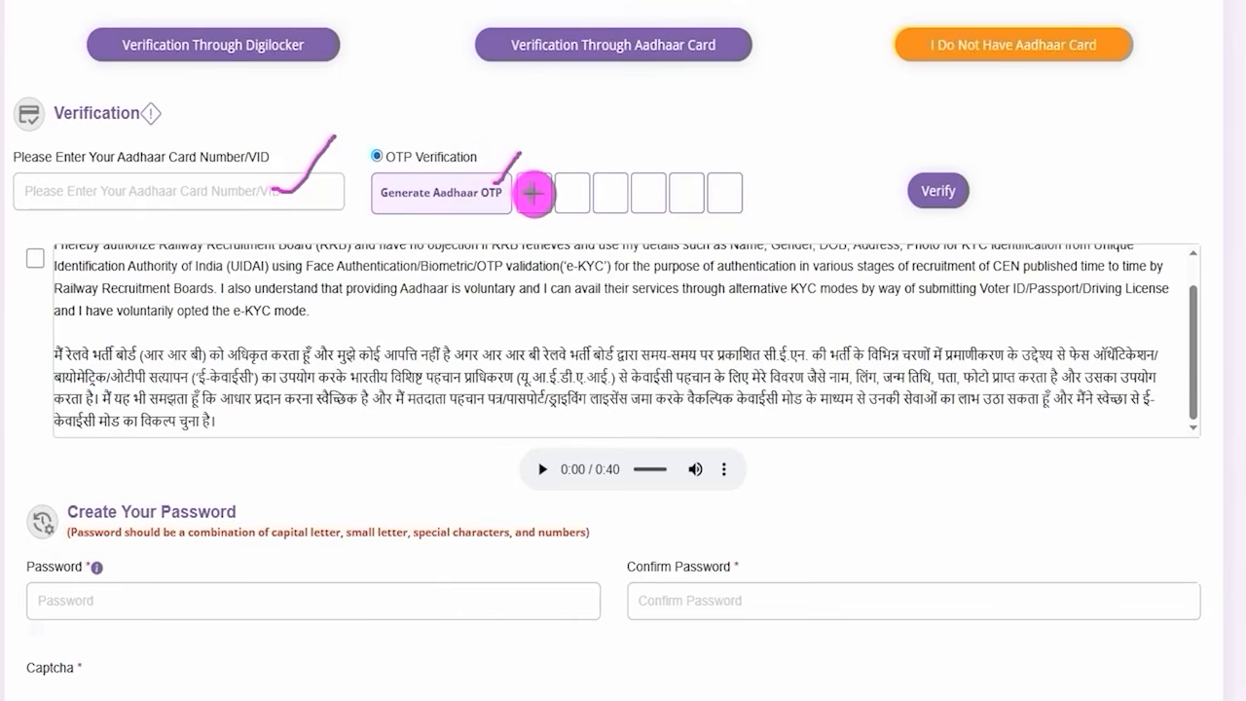
drag(526, 194, 718, 197)
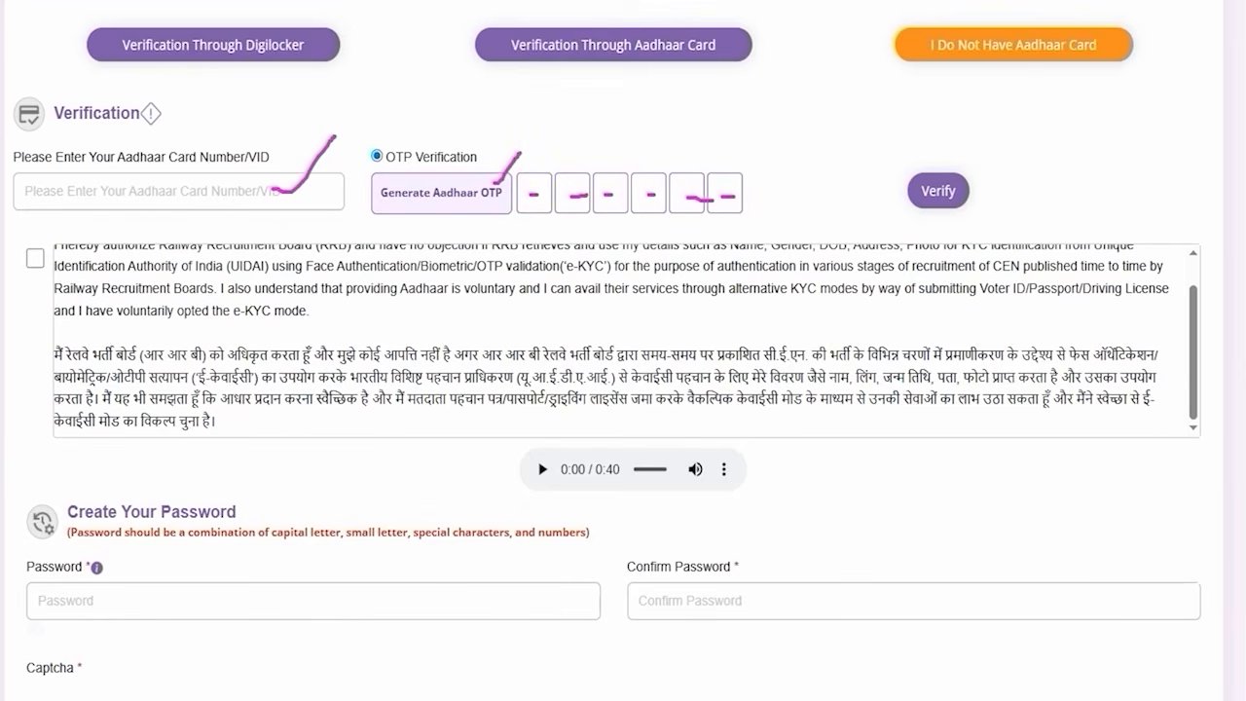
drag(1157, 158, 978, 190)
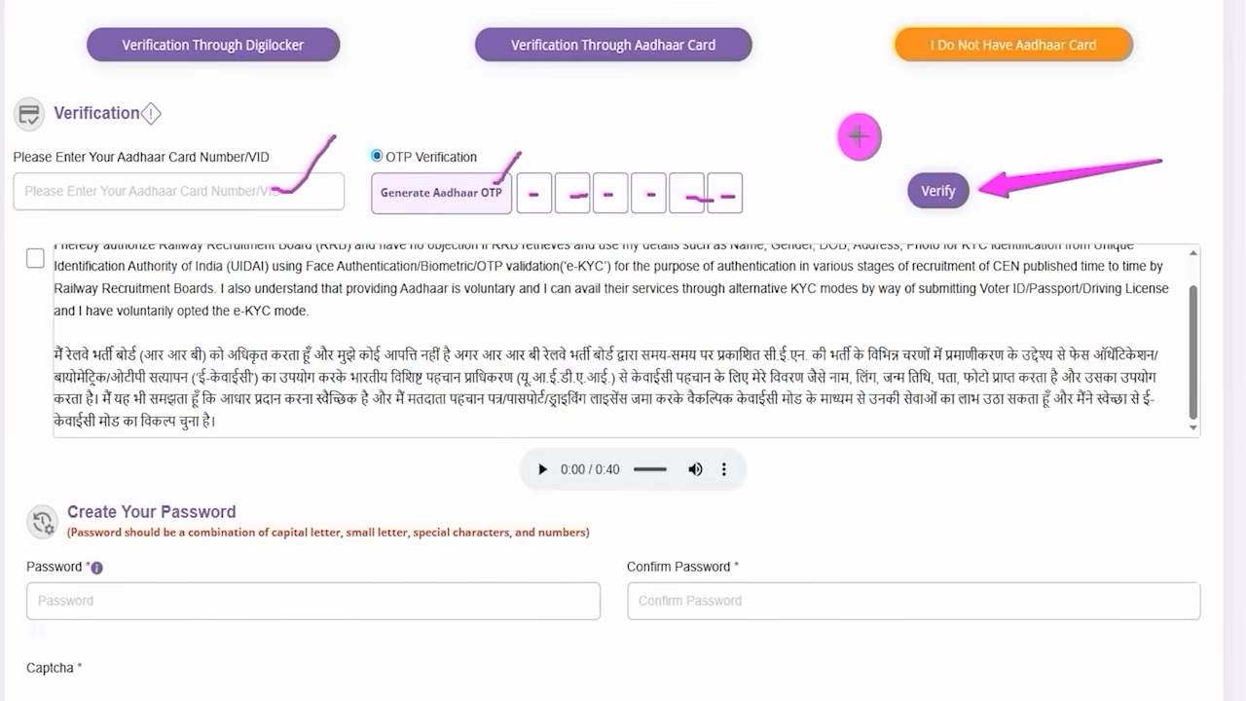
drag(808, 147, 703, 64)
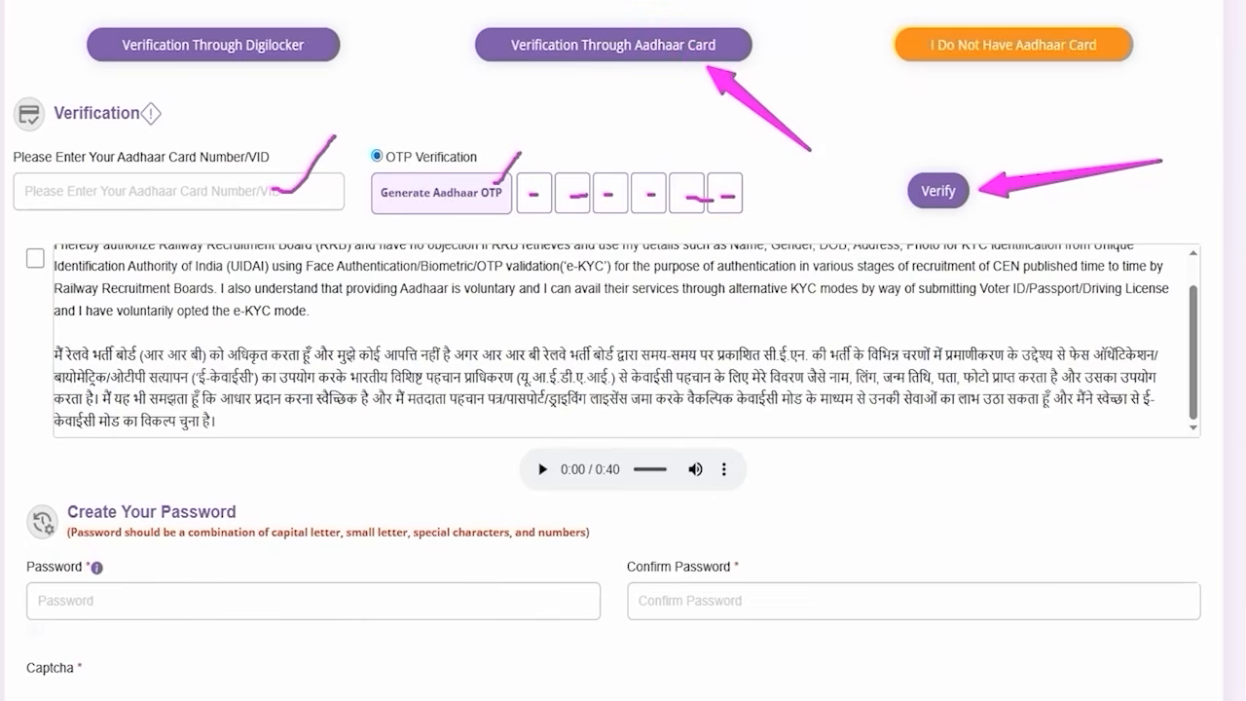
key(Escape)
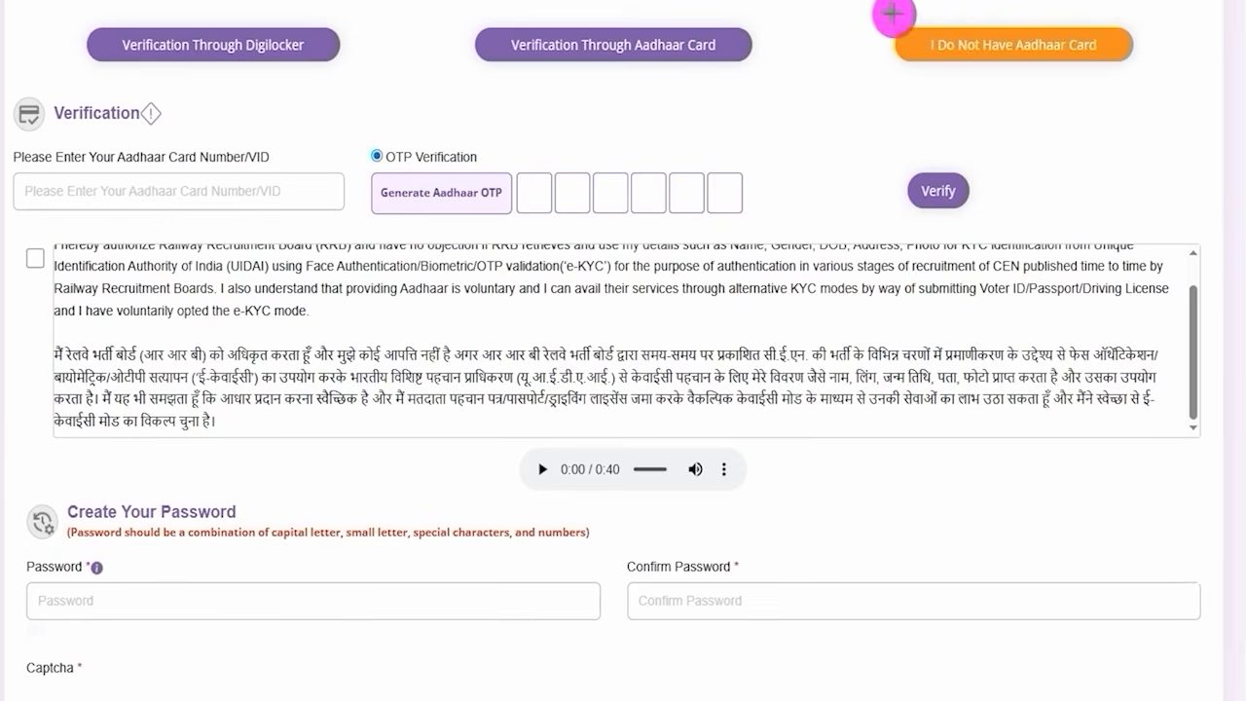
- Outline the I Do Not Have Aadhaar Card option, choose it and confirm having no Aadhaar card
drag(876, 5, 1144, 85)
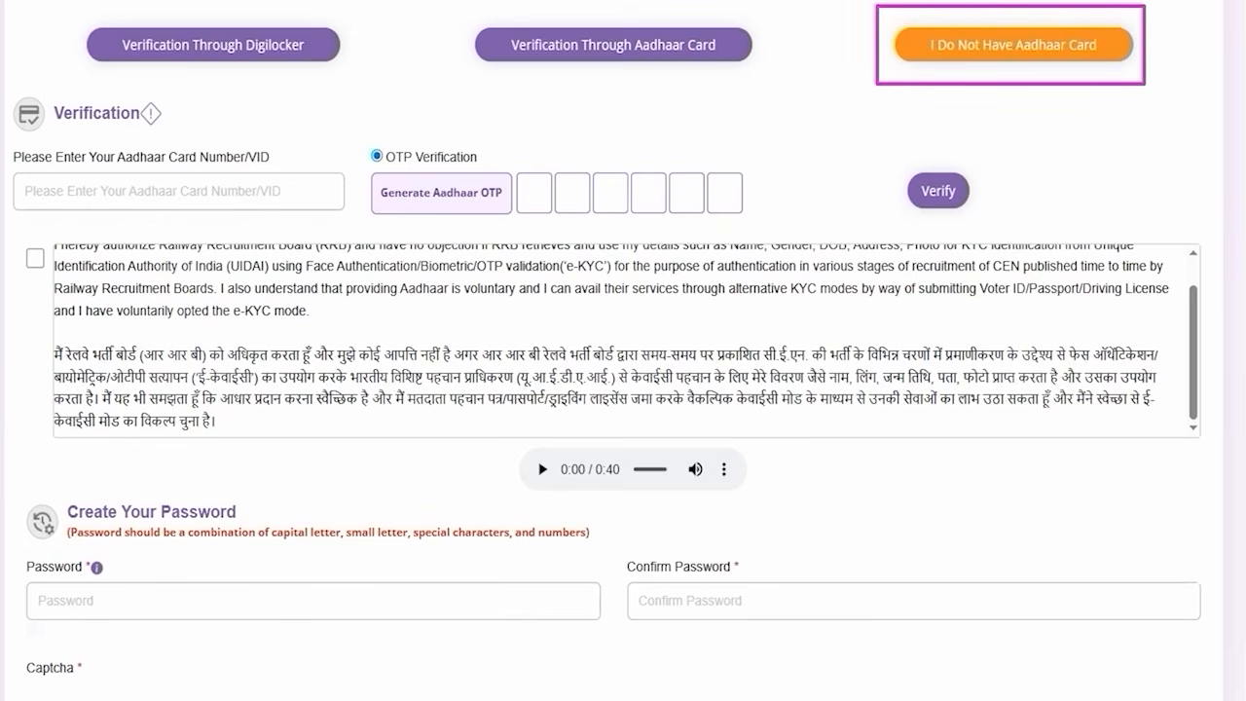
key(Escape)
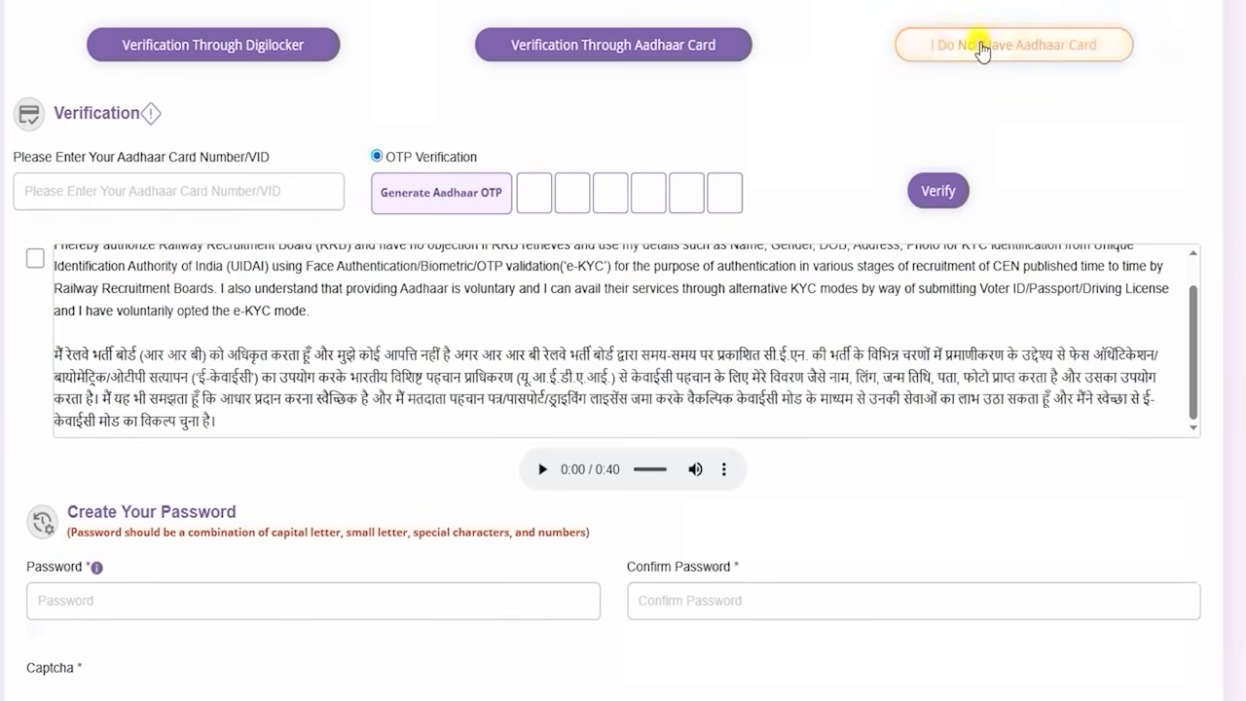
click(959, 46)
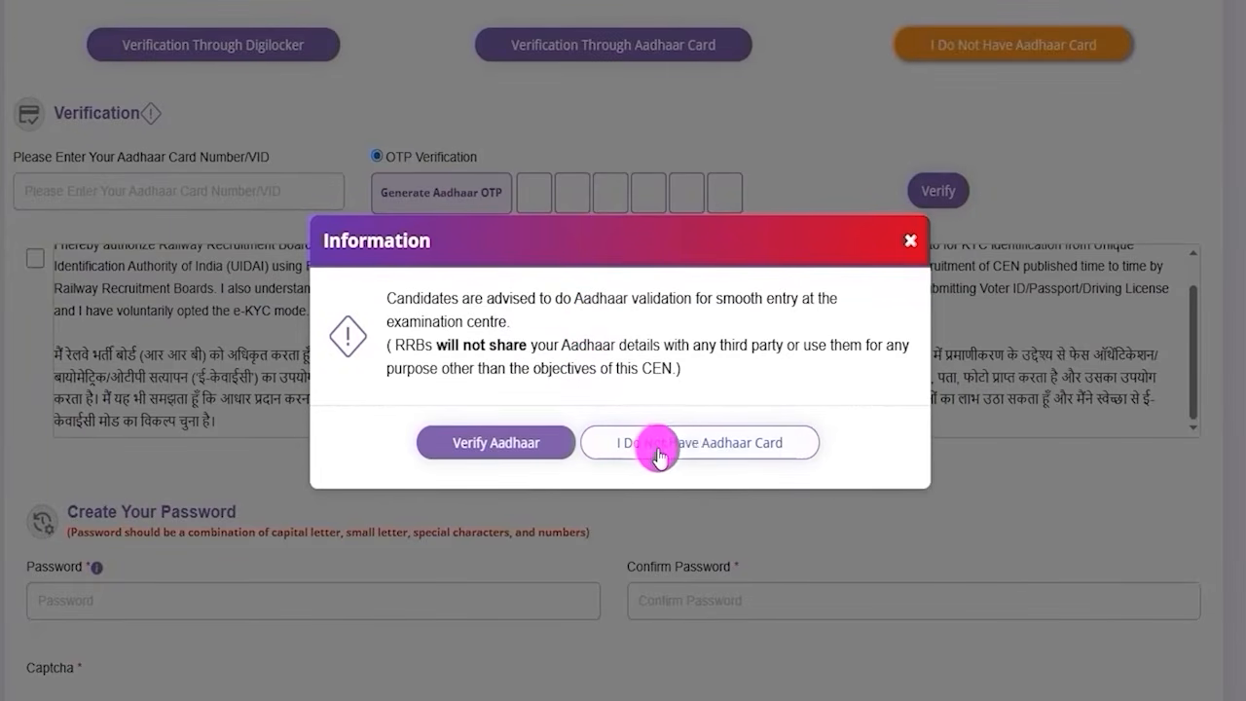
click(718, 453)
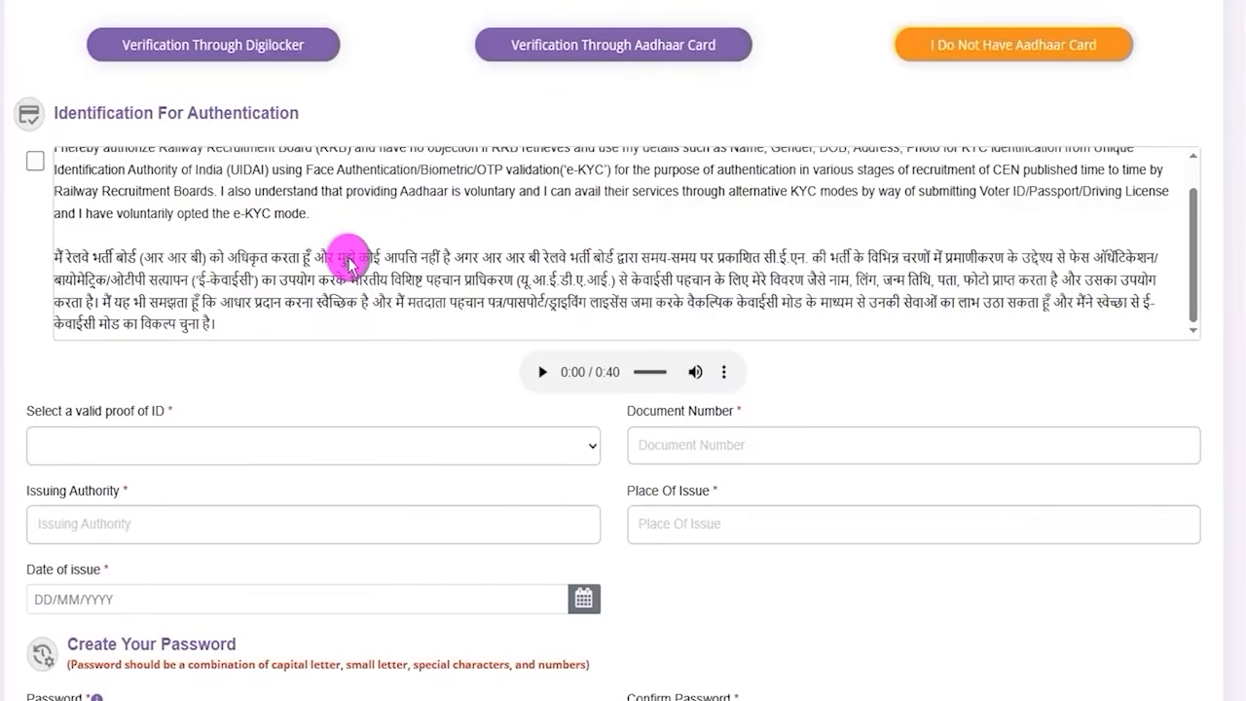
- Accept the RRB authorization statement and select PAN as the valid proof of ID
click(35, 162)
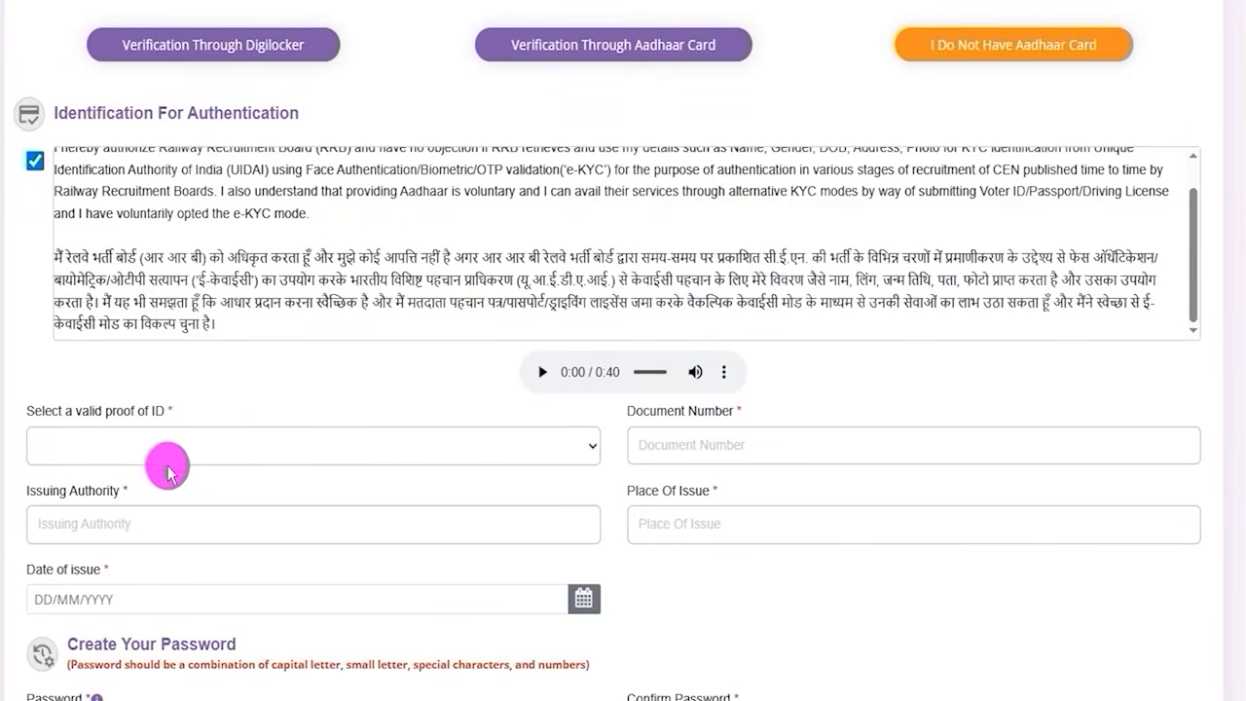
click(200, 446)
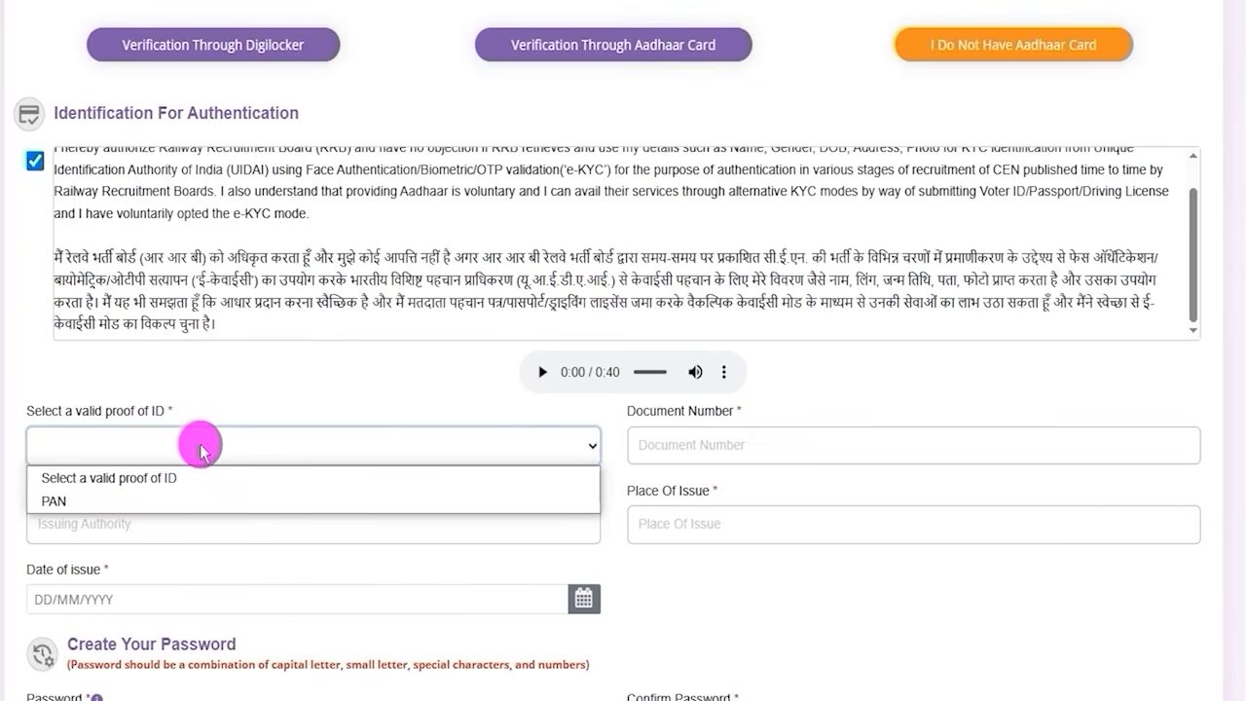
click(93, 503)
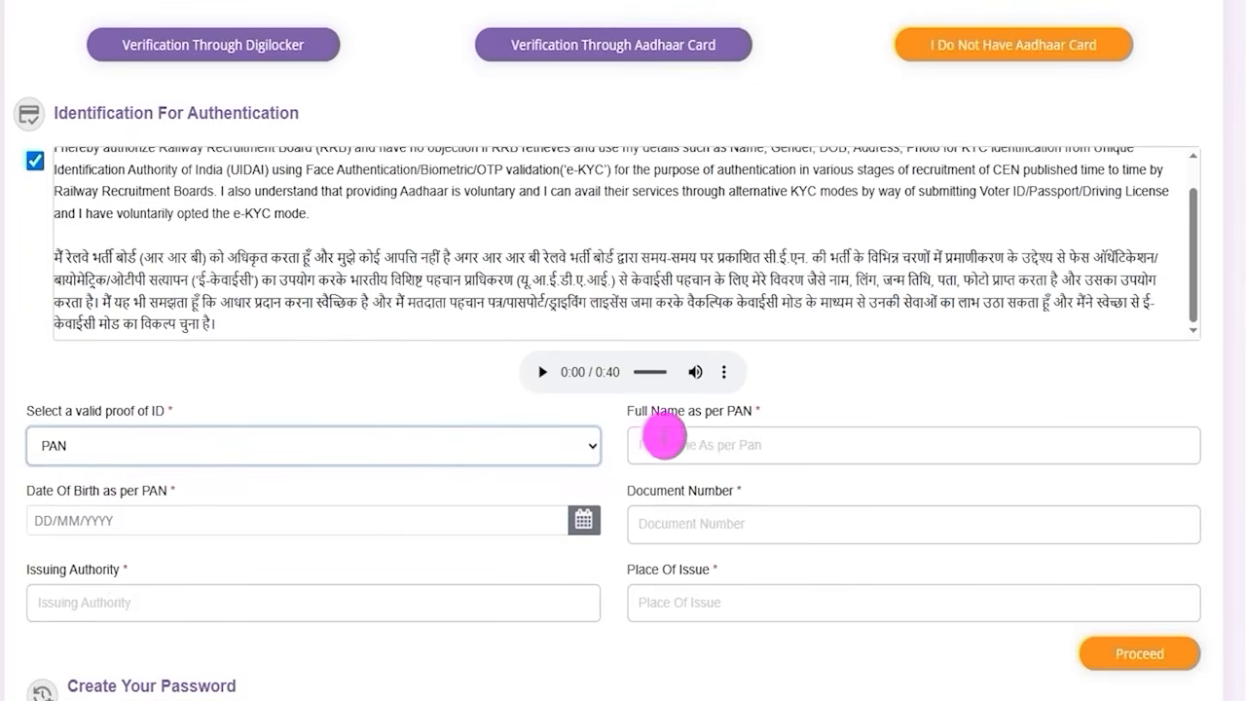
- Point out the full name, date of birth, document number, issuing authority and place of issue fields required for PAN
double_click(675, 412)
drag(675, 412, 709, 438)
click(707, 444)
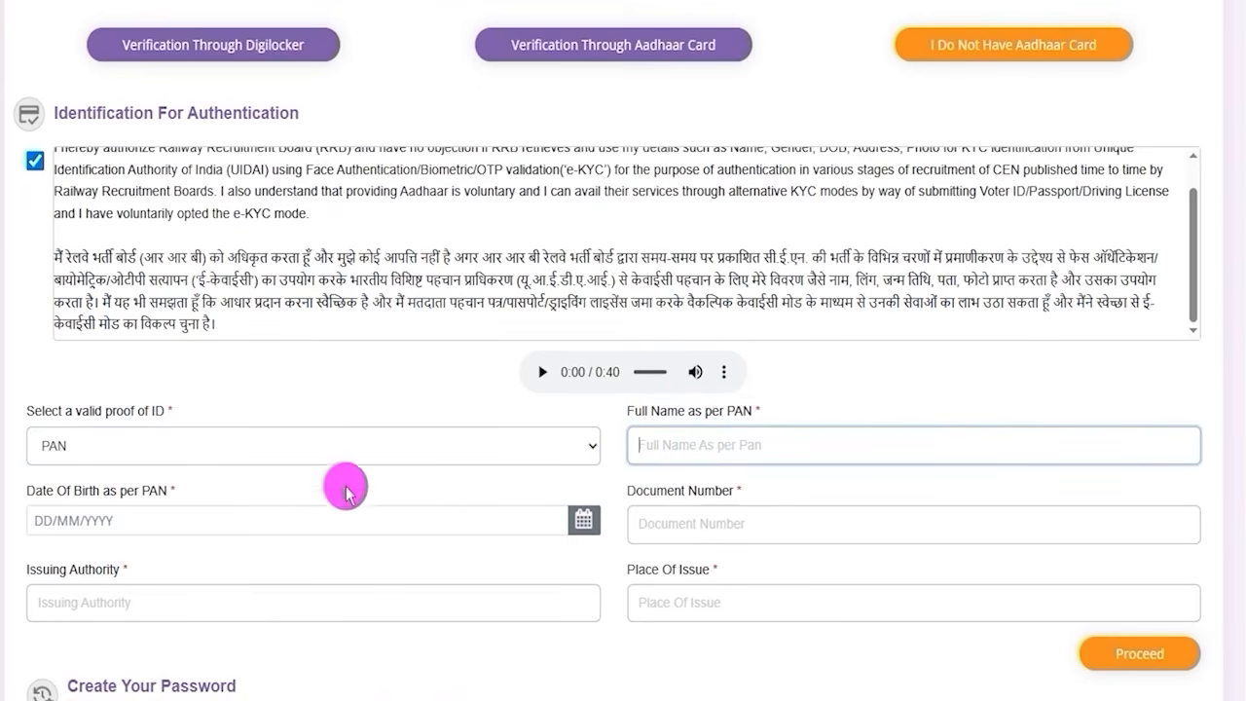
drag(47, 490, 321, 520)
click(437, 520)
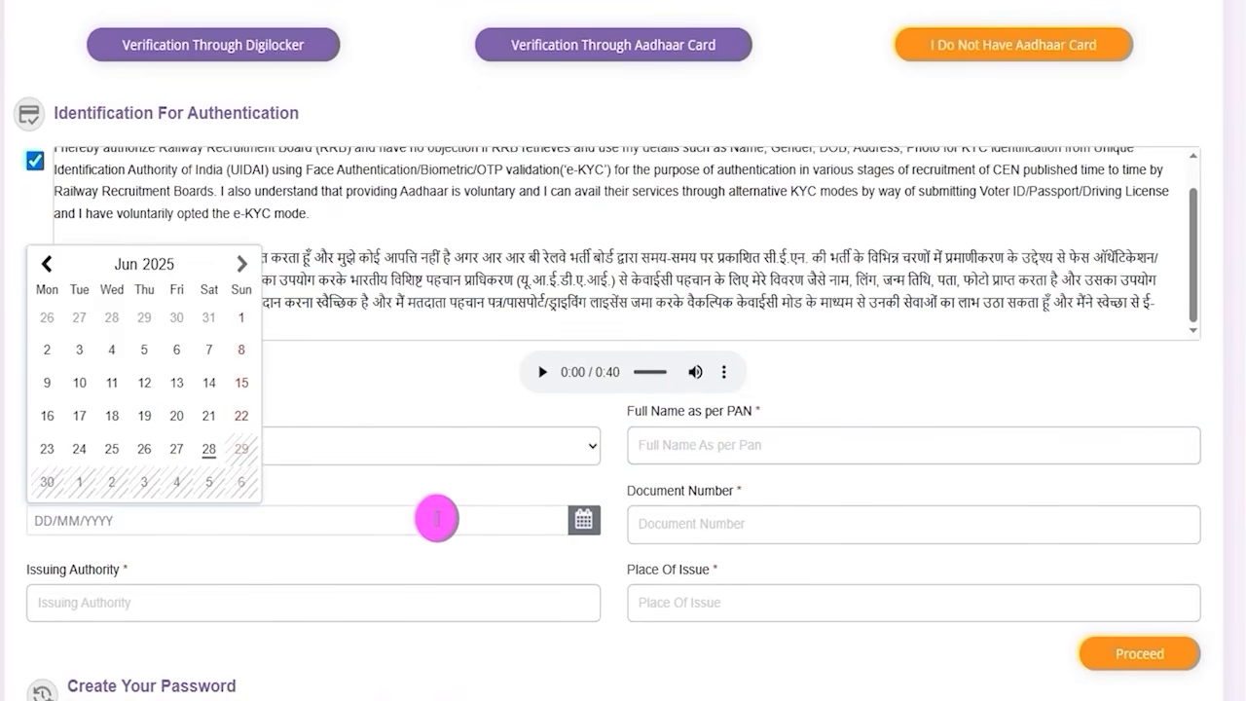
click(709, 522)
drag(668, 498, 717, 500)
click(111, 602)
click(110, 602)
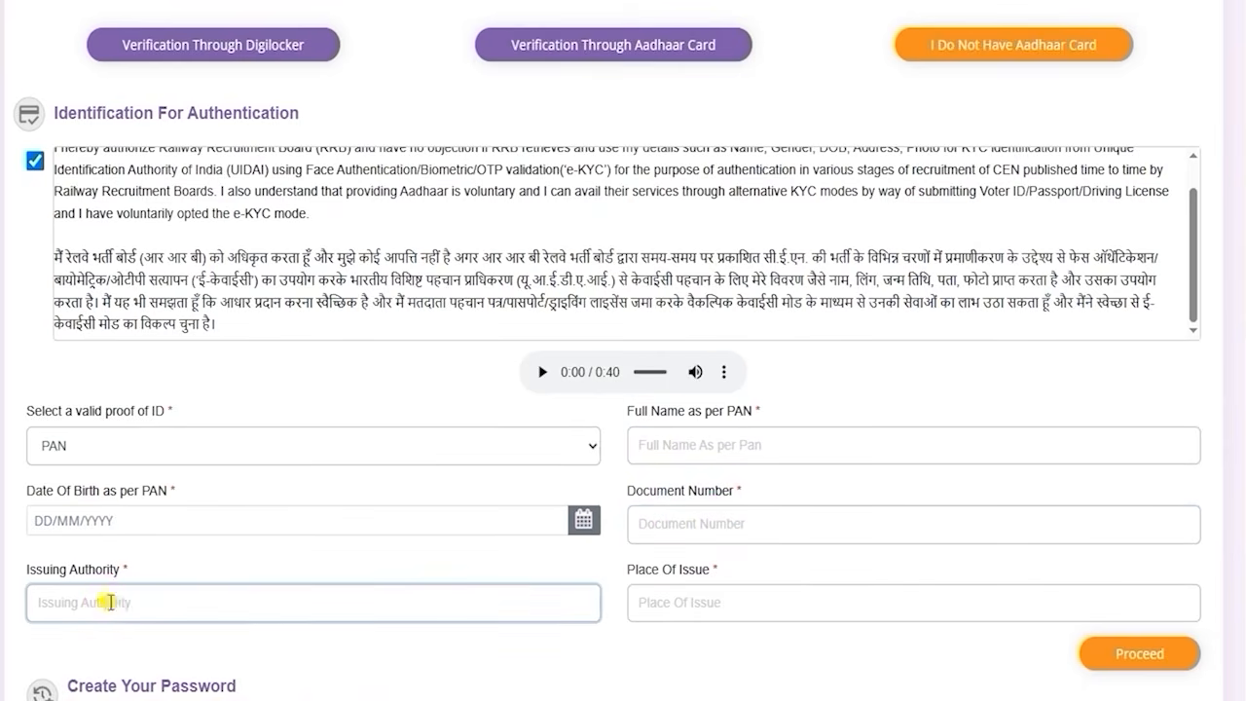
click(744, 594)
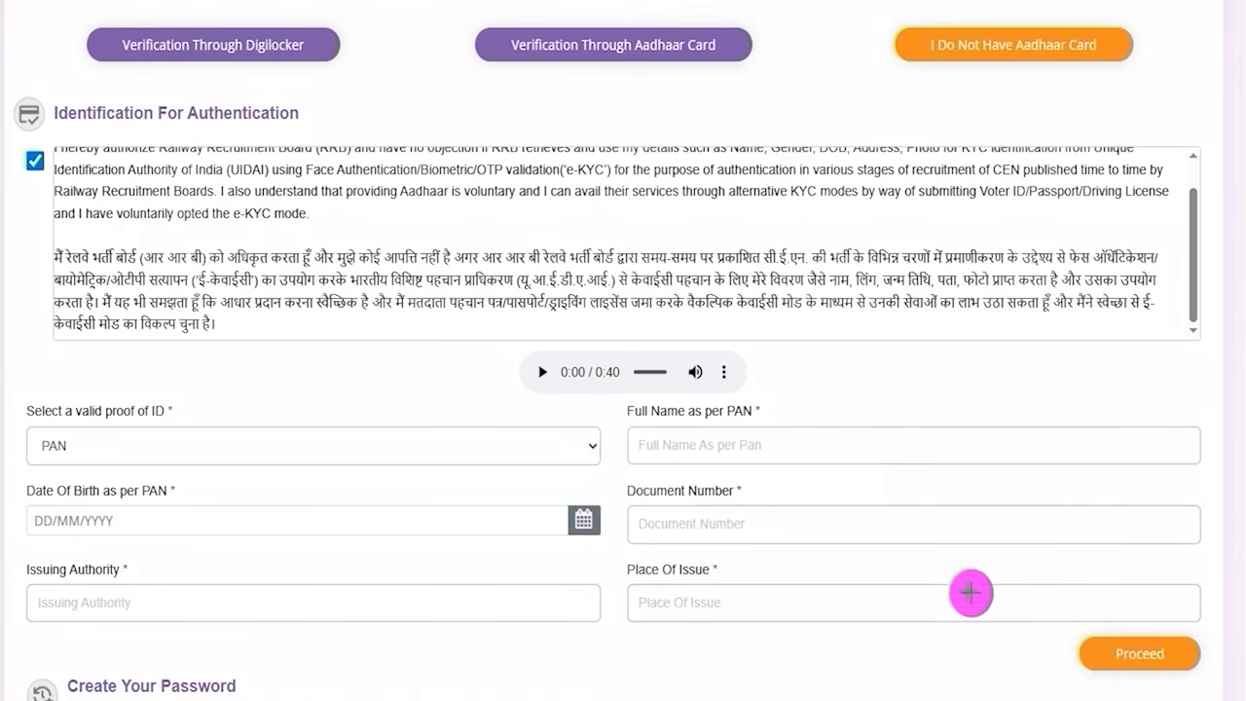
- Draw an arrow to Proceed and outline the three verification options with pen boxes
drag(807, 653, 1058, 652)
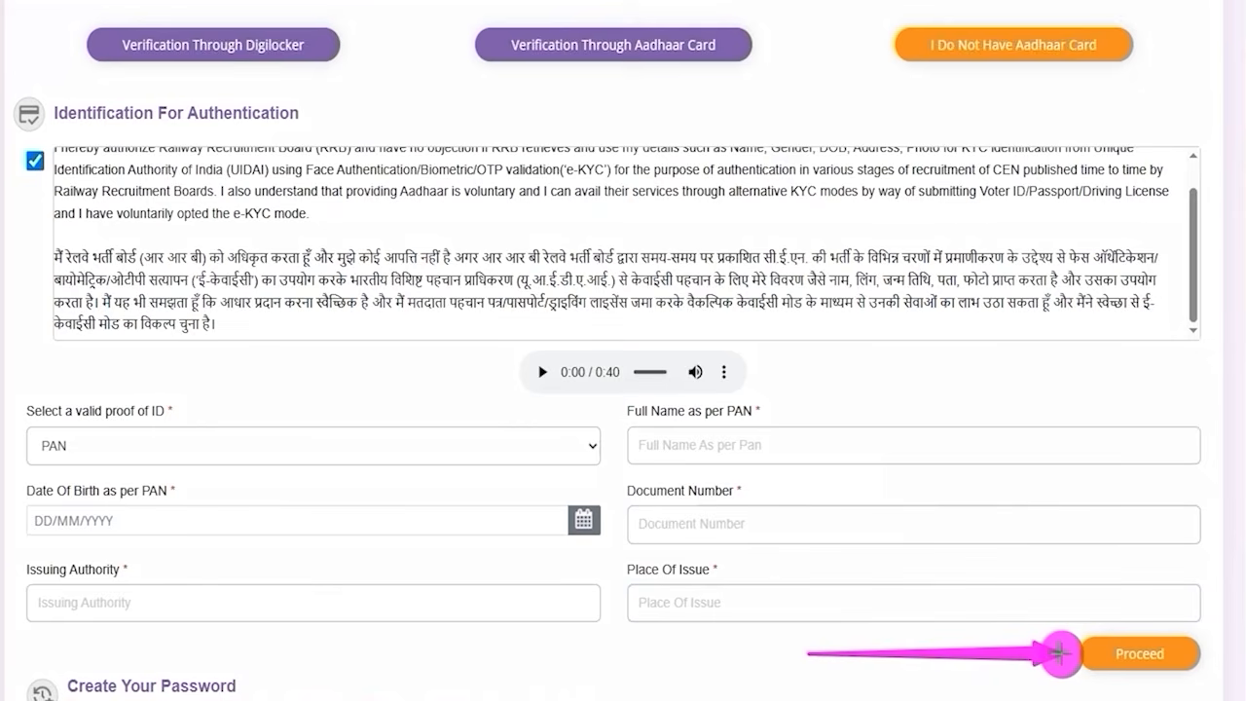
drag(1059, 653, 1060, 653)
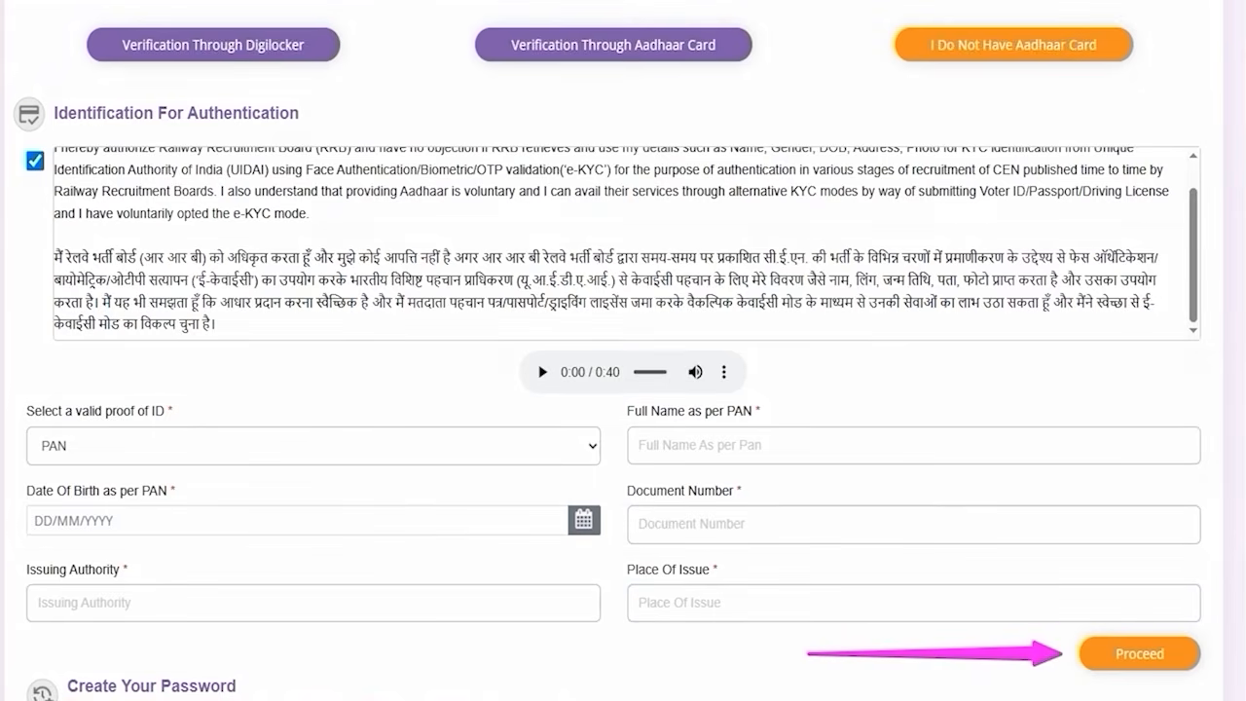
drag(859, 3, 1146, 78)
drag(428, 6, 787, 78)
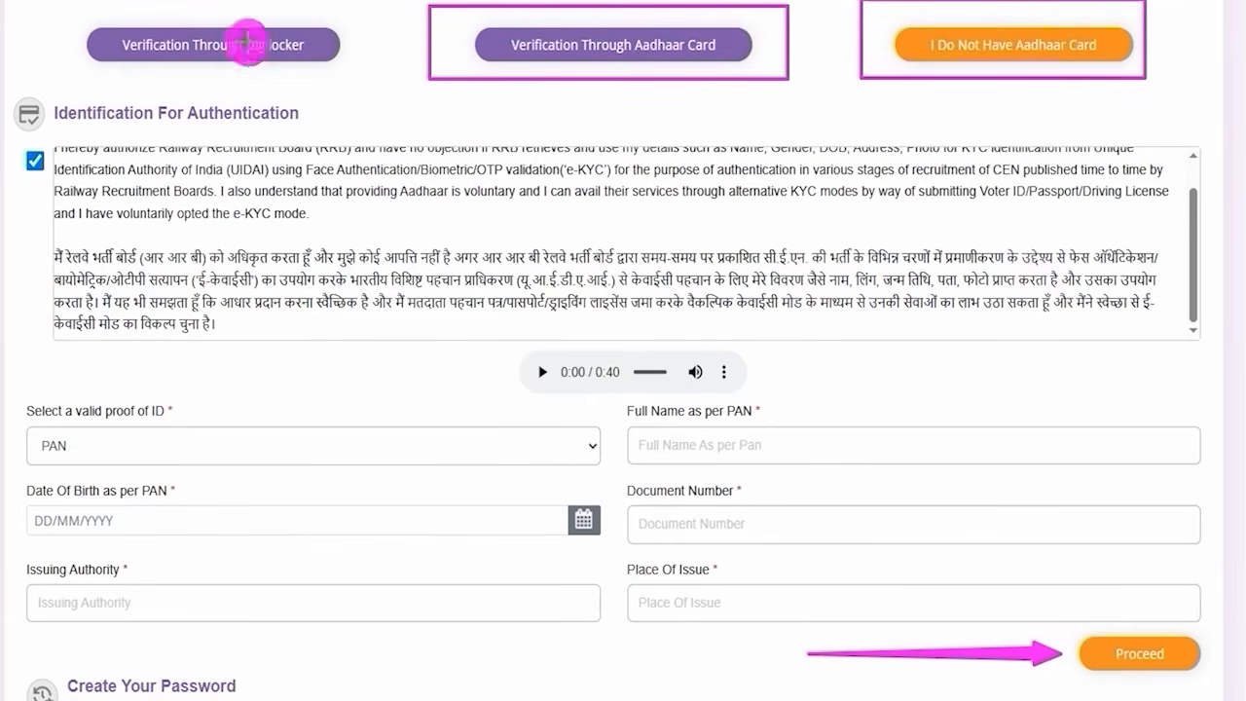
mouse_move(58, 16)
mouse_down()
mouse_move(316, 42)
mouse_move(364, 75)
mouse_up()
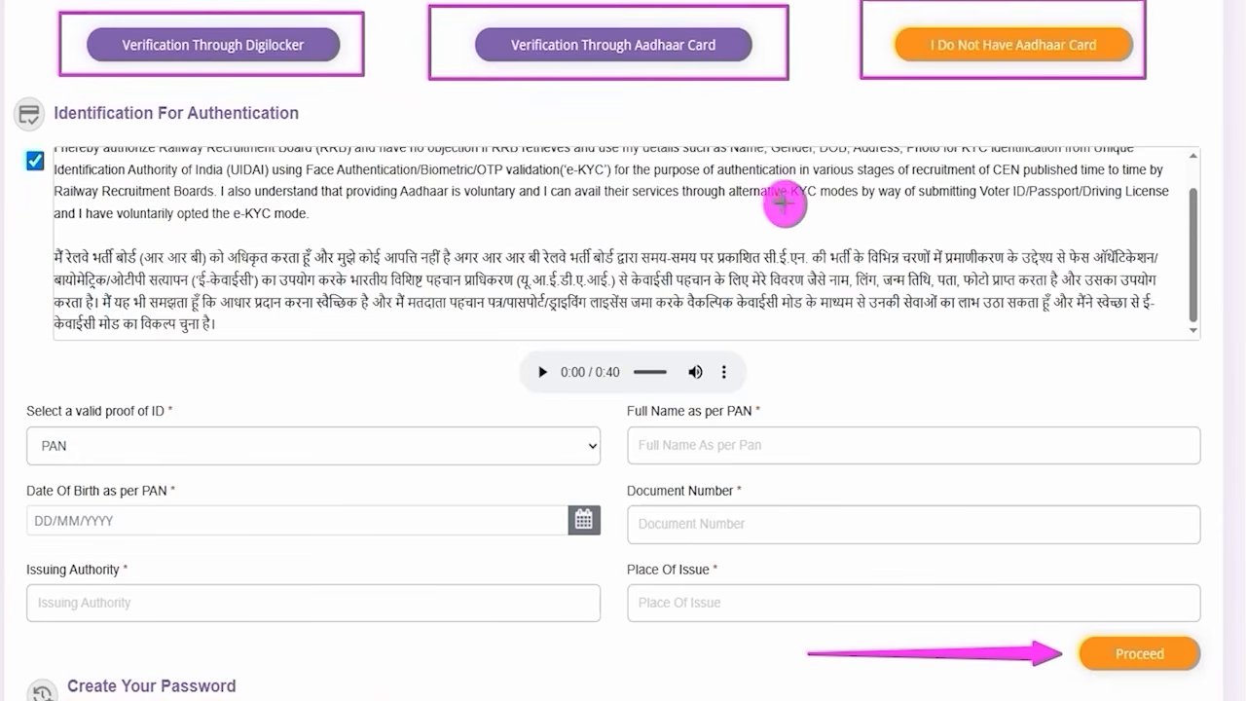
- Point an arrow at Verification Through Aadhaar Card and accept its authorization confirming an age of 18 years or older
mouse_move(796, 222)
mouse_down()
mouse_move(700, 112)
mouse_move(697, 74)
mouse_up()
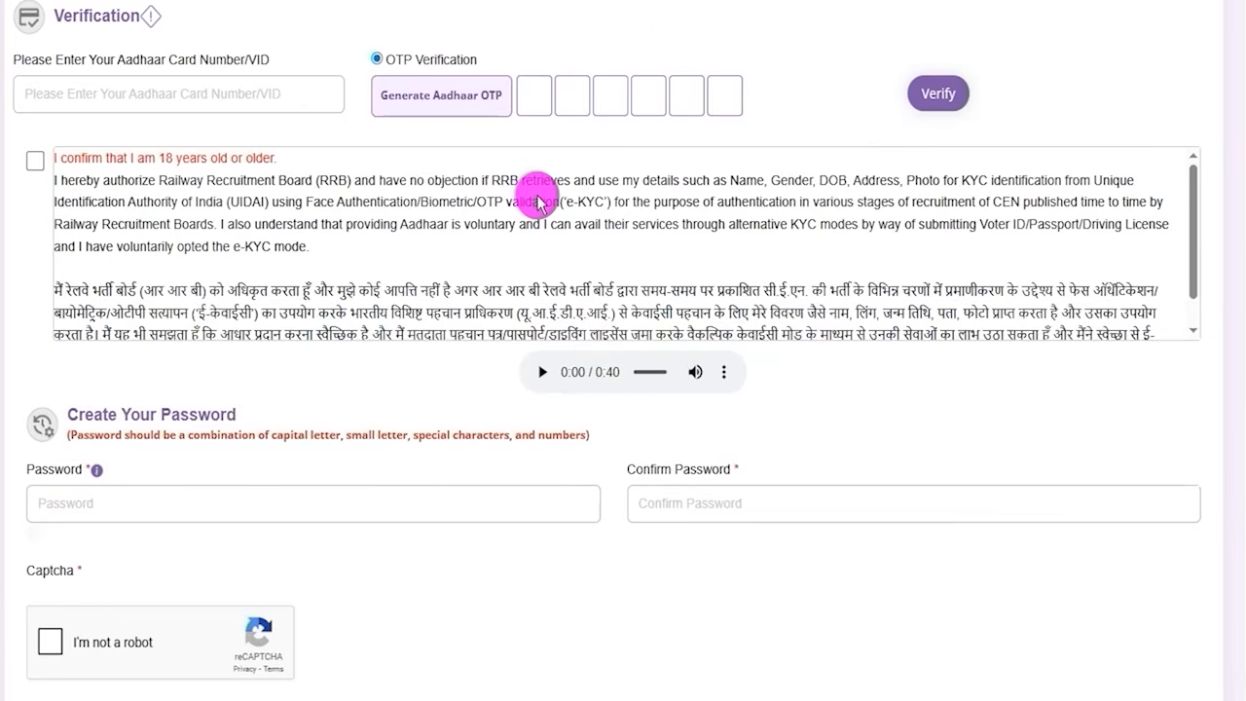
click(33, 159)
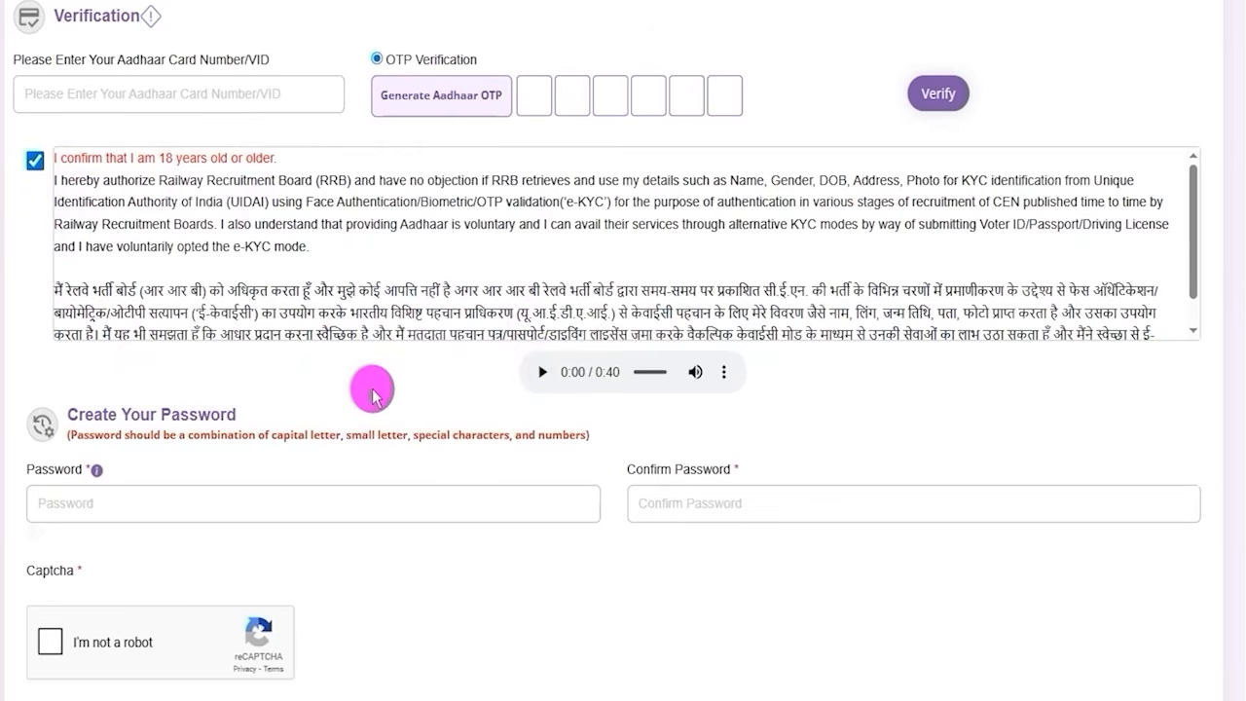
- Review the Create Your Password section and highlight the character types in the sample password in Notepad
scroll(372, 391, down, 2)
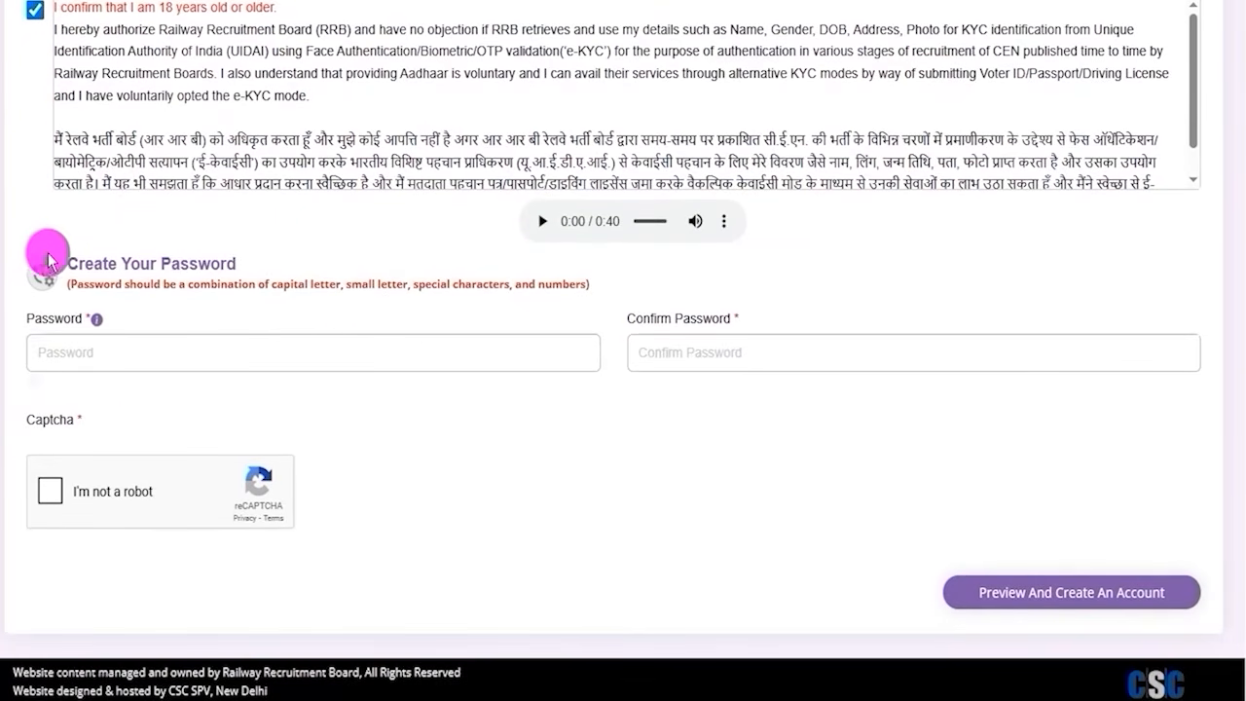
drag(70, 263, 237, 294)
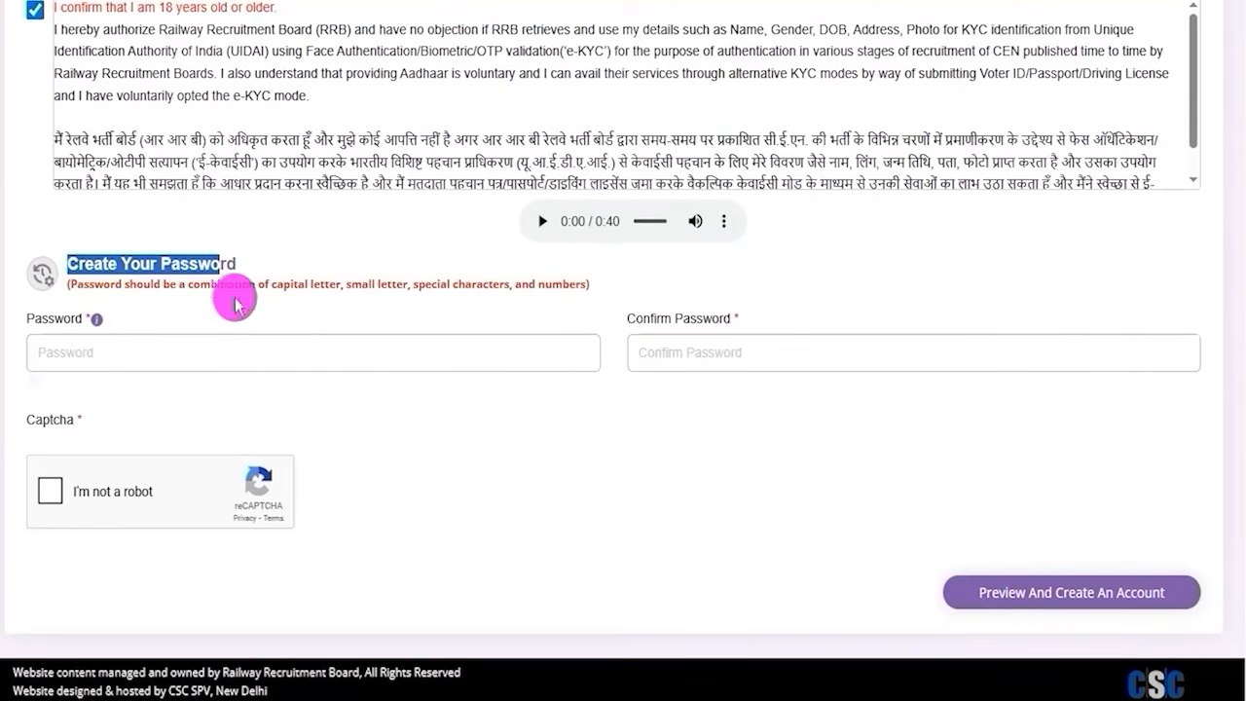
click(206, 352)
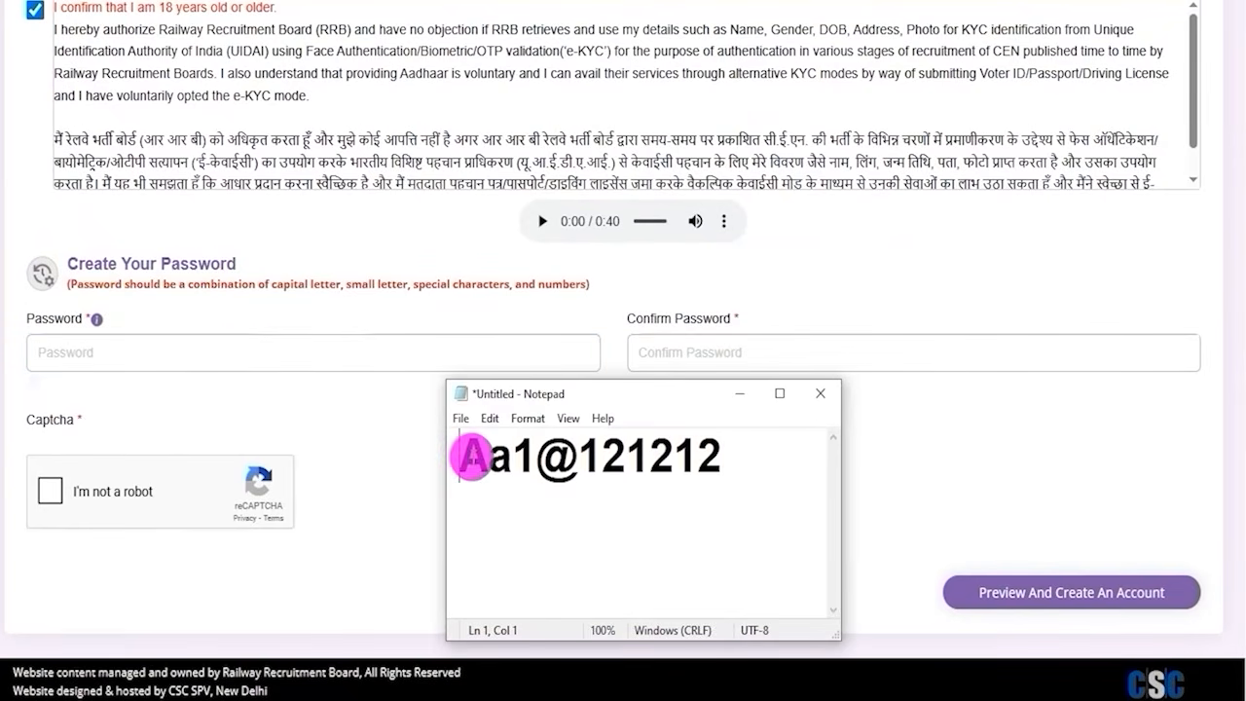
drag(465, 454, 475, 454)
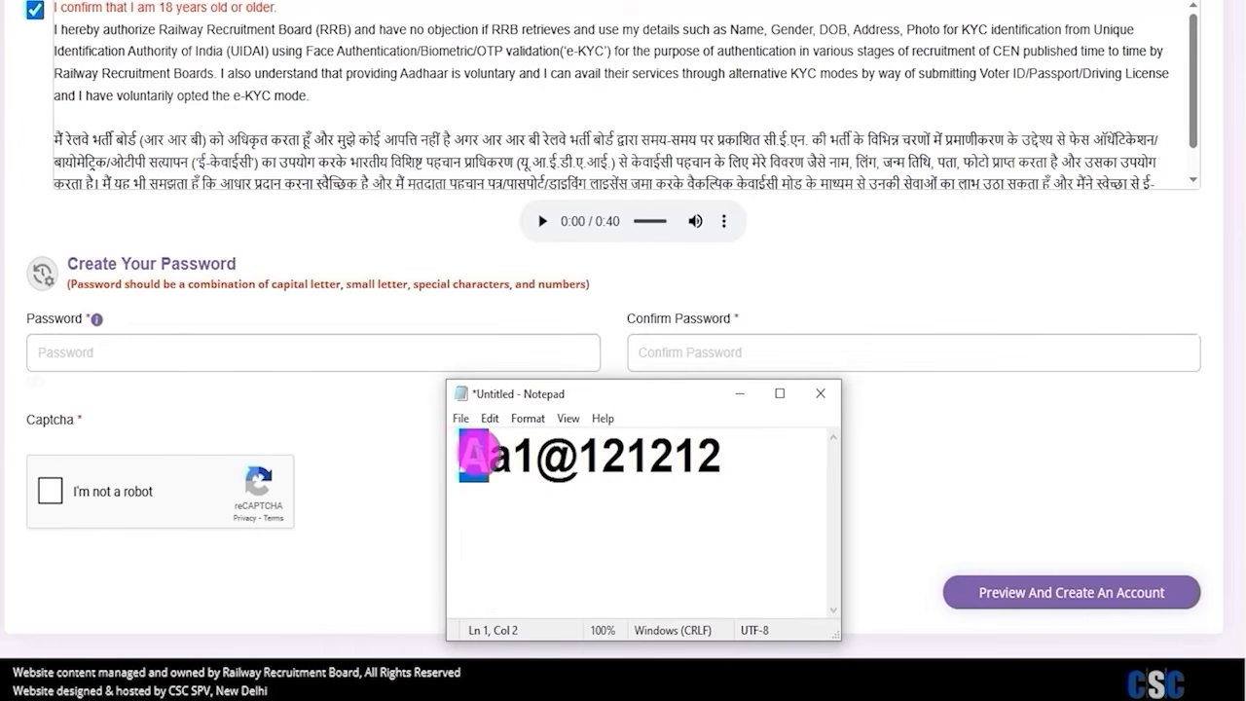
drag(508, 455, 557, 457)
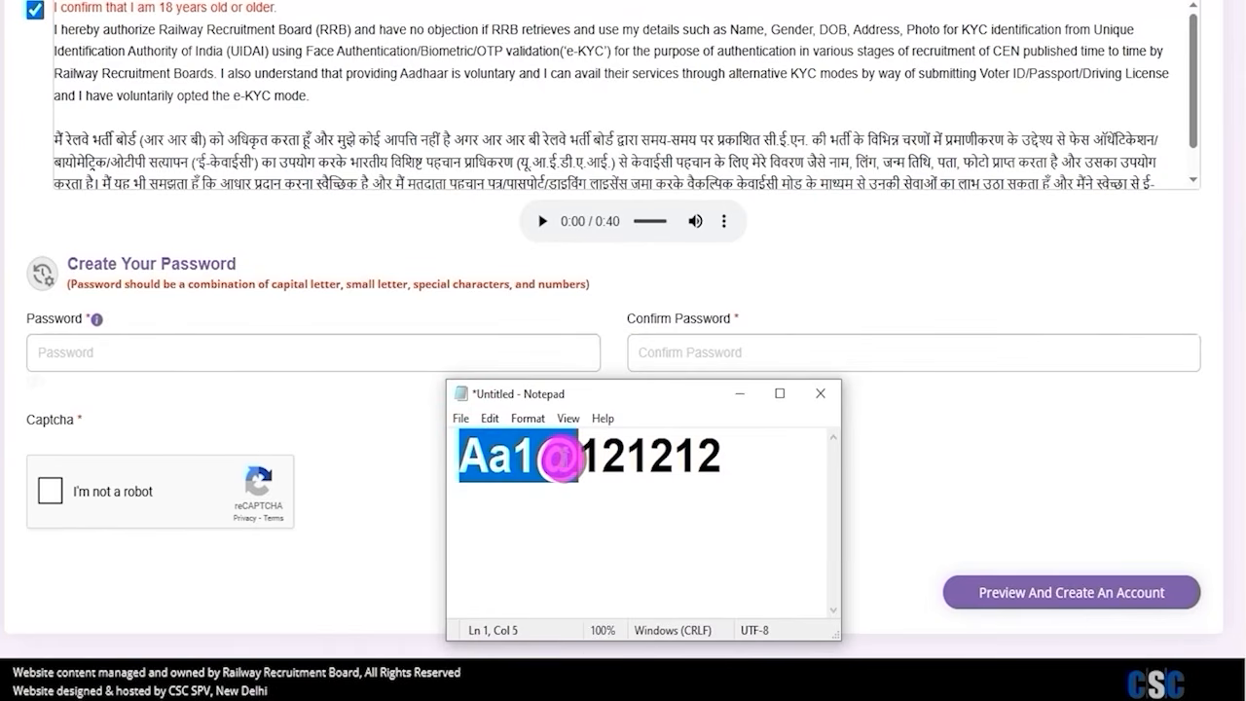
drag(561, 457, 711, 460)
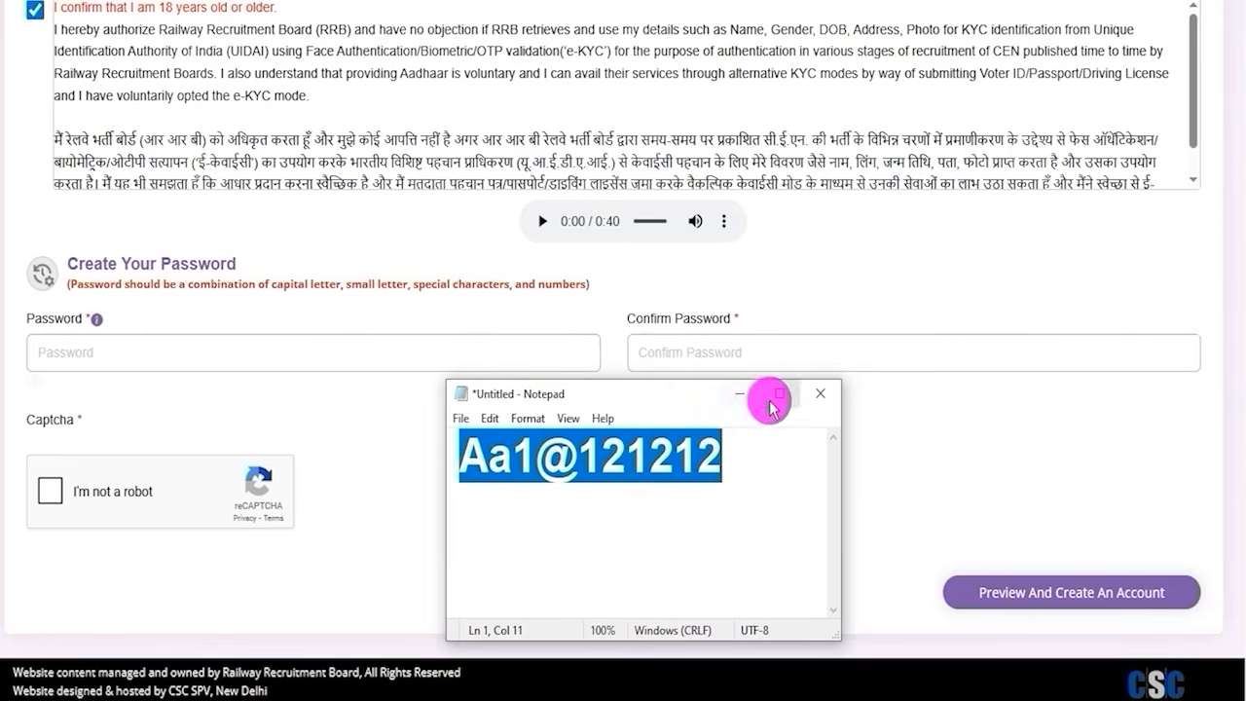
- Point out the Confirm Password field, complete the captcha and draw an arrow to Preview And Create An Account
click(694, 351)
drag(630, 318, 711, 329)
click(685, 352)
click(51, 496)
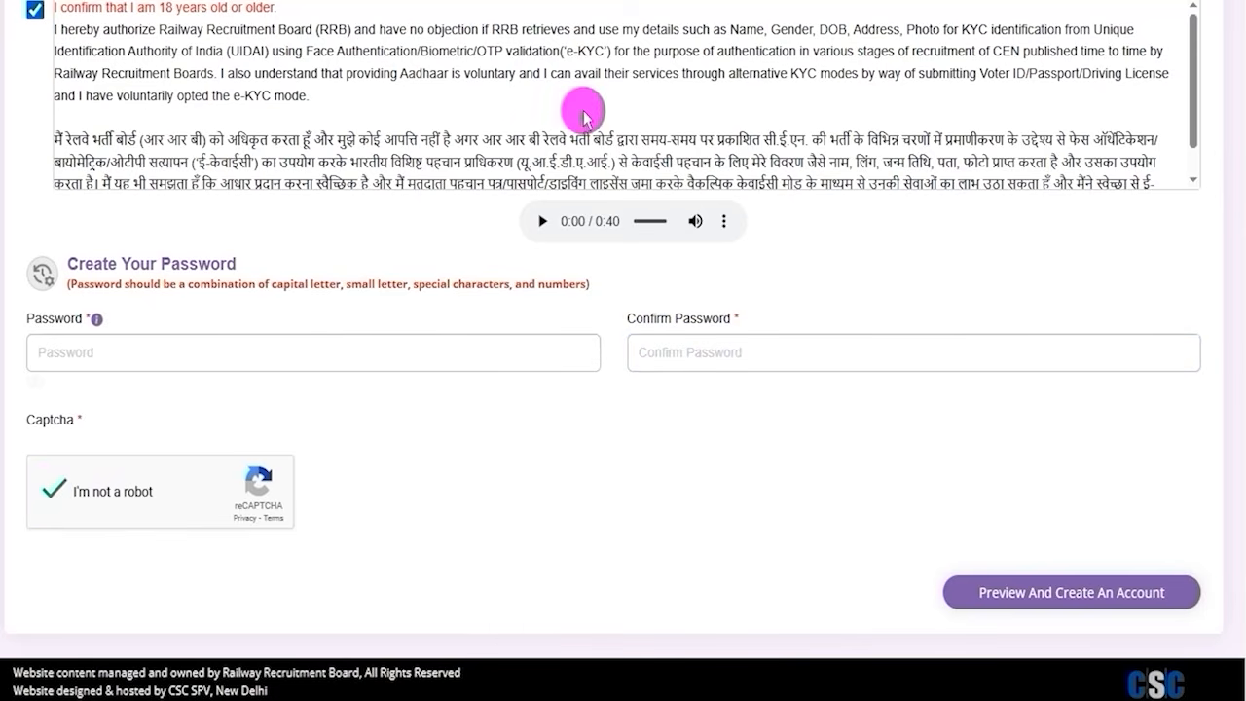
drag(546, 498, 933, 584)
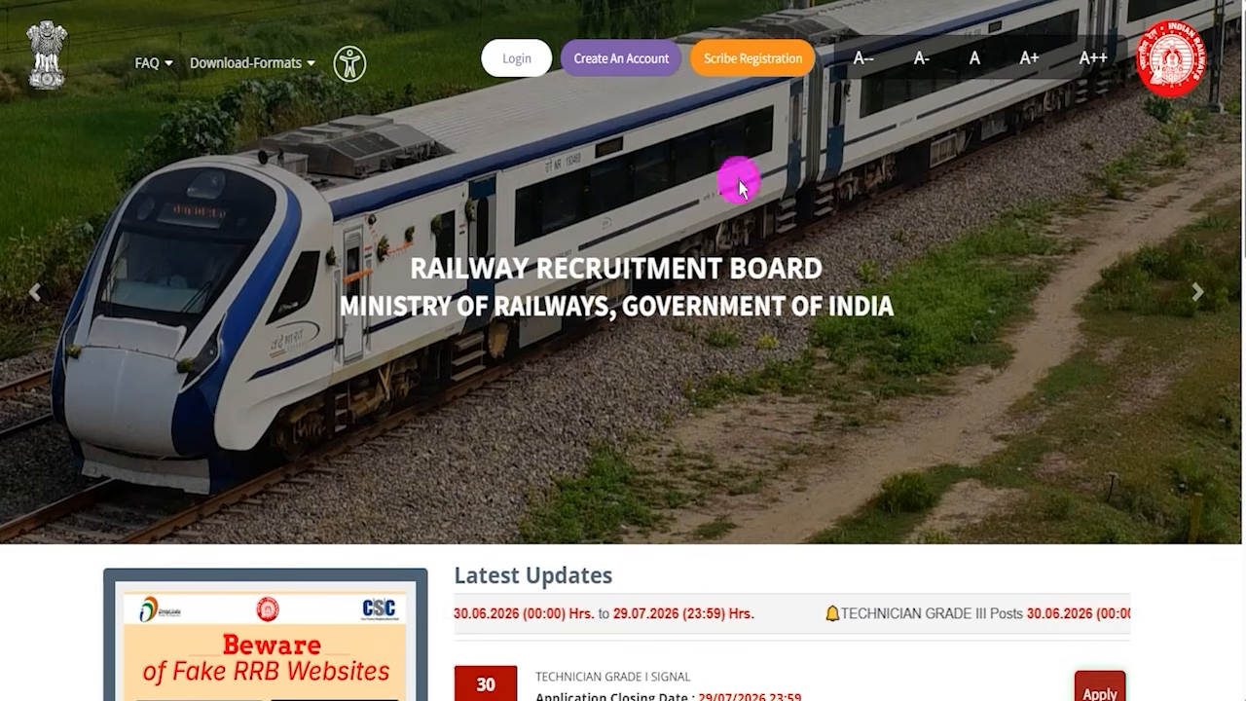
- Open the RRB login page, tick-mark both sign-in options and choose Login with RRB Account Credential
drag(261, 206, 489, 72)
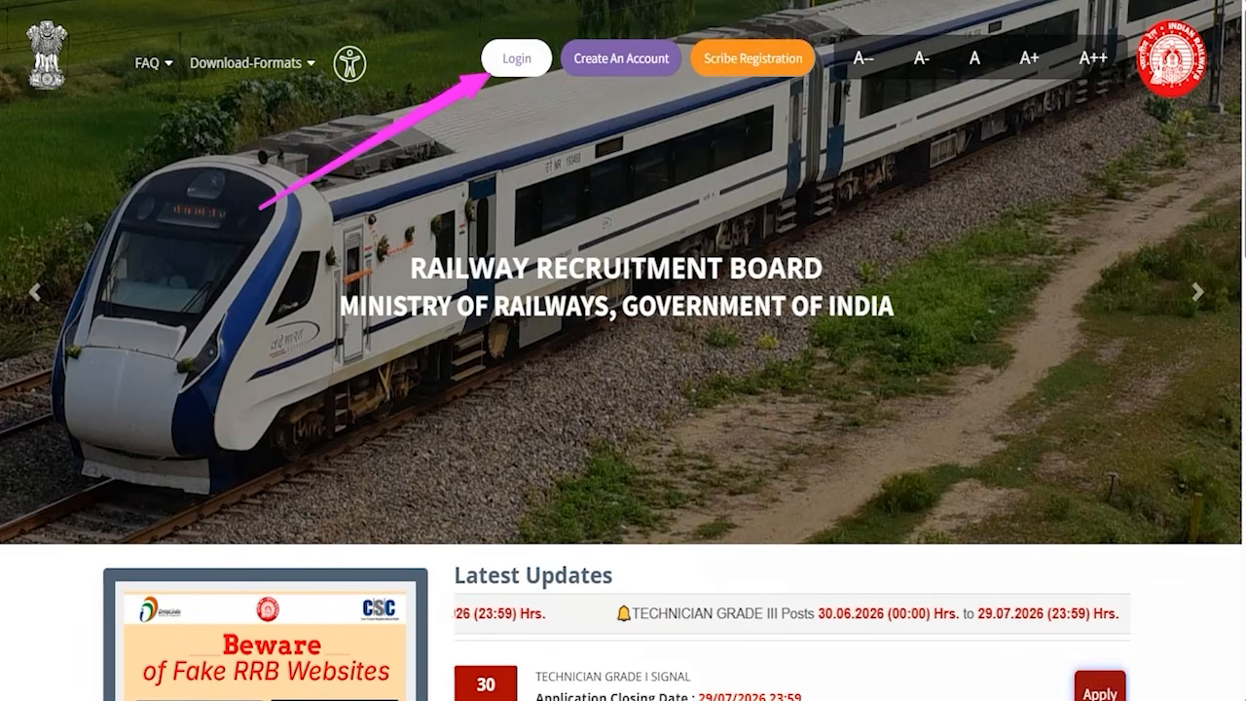
key(Escape)
click(517, 60)
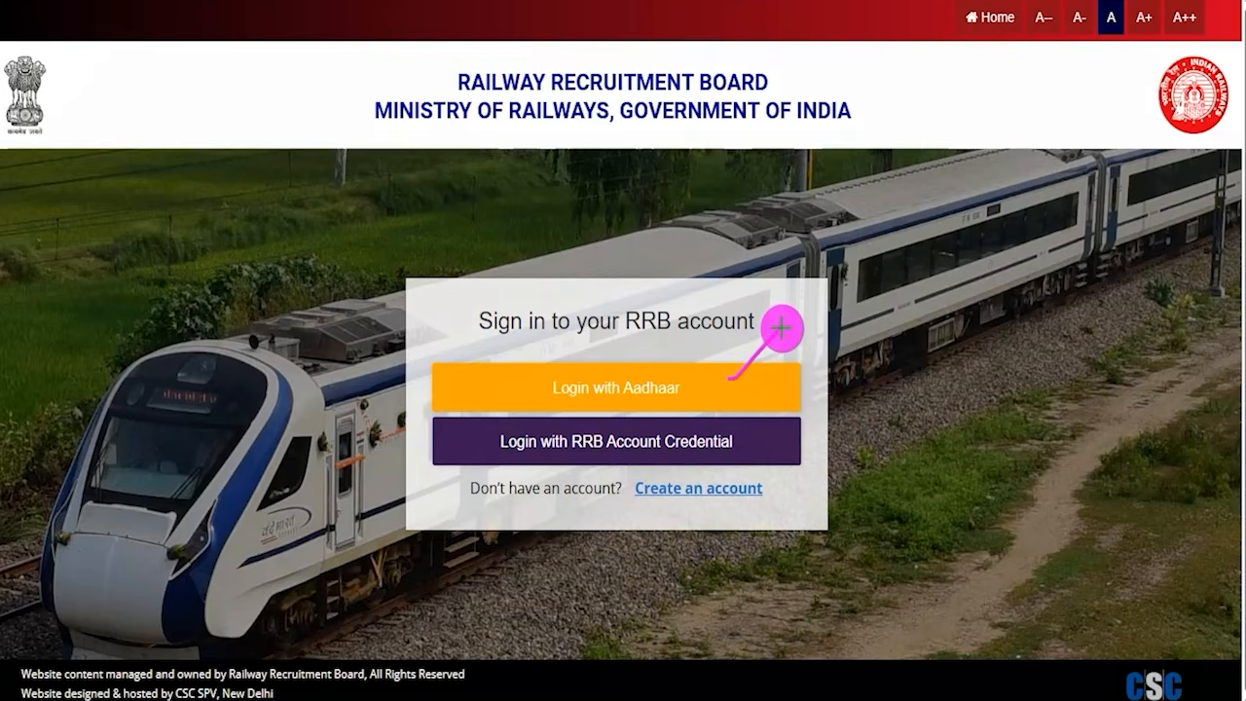
drag(806, 438, 852, 387)
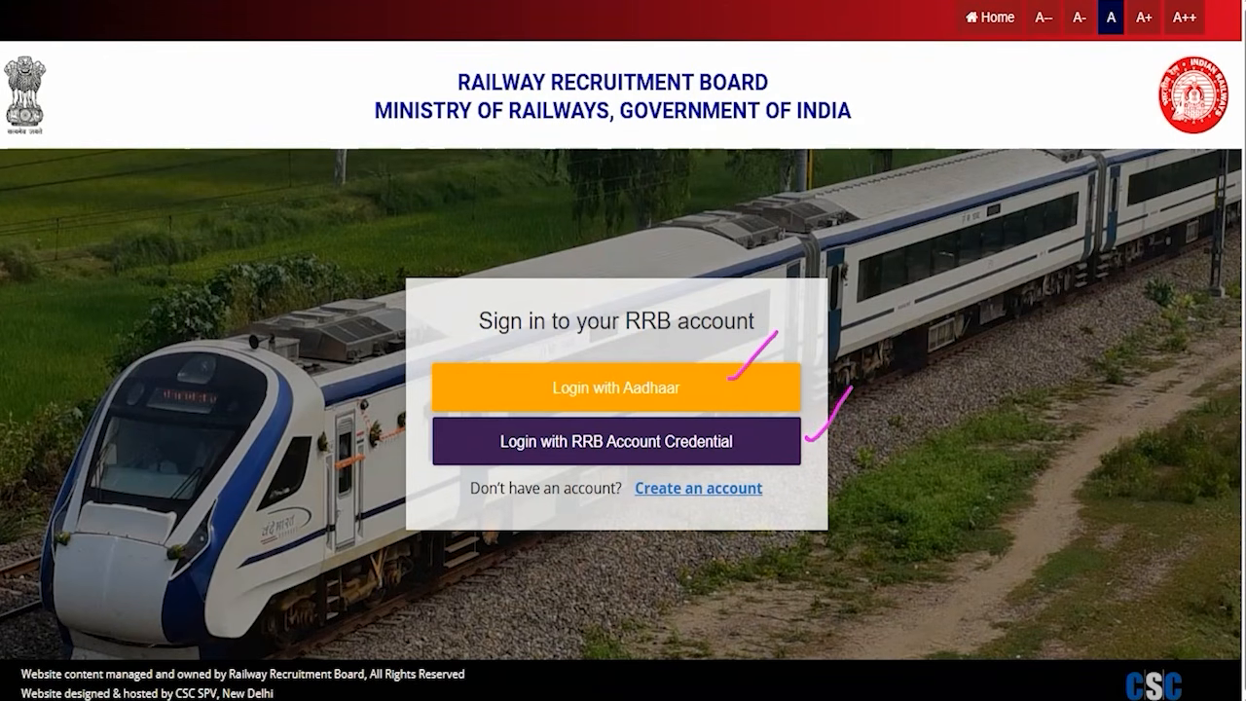
click(558, 437)
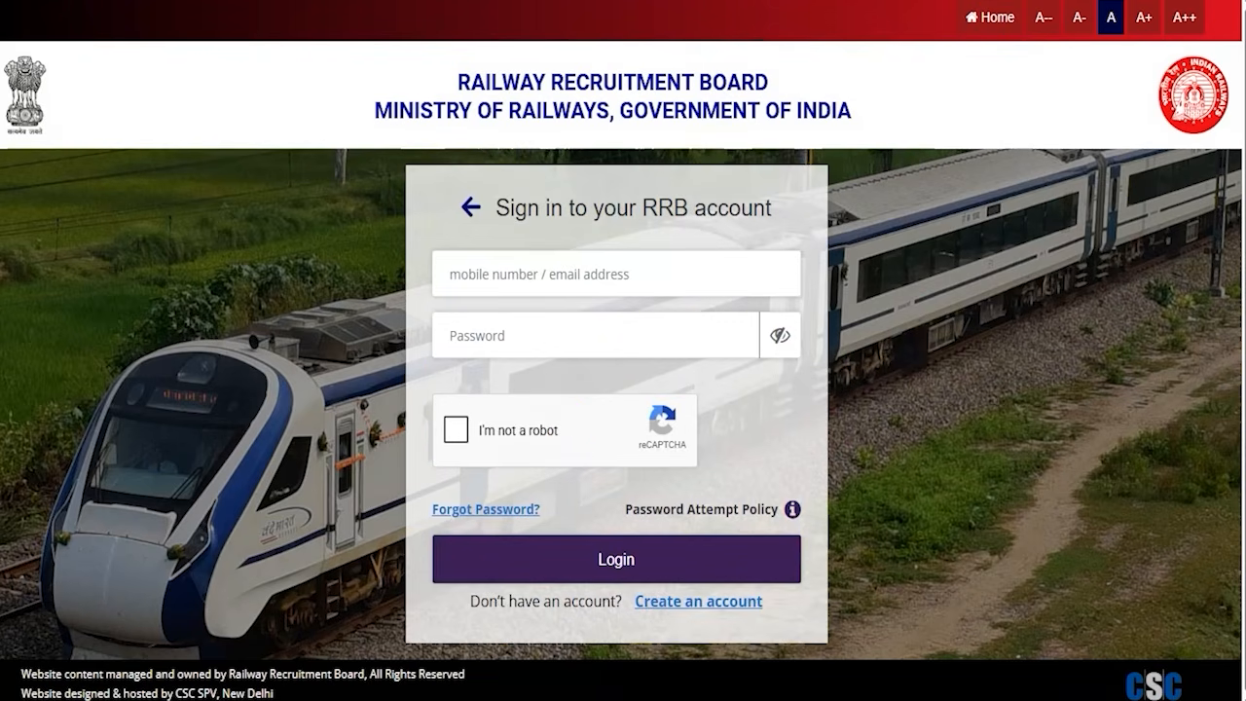
- Mark the mobile number / email address, password and captcha fields with the pen and draw an arrow to Login
drag(493, 278, 527, 243)
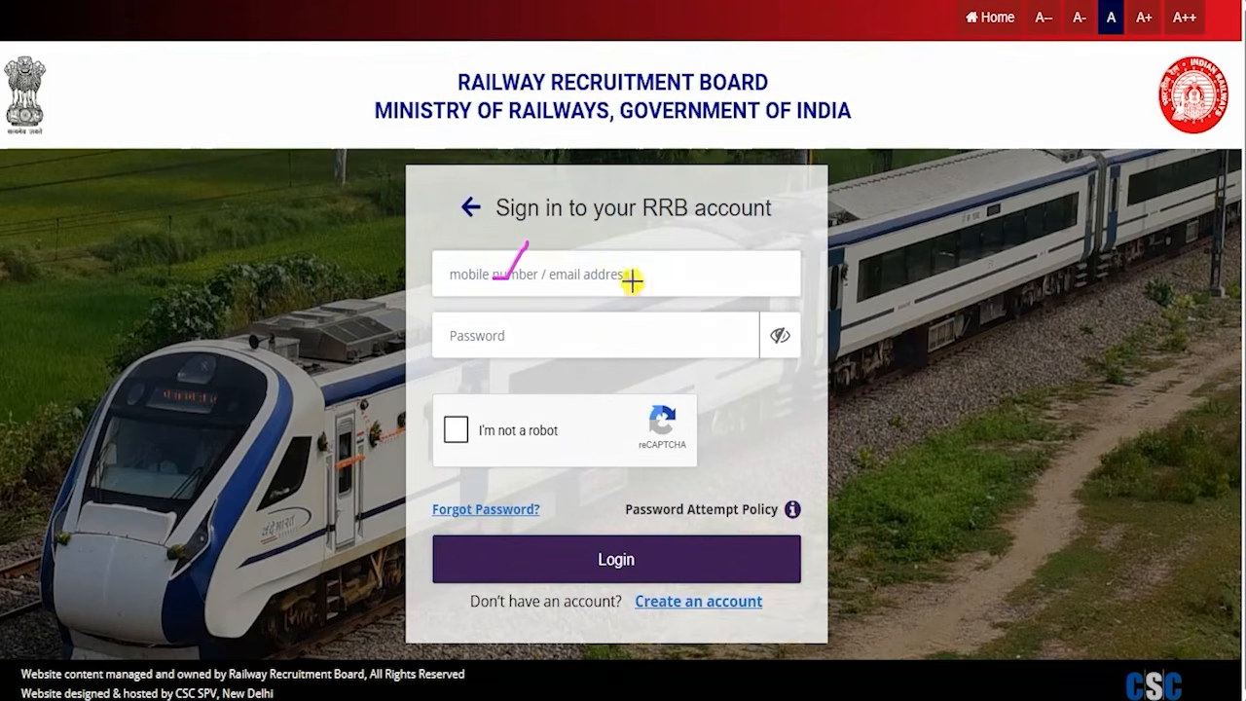
drag(630, 280, 672, 237)
drag(462, 339, 511, 335)
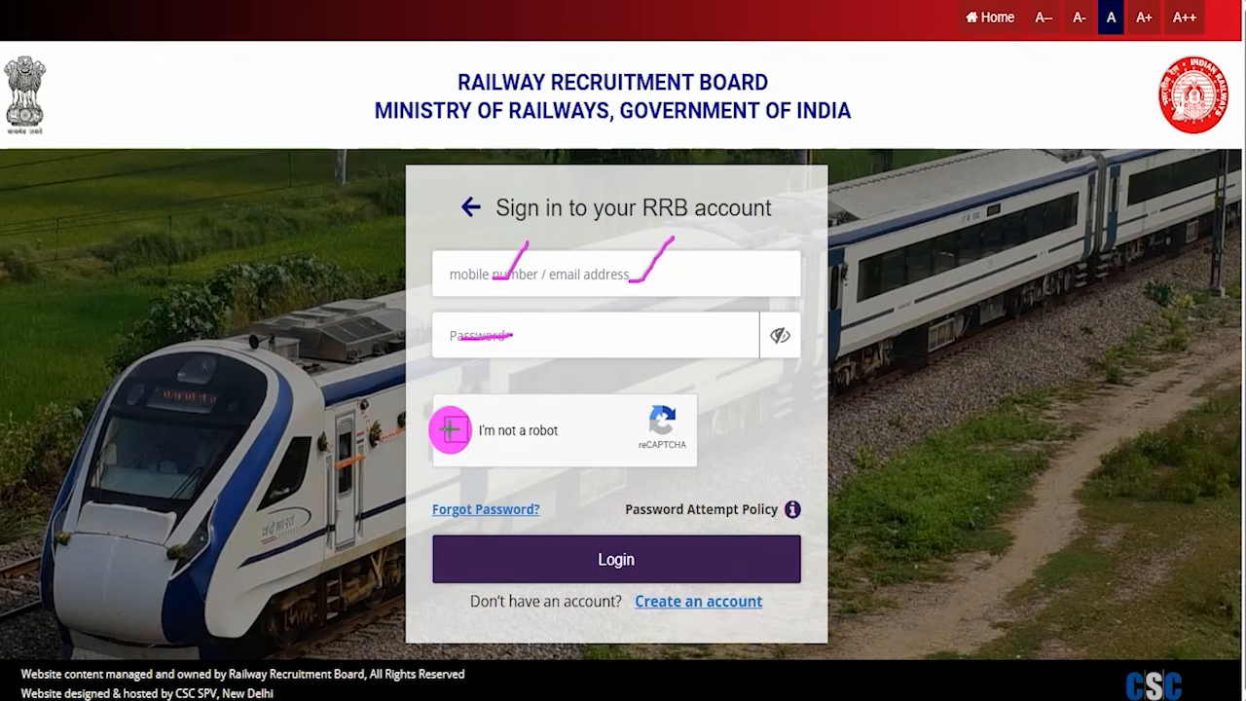
drag(449, 429, 508, 384)
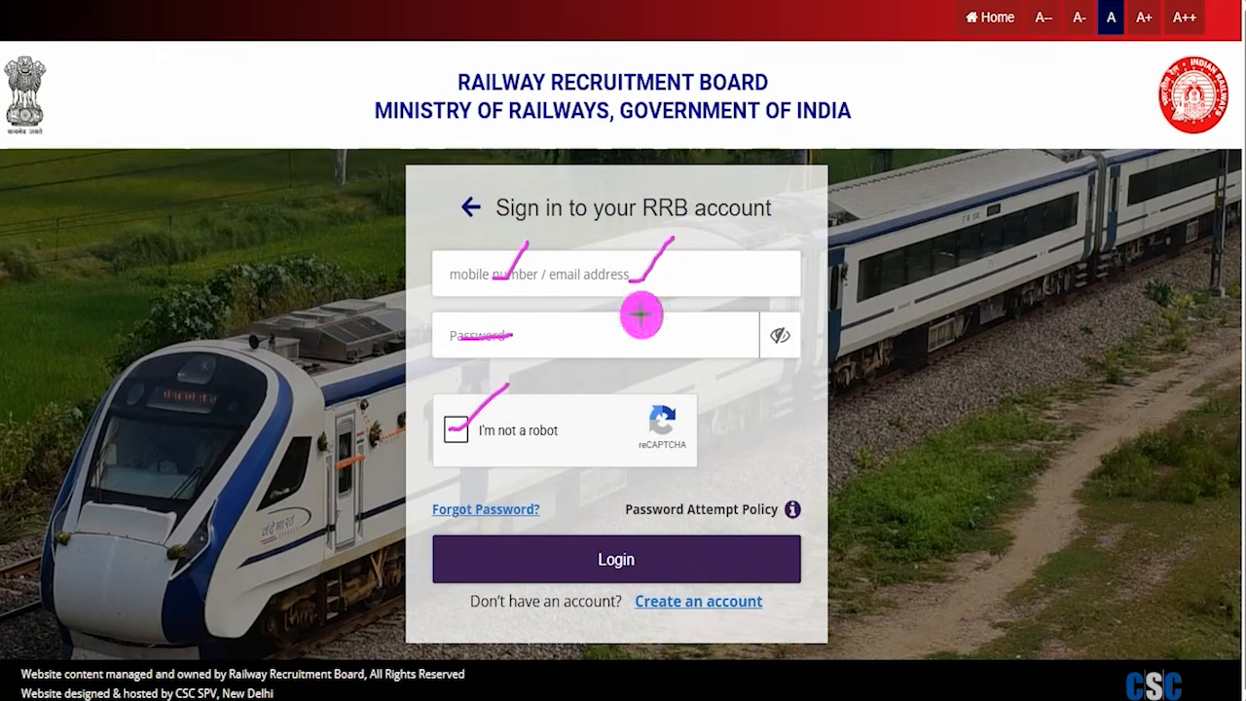
mouse_move(1012, 324)
mouse_down()
mouse_move(815, 465)
mouse_move(664, 547)
mouse_up()
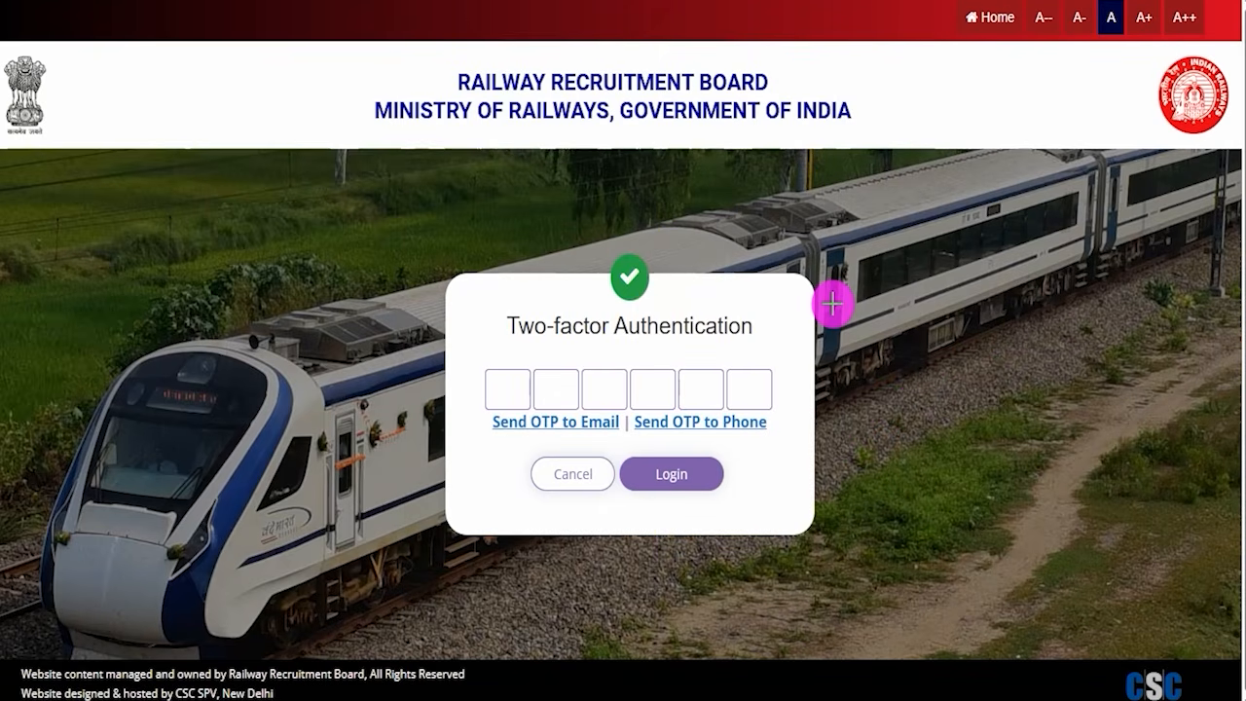
- Outline and tick-mark the Send OTP to Email and Send OTP to Phone options, and clear the pen marks
drag(762, 297, 810, 238)
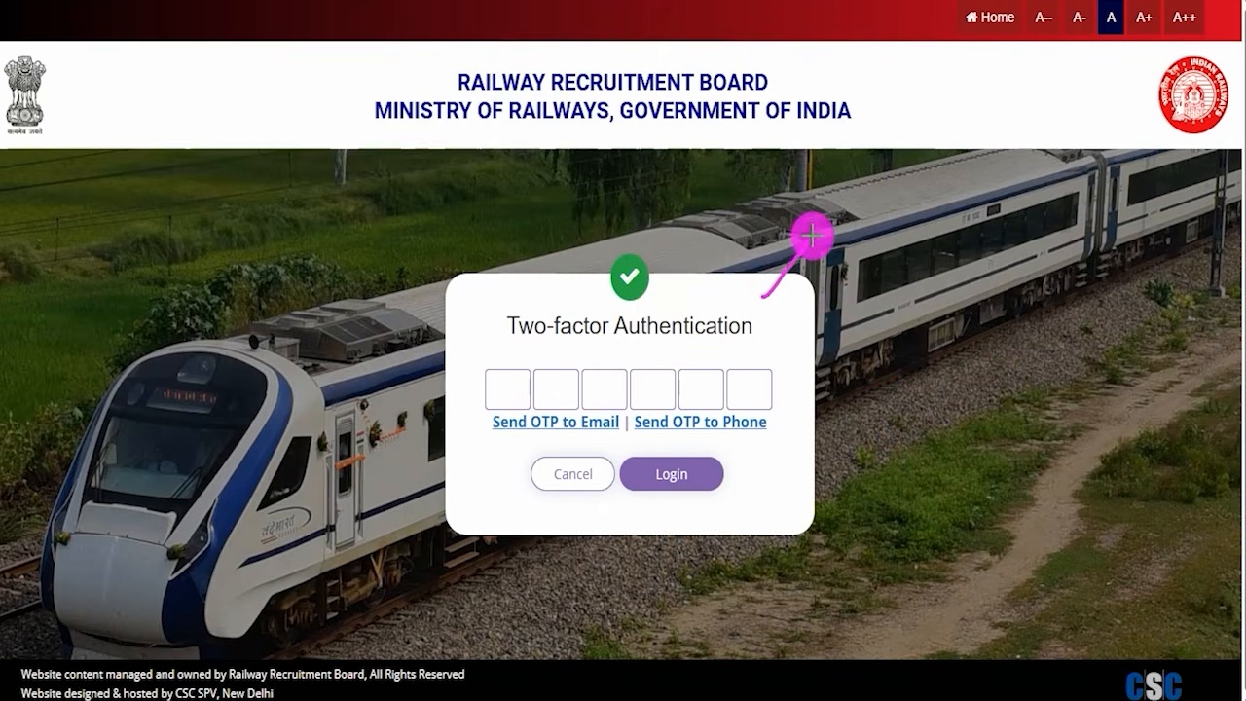
mouse_move(478, 404)
mouse_down()
mouse_move(623, 444)
mouse_move(690, 422)
mouse_move(773, 443)
mouse_up()
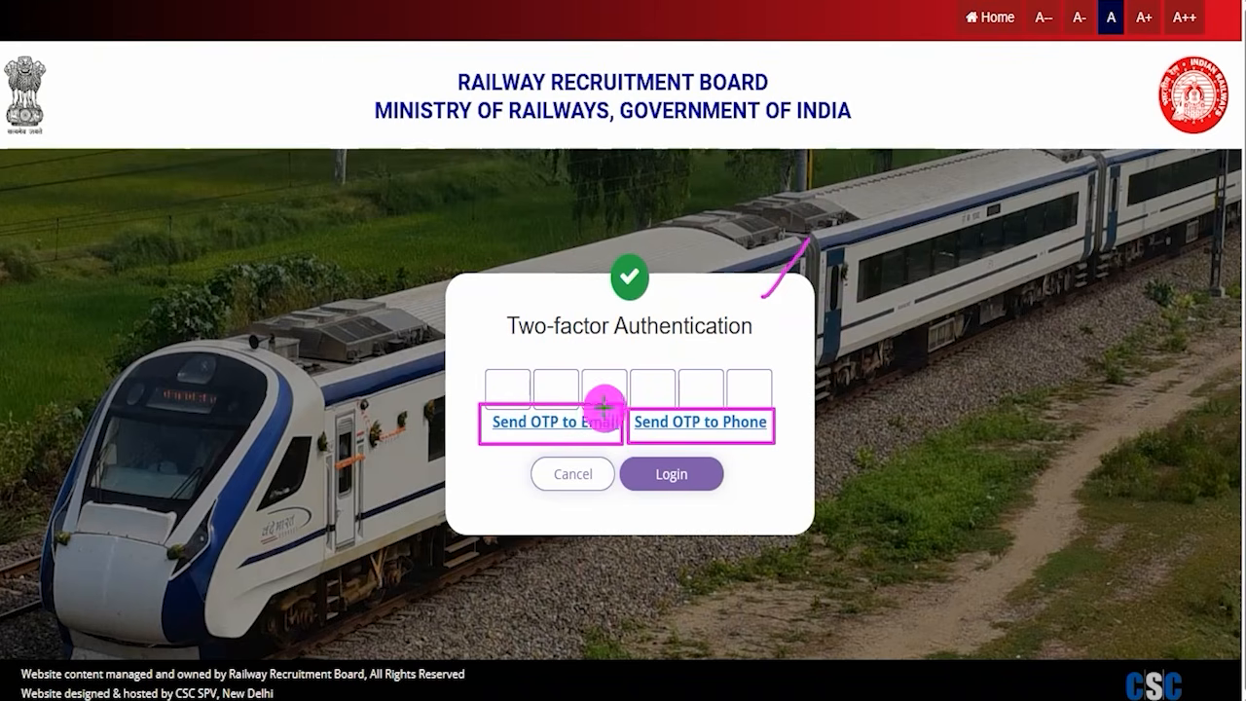
drag(620, 409, 639, 370)
drag(753, 409, 785, 367)
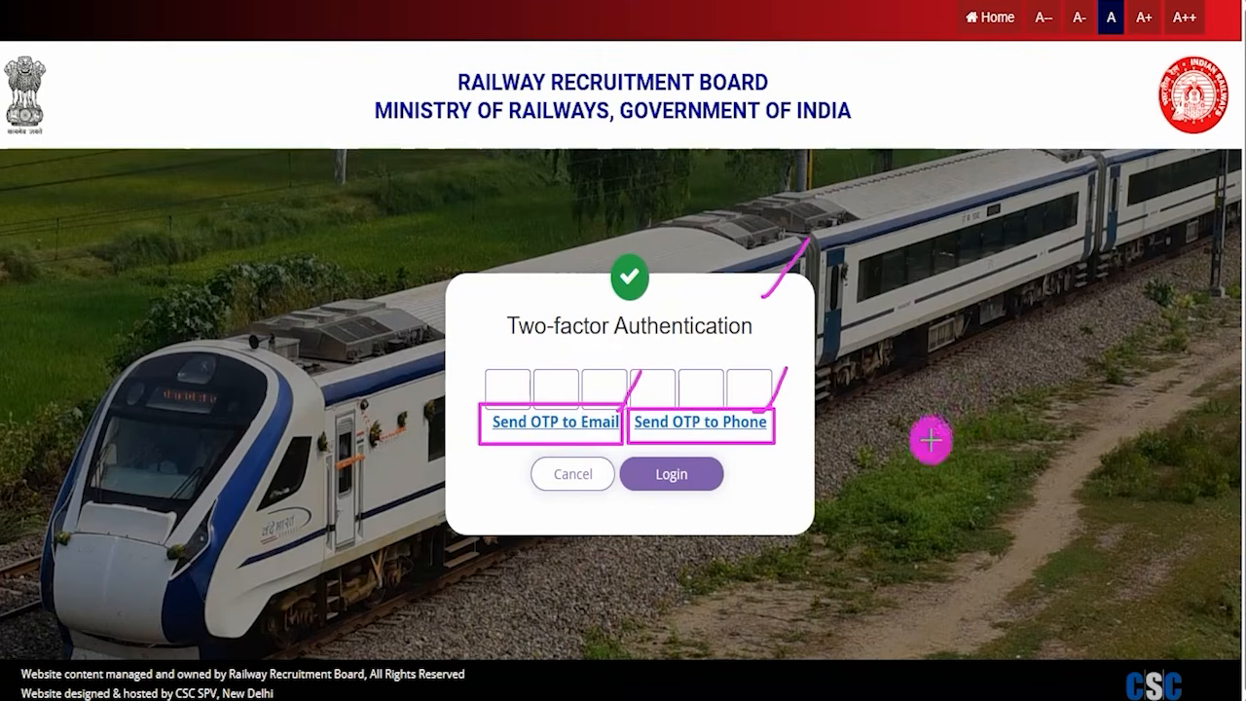
key(Escape)
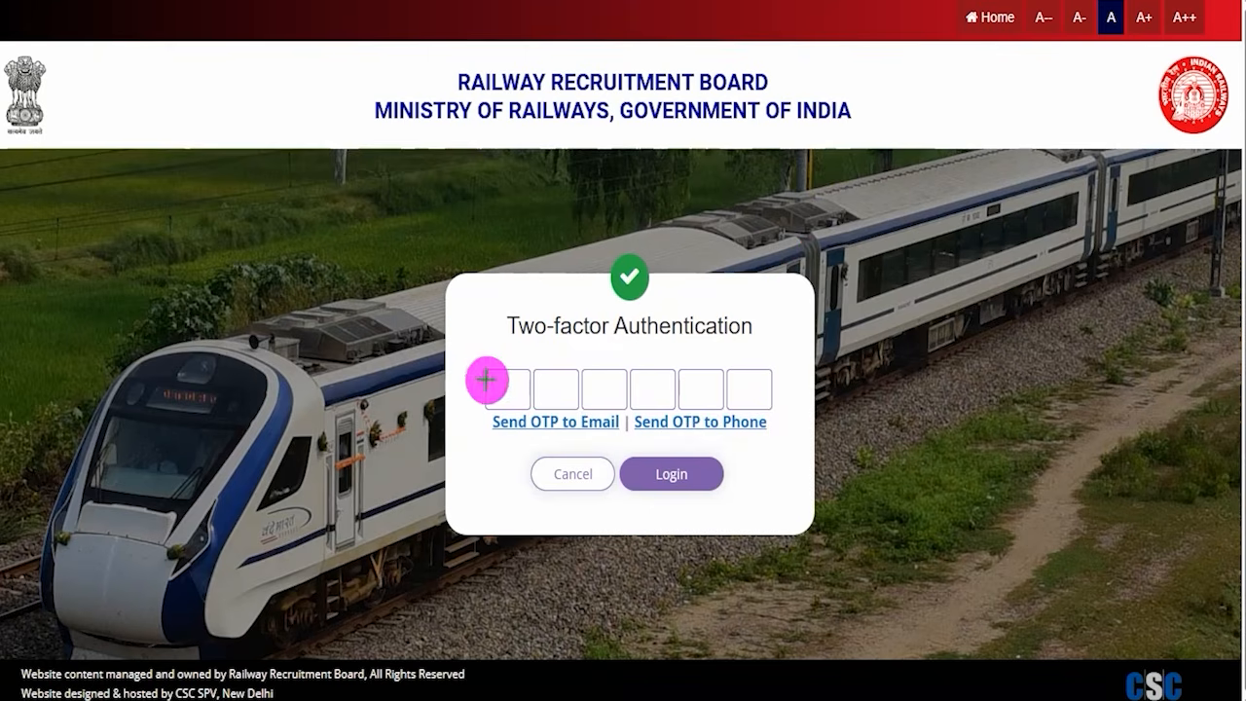
- Underline the two-factor OTP boxes, draw an arrow to Login and log in to the account
drag(498, 390, 570, 392)
drag(665, 389, 737, 389)
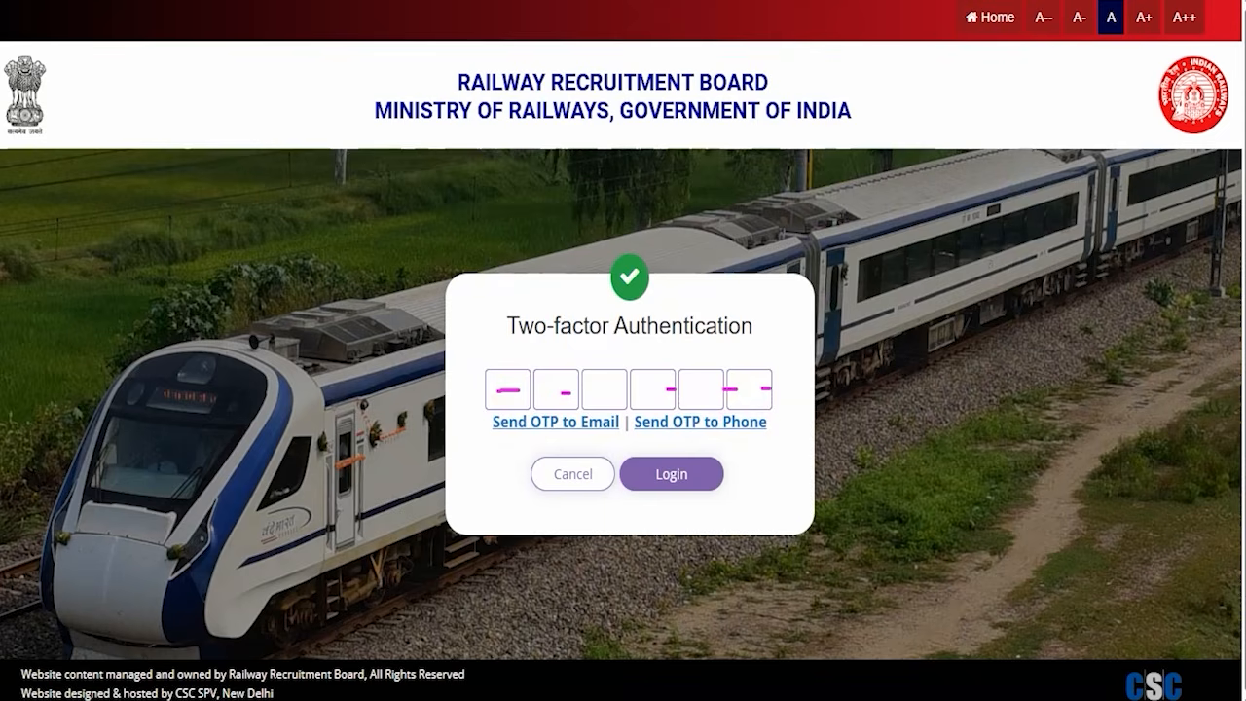
drag(956, 329, 722, 455)
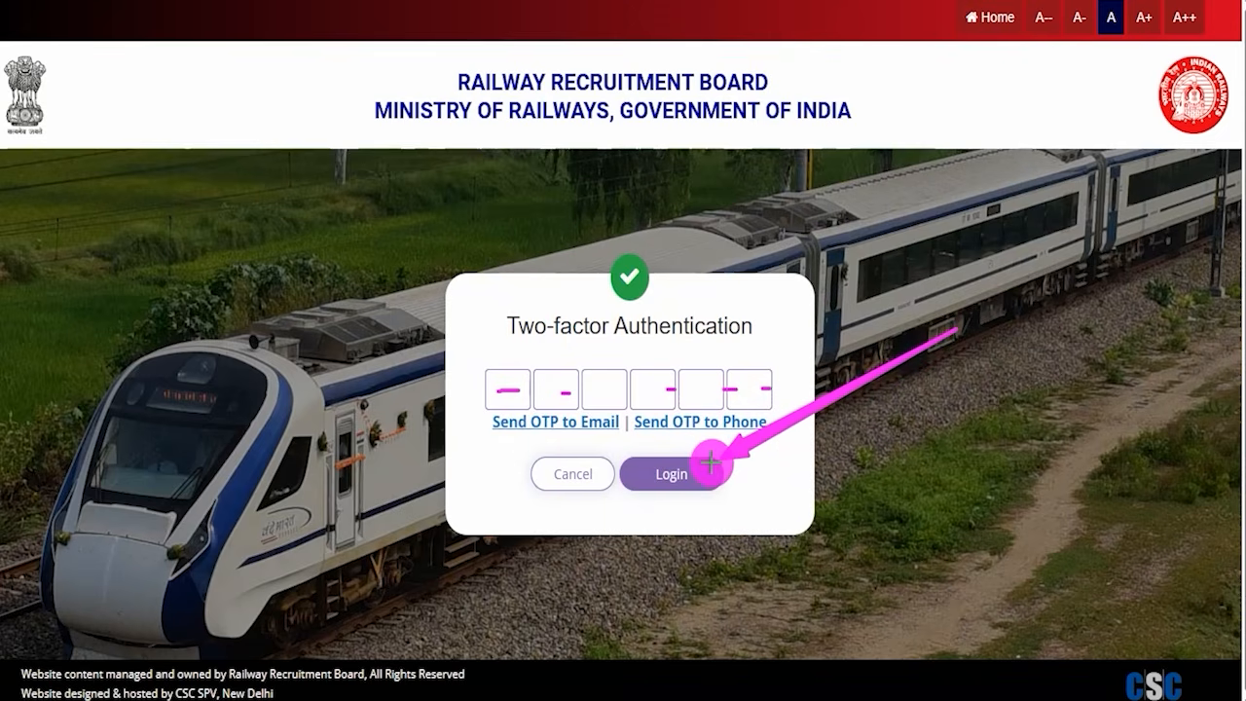
click(712, 463)
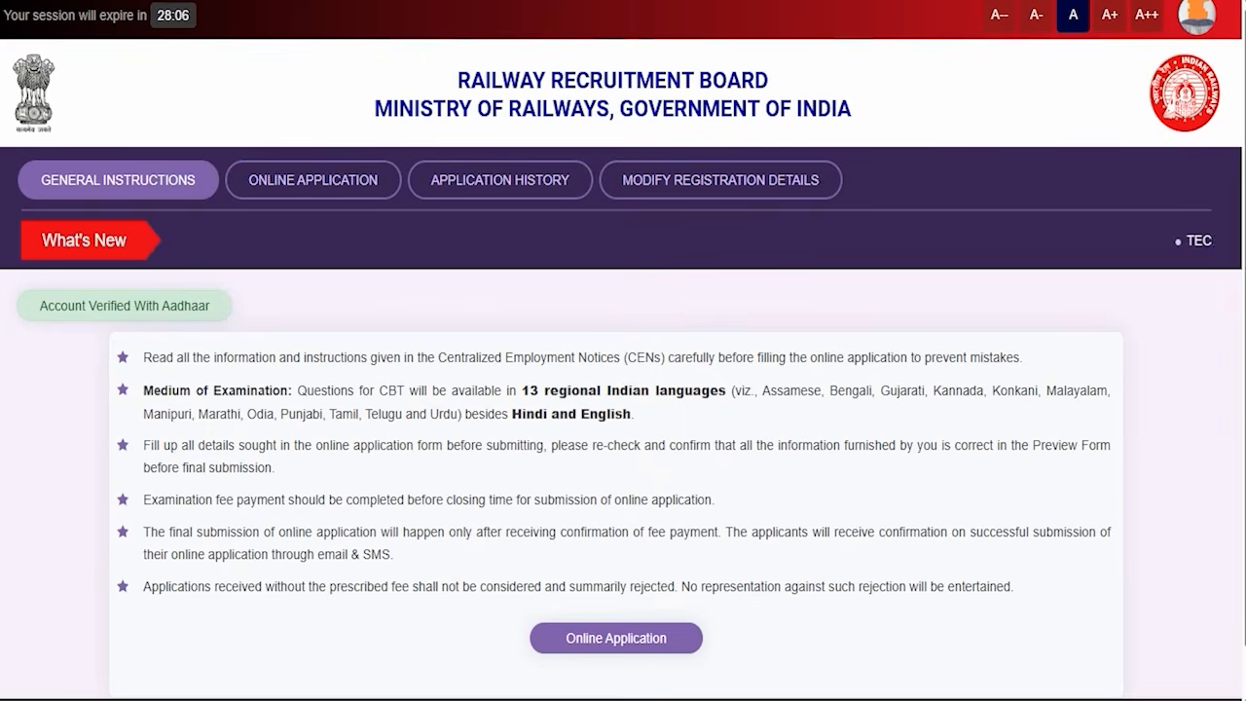
- Mark both Online Application links on the General Instructions page with a box and an arrow, and open the online application
mouse_move(492, 605)
mouse_down()
mouse_move(701, 639)
mouse_move(732, 673)
mouse_up()
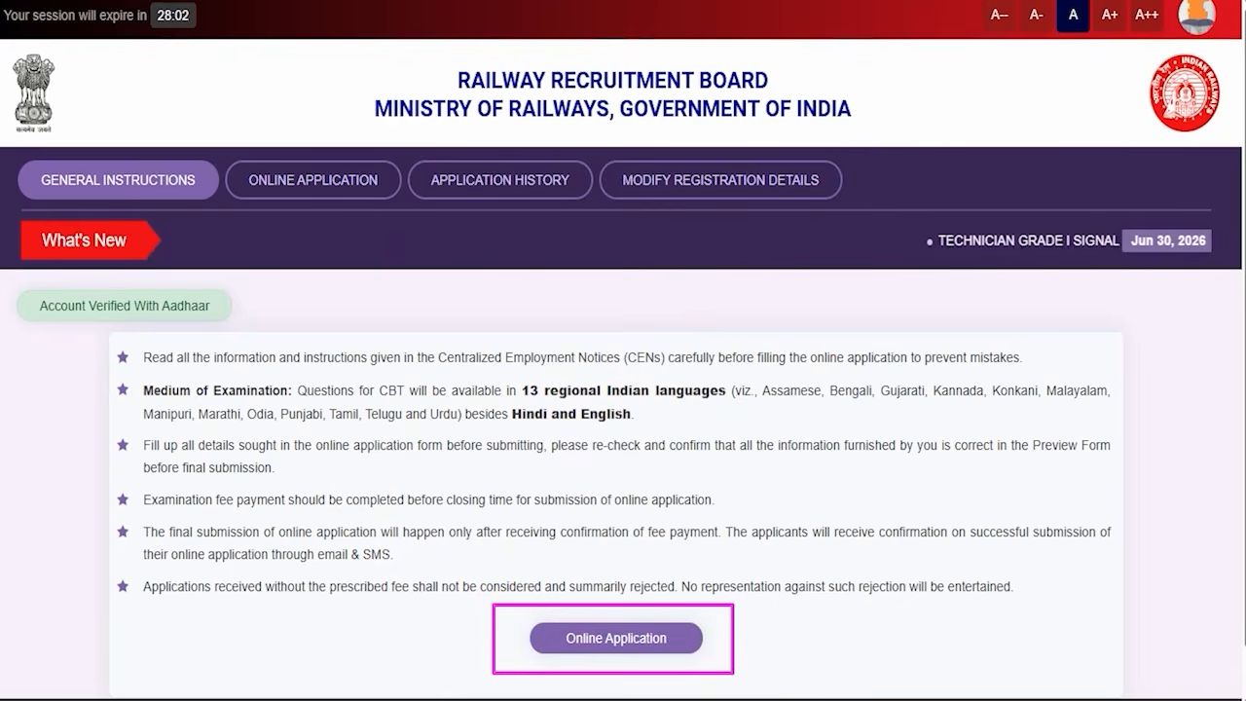
mouse_move(286, 342)
mouse_down()
mouse_move(281, 291)
mouse_move(301, 200)
mouse_up()
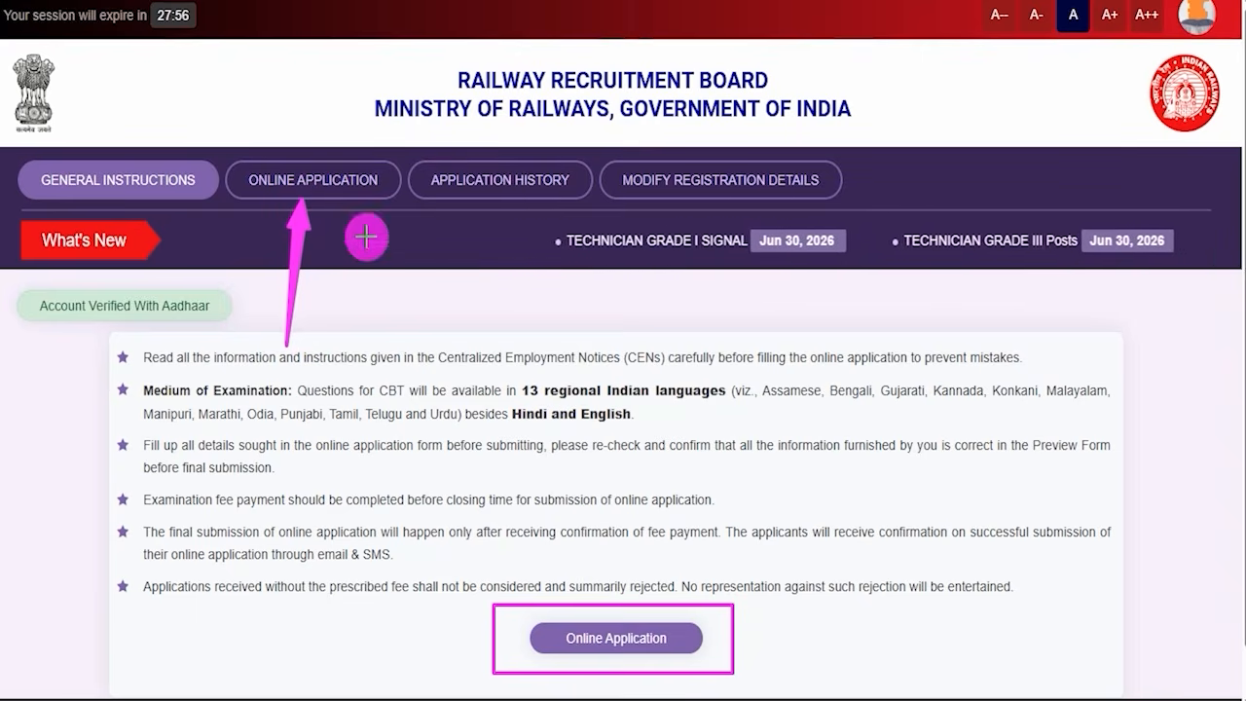
click(627, 637)
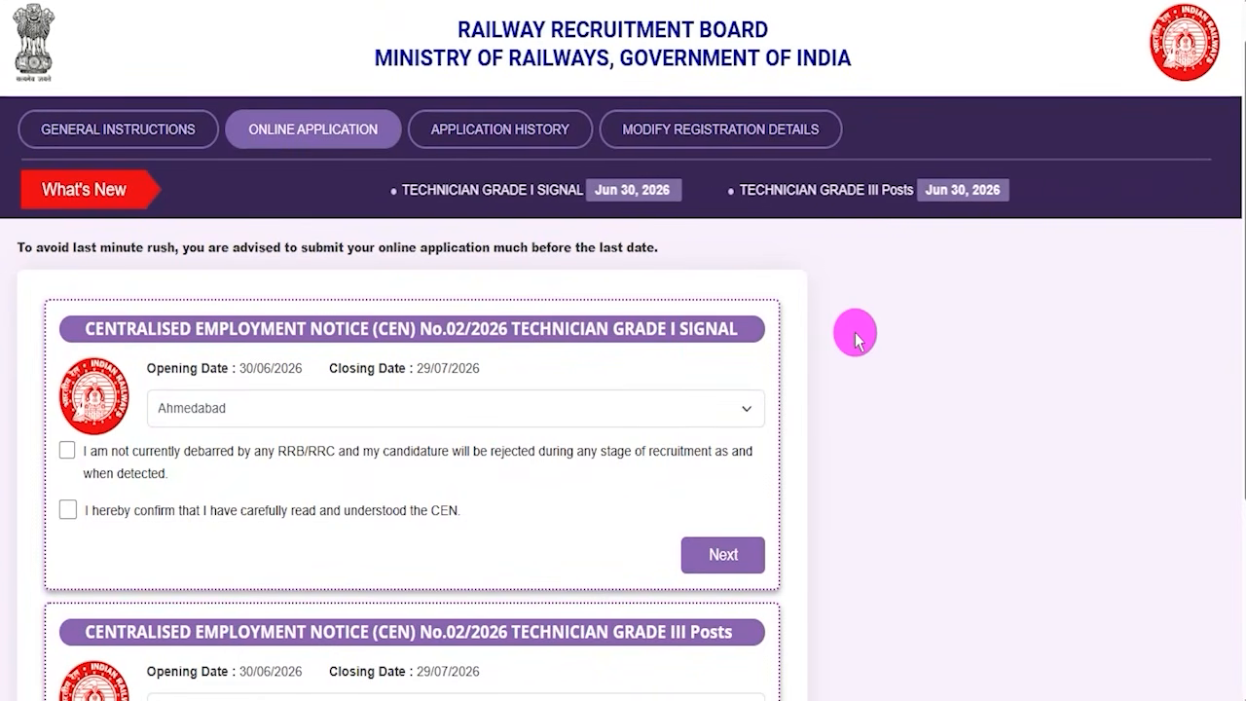
- Tick-mark the Technician Grade I Signal and Grade III Posts notices and view the list of RRBs available for application
scroll(854, 337, down, 2)
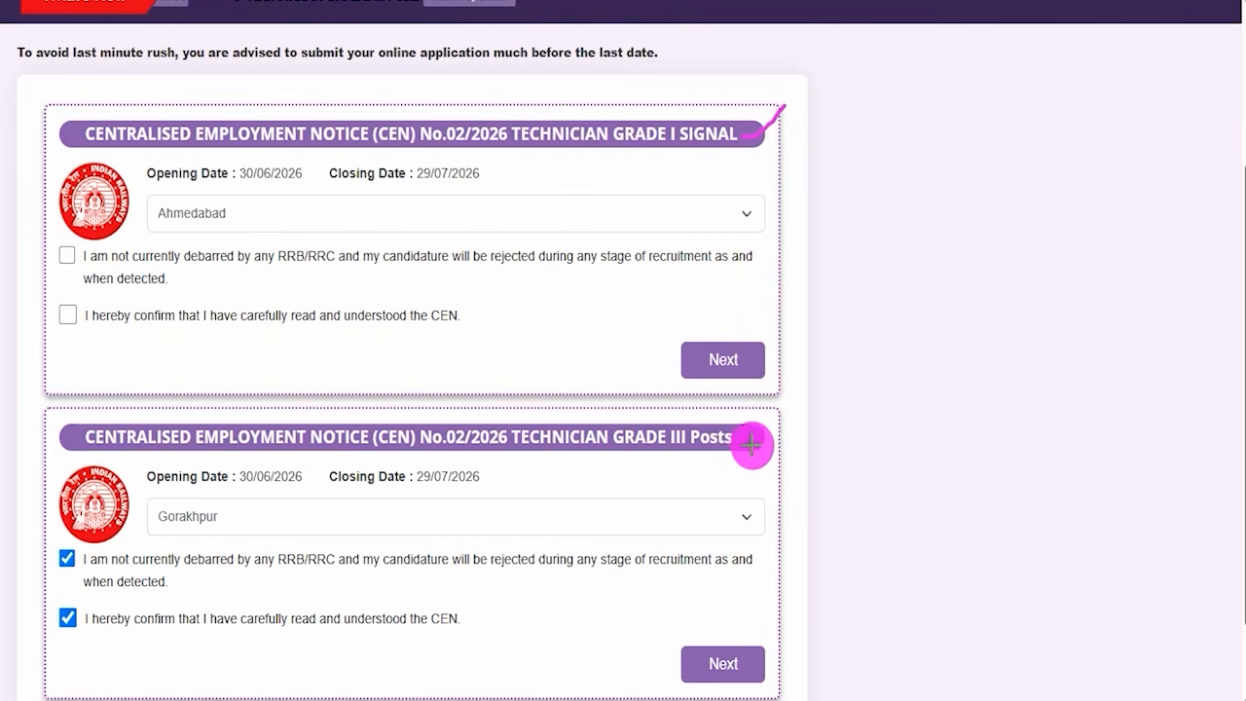
drag(752, 439, 810, 390)
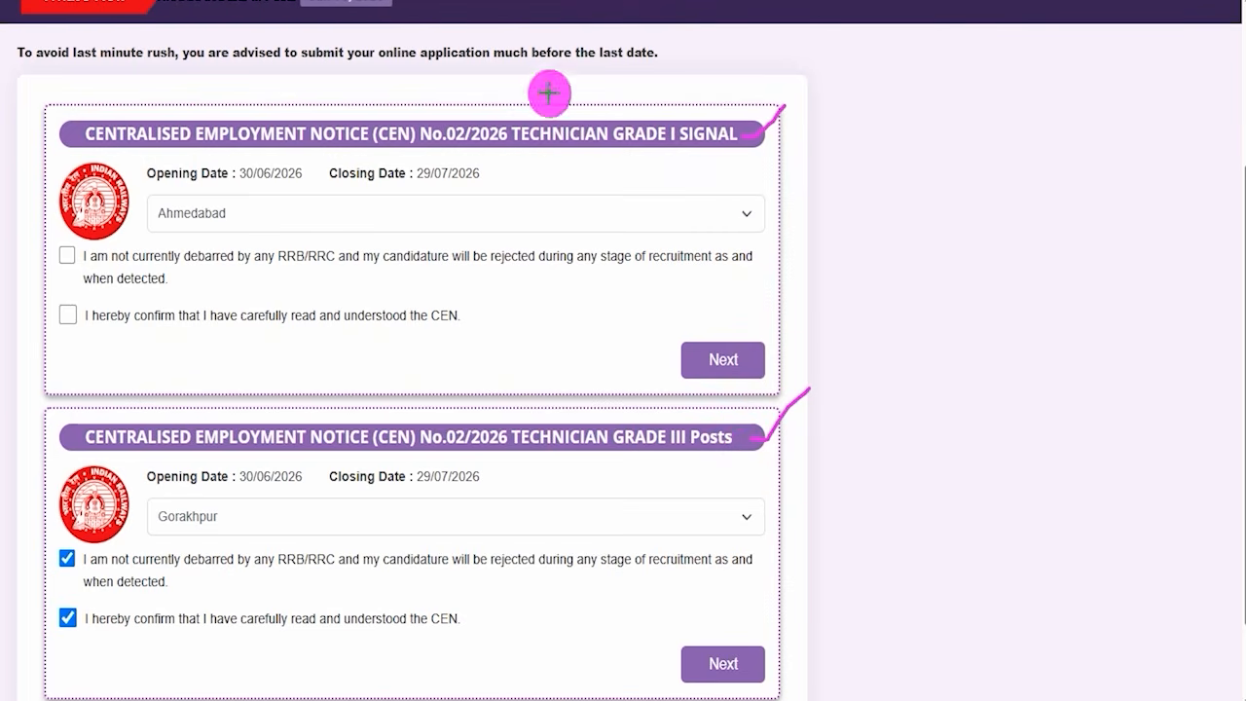
click(312, 514)
click(311, 514)
click(304, 216)
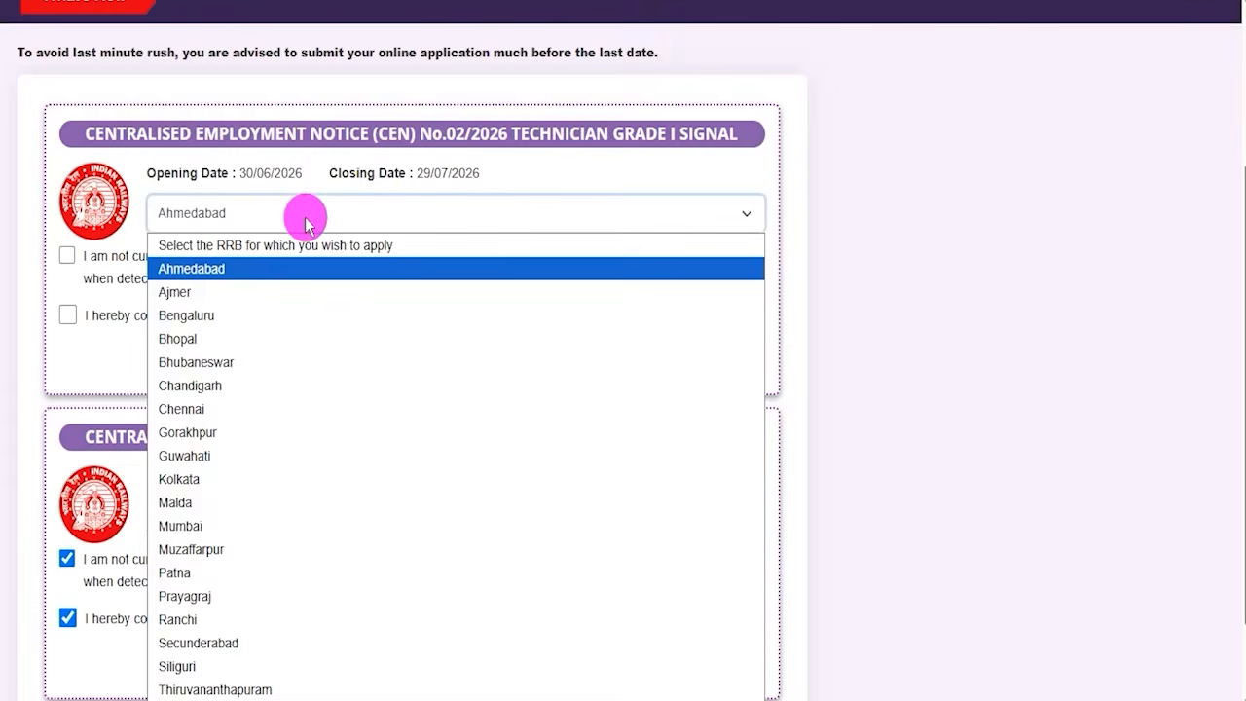
click(302, 216)
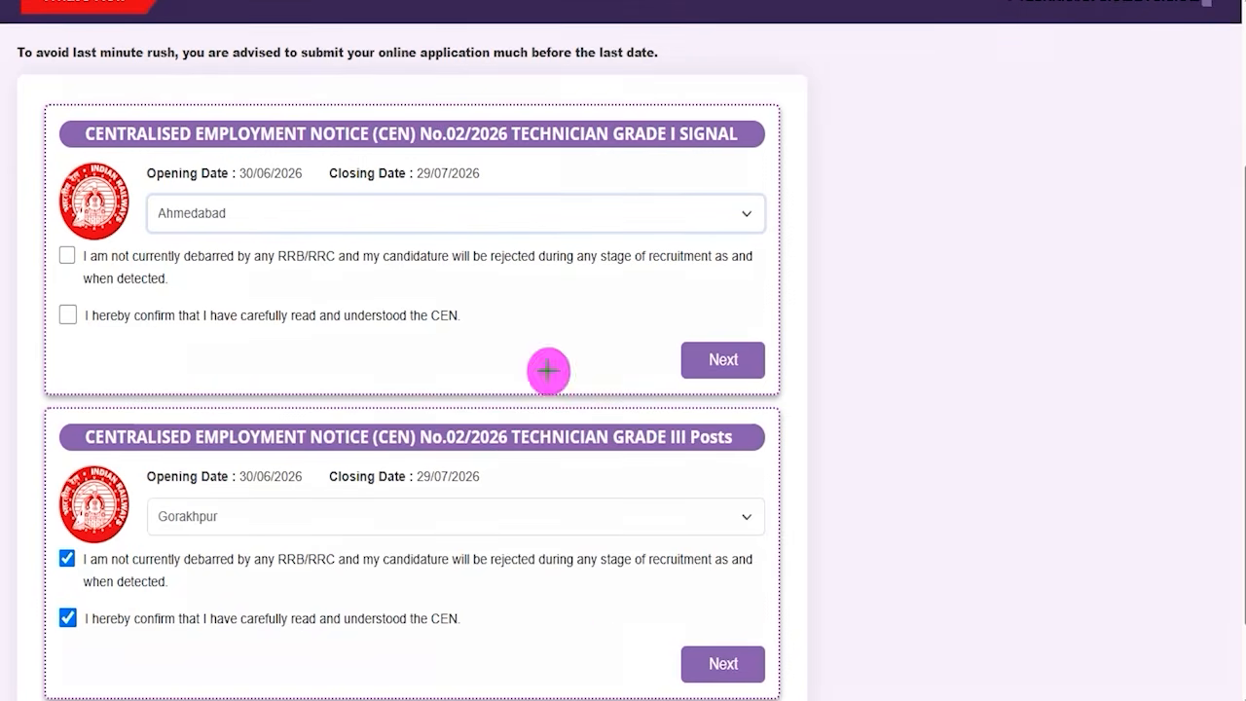
- Outline Next under the Technician Grade III Posts notice and tick-mark both notice titles and Next
mouse_move(634, 614)
mouse_down()
mouse_move(772, 670)
mouse_move(796, 697)
mouse_up()
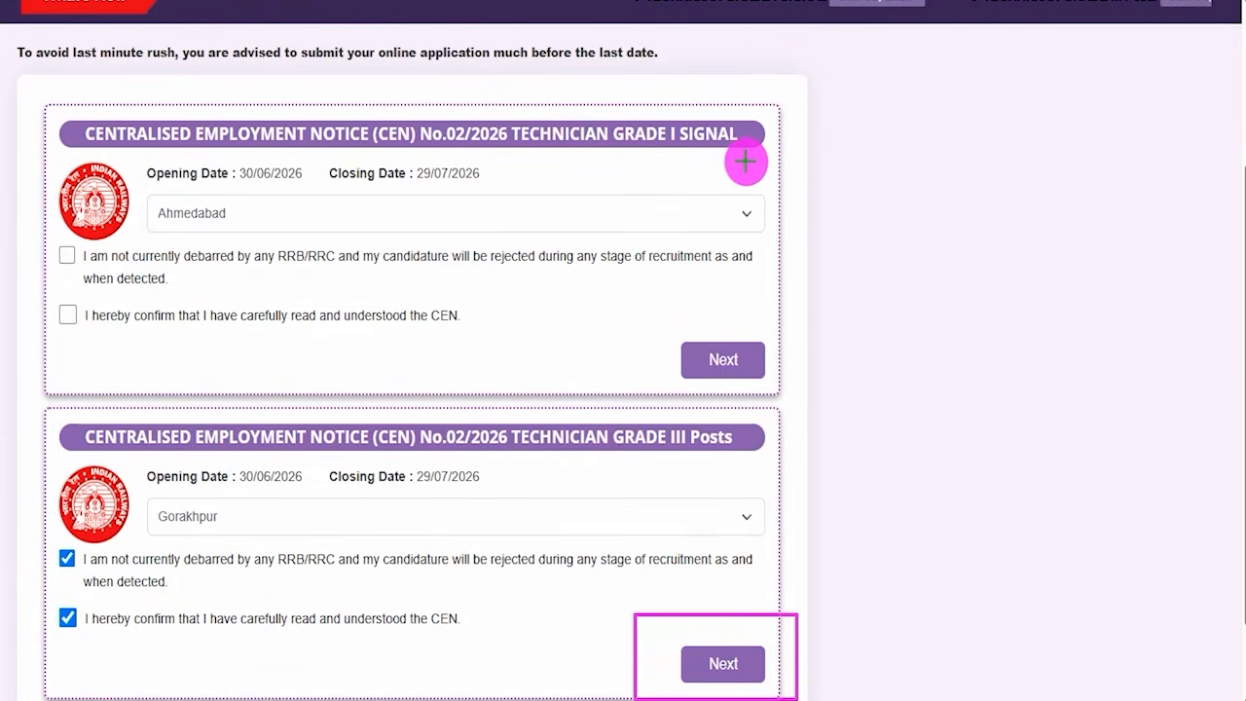
drag(745, 146, 783, 103)
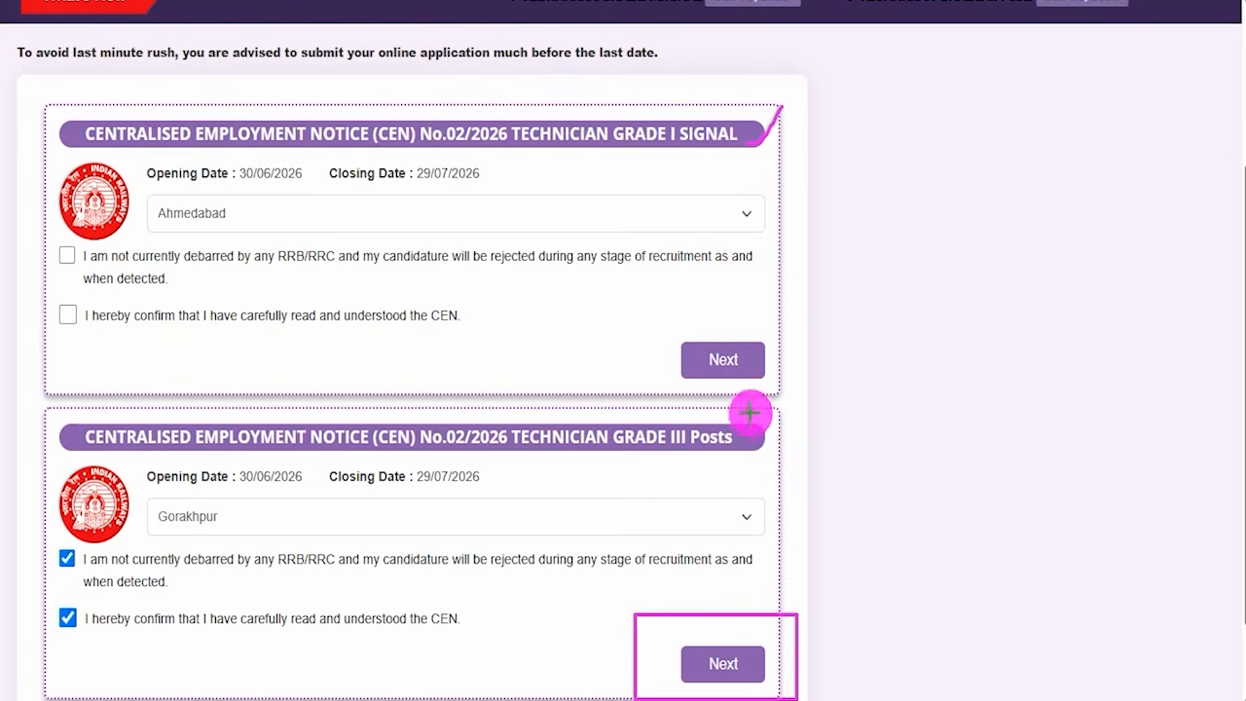
drag(741, 439, 784, 389)
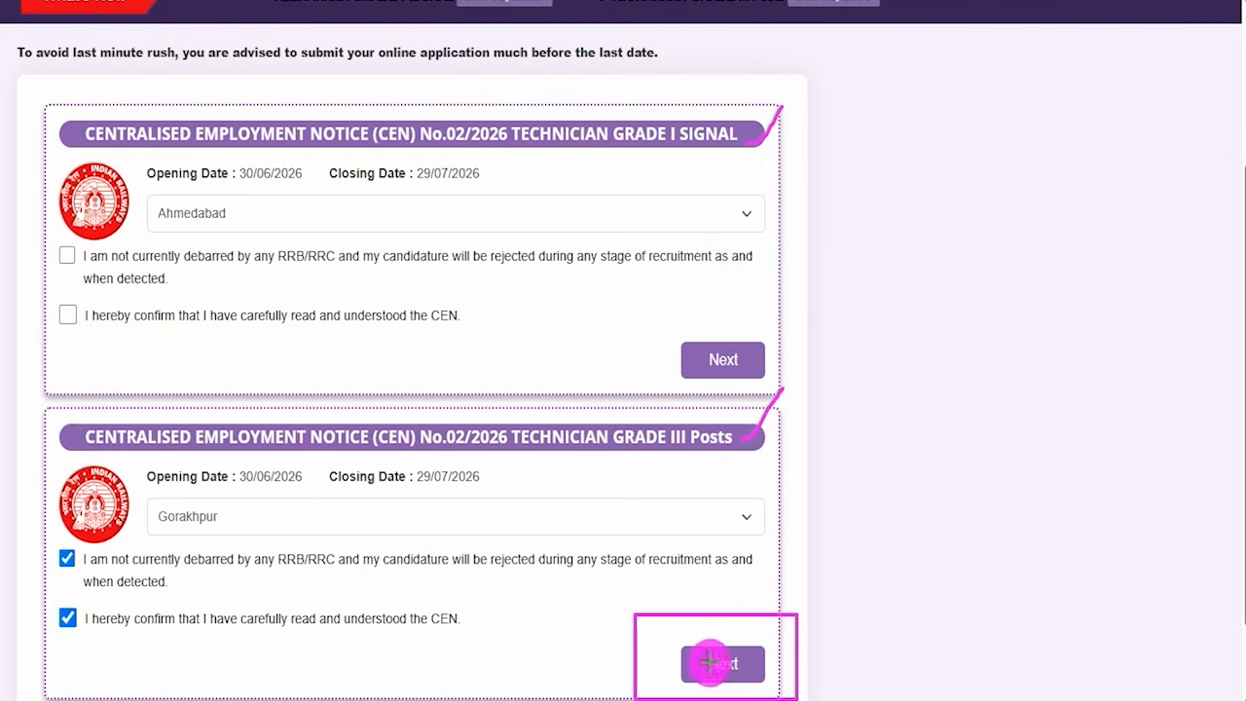
drag(767, 657, 821, 580)
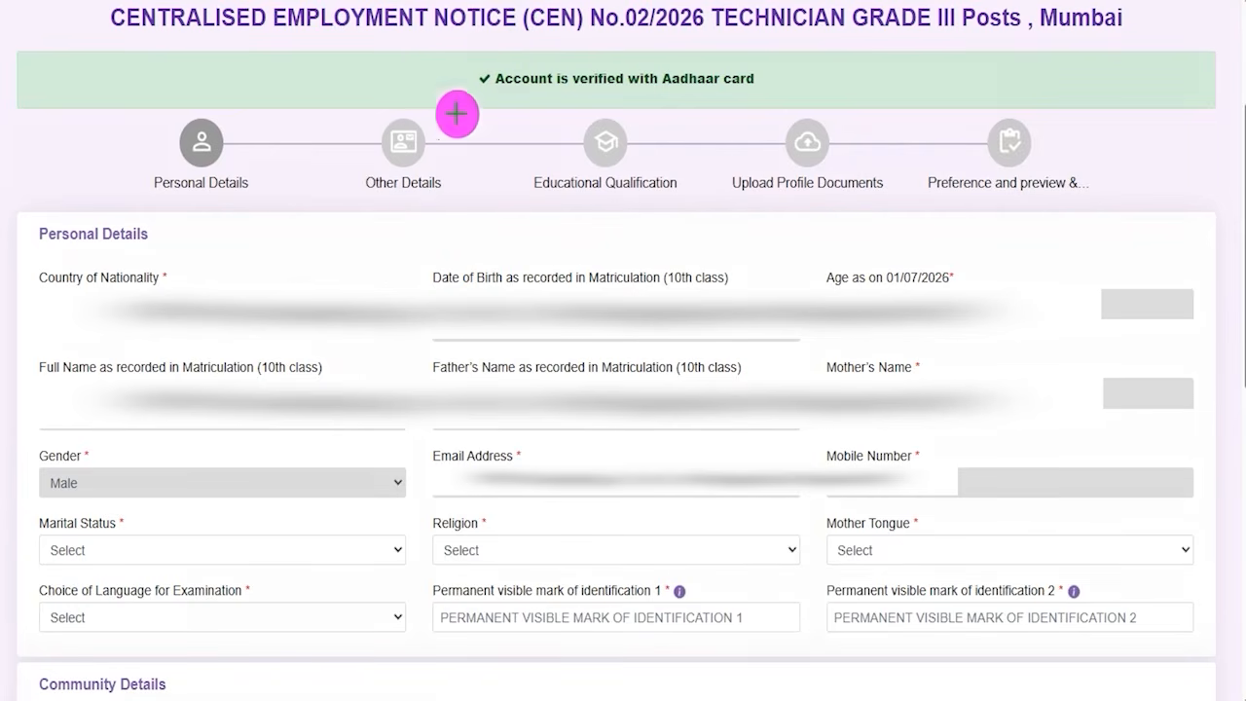
- Set the marital status to Unmarried, religion to Hindu, mother tongue to Nepali and the examination language to Hindi
drag(356, 253, 402, 205)
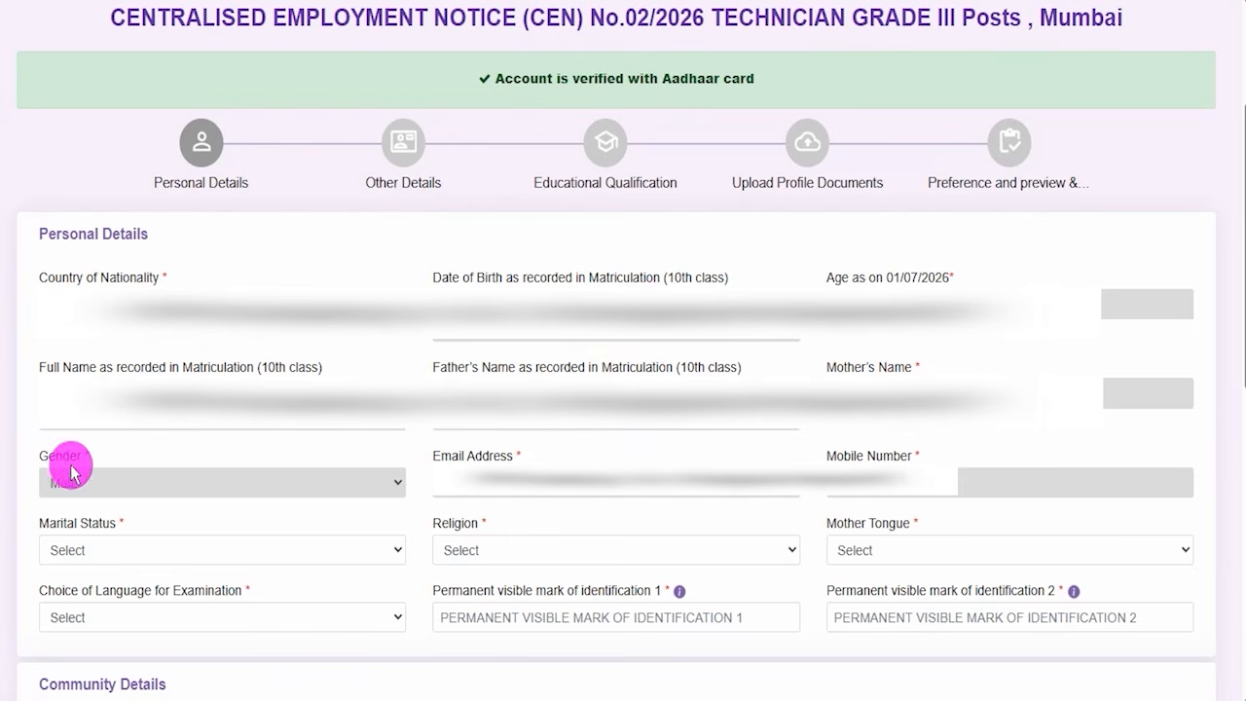
click(111, 551)
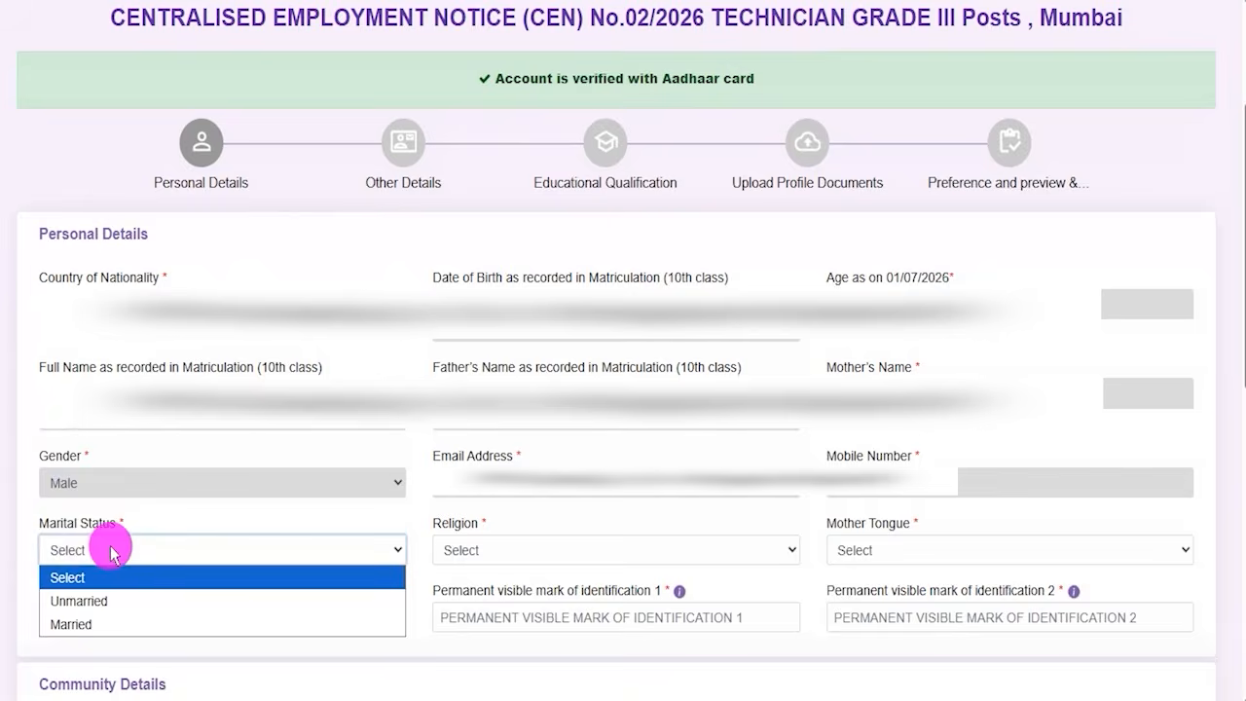
click(77, 601)
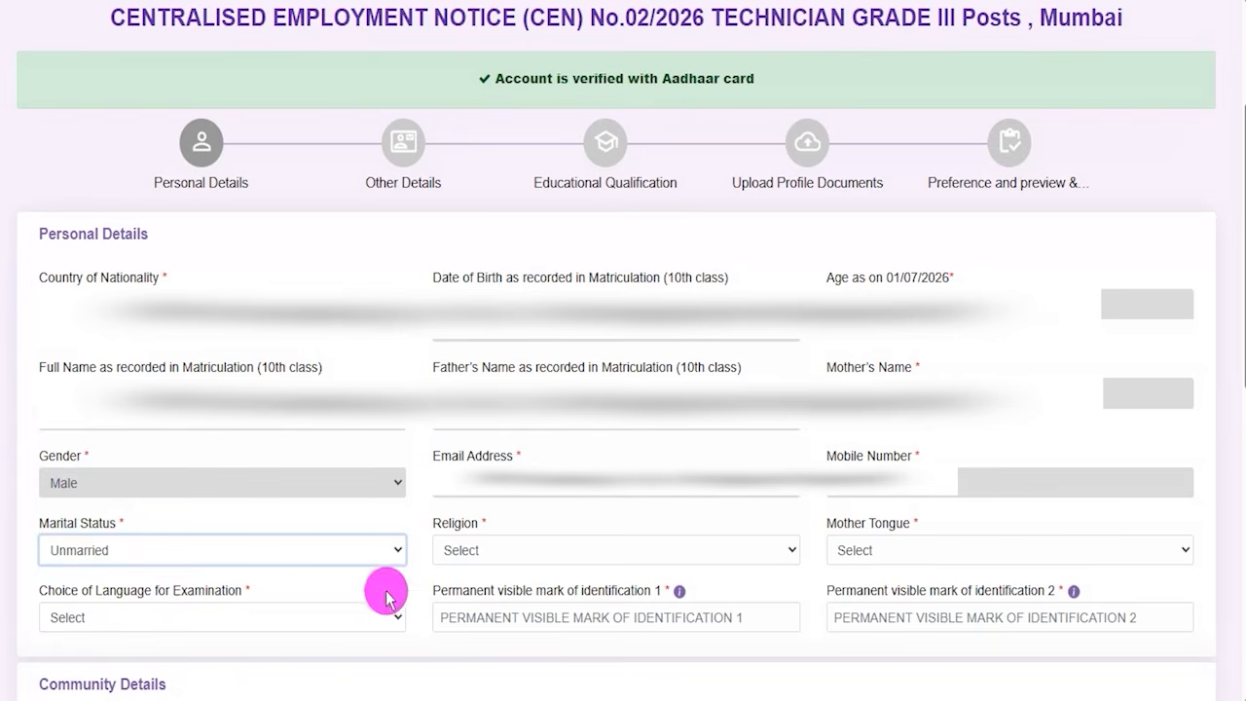
click(471, 554)
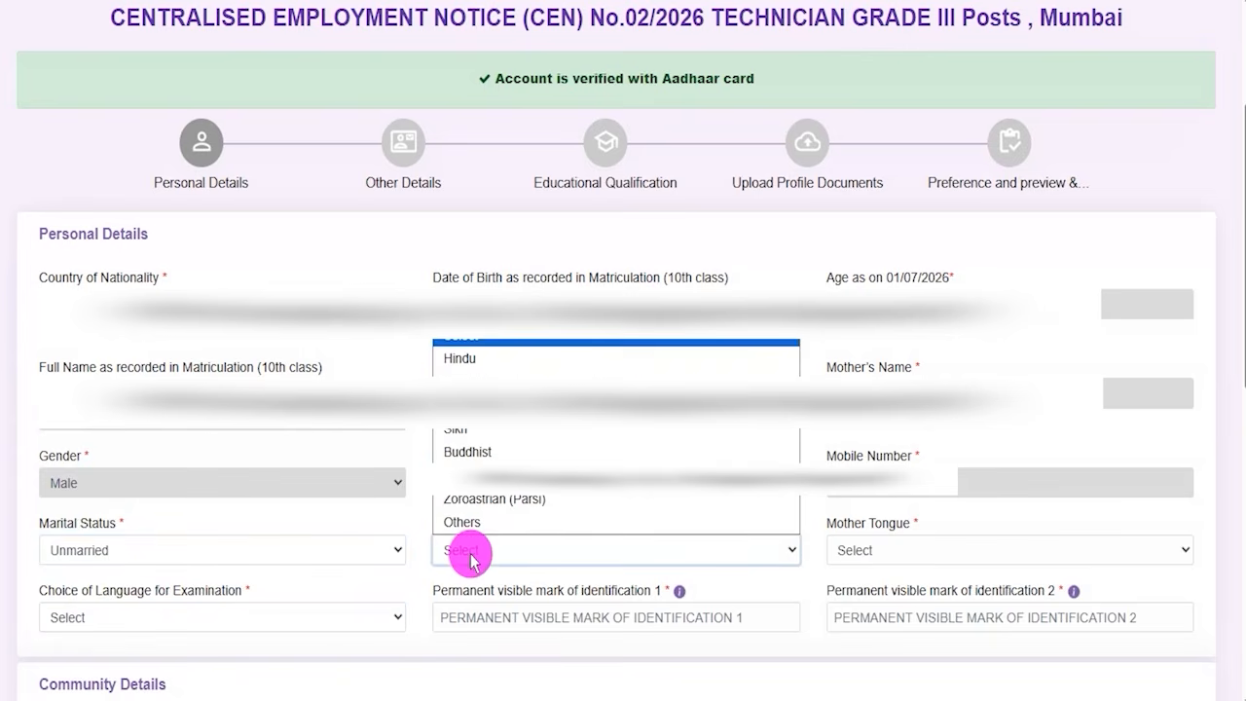
click(491, 356)
click(908, 550)
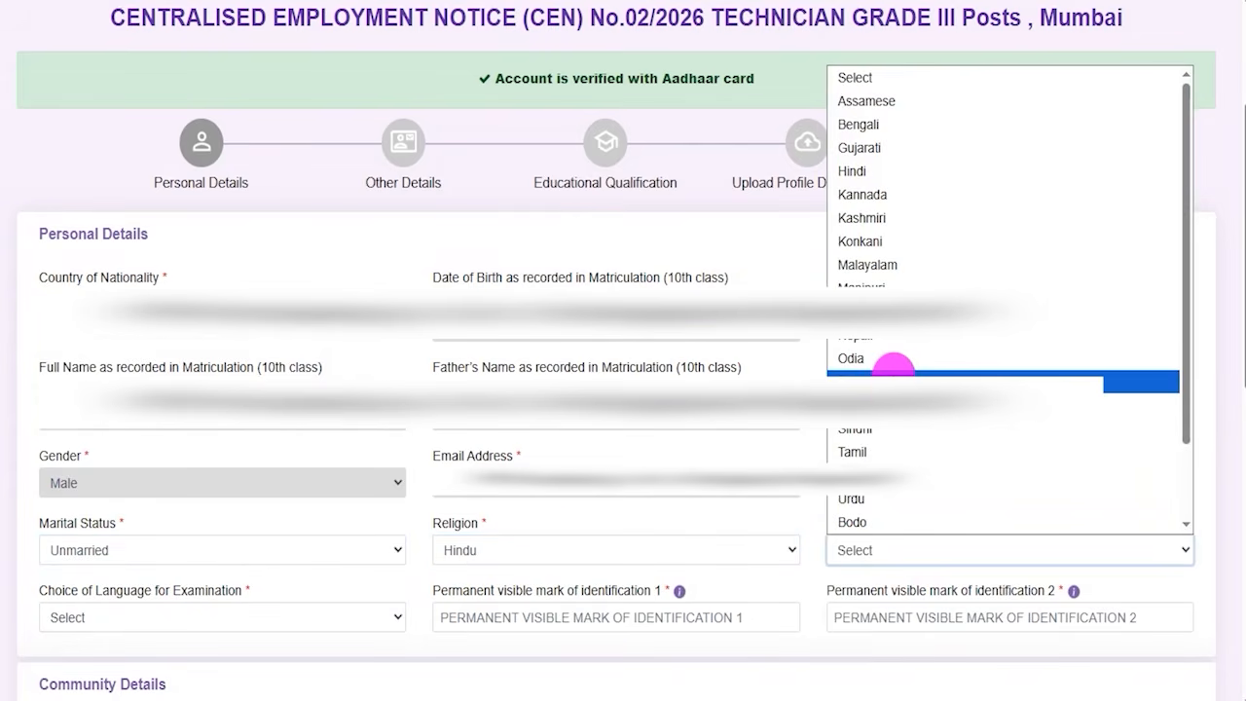
click(861, 337)
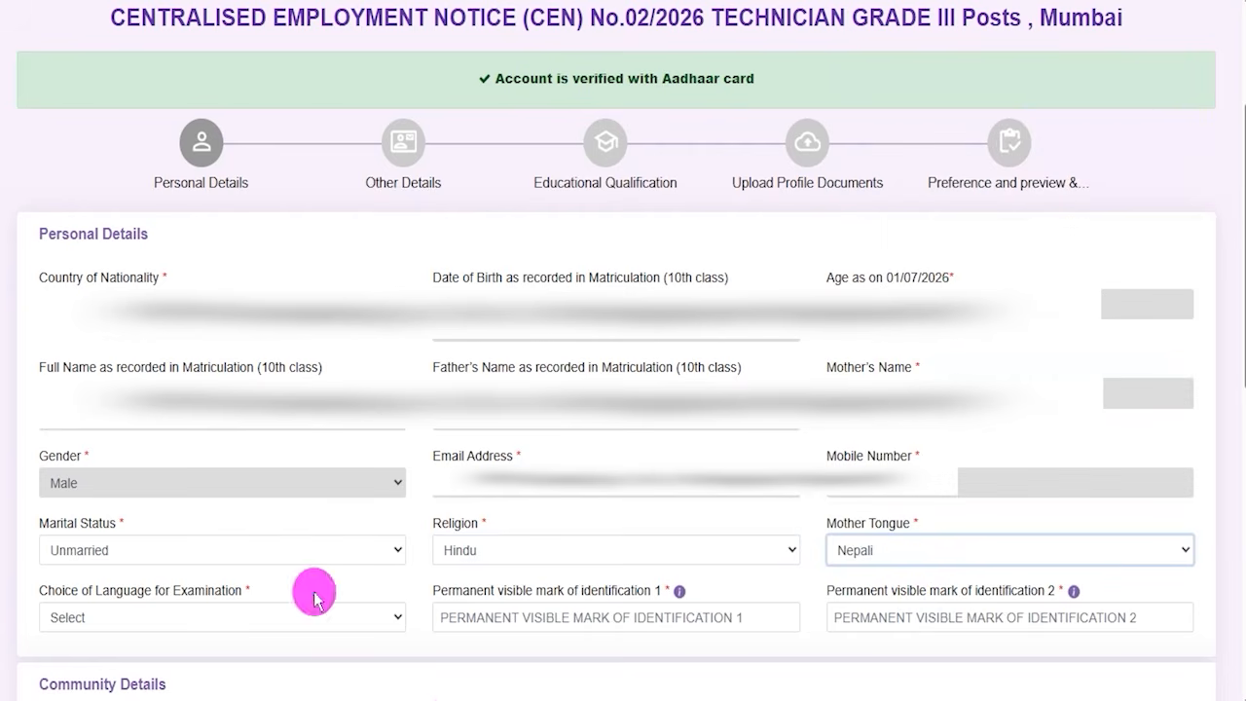
click(121, 619)
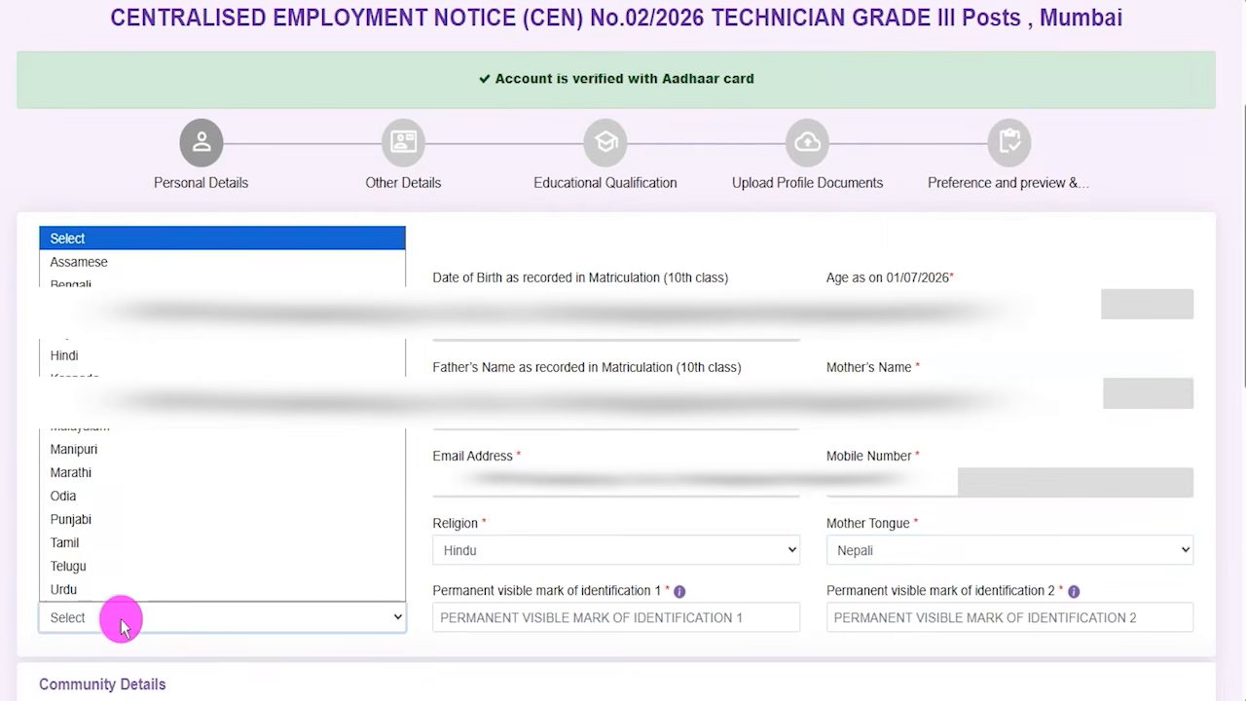
click(84, 356)
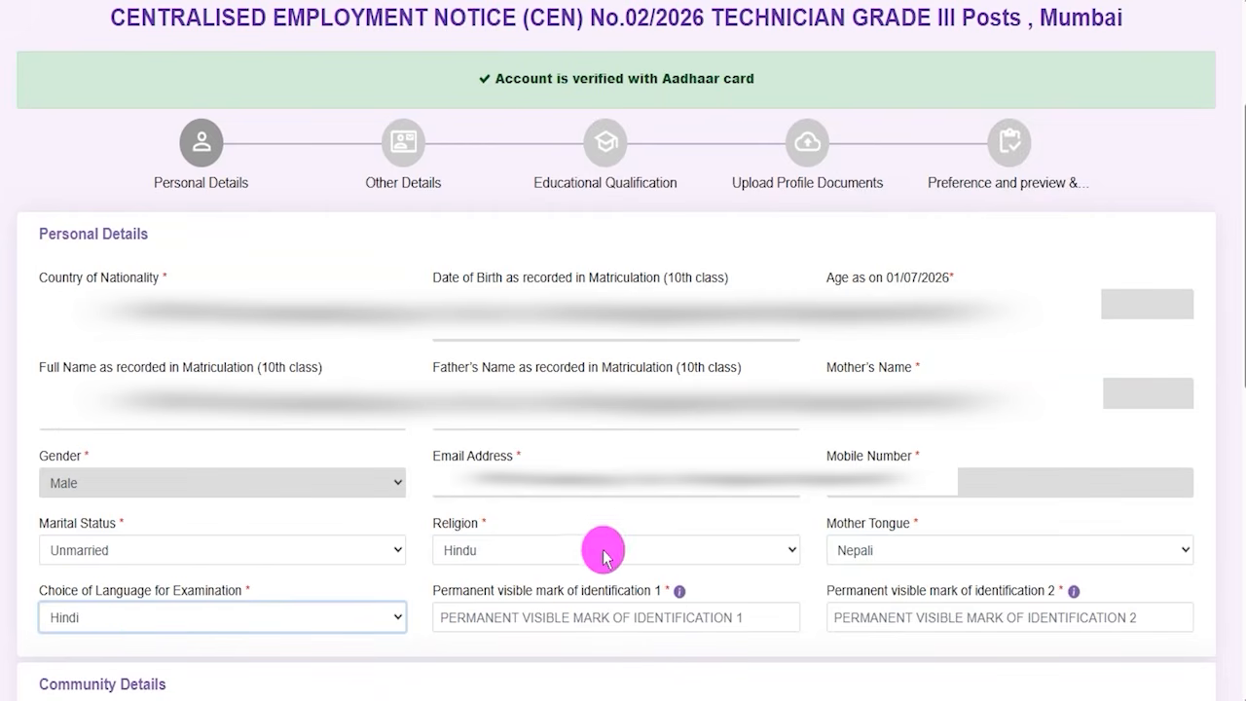
- Enter LEG as permanent visible identification mark 1 and NO MARK as identification mark 2
drag(453, 593, 557, 595)
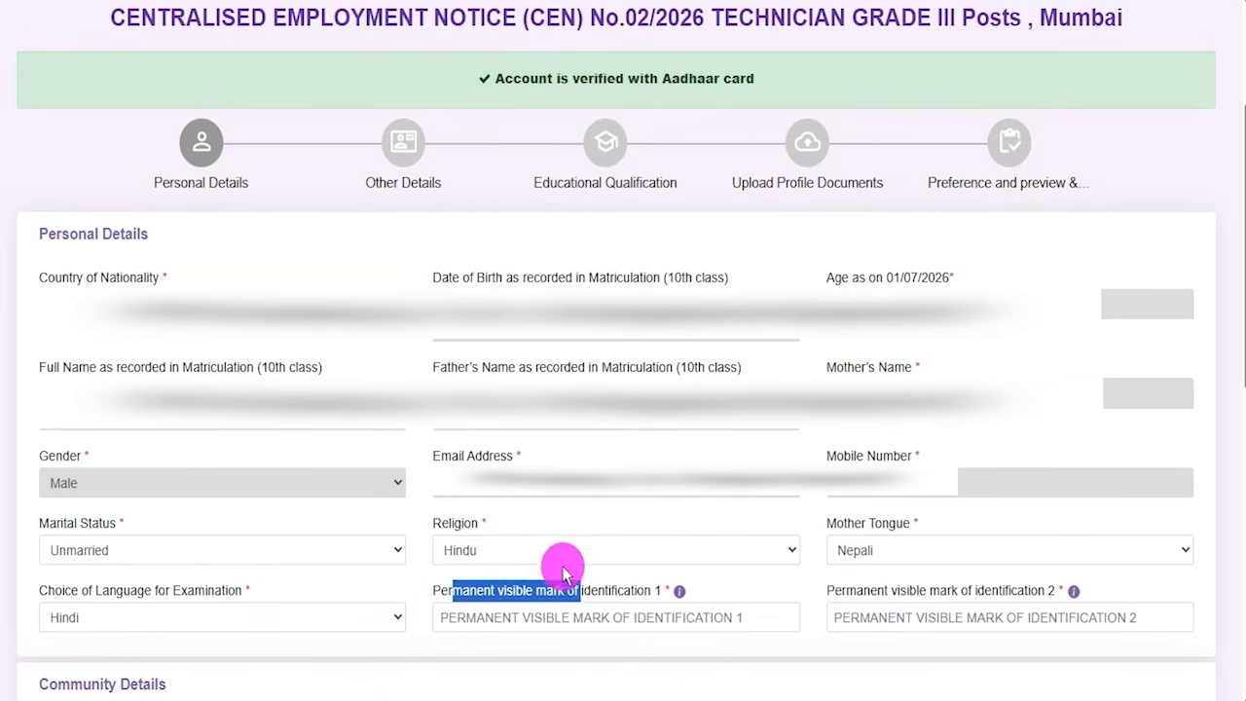
click(551, 615)
text(LEG)
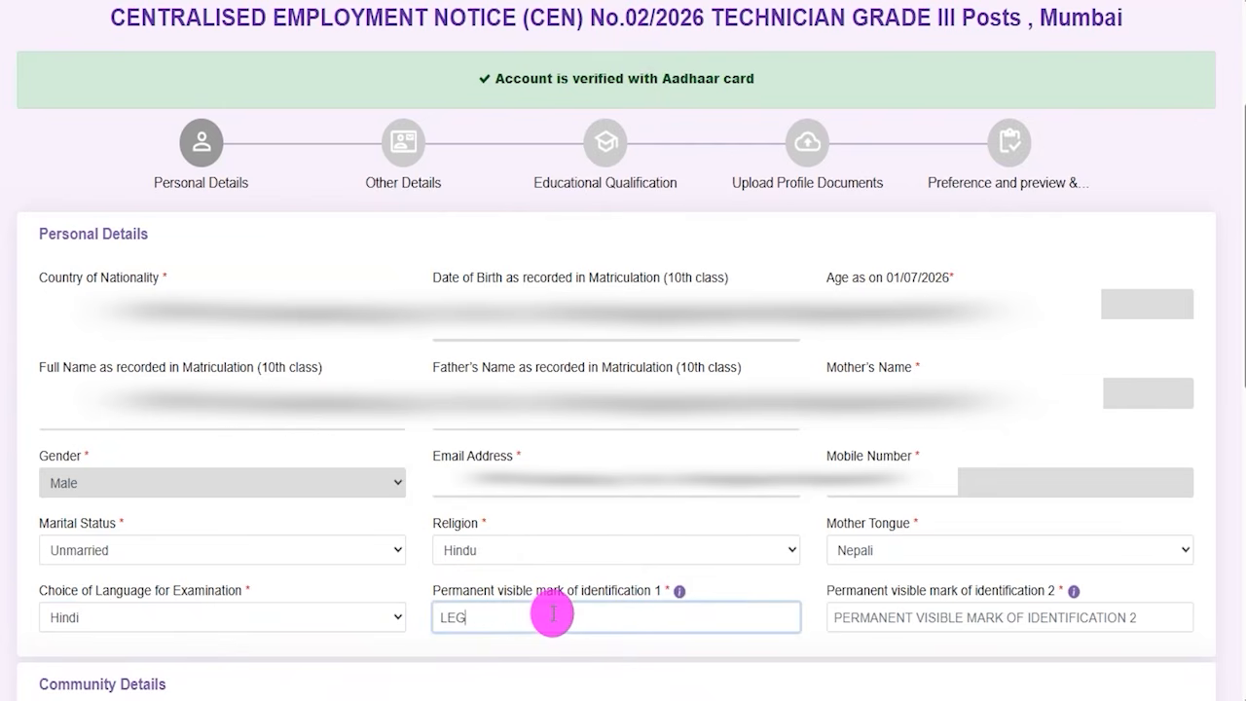
click(959, 619)
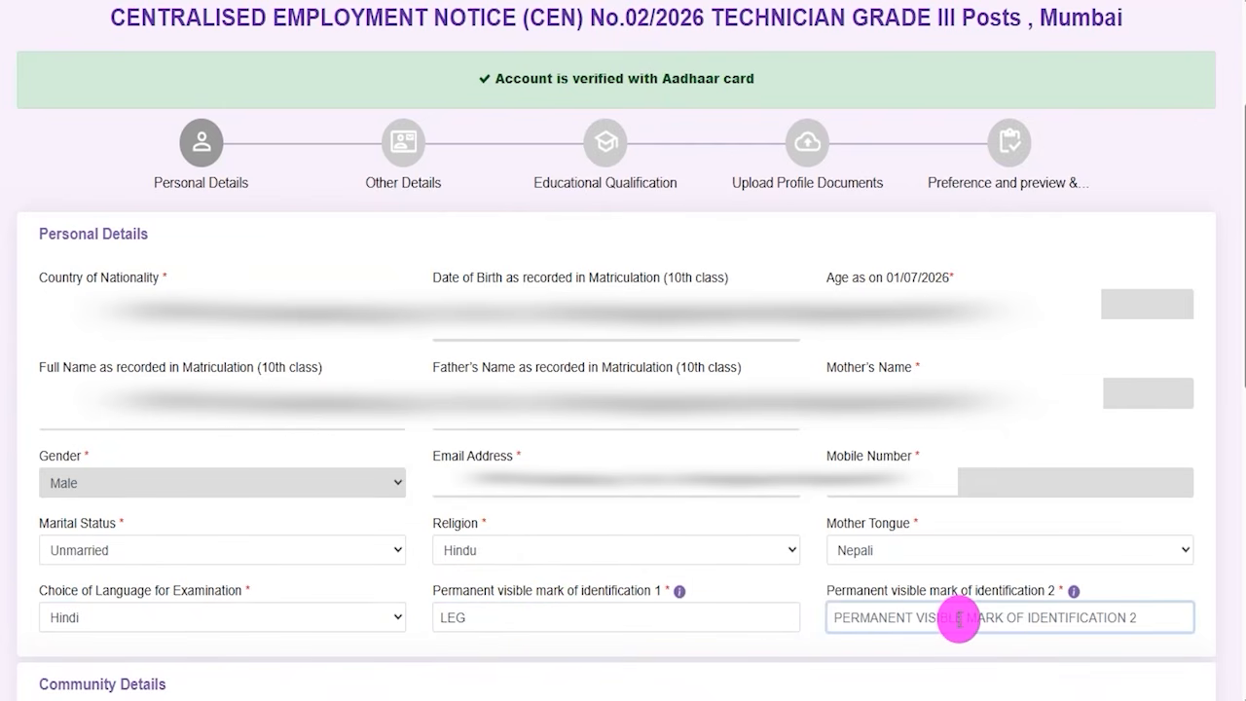
text(NO MARK)
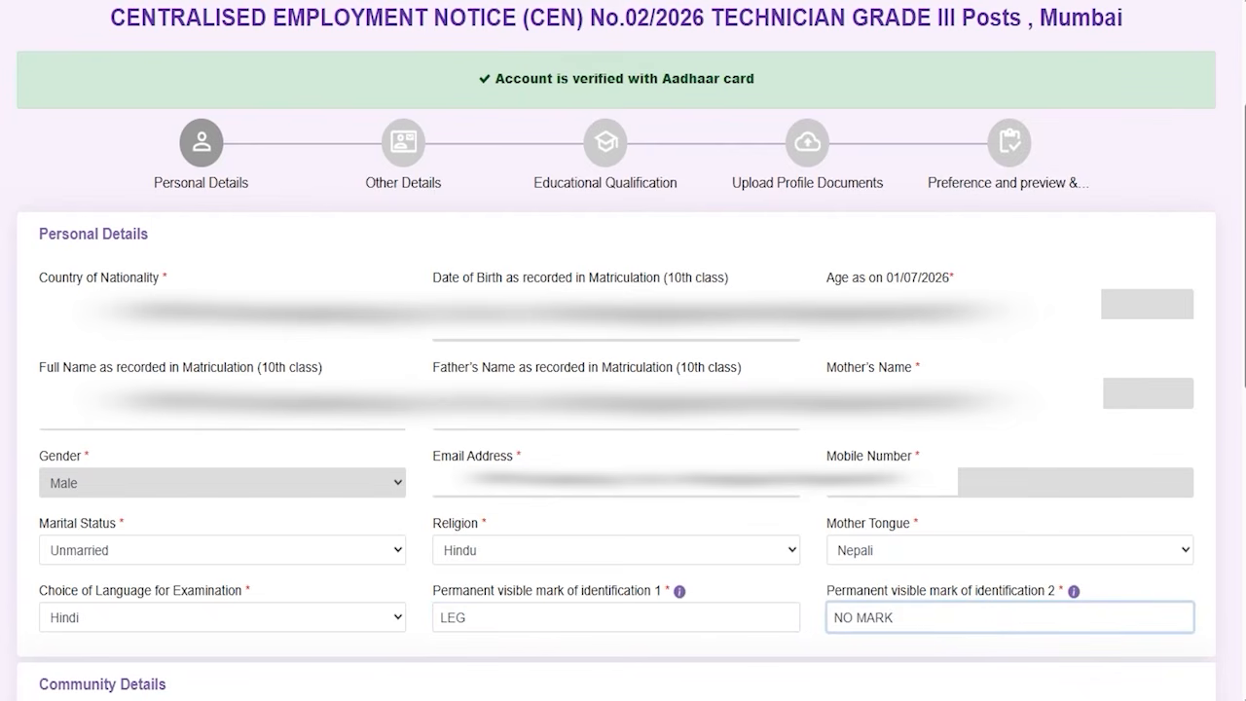
- Tick-mark the Community Details heading and select SC (Scheduled Caste) as the community
drag(171, 684, 195, 665)
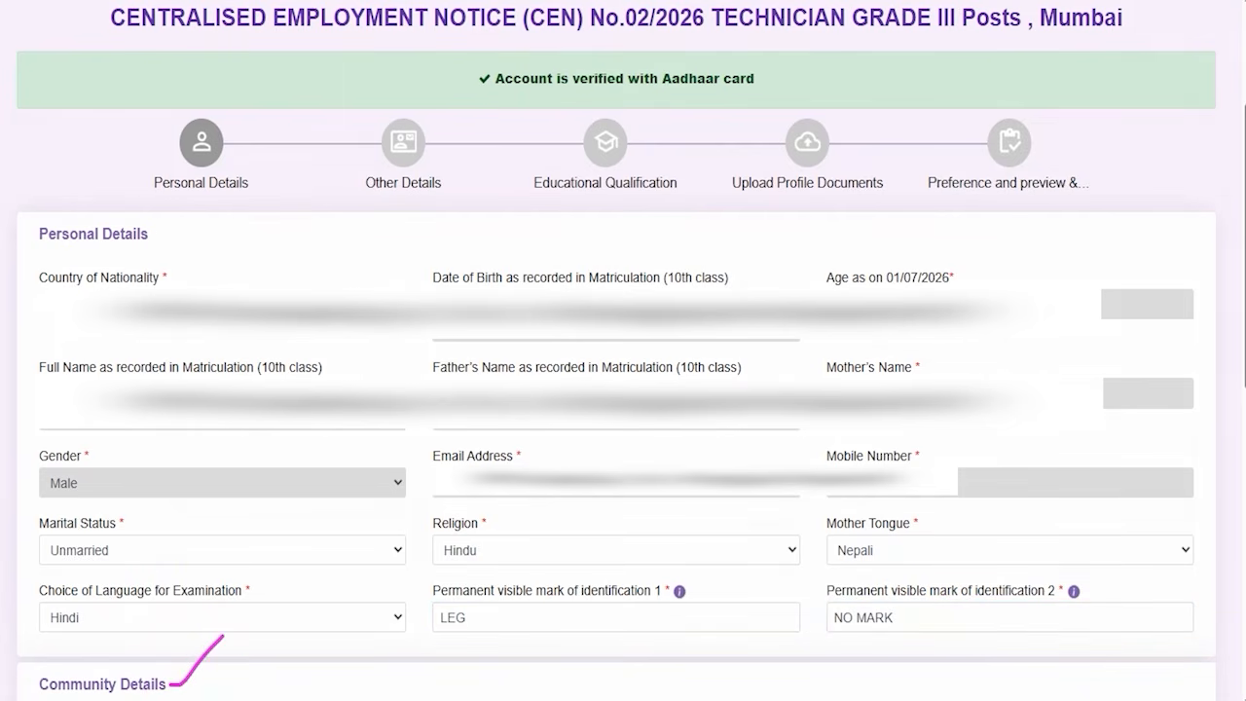
scroll(717, 356, down, 5)
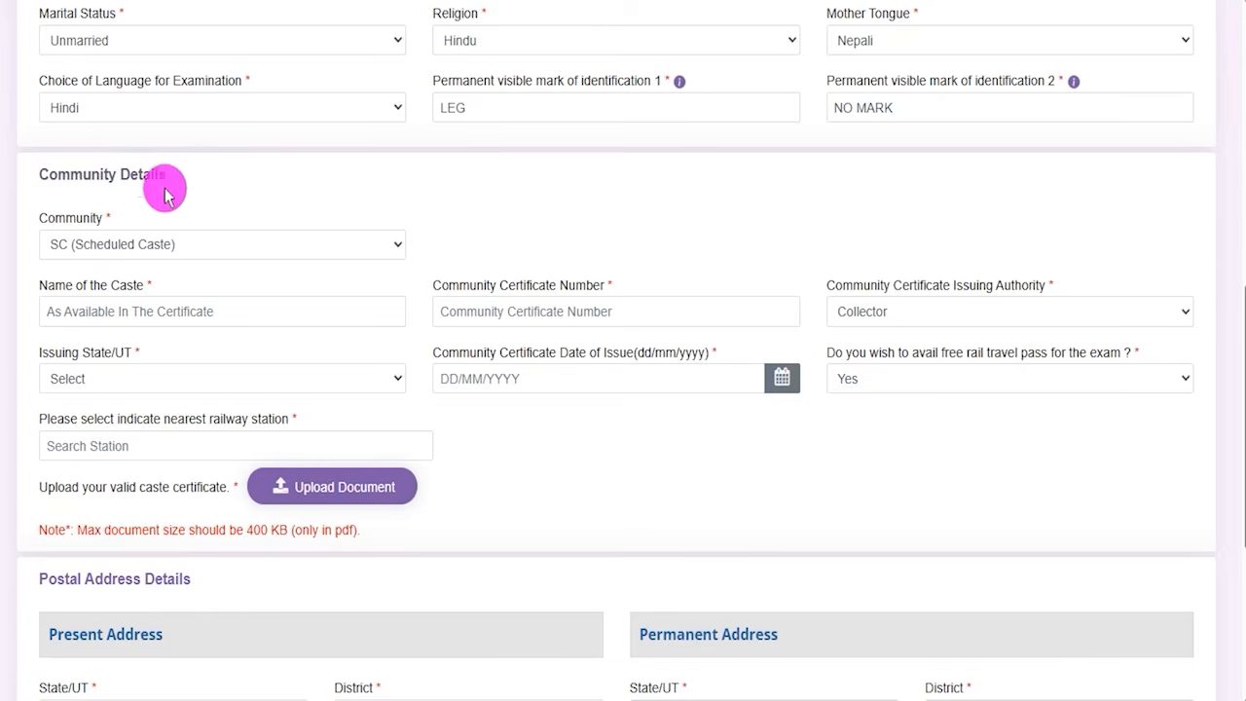
click(173, 244)
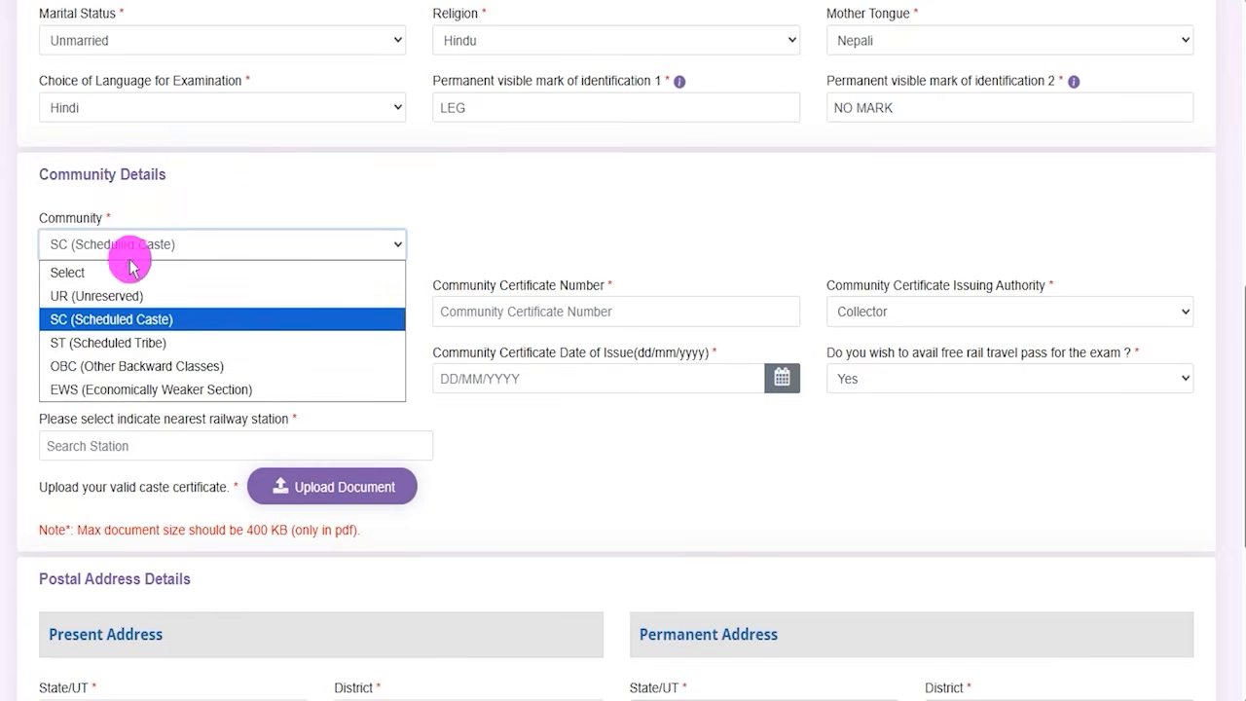
click(117, 319)
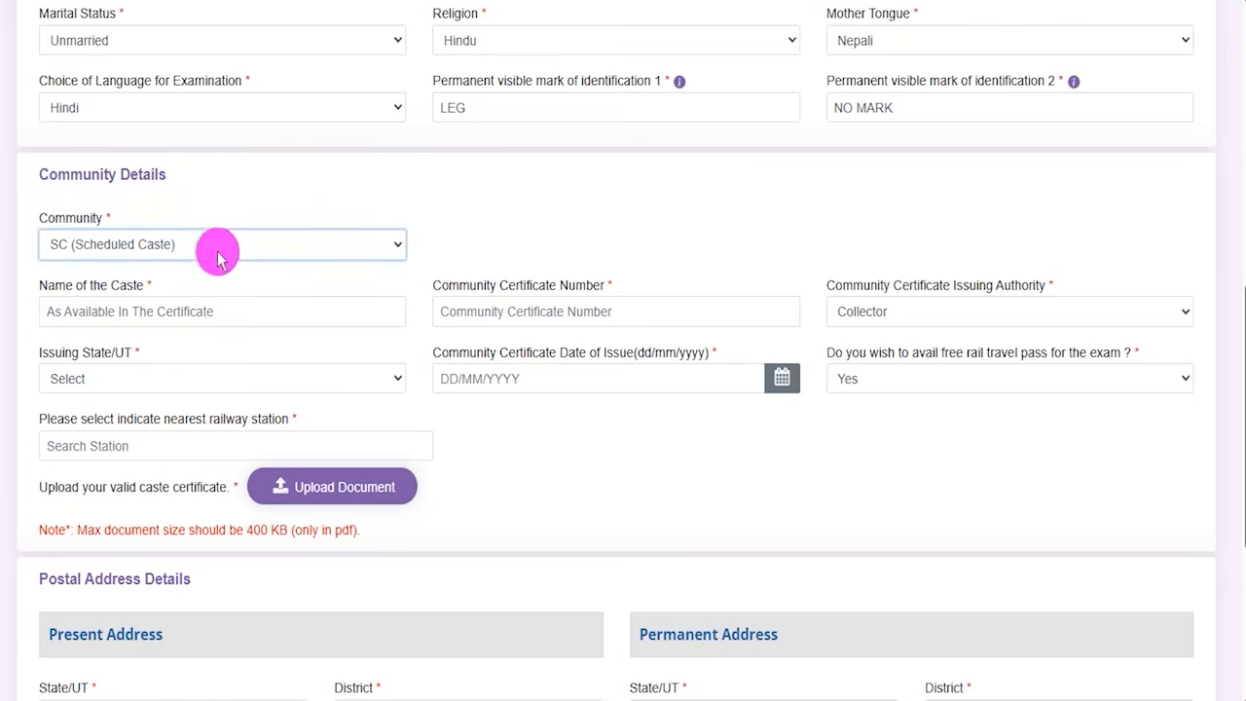
- Draw tick marks on the Name of the Caste and Community Certificate Number fields
key(ctrl+2)
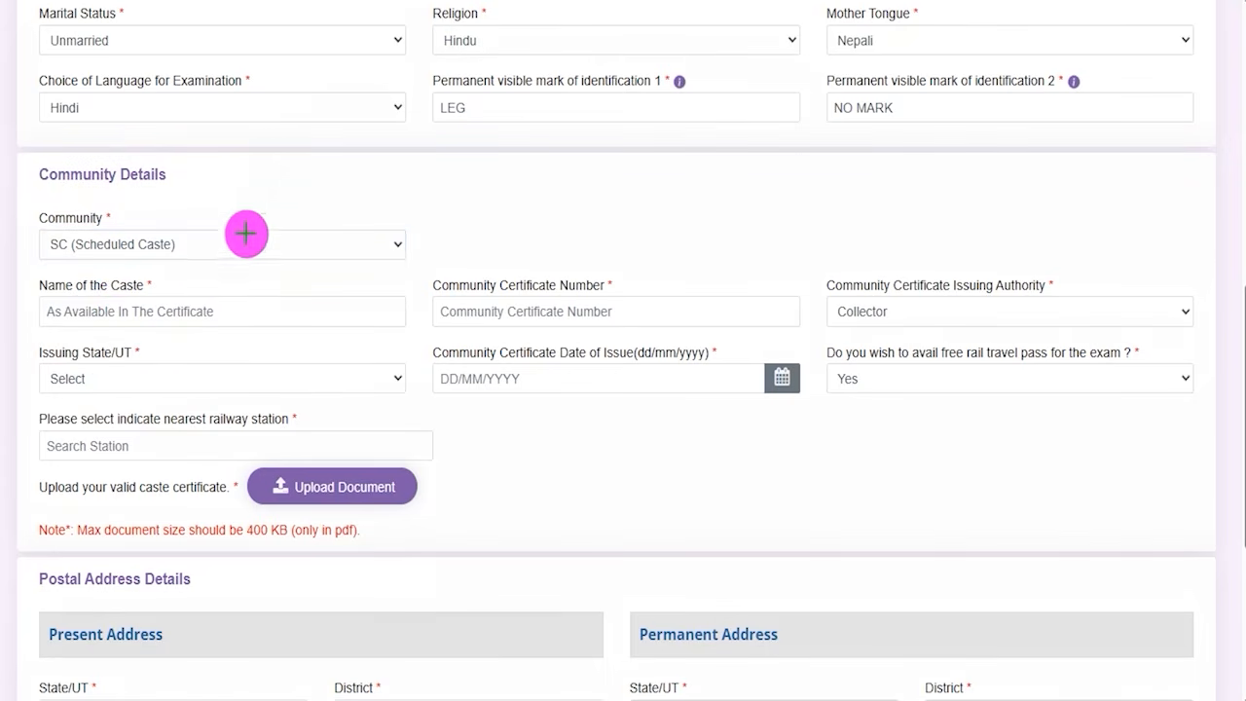
drag(214, 312, 283, 267)
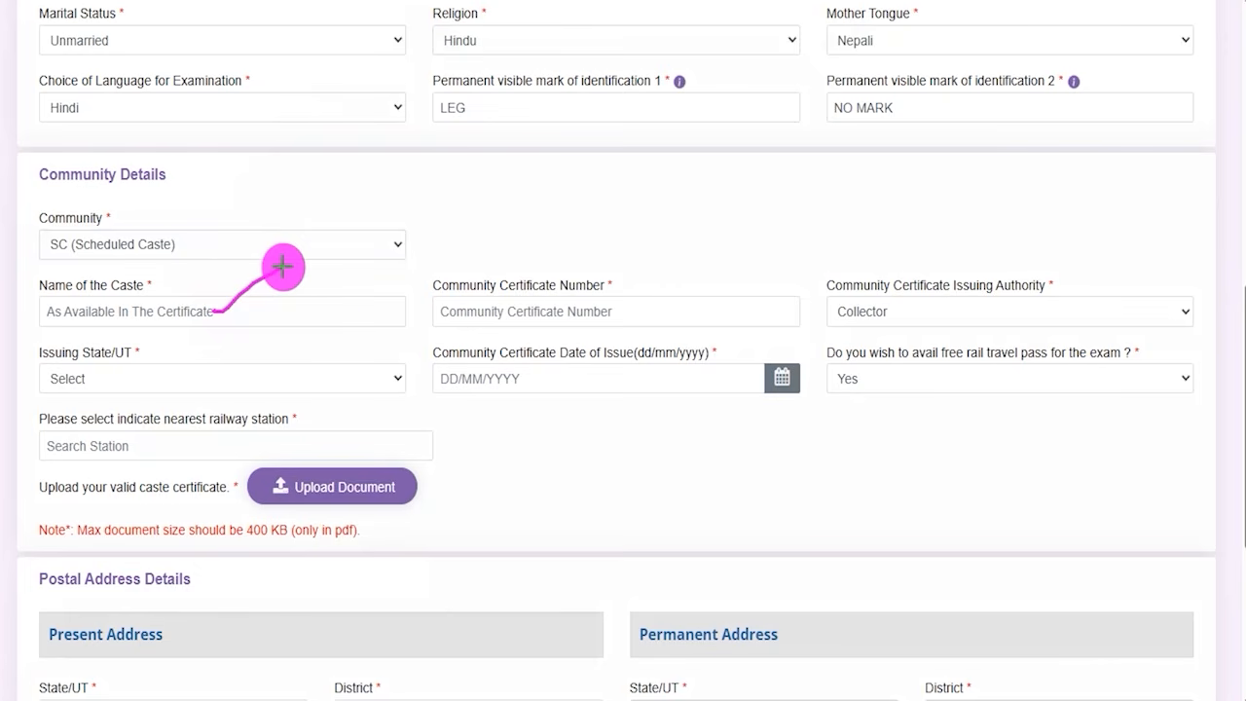
drag(620, 307, 669, 255)
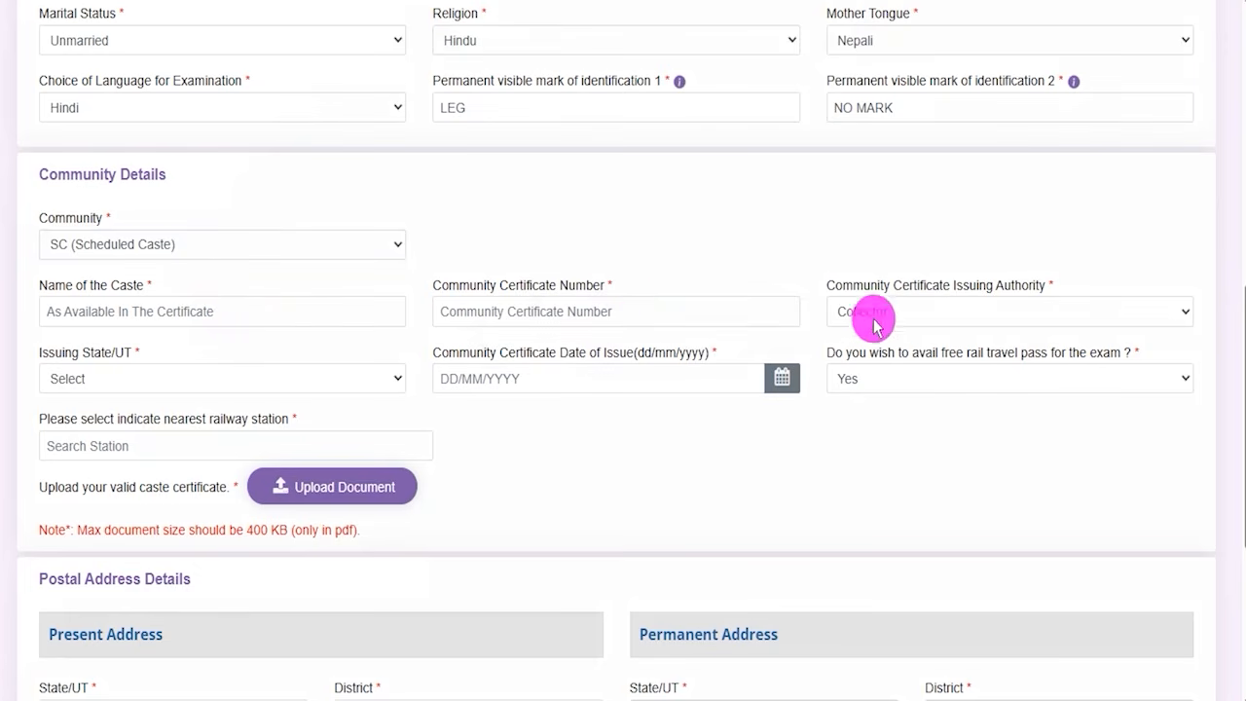
- Set the community certificate's issuing authority to Collector and its issuing state to UTTAR PRADESH
click(910, 312)
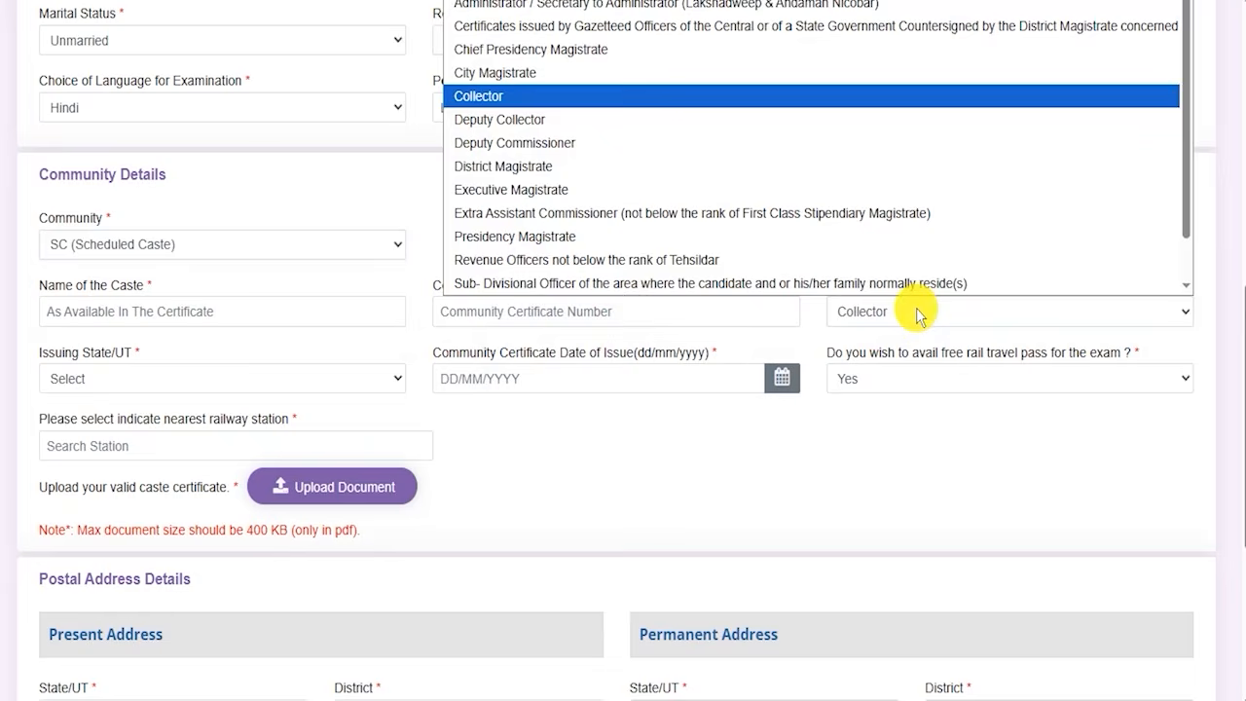
click(504, 98)
click(183, 379)
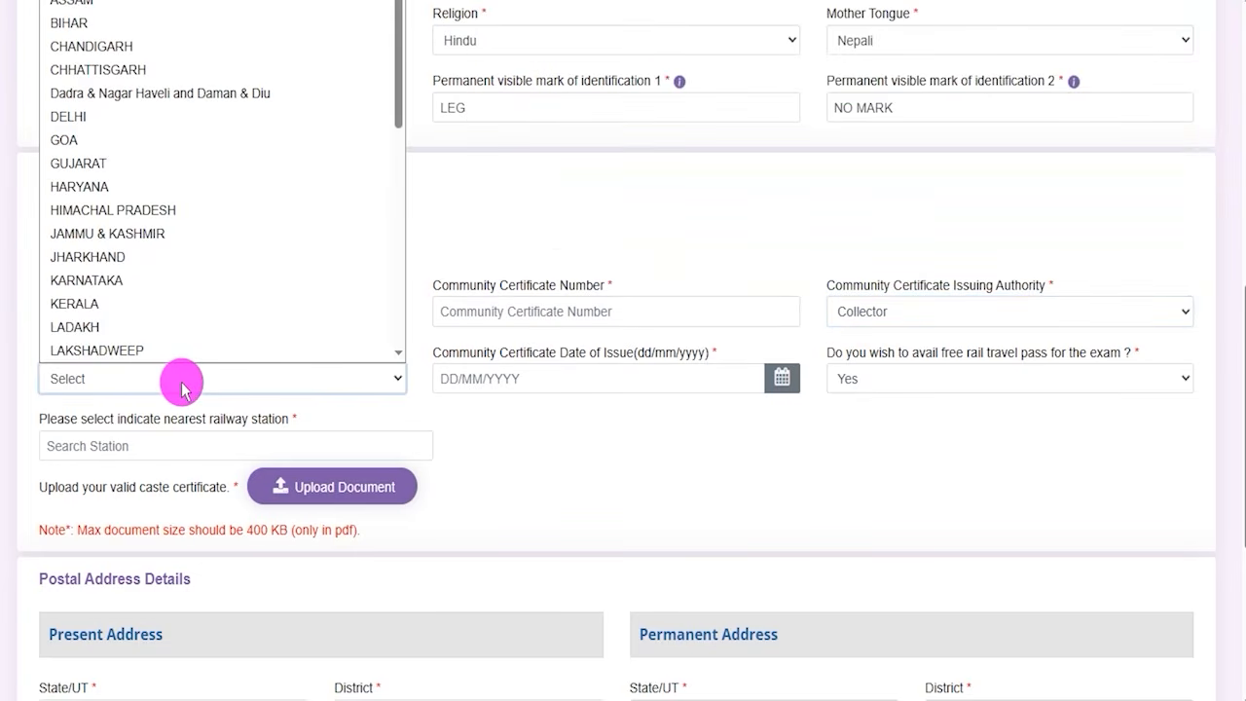
scroll(160, 278, down, 5)
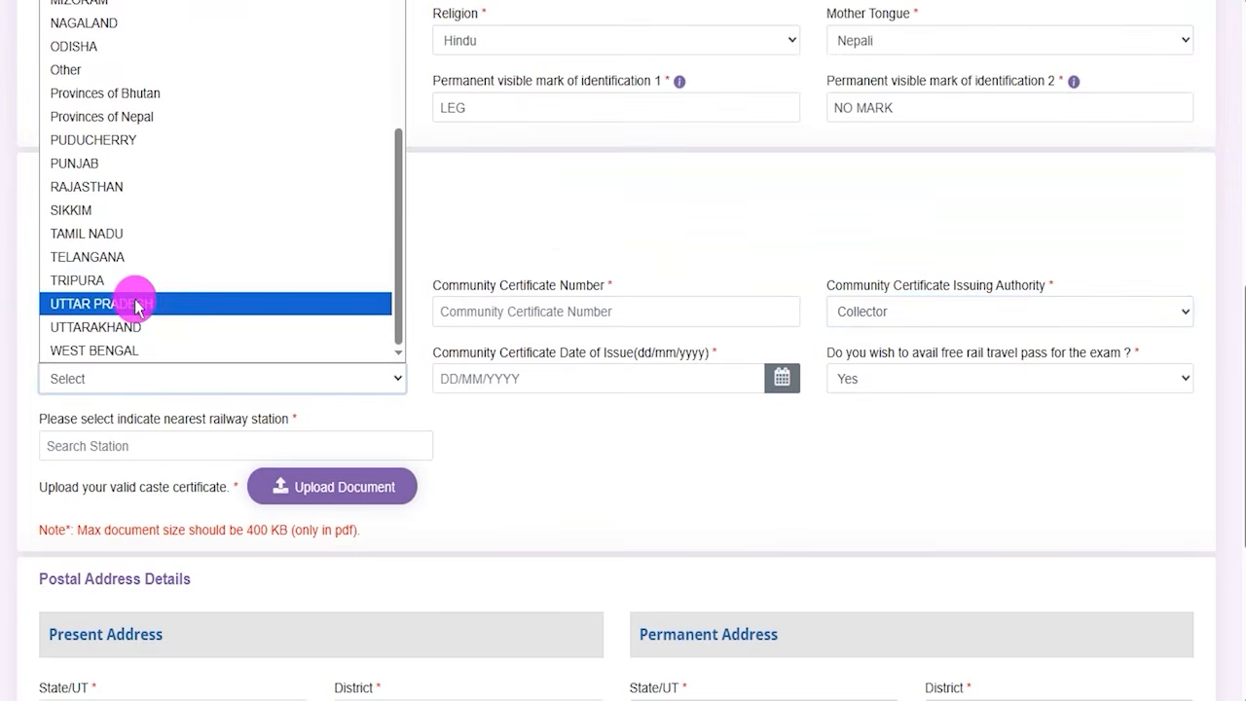
click(134, 303)
- View the calendar for the certificate's date of issue and choose Yes for the free rail travel pass
click(781, 379)
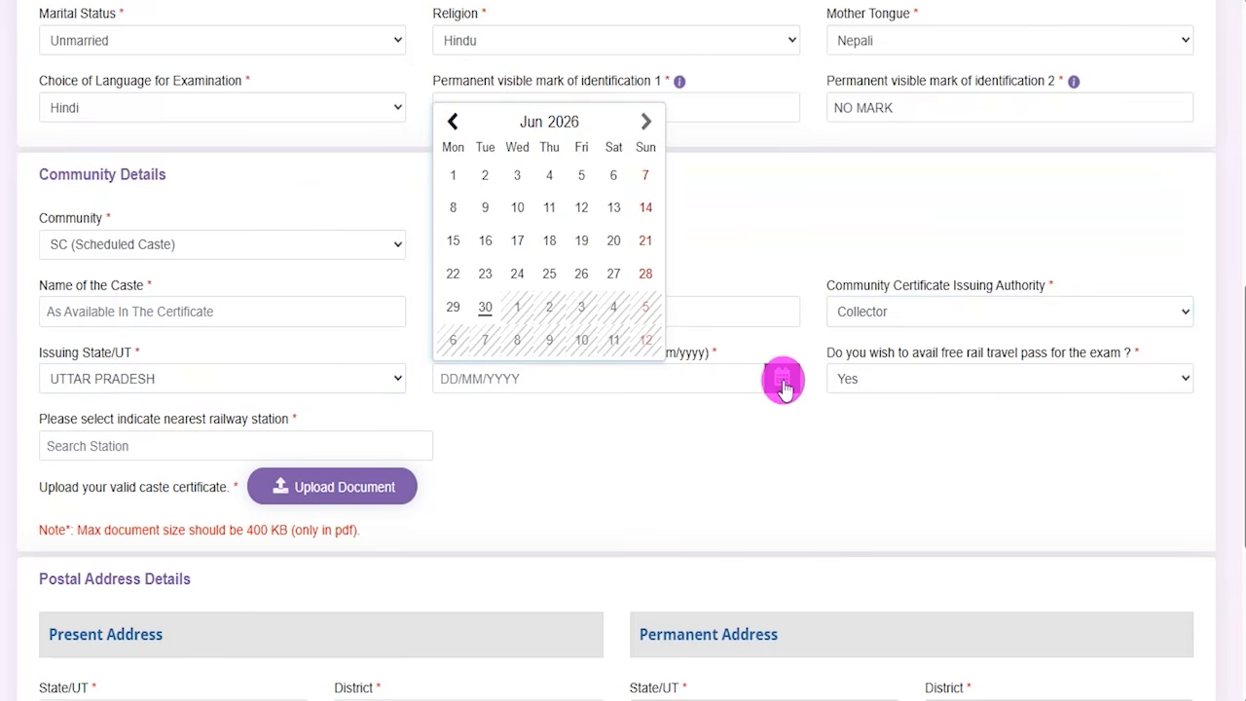
click(868, 415)
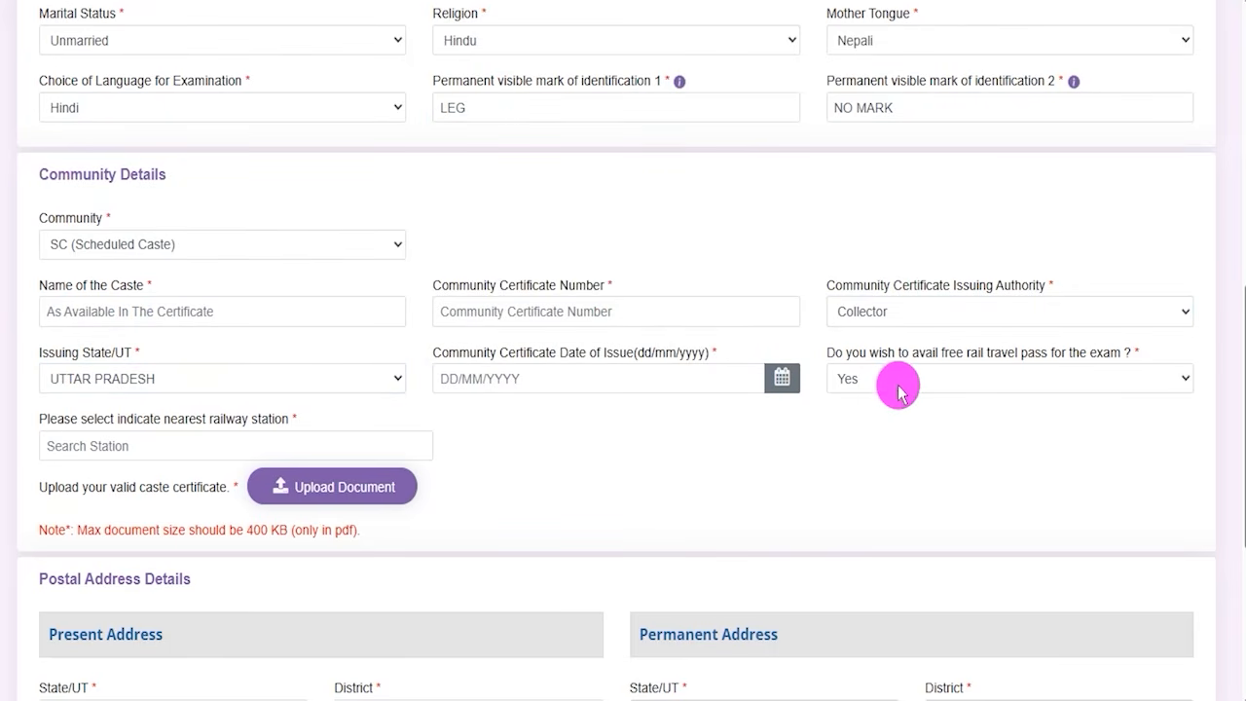
click(898, 387)
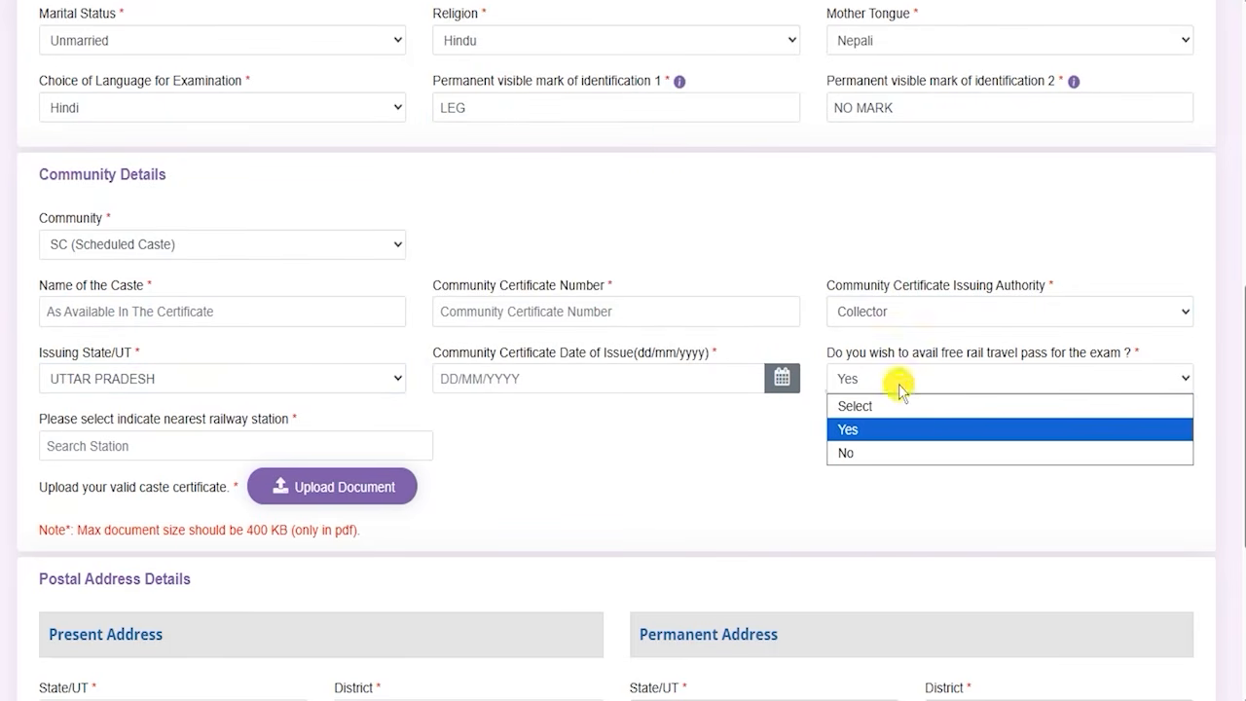
click(861, 432)
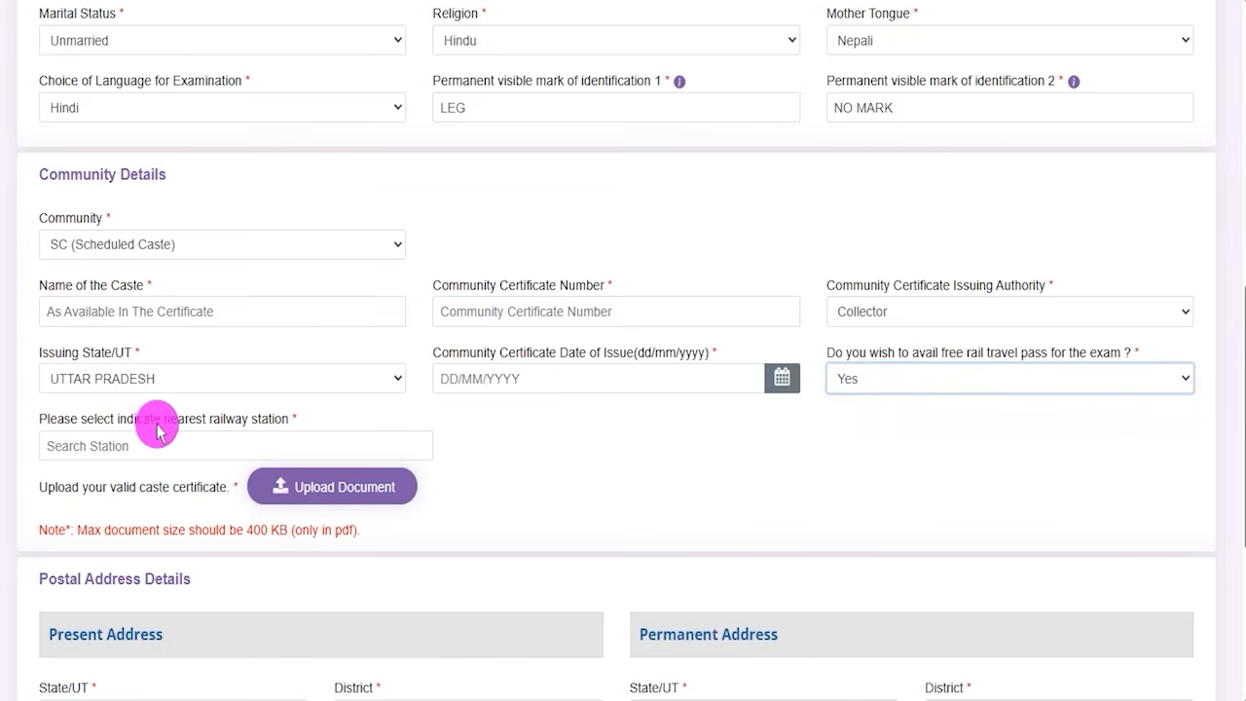
- Tick-mark the nearest railway station field and Upload Document, underline the 400 KB and PDF limits, and clear the marks
drag(91, 428, 188, 428)
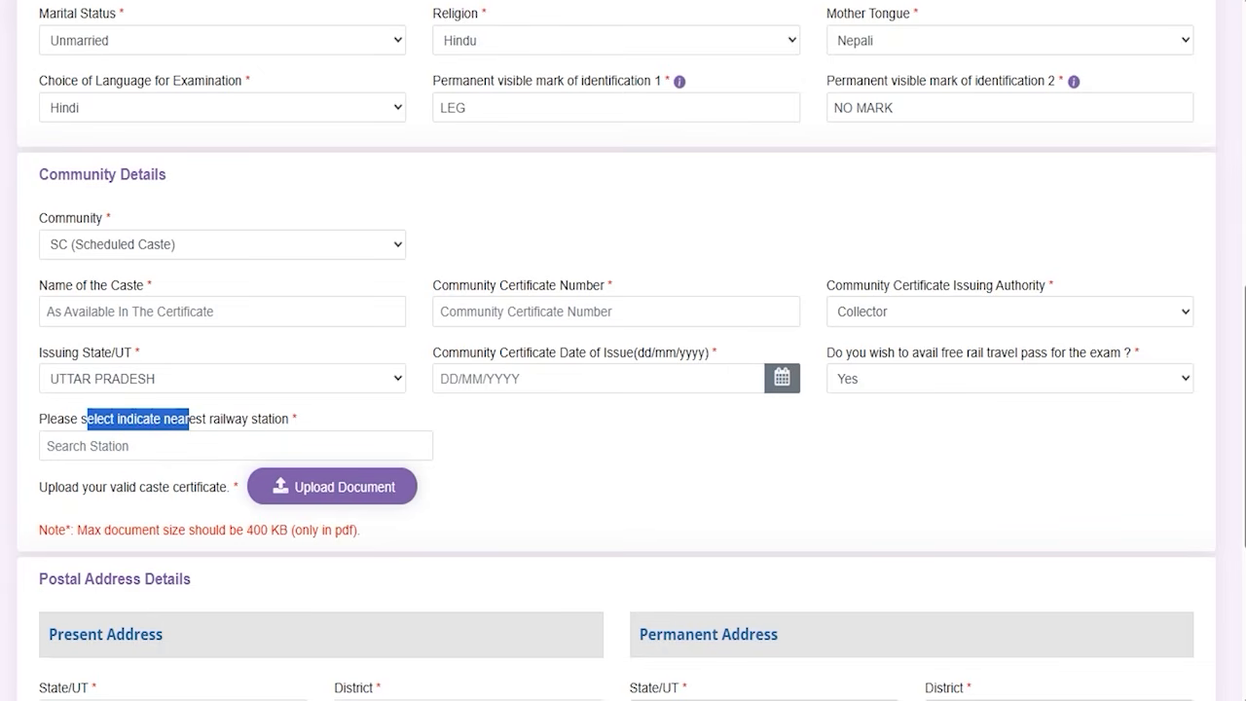
drag(164, 447, 228, 392)
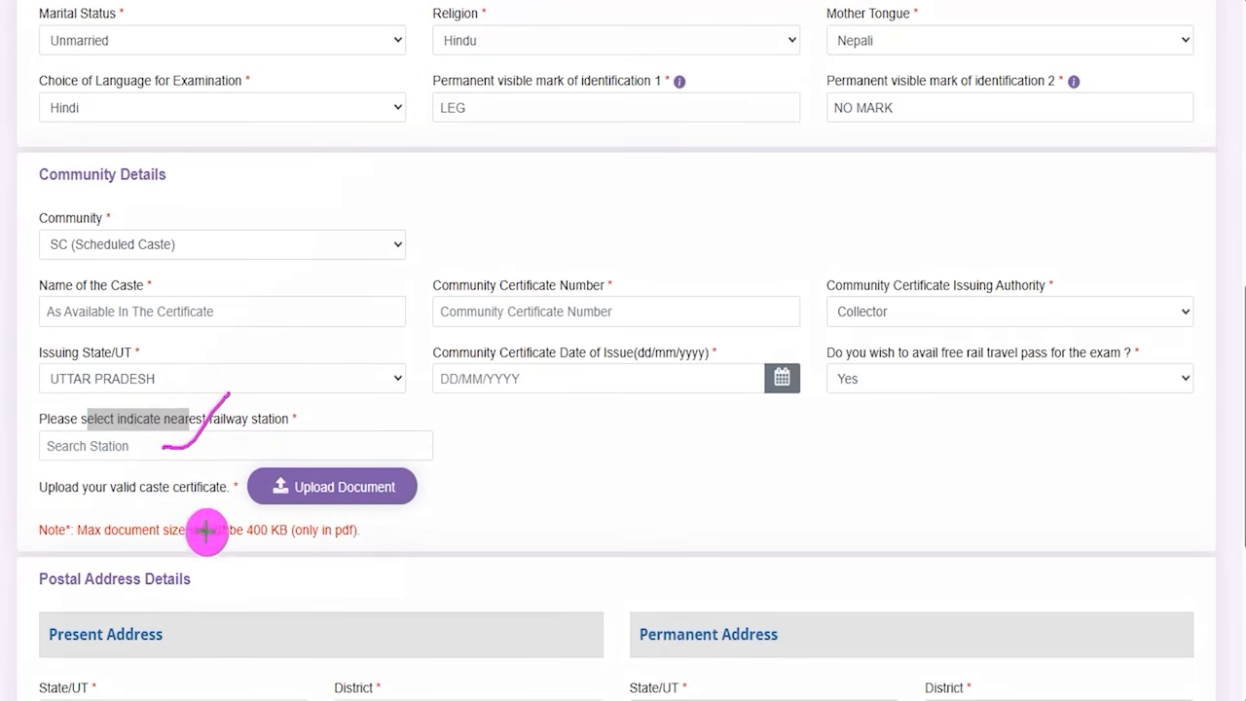
drag(314, 541, 376, 541)
drag(236, 541, 313, 541)
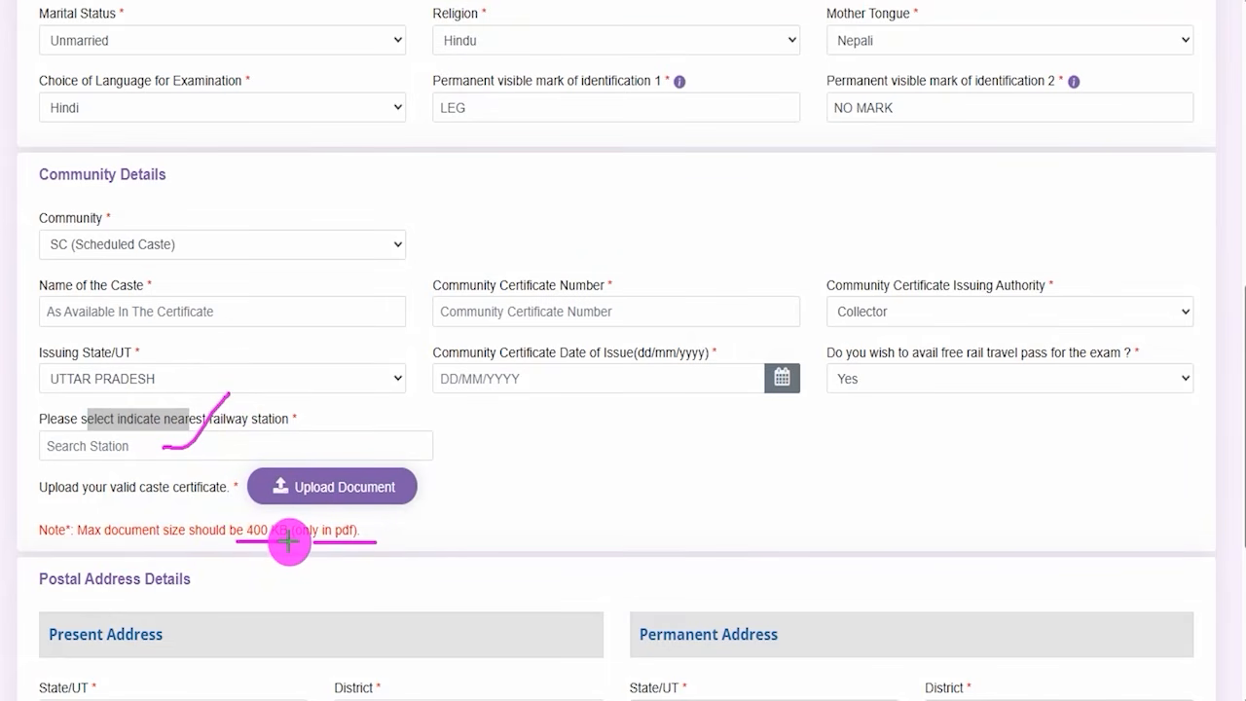
drag(421, 493, 502, 424)
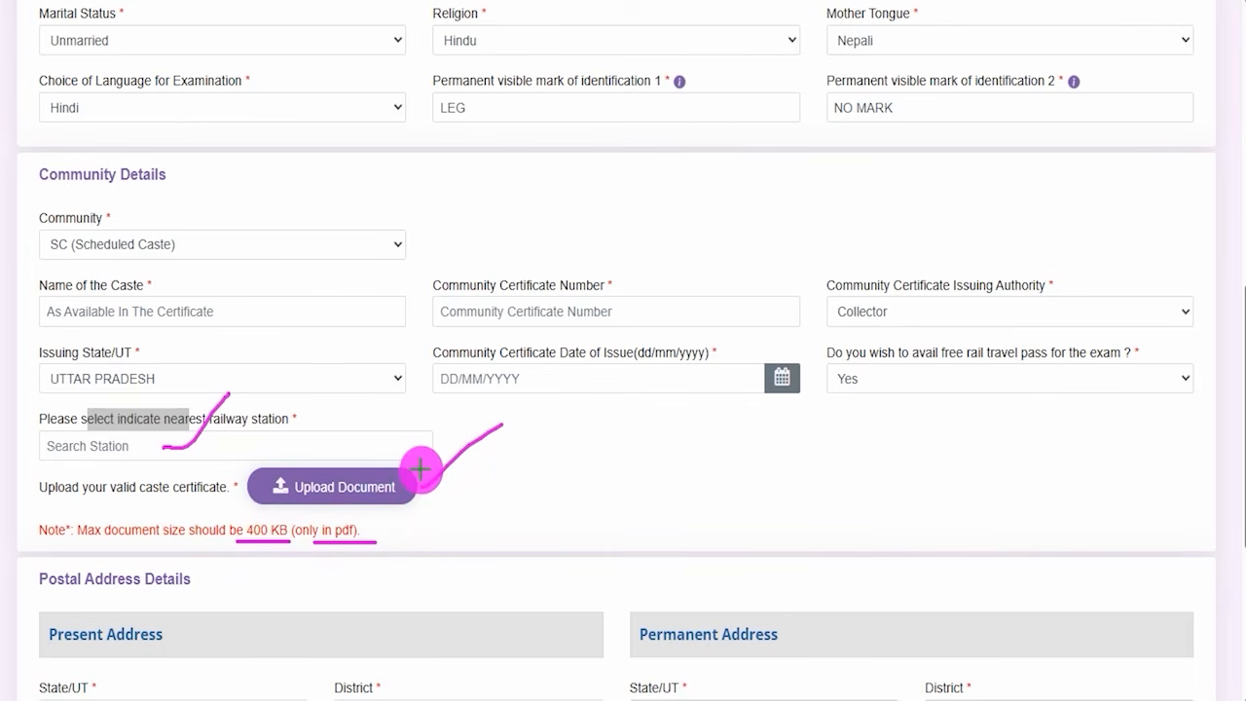
key(Escape)
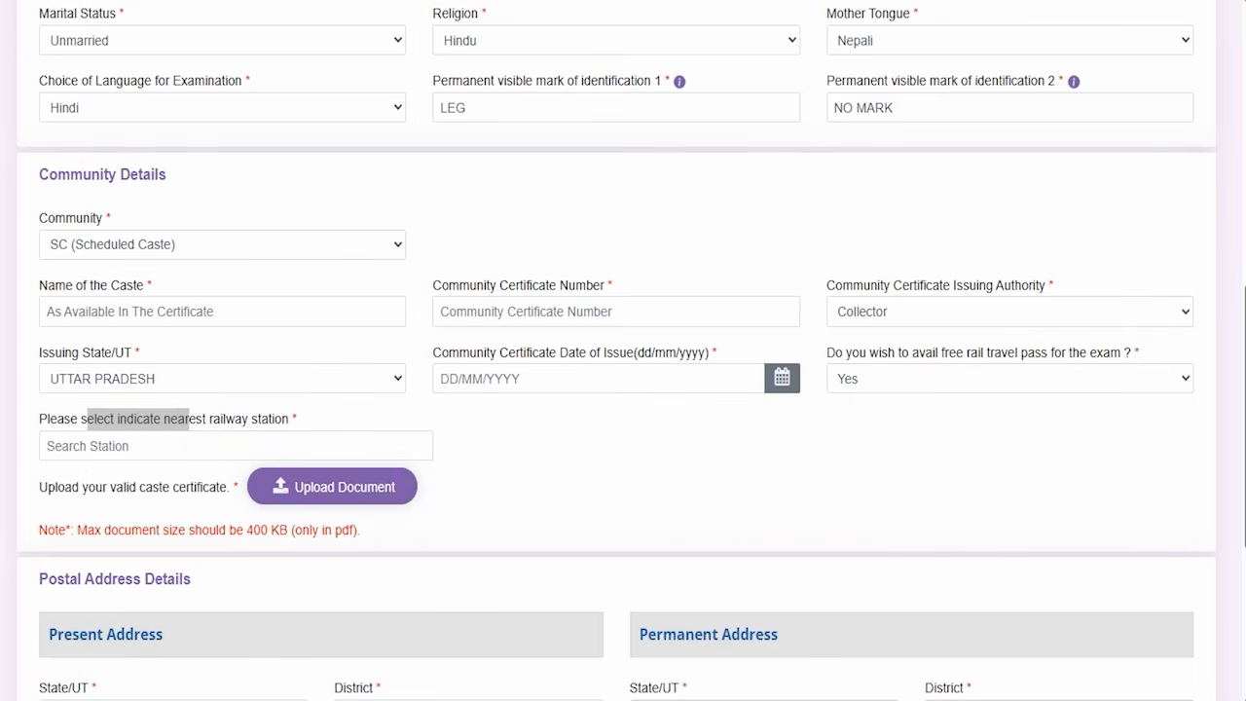
click(994, 377)
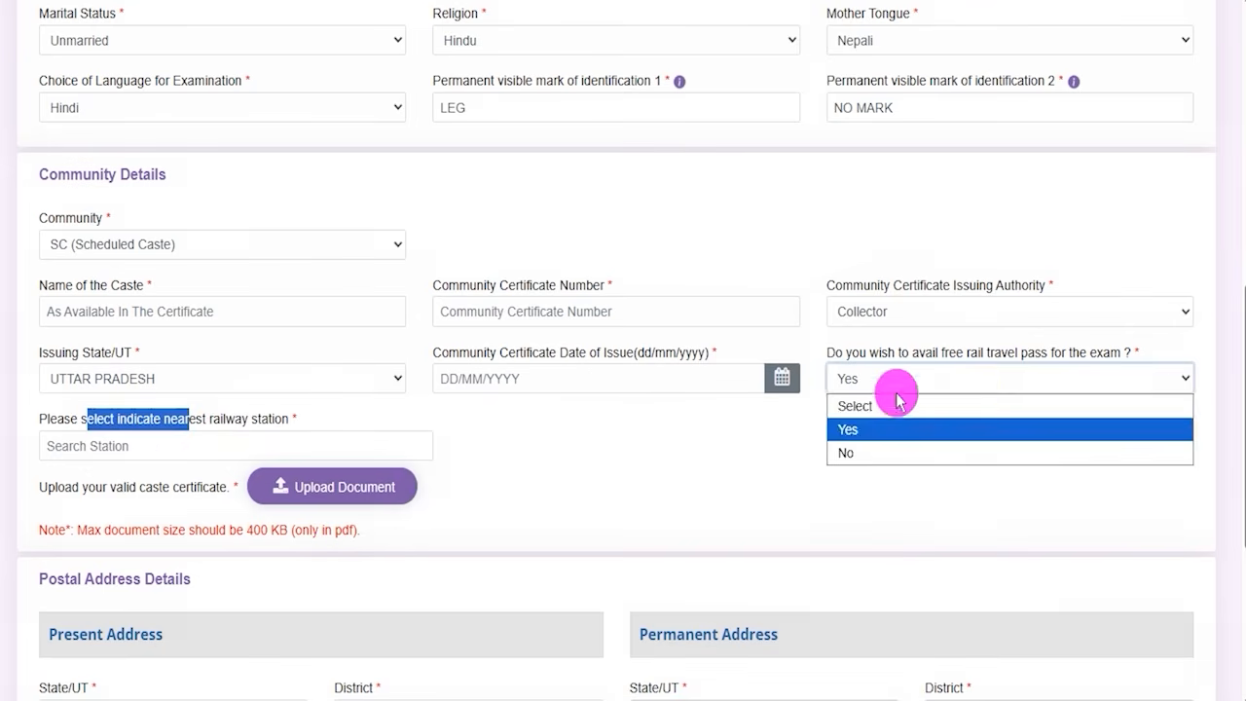
click(623, 471)
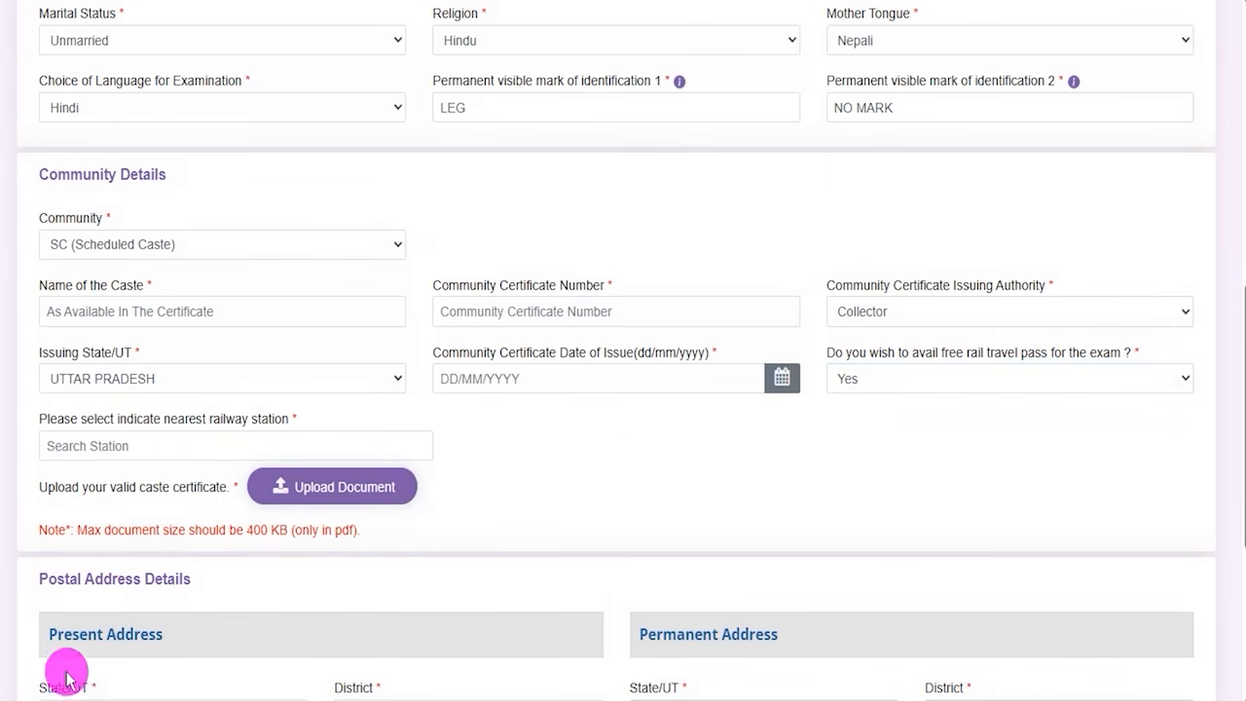
- Underline the state, district, address, nearest city and pincode fields of the Present Address block
drag(50, 578, 607, 602)
scroll(620, 595, down, 4)
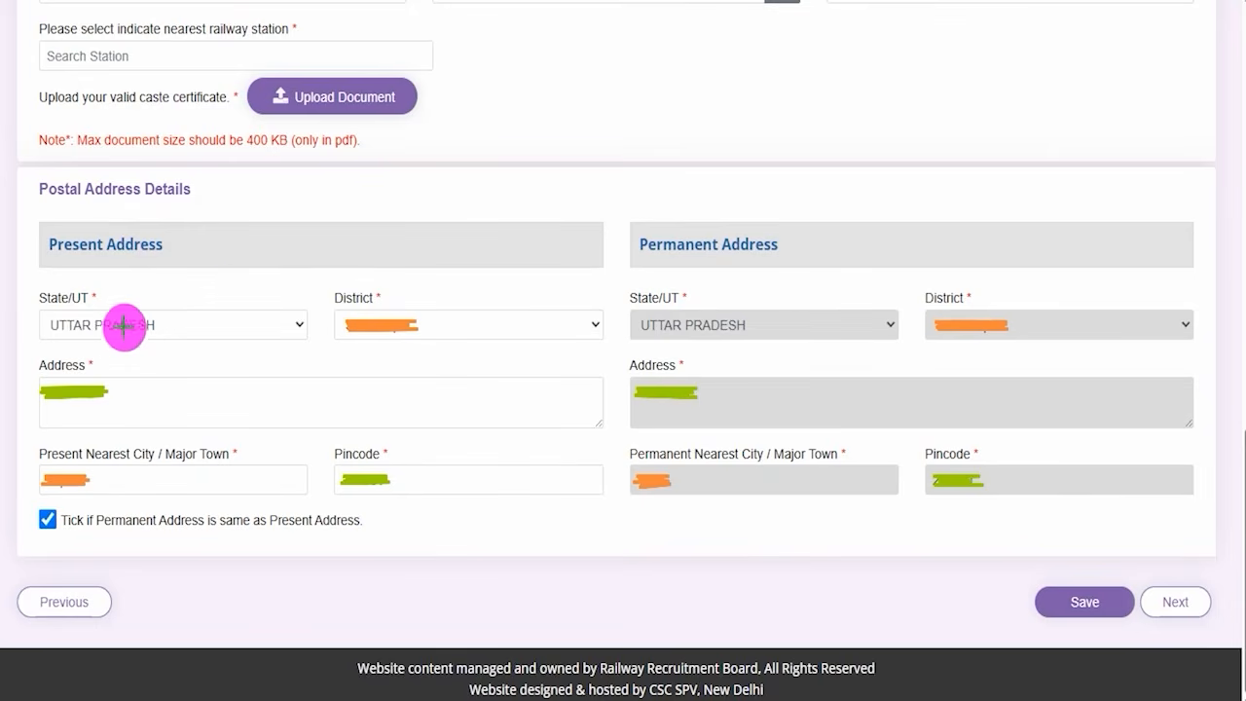
drag(77, 332, 142, 327)
drag(389, 321, 440, 321)
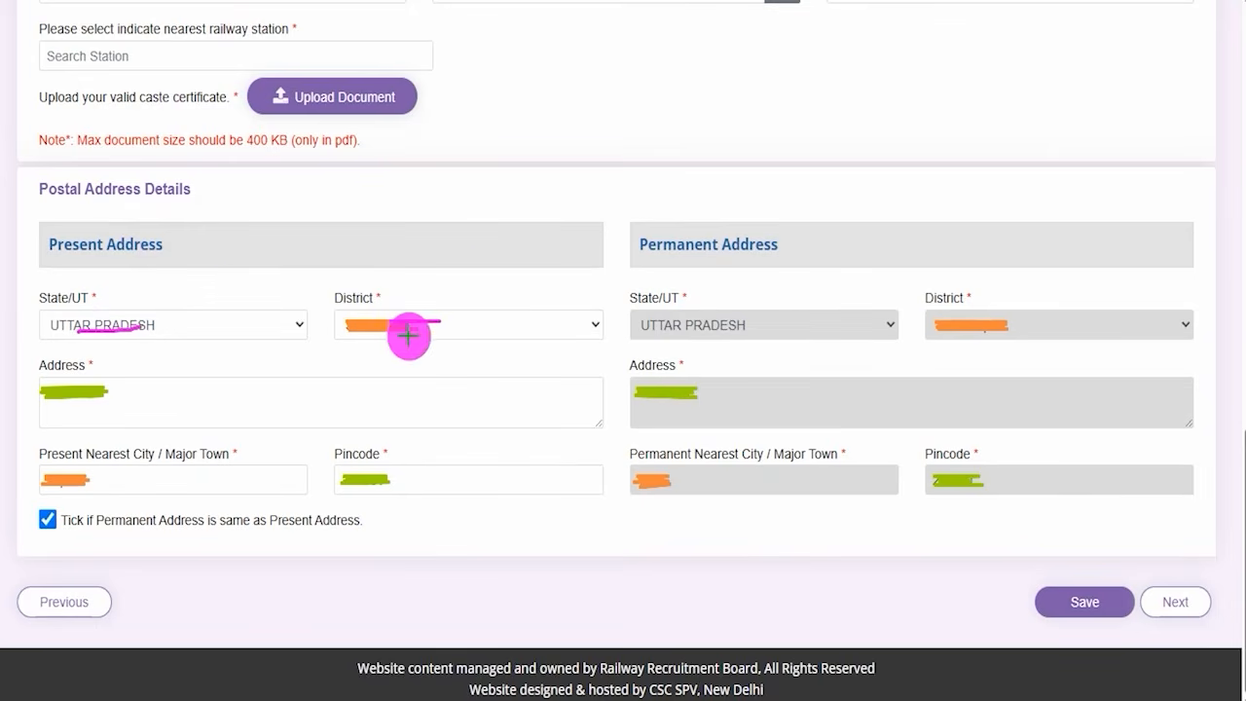
drag(112, 413, 156, 411)
drag(157, 455, 176, 454)
drag(449, 484, 373, 482)
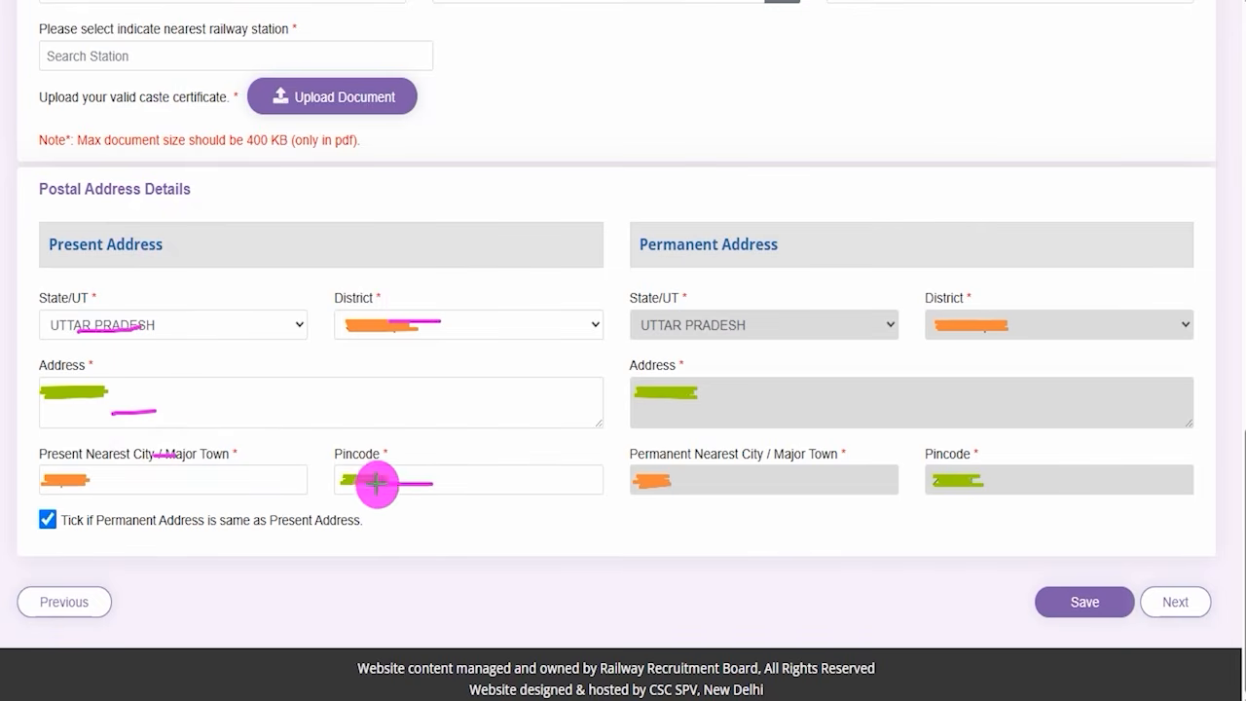
drag(212, 488, 298, 486)
- Underline the Permanent Address heading and its fields, and draw tick marks beside the Permanent Address and Present Address headings
drag(671, 263, 742, 262)
drag(759, 329, 796, 331)
drag(959, 333, 1027, 333)
drag(817, 398, 759, 399)
drag(774, 475, 783, 472)
drag(1007, 477, 959, 480)
drag(796, 249, 844, 205)
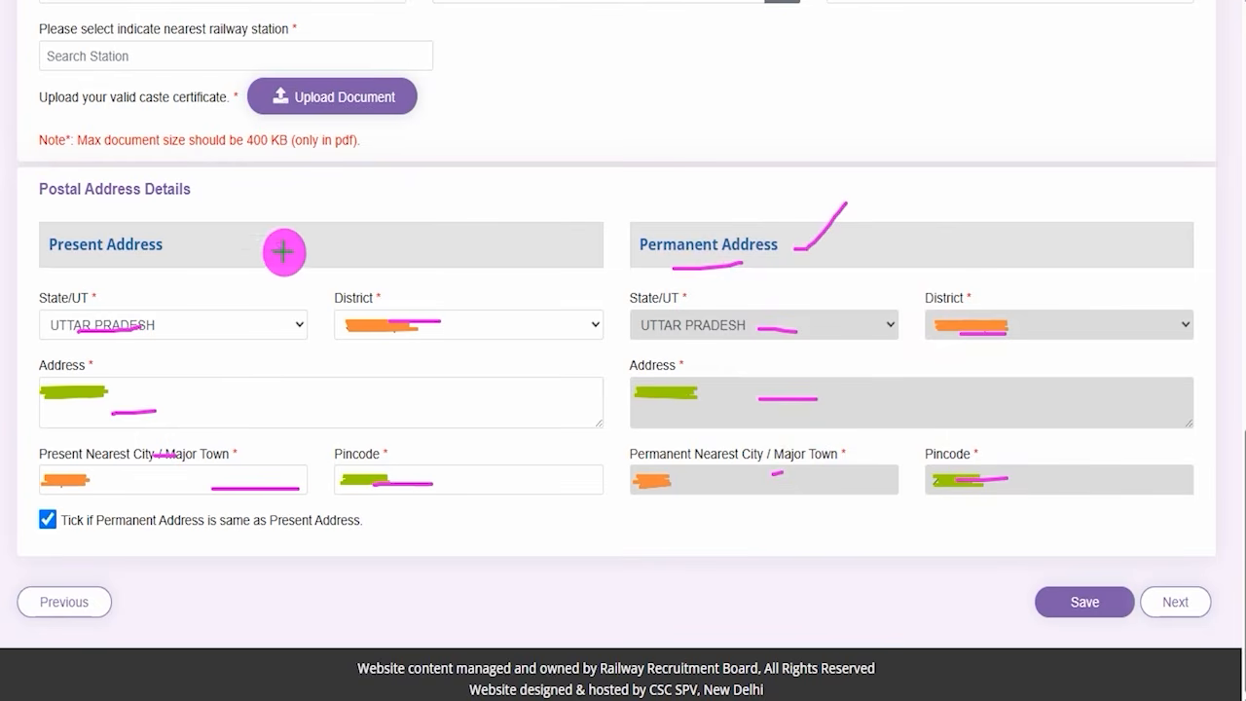
drag(167, 250, 229, 186)
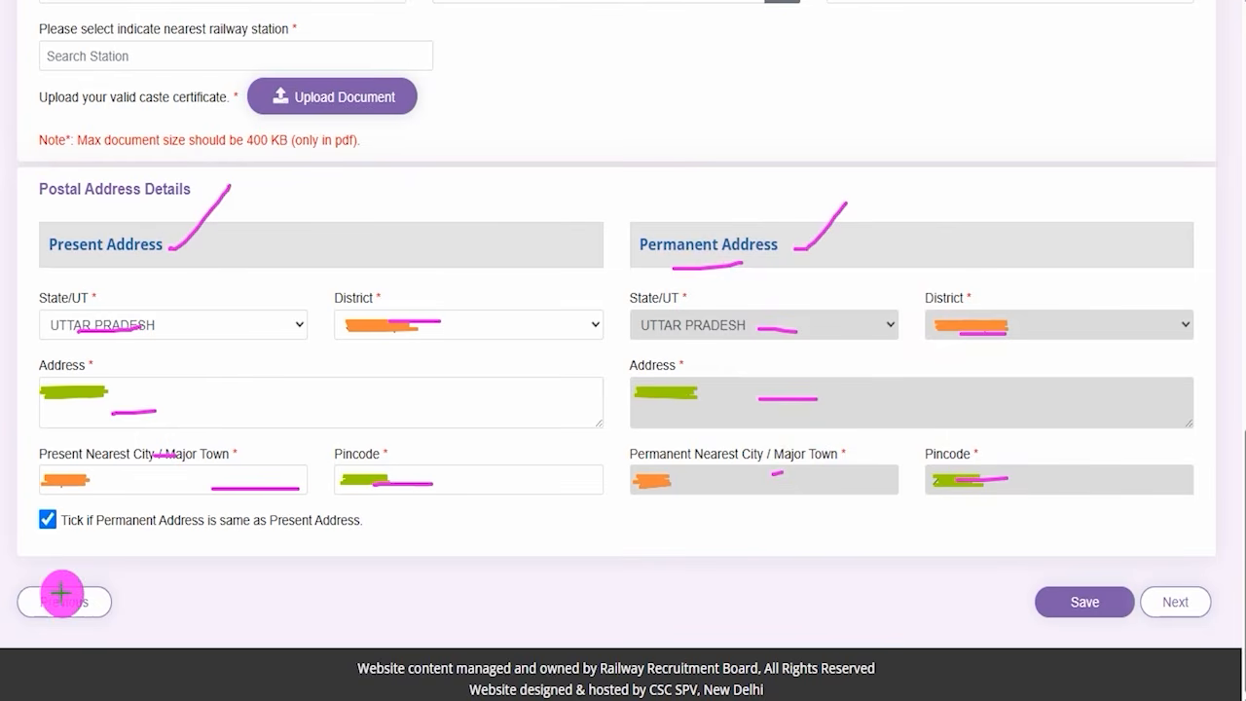
- Tick-mark and underline the same-as-present-address option, and mark both address headings again
drag(19, 529, 47, 480)
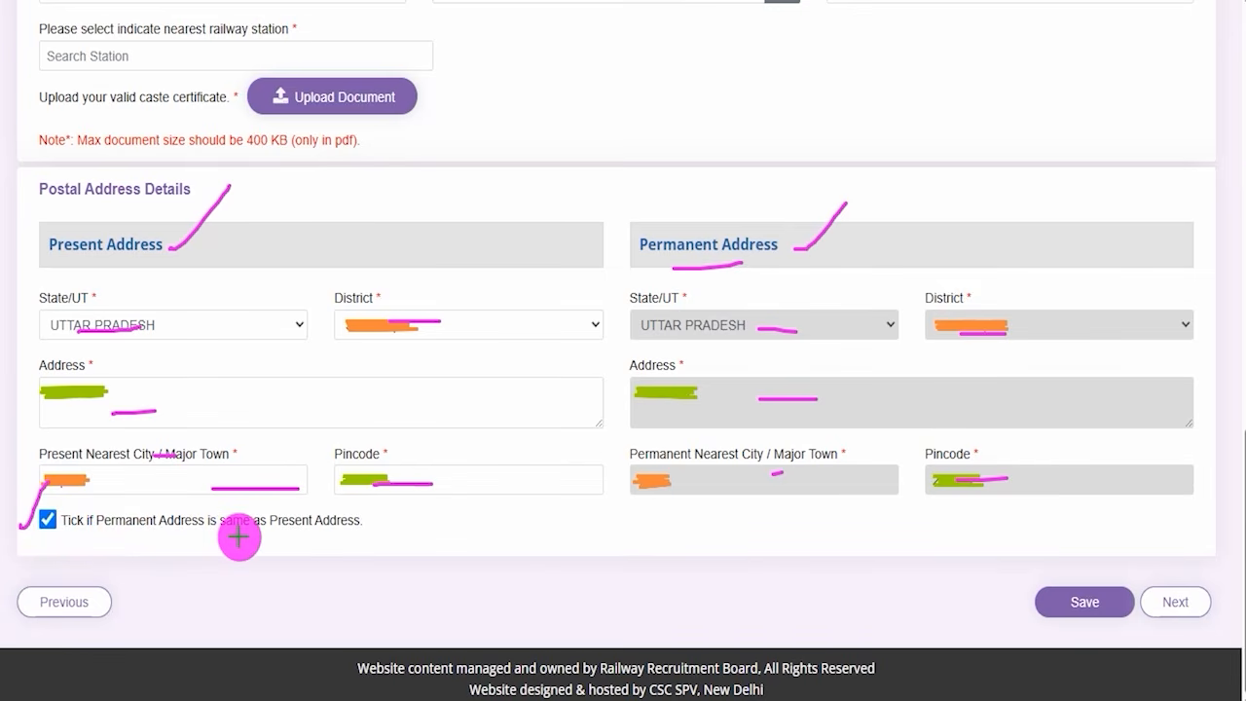
drag(271, 534, 320, 533)
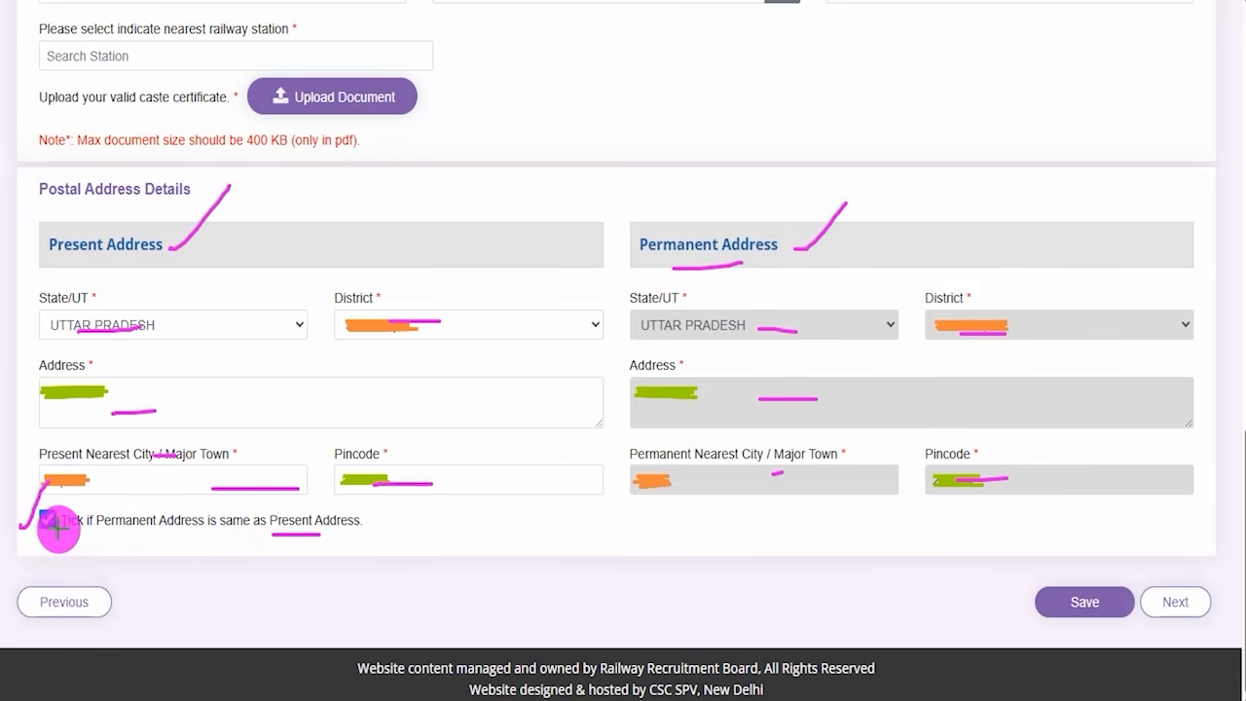
drag(60, 527, 80, 505)
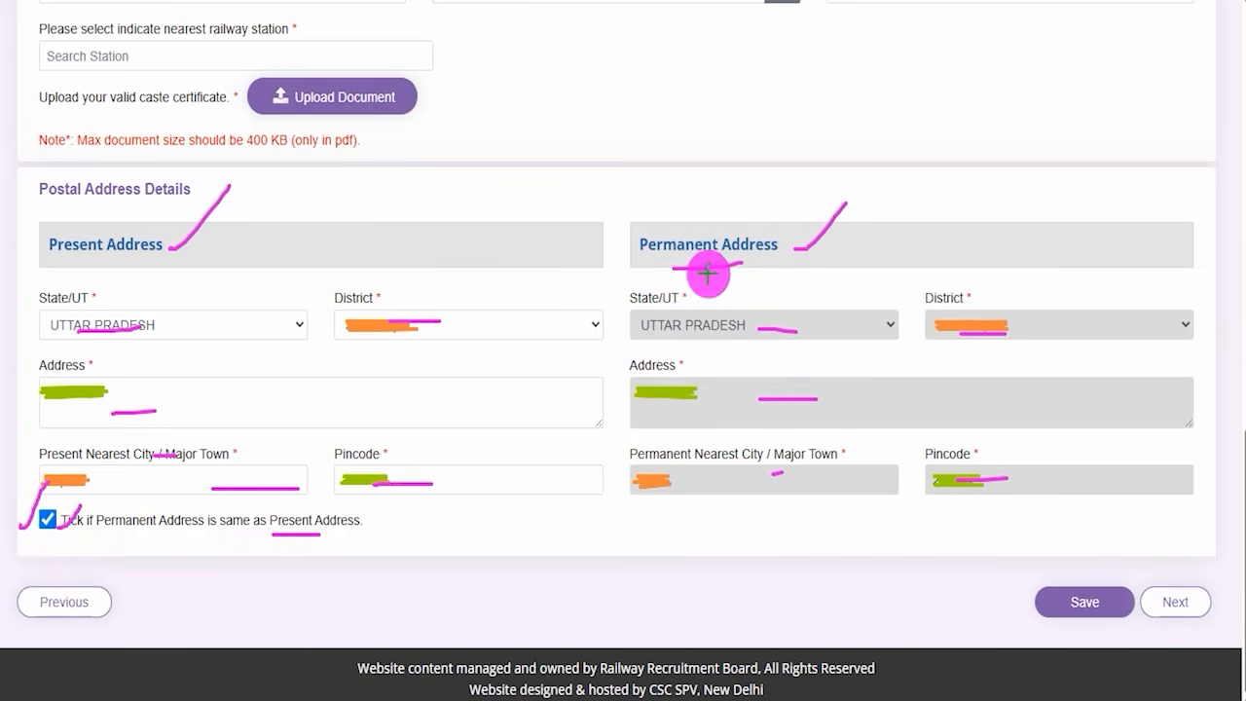
drag(673, 276, 722, 274)
drag(191, 258, 227, 207)
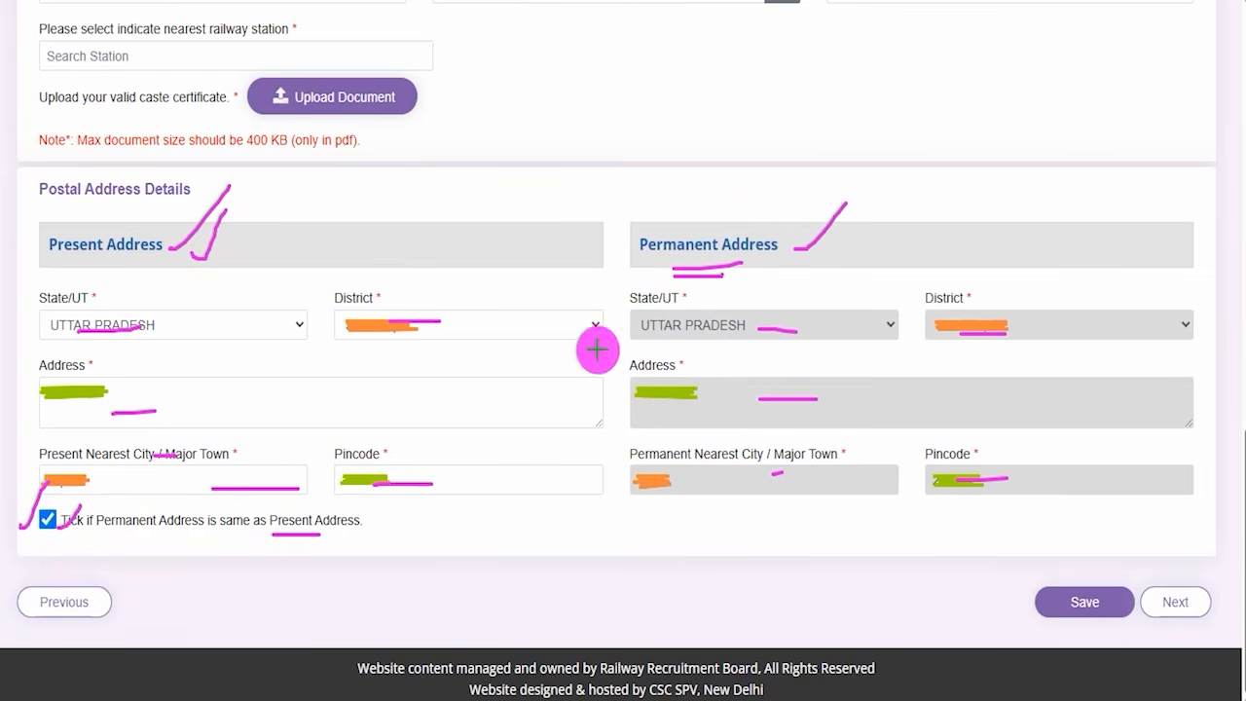
- Draw short strokes across the permanent address fields and arrows pointing at Save and Next
drag(761, 362, 792, 362)
drag(818, 368, 828, 369)
drag(825, 412, 860, 413)
drag(843, 443, 898, 441)
drag(820, 491, 869, 478)
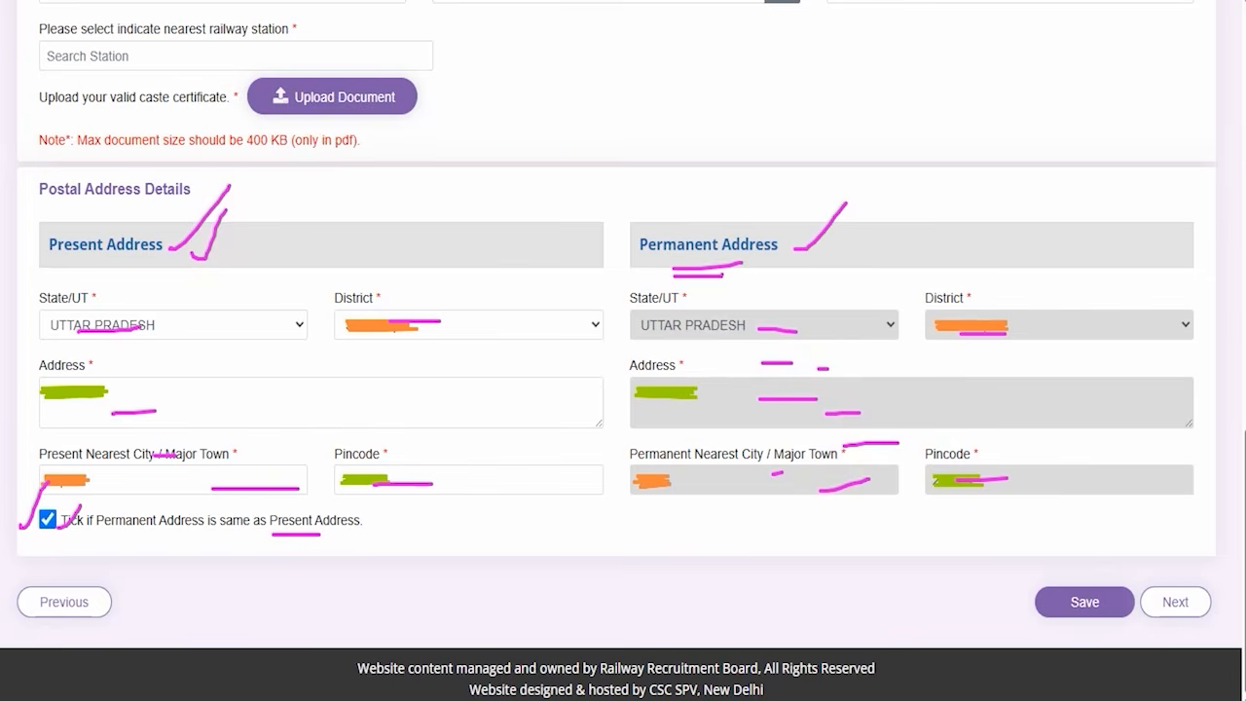
drag(675, 600, 1020, 602)
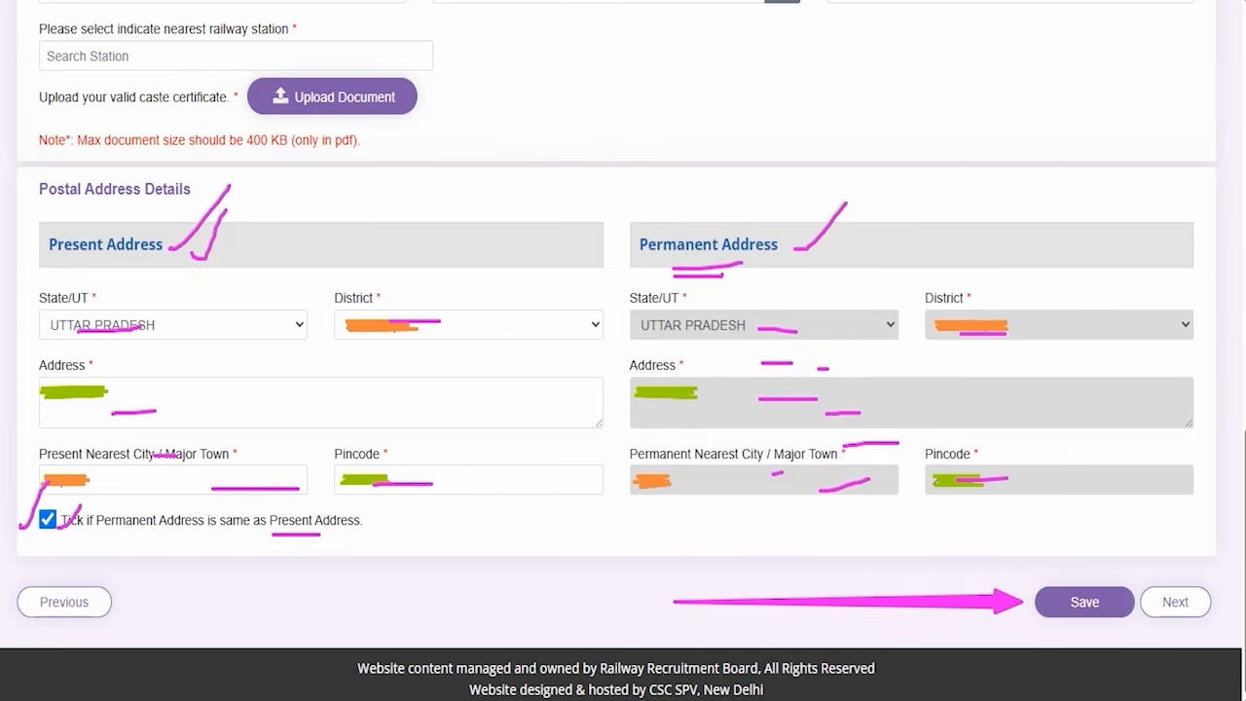
drag(1184, 329, 1179, 574)
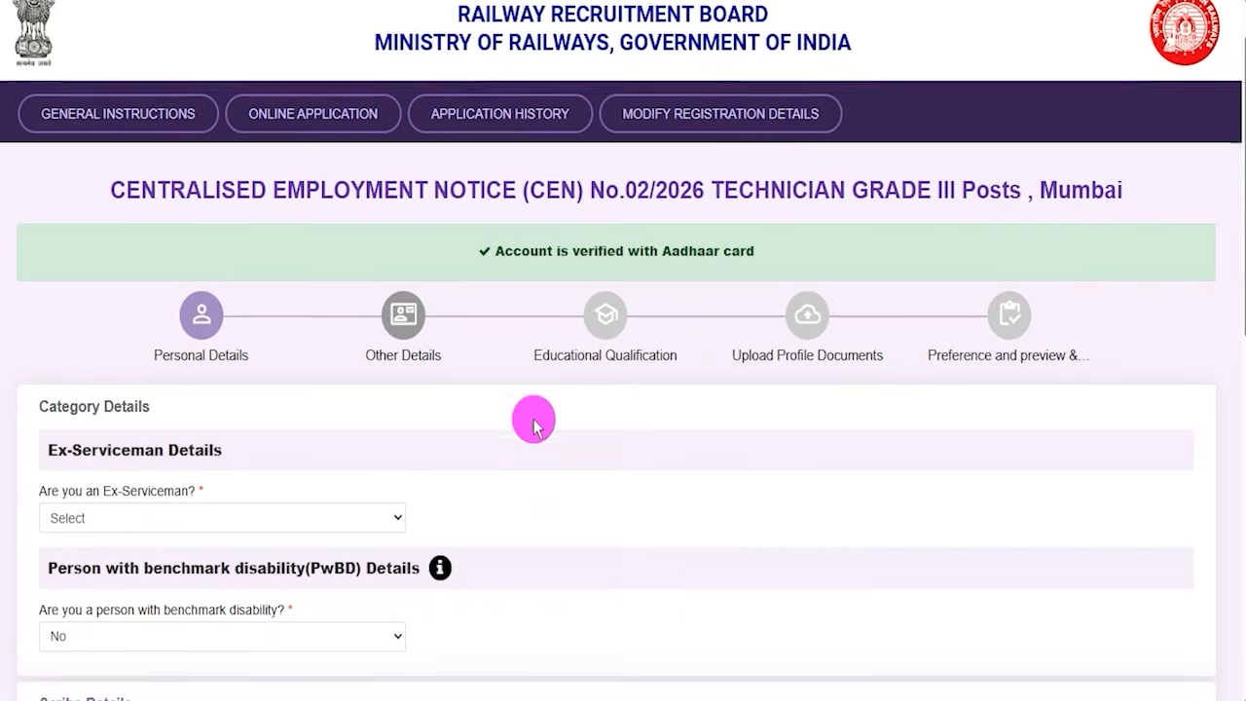
- Answer Yes to being an Ex-Serviceman, choose Army as the defence service, and view the rank, entry date and still-serving fields
scroll(529, 417, down, 3)
click(120, 240)
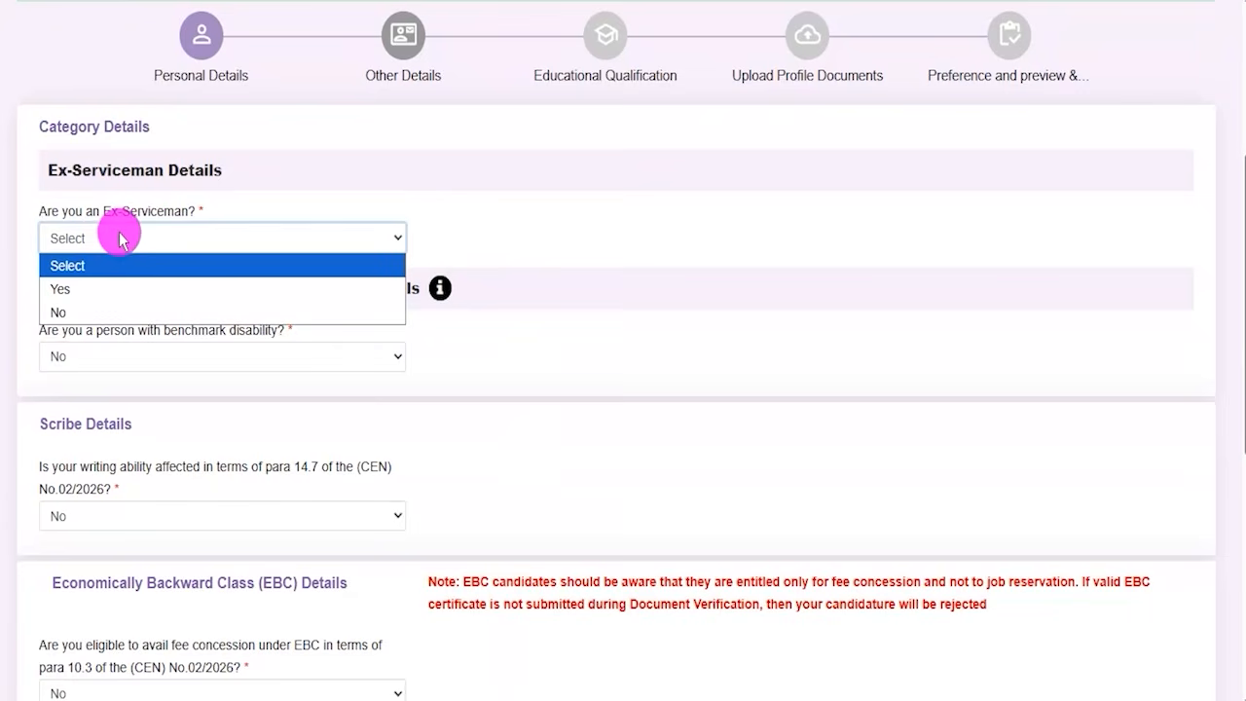
click(84, 285)
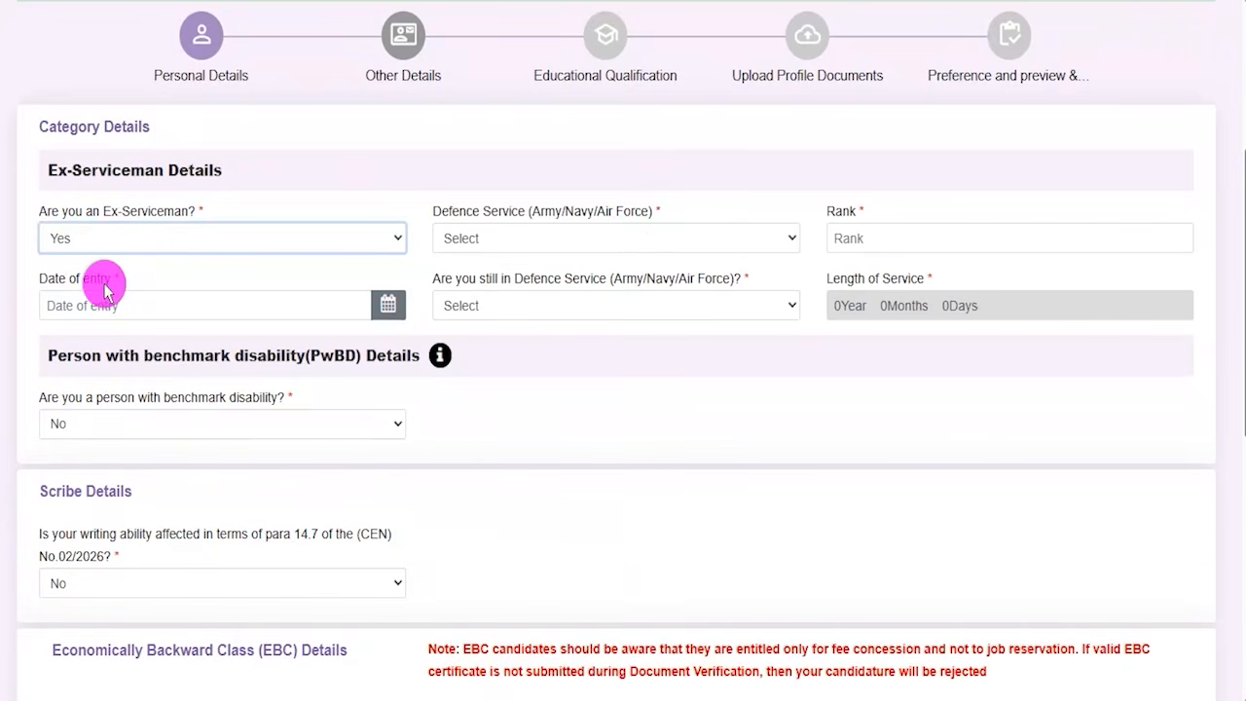
click(596, 236)
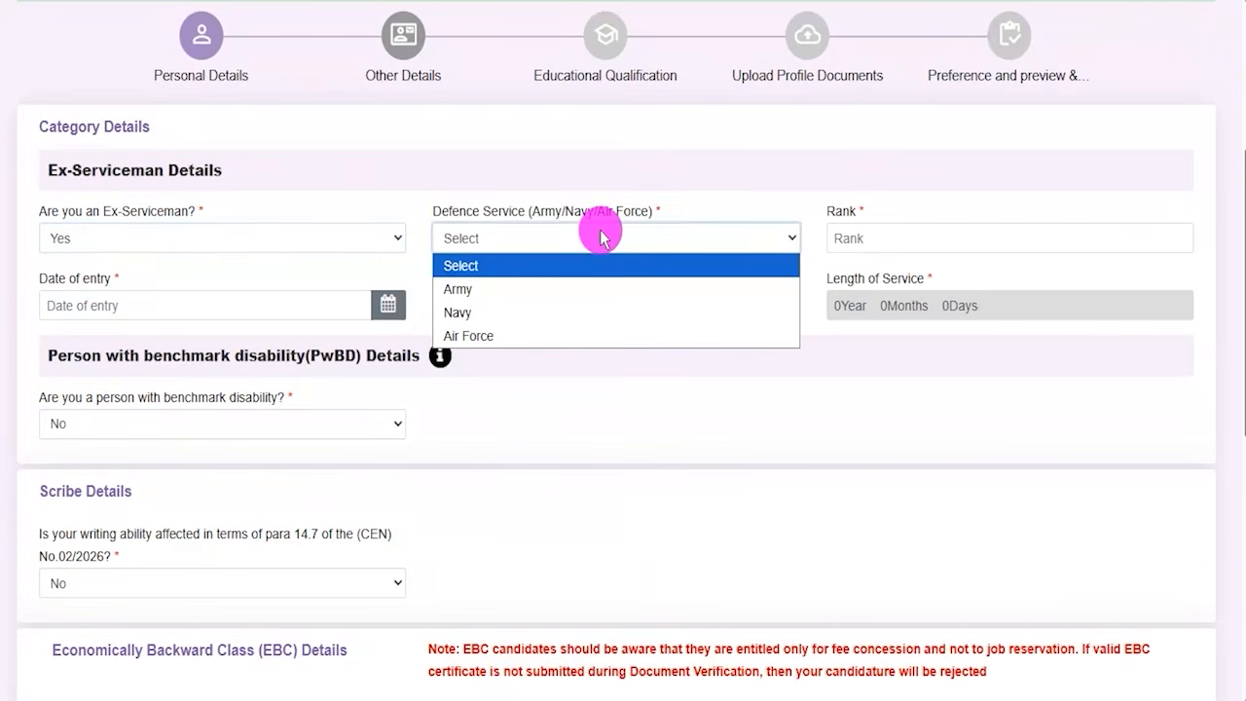
click(459, 290)
click(852, 236)
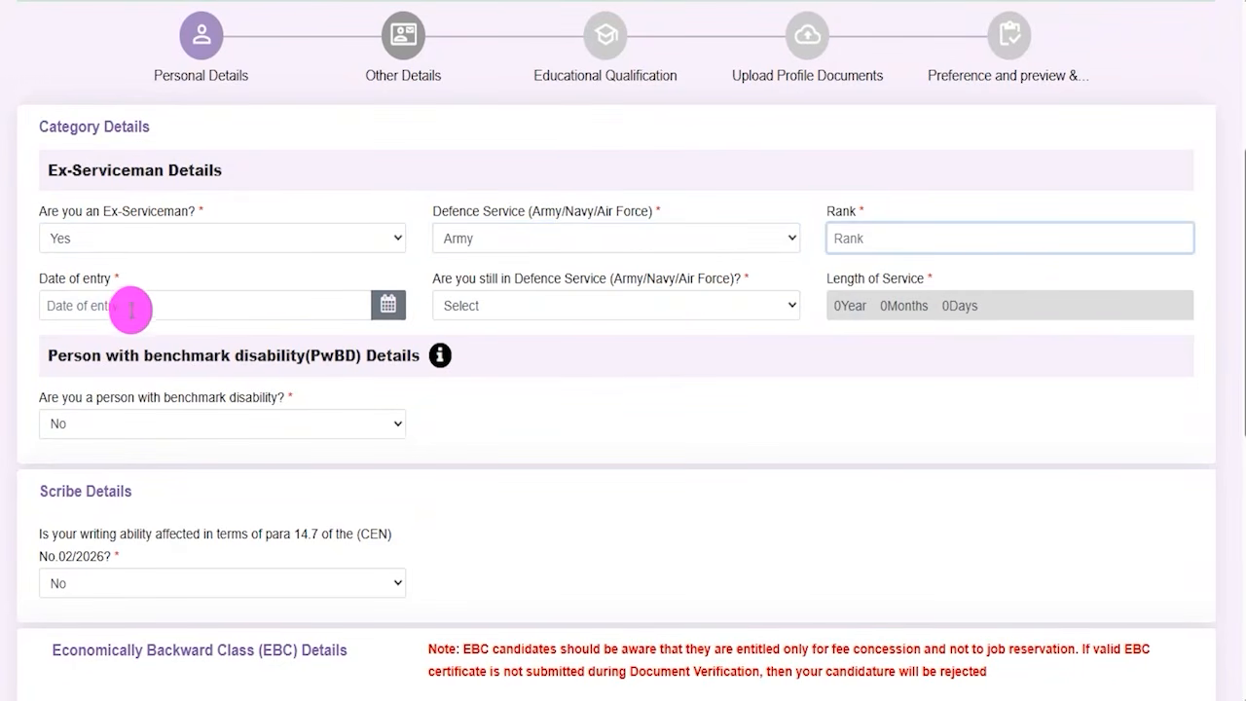
click(388, 303)
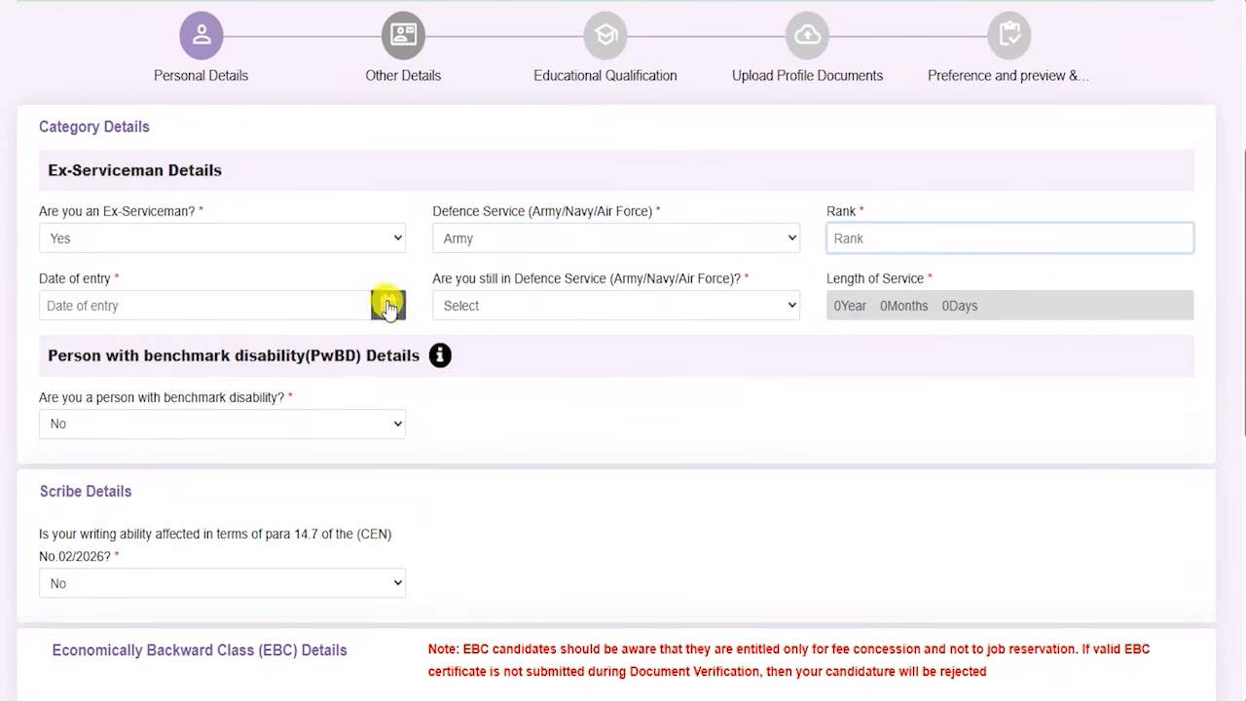
click(630, 336)
click(592, 309)
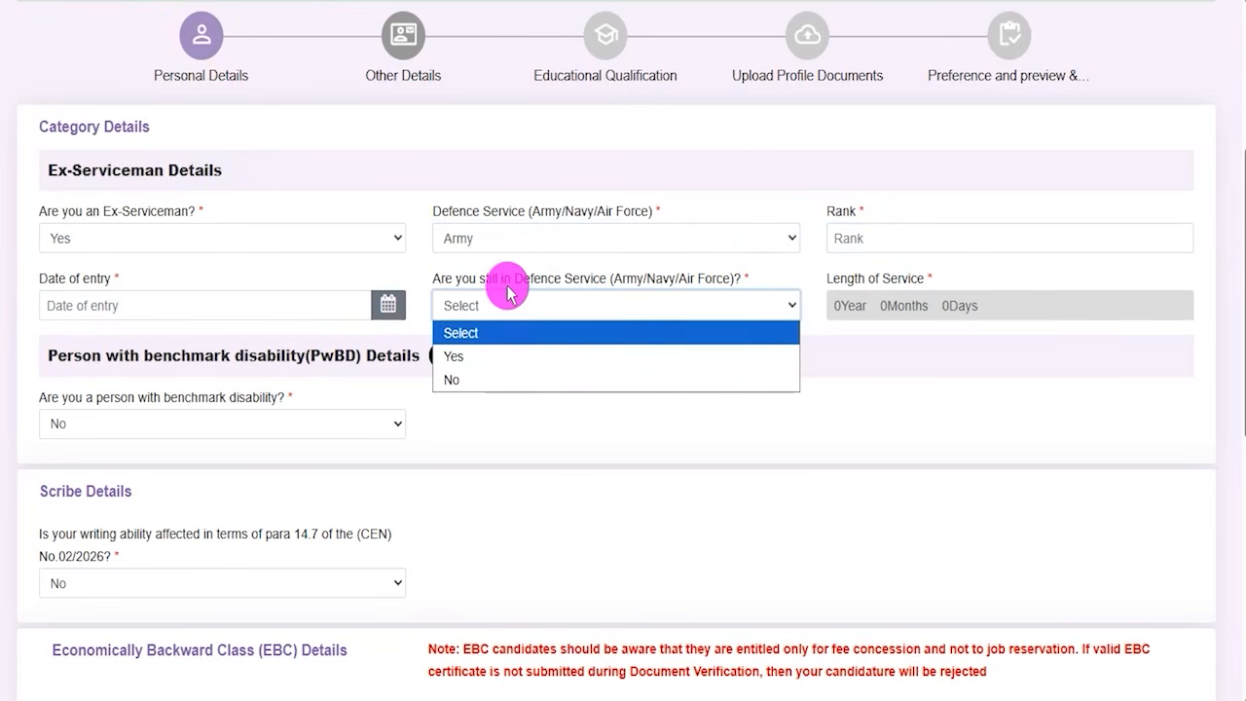
- Set the Ex-Serviceman answer to No
click(126, 238)
click(130, 238)
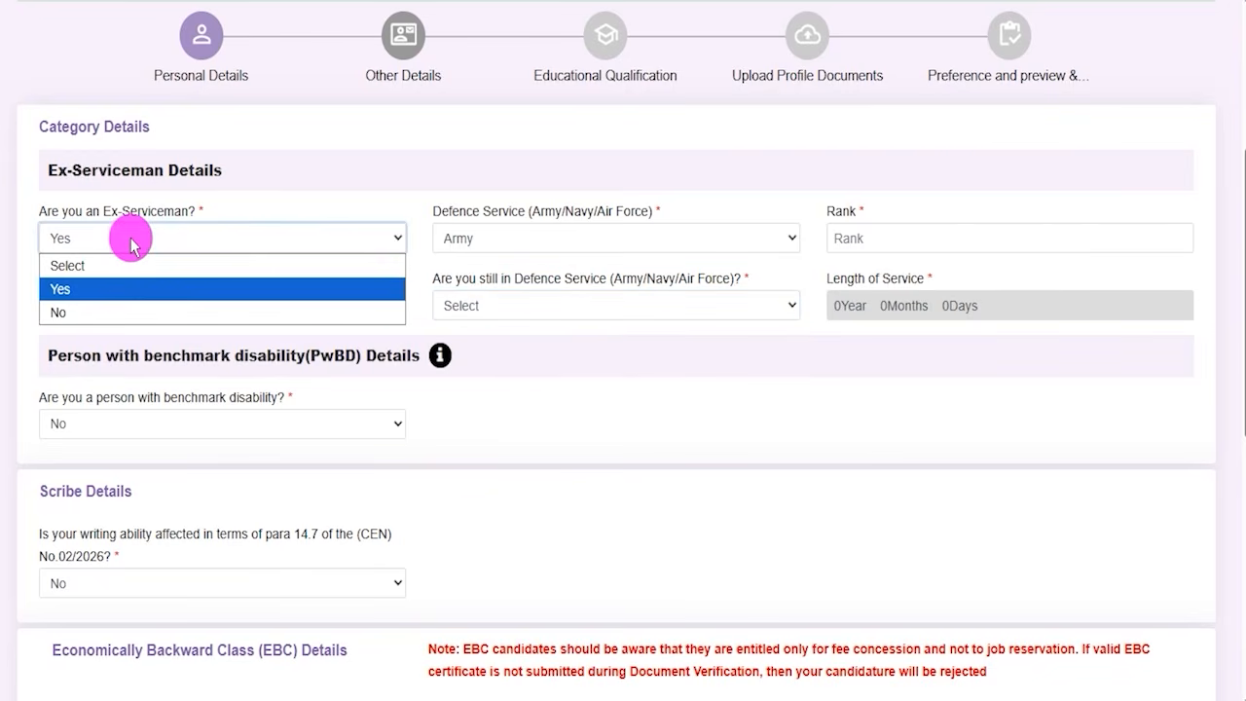
click(70, 313)
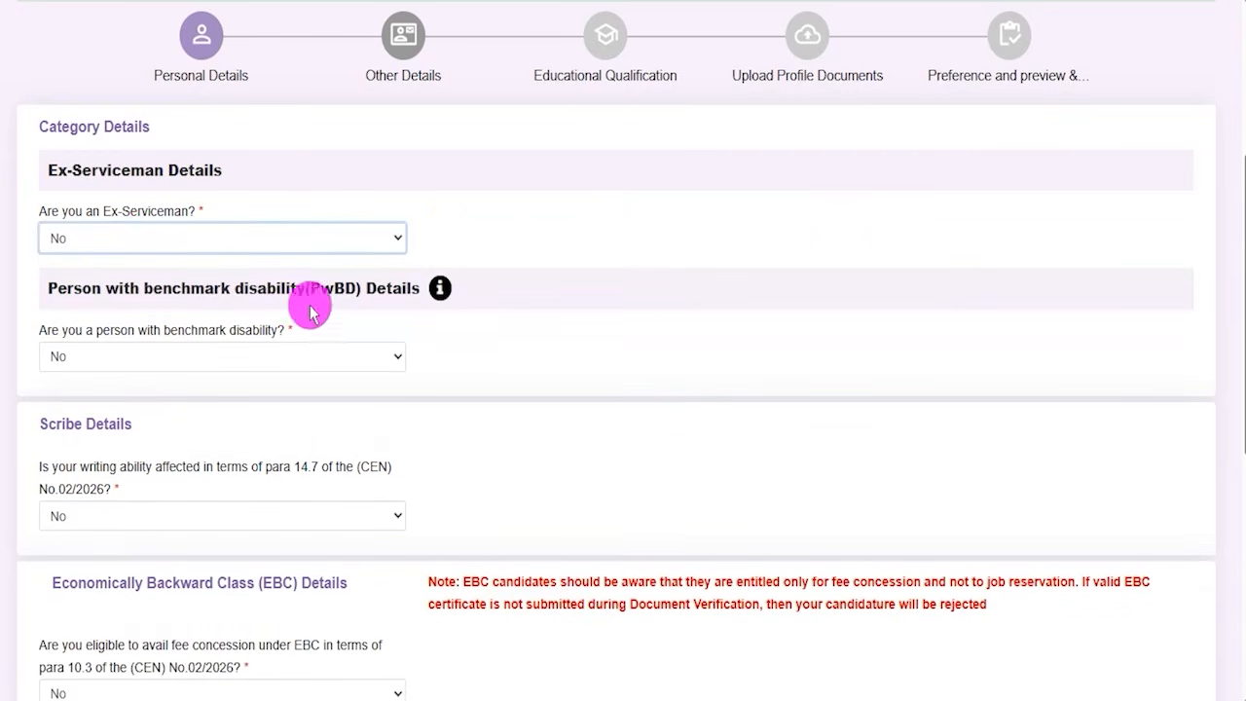
- Answer Yes to having a benchmark disability, choose Visual Impairment (VI), and view the sub-disability options
drag(105, 333, 244, 329)
click(173, 356)
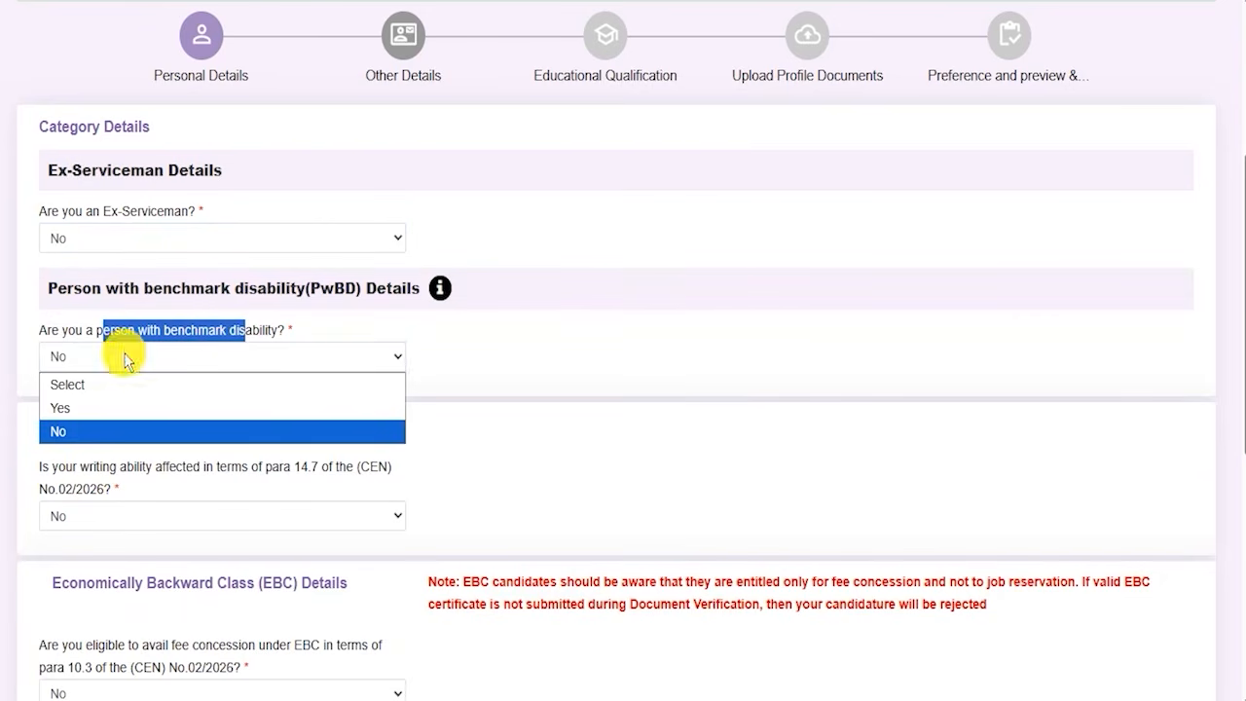
click(97, 407)
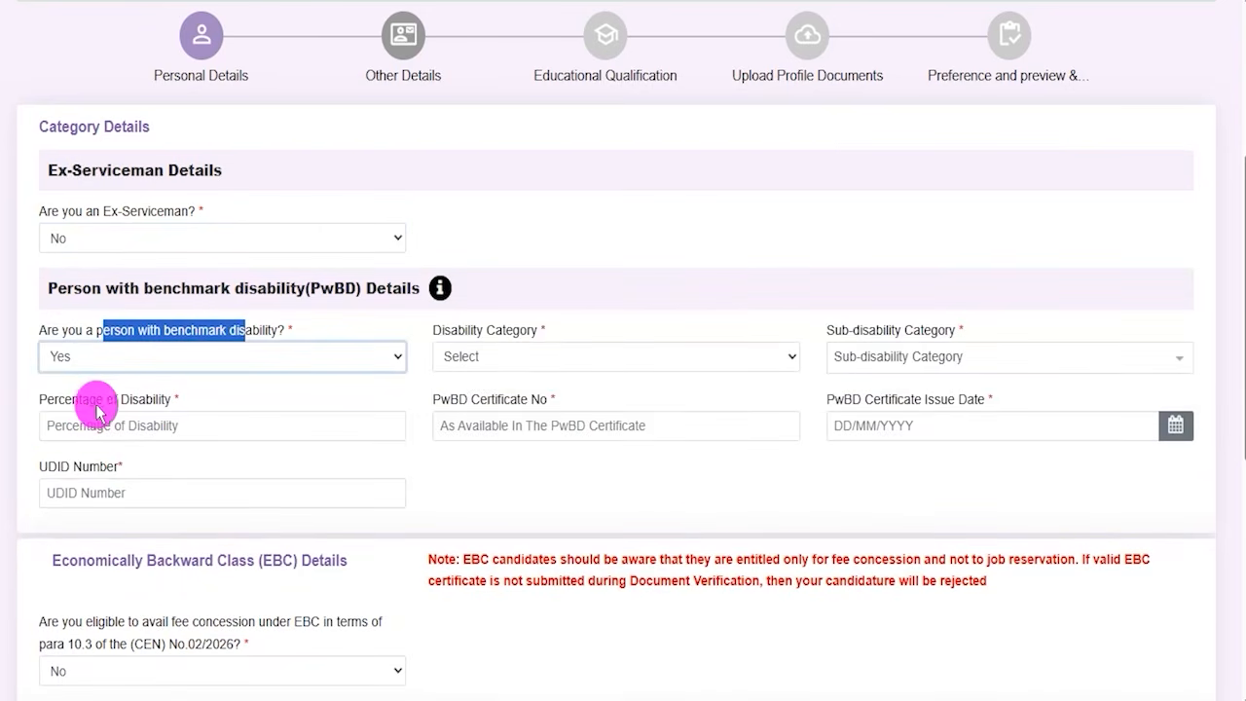
click(527, 360)
click(529, 398)
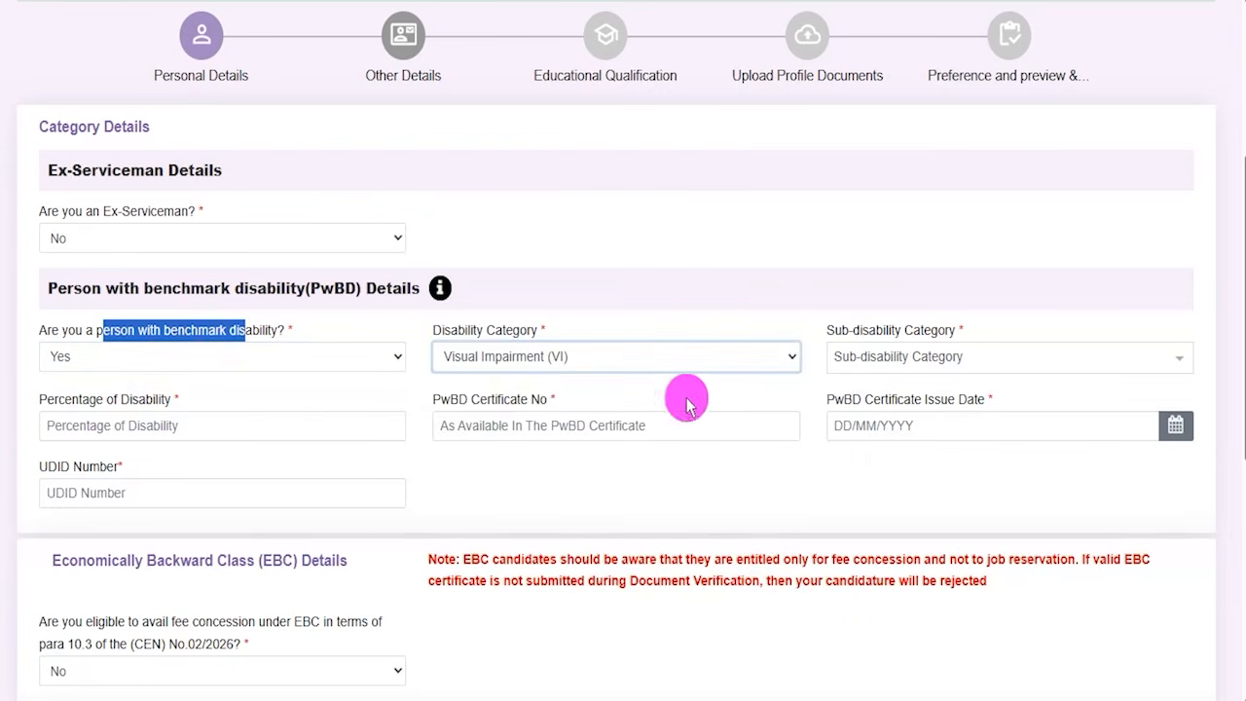
click(909, 369)
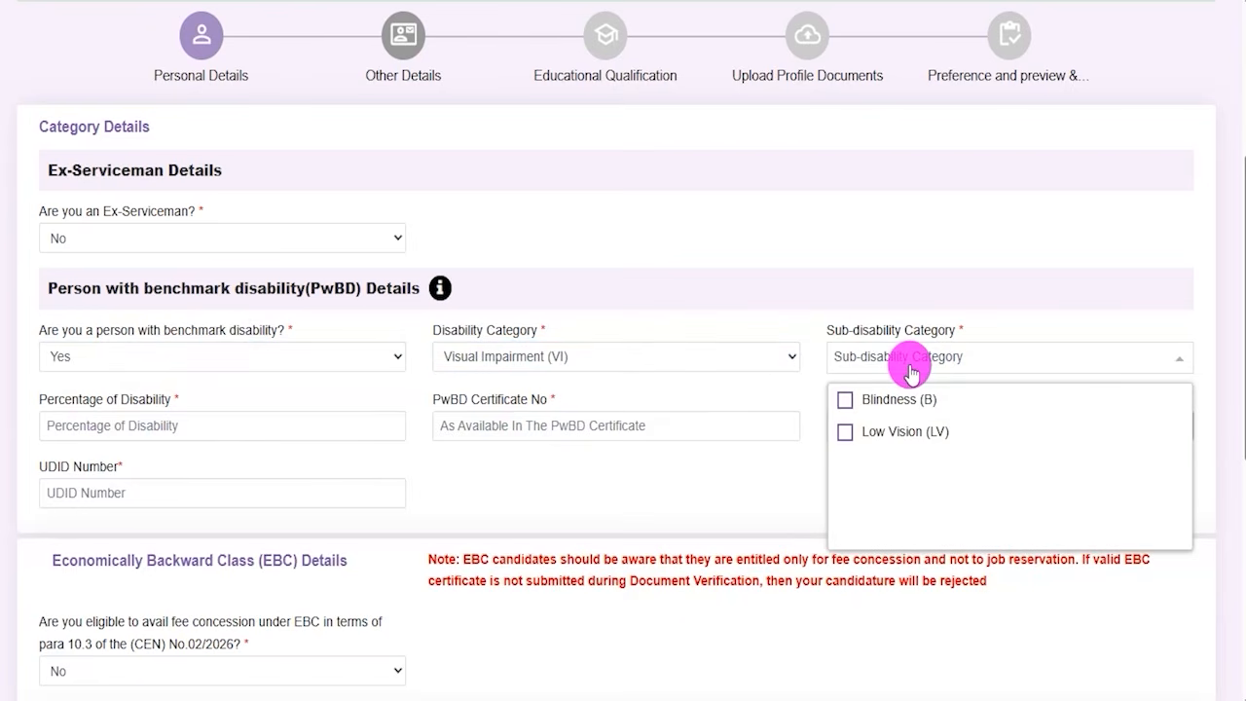
- Go through the disability percentage, PwBD certificate number, issue date calendar and UDID Number fields without filling them
click(130, 425)
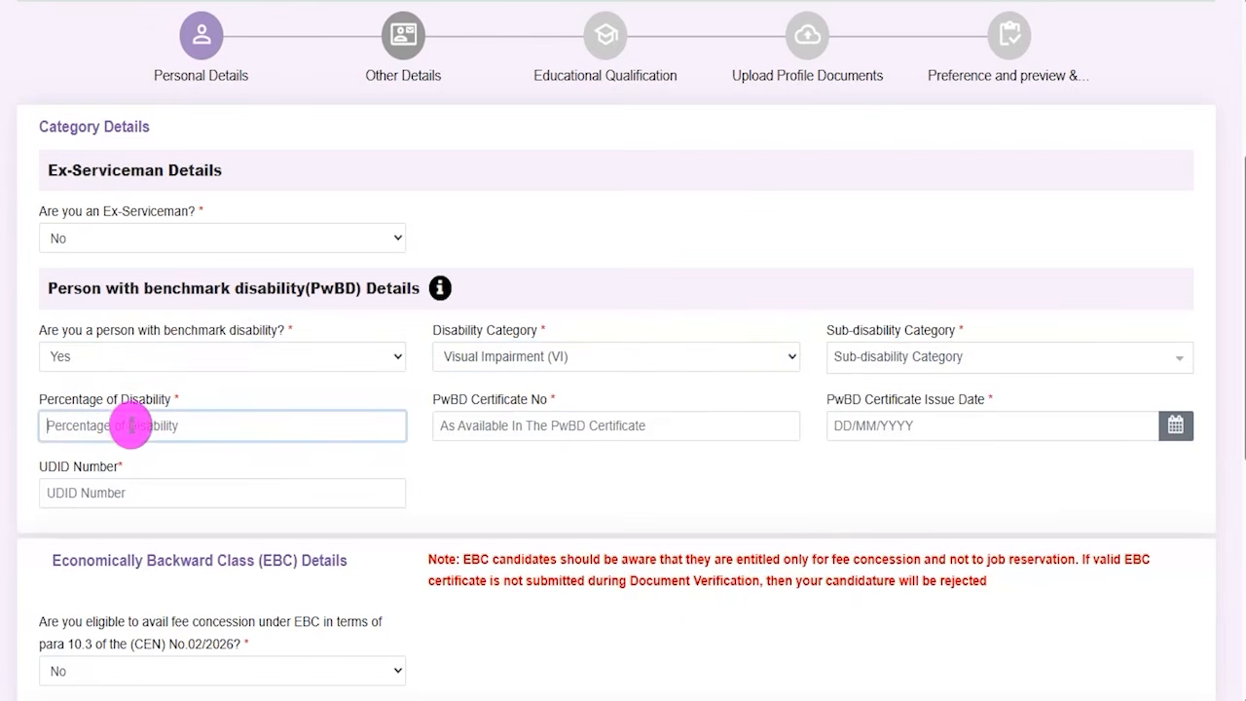
click(496, 424)
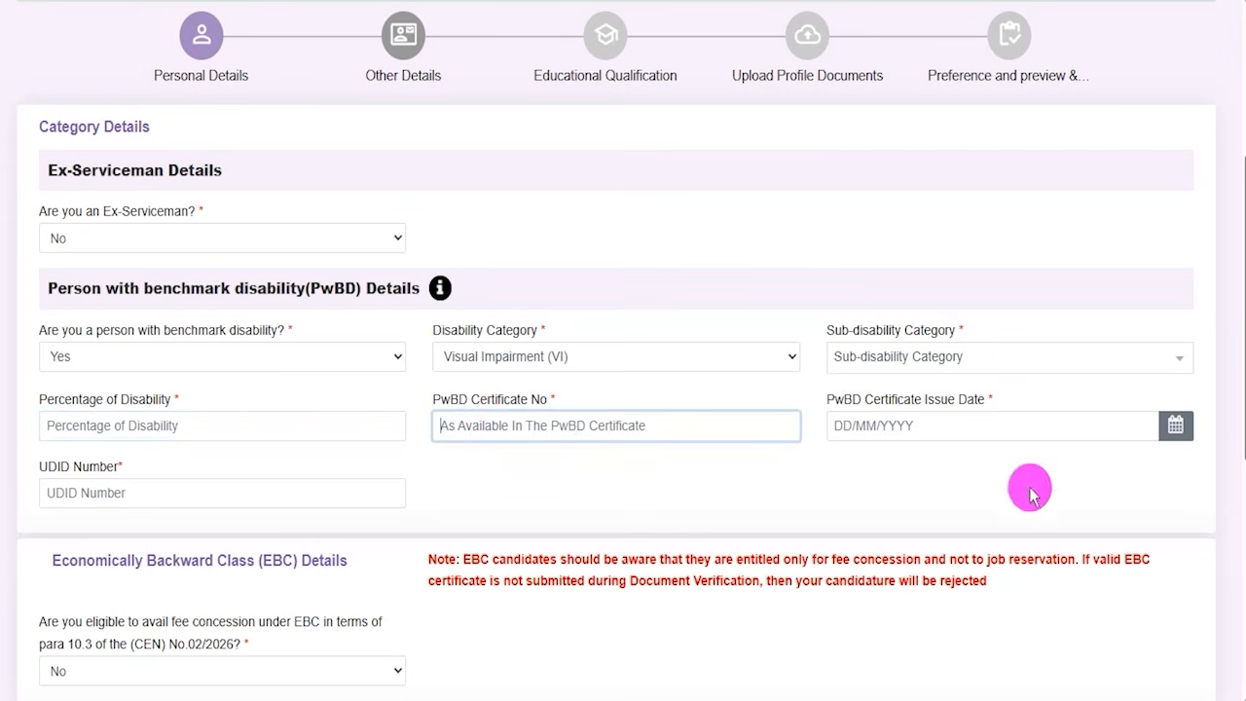
click(1173, 425)
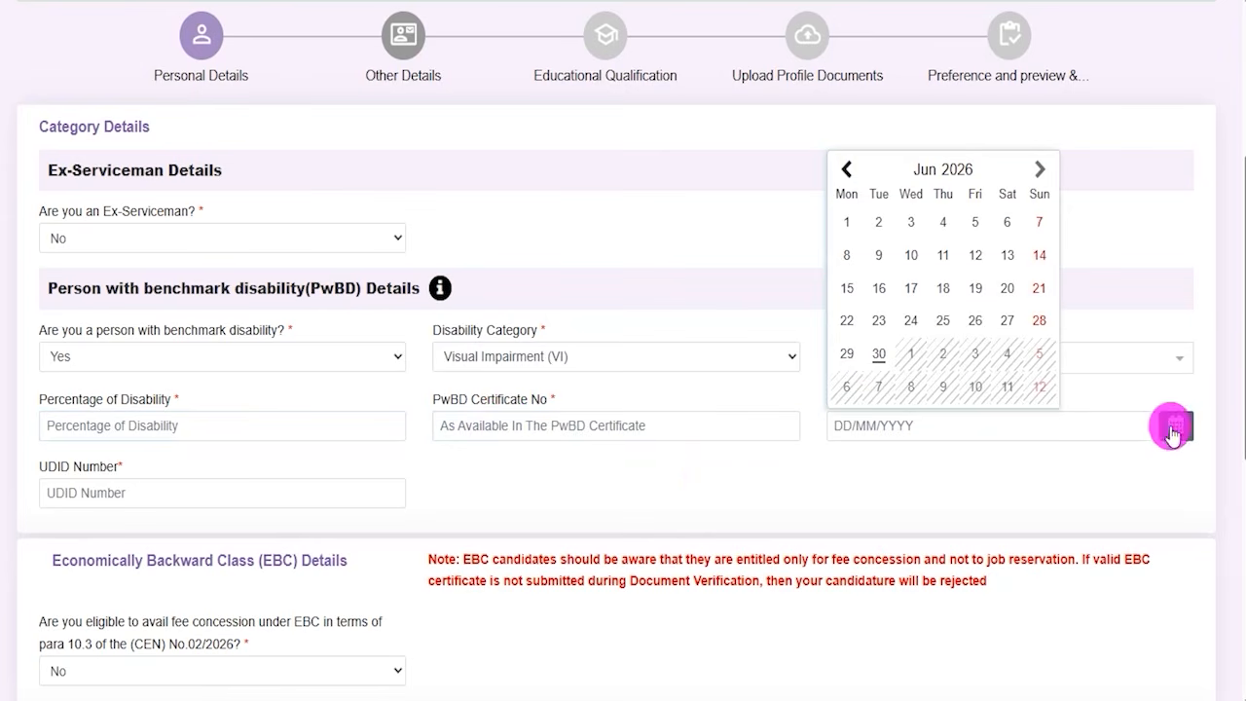
click(686, 476)
click(103, 487)
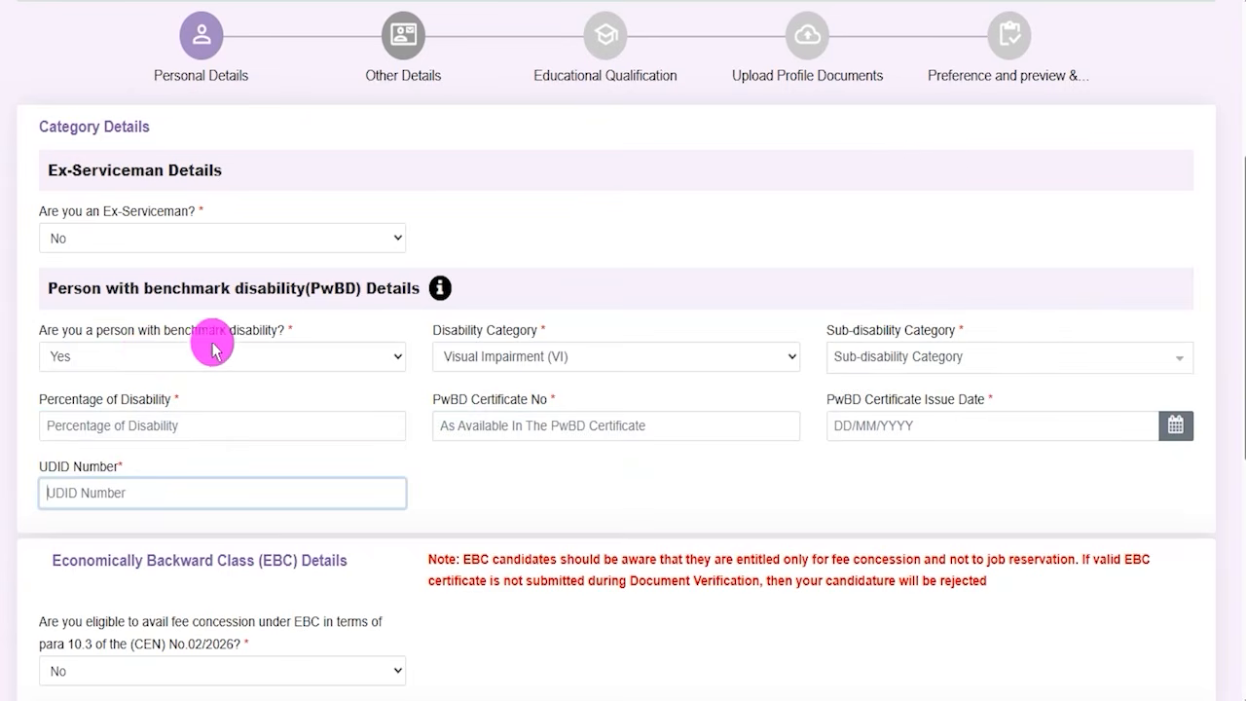
- Set the benchmark disability answer to No
click(162, 356)
click(78, 431)
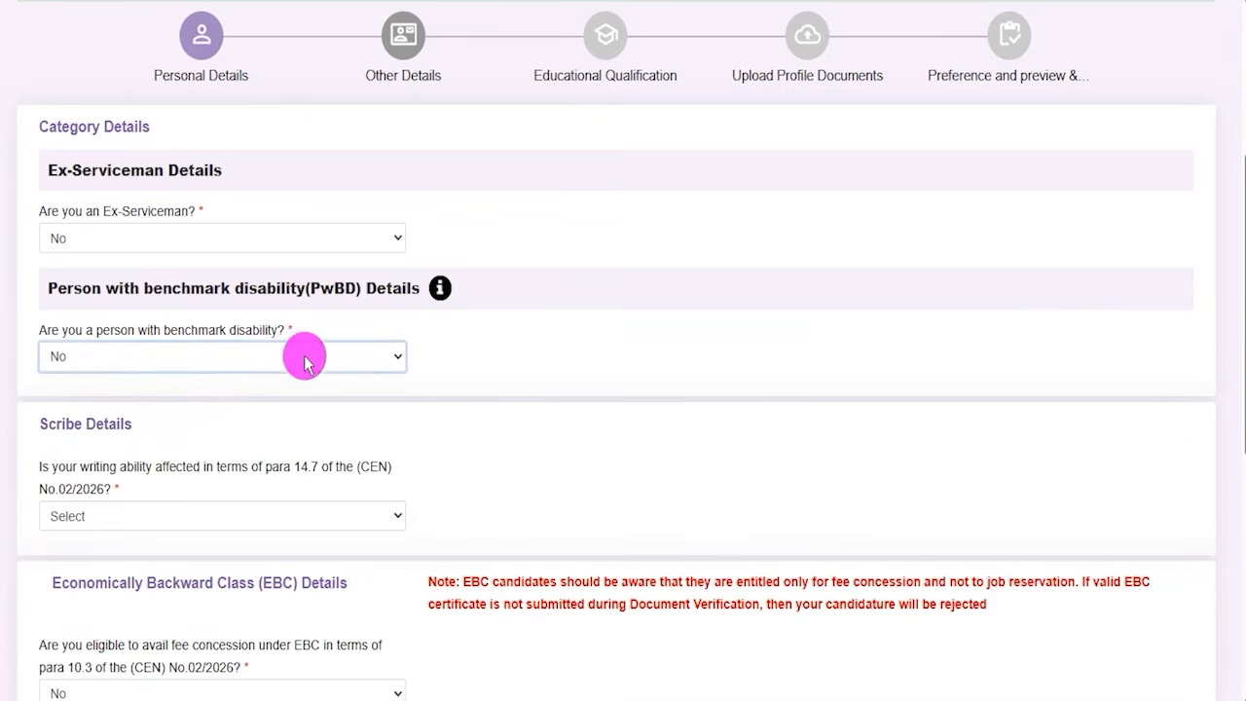
- Answer Yes to affected writing ability and to needing a scribe, accepting the information notices
scroll(413, 418, down, 3)
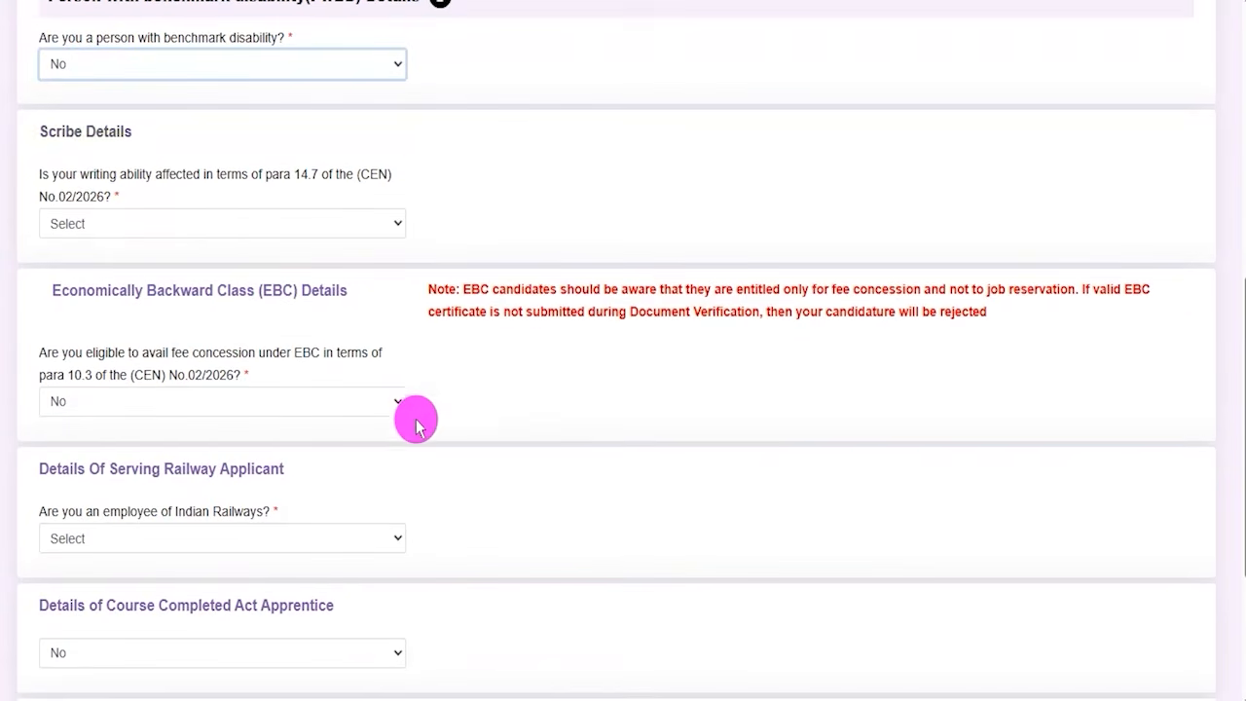
click(118, 223)
click(75, 272)
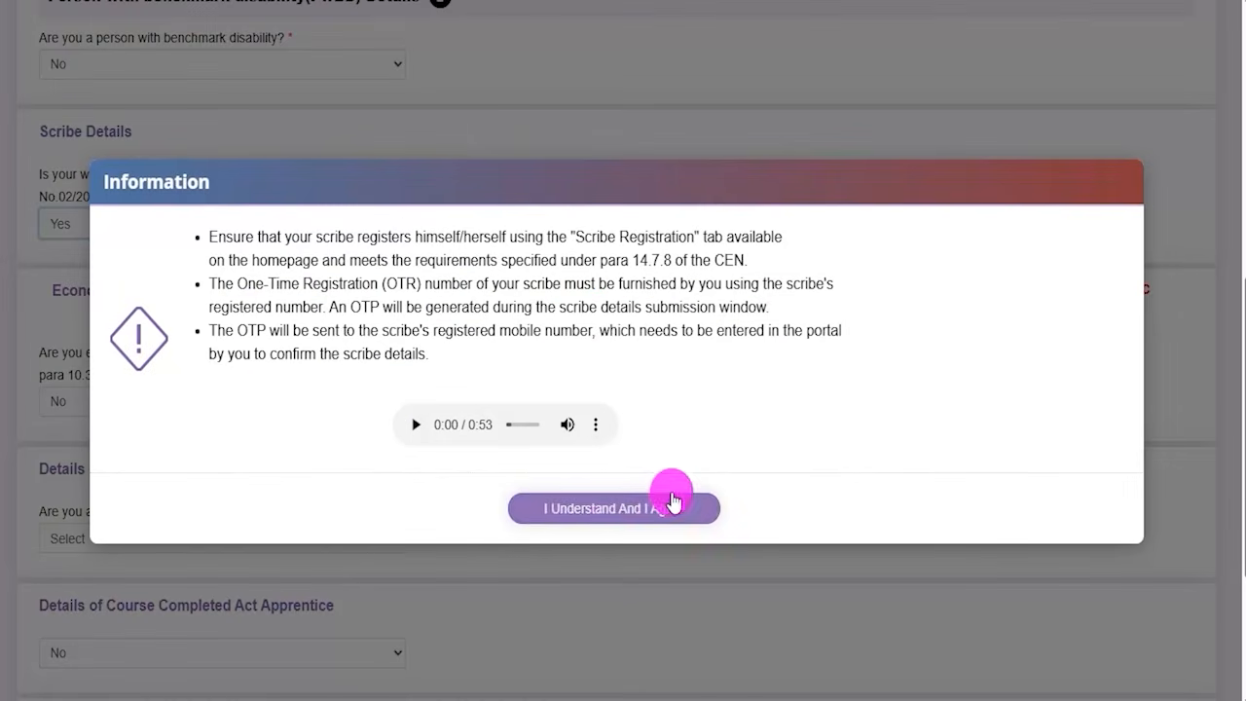
click(600, 516)
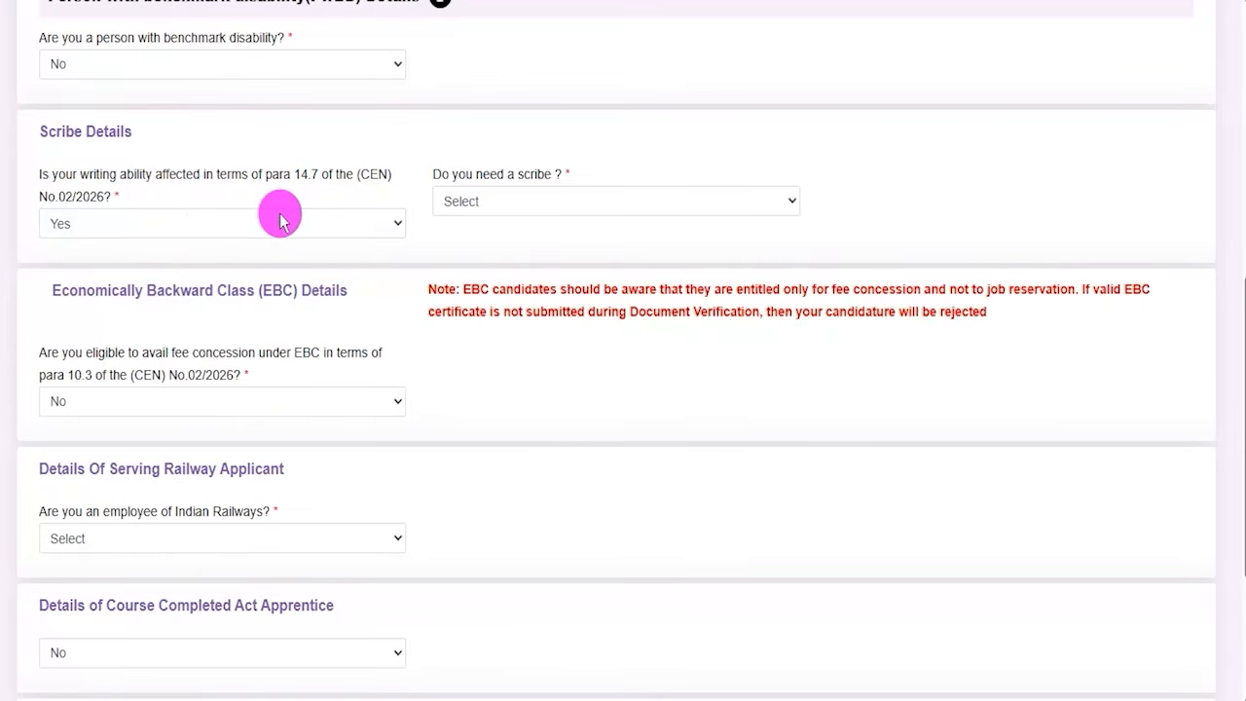
click(519, 204)
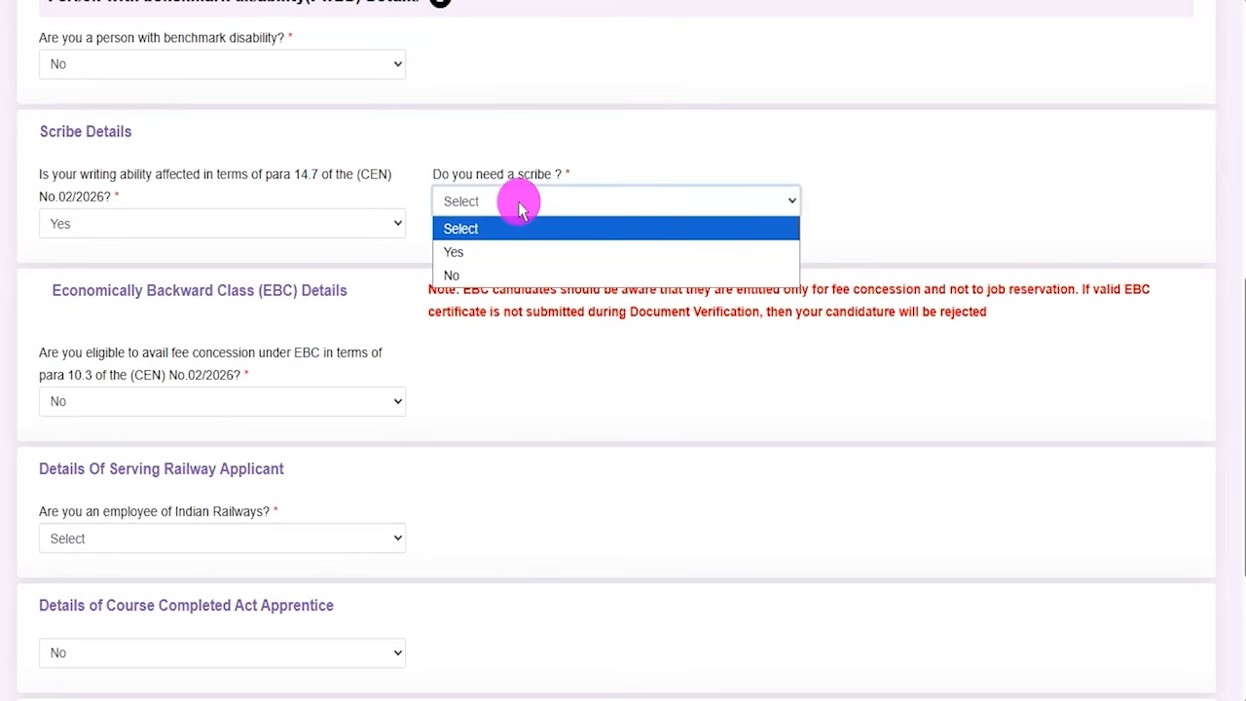
click(469, 250)
click(580, 516)
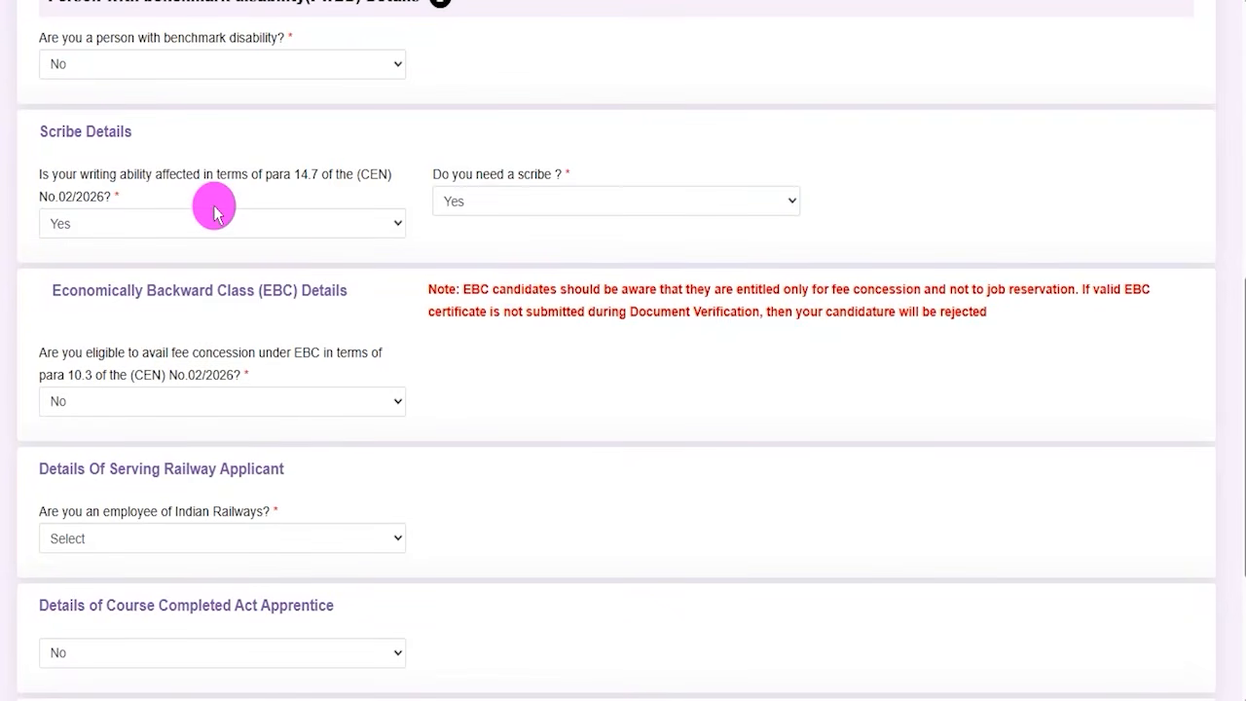
- Highlight the writing ability question and set its answer to No
drag(89, 176, 167, 185)
click(133, 219)
click(64, 295)
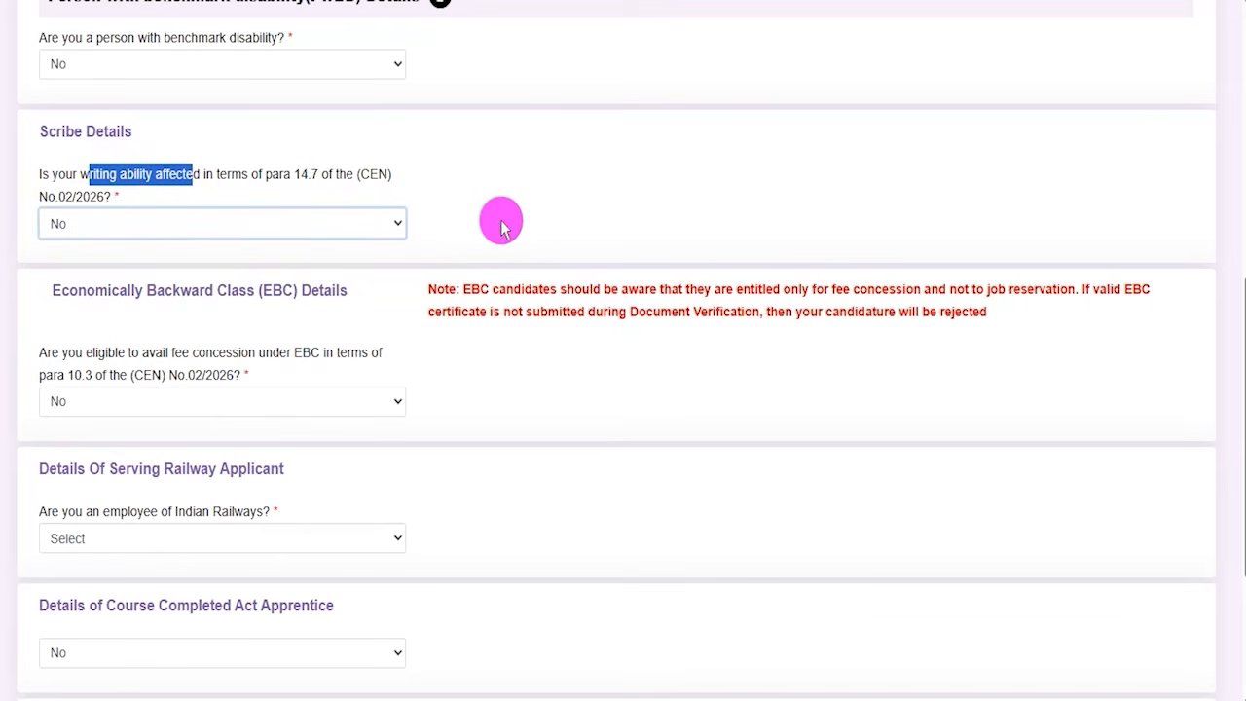
- Highlight the EBC details heading, answer Yes to the EBC fee concession question and agree to the information notice
scroll(243, 291, down, 2)
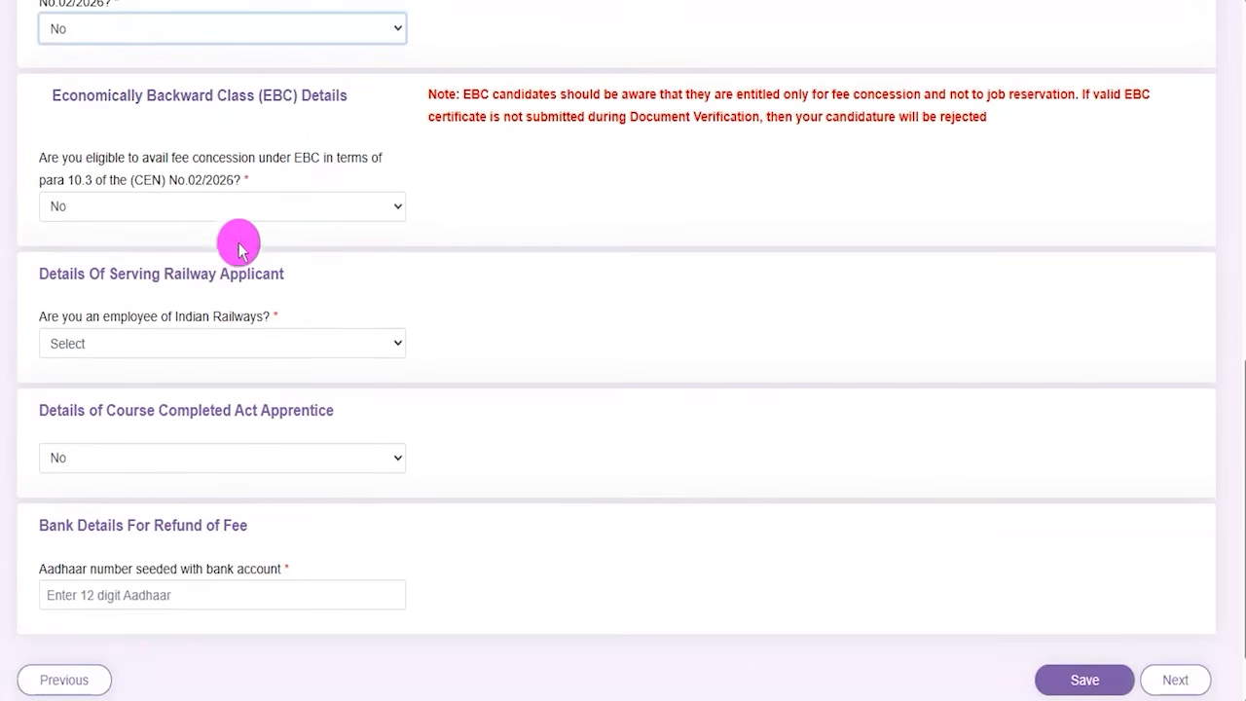
drag(77, 95, 323, 98)
click(139, 203)
click(85, 255)
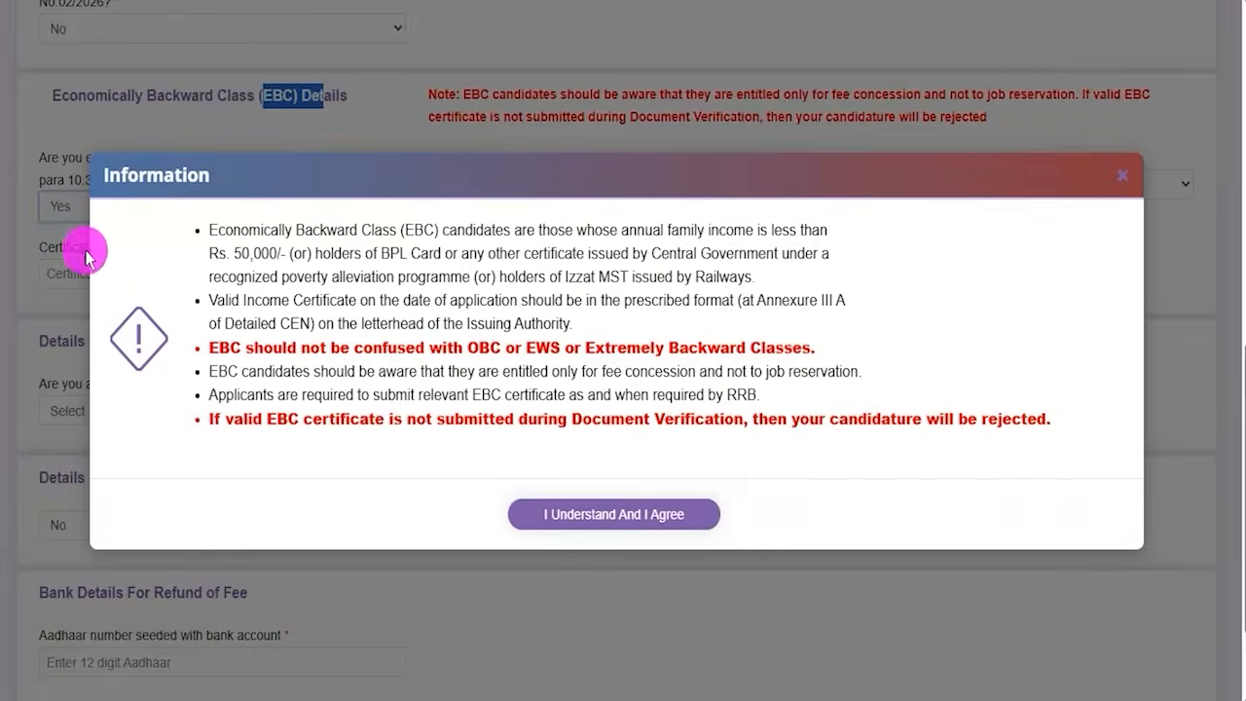
click(541, 516)
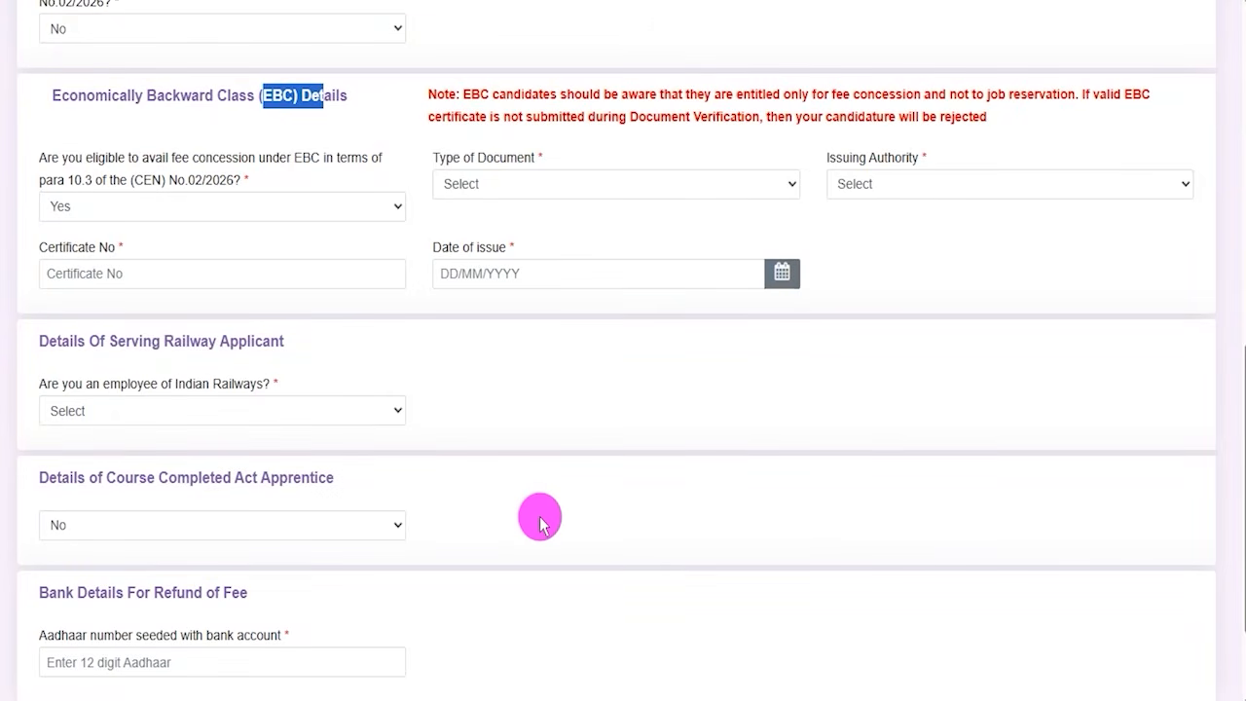
- Choose EBC Certificate as the document type and go through the issuing authority, certificate number and issue date fields without filling them
click(534, 190)
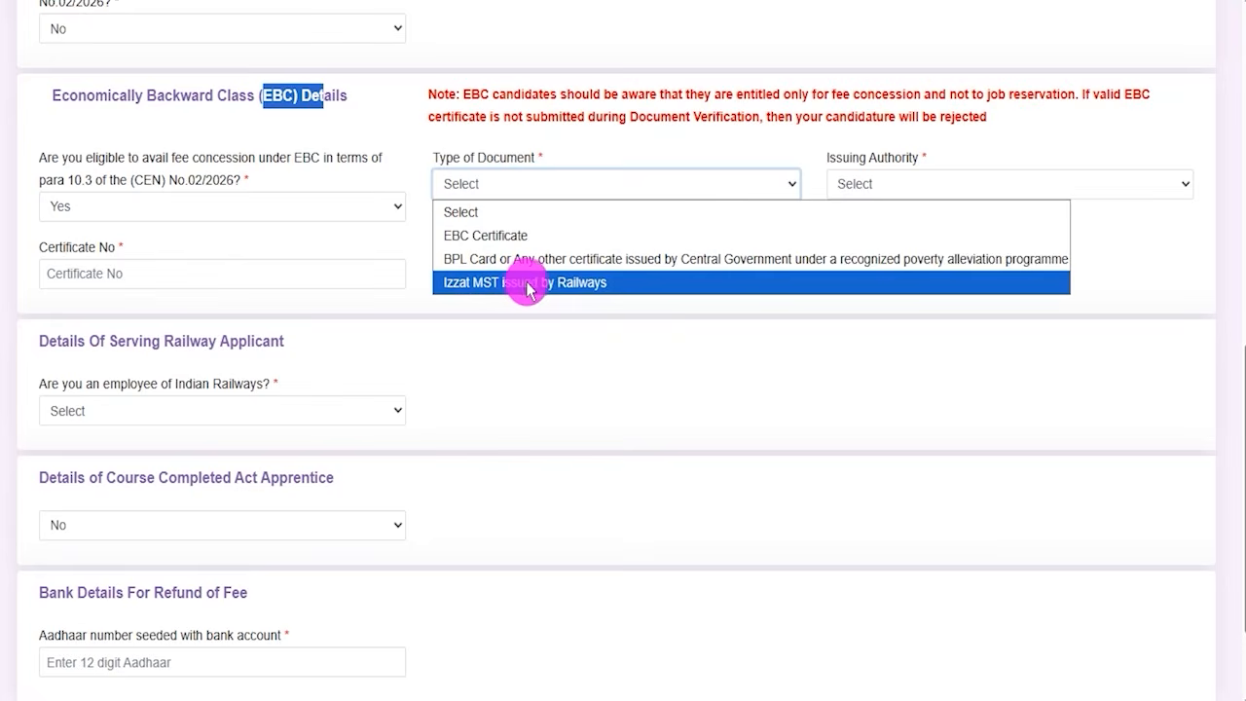
click(486, 236)
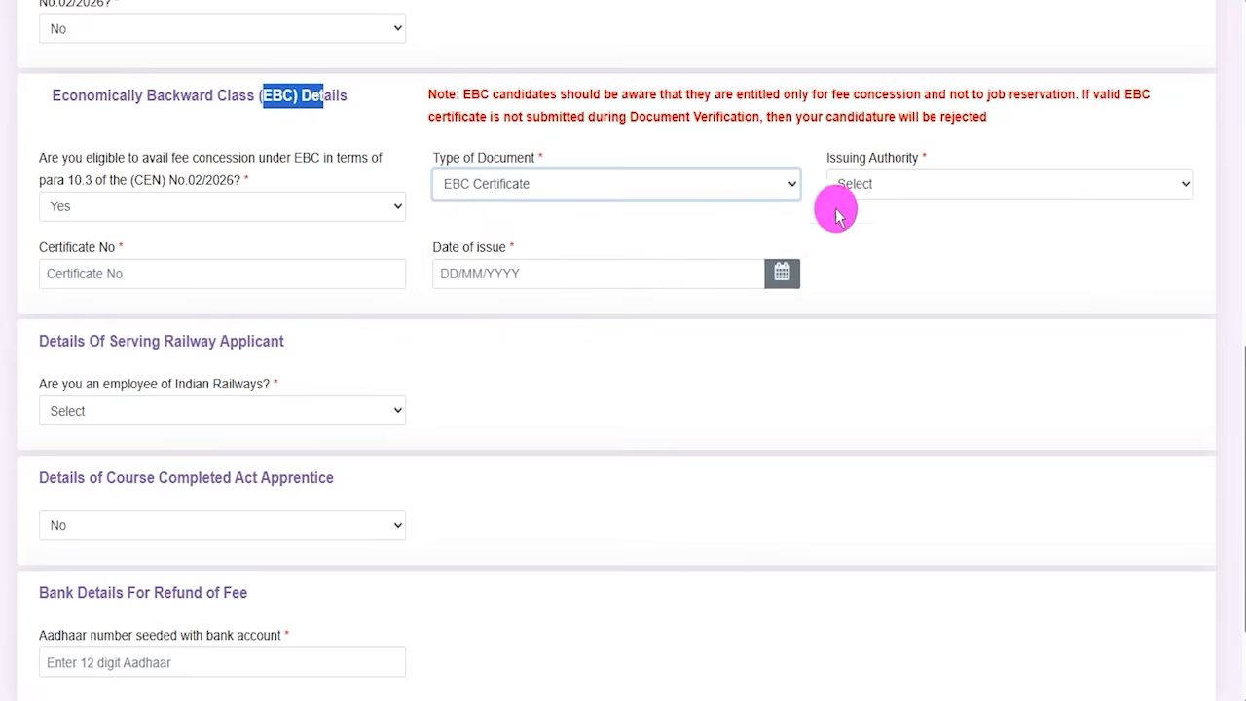
click(864, 186)
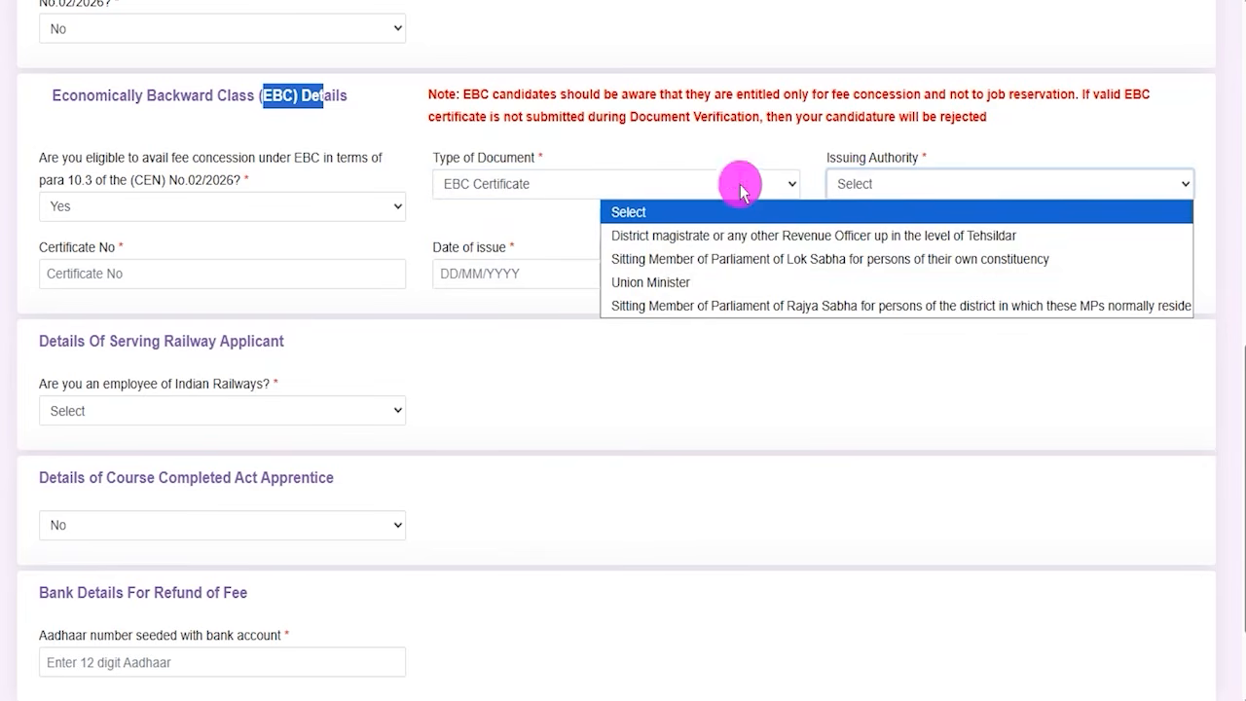
click(166, 276)
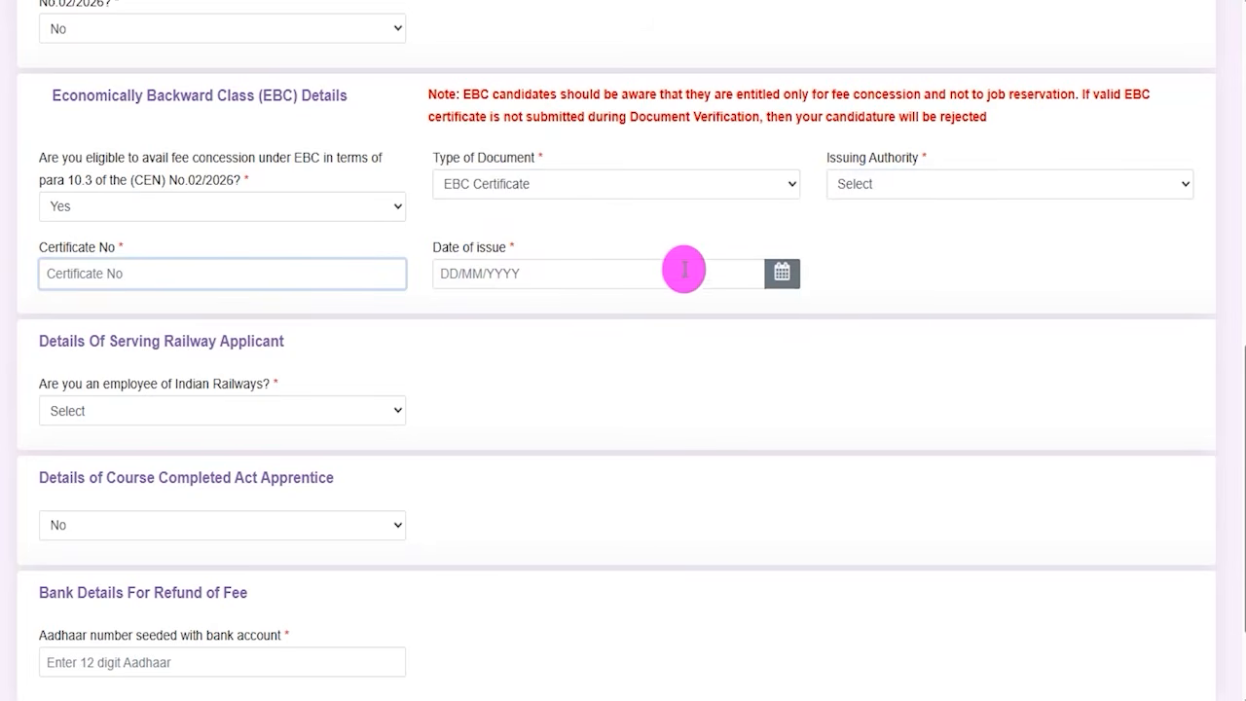
click(780, 271)
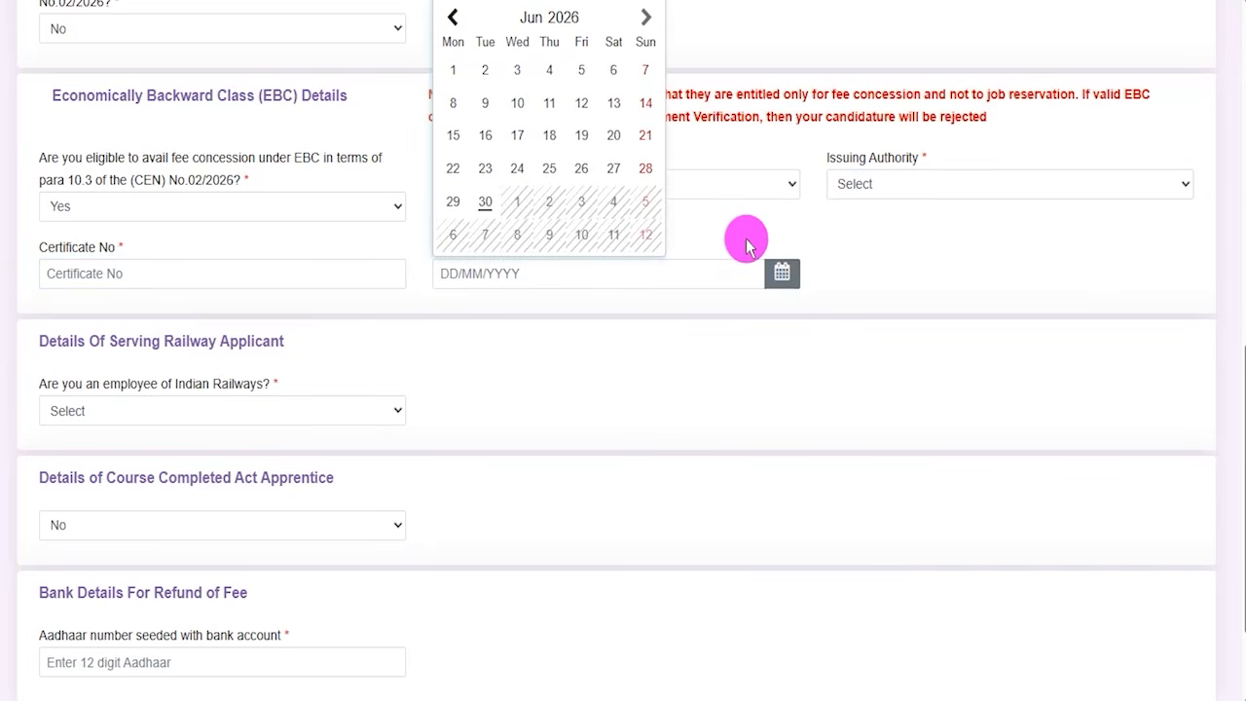
click(920, 259)
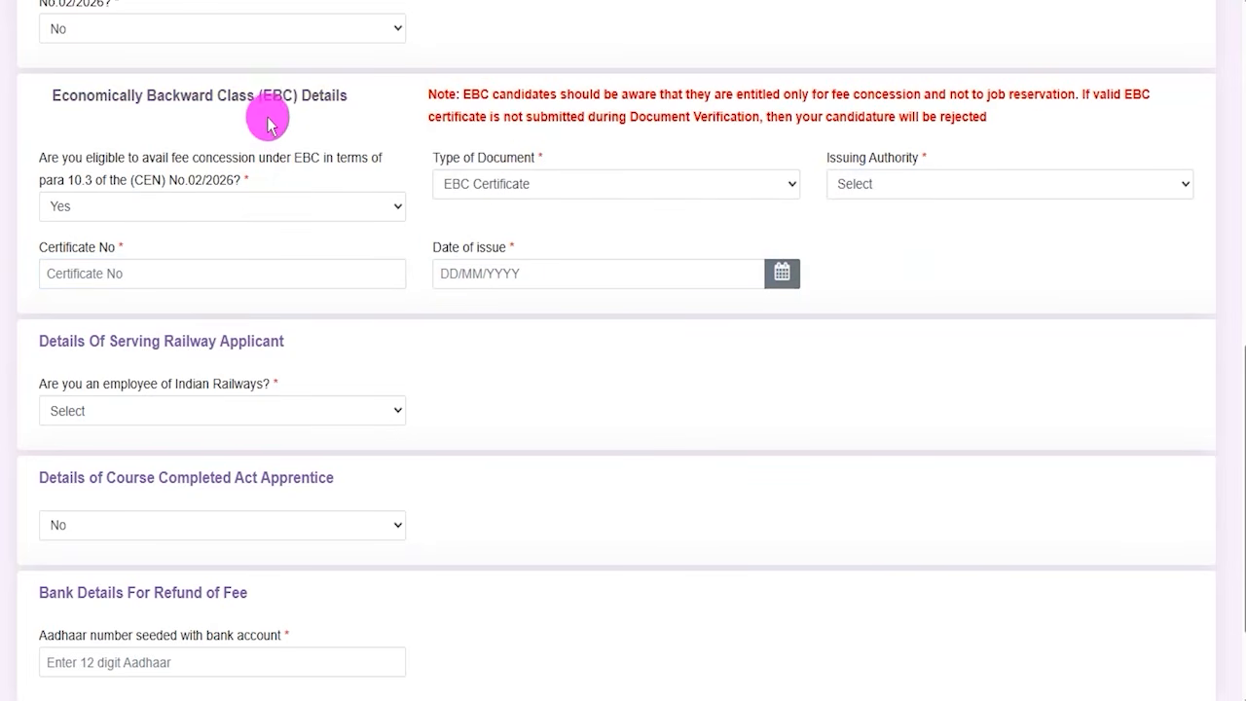
- Set the EBC fee concession eligibility answer to No
drag(265, 99, 281, 98)
click(61, 206)
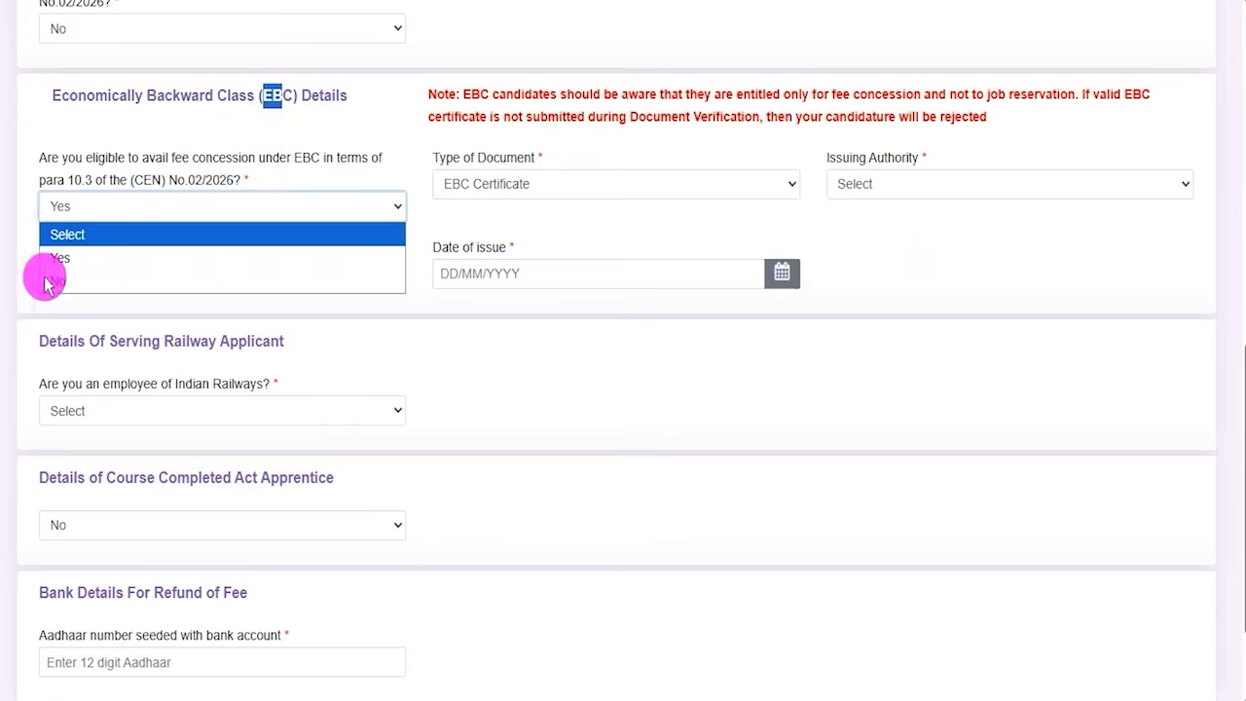
click(44, 270)
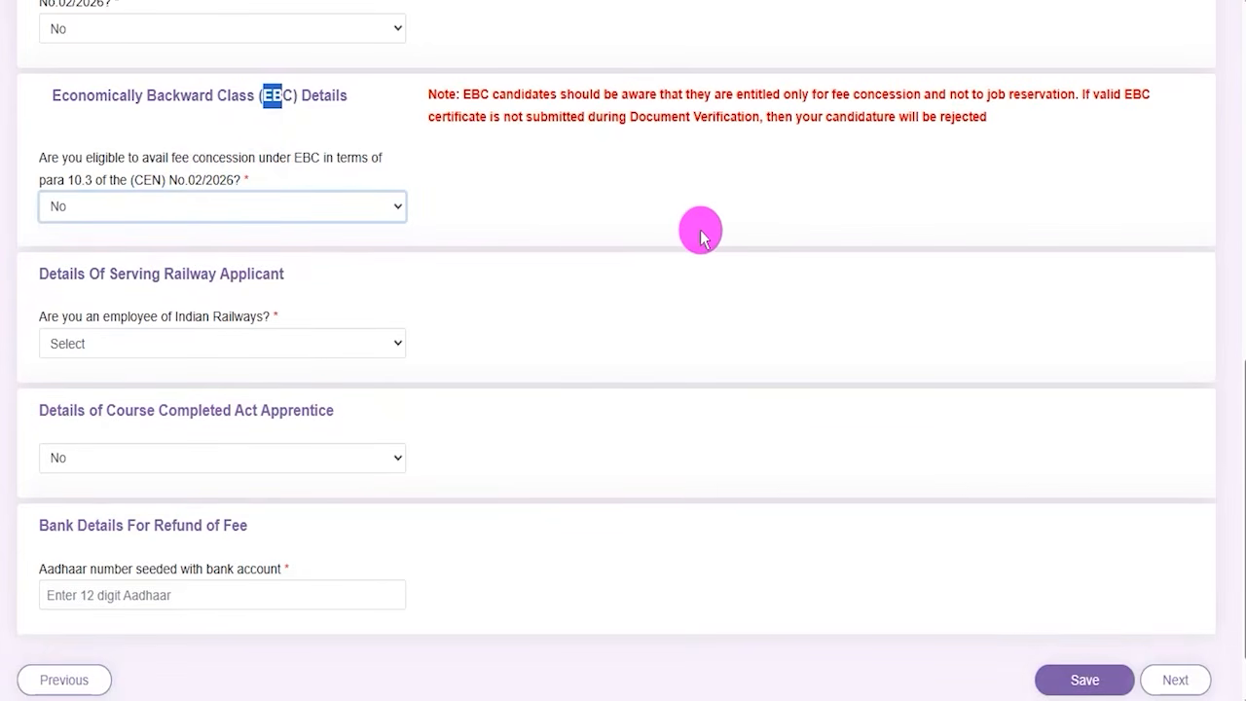
click(430, 284)
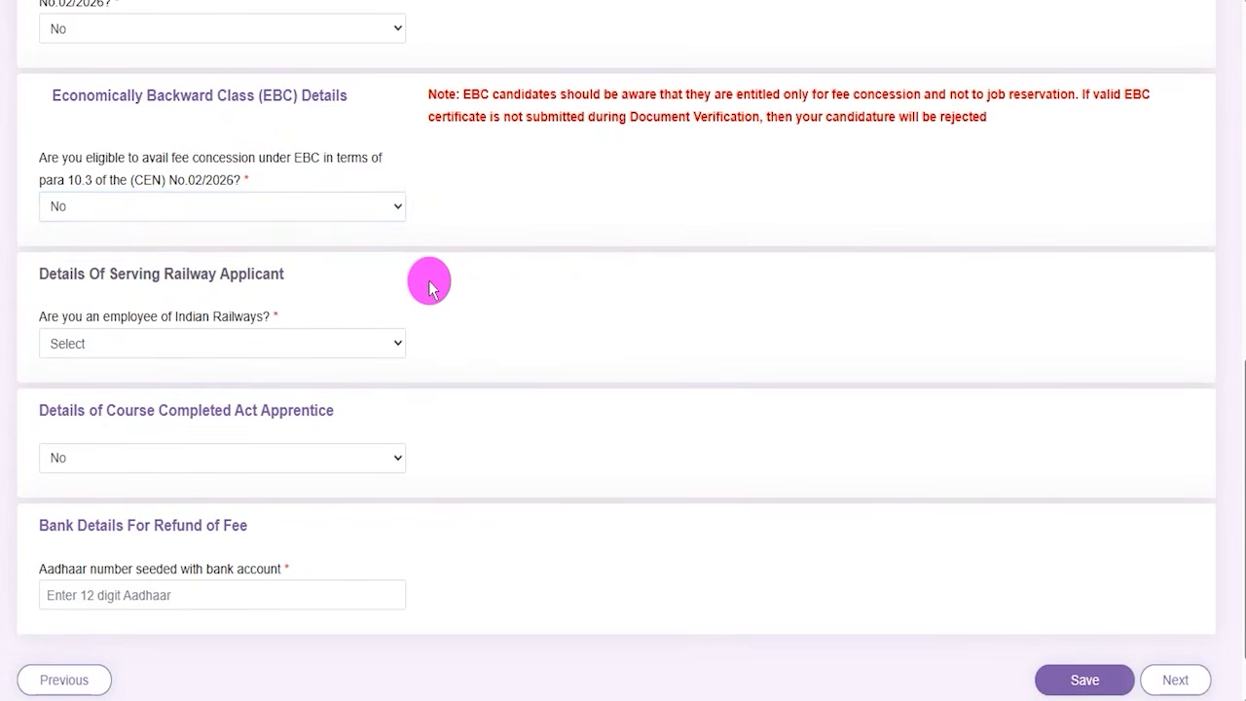
- Highlight the serving railway applicant heading and answer Yes to being an employee of Indian Railways
drag(86, 273, 201, 273)
click(107, 344)
click(70, 392)
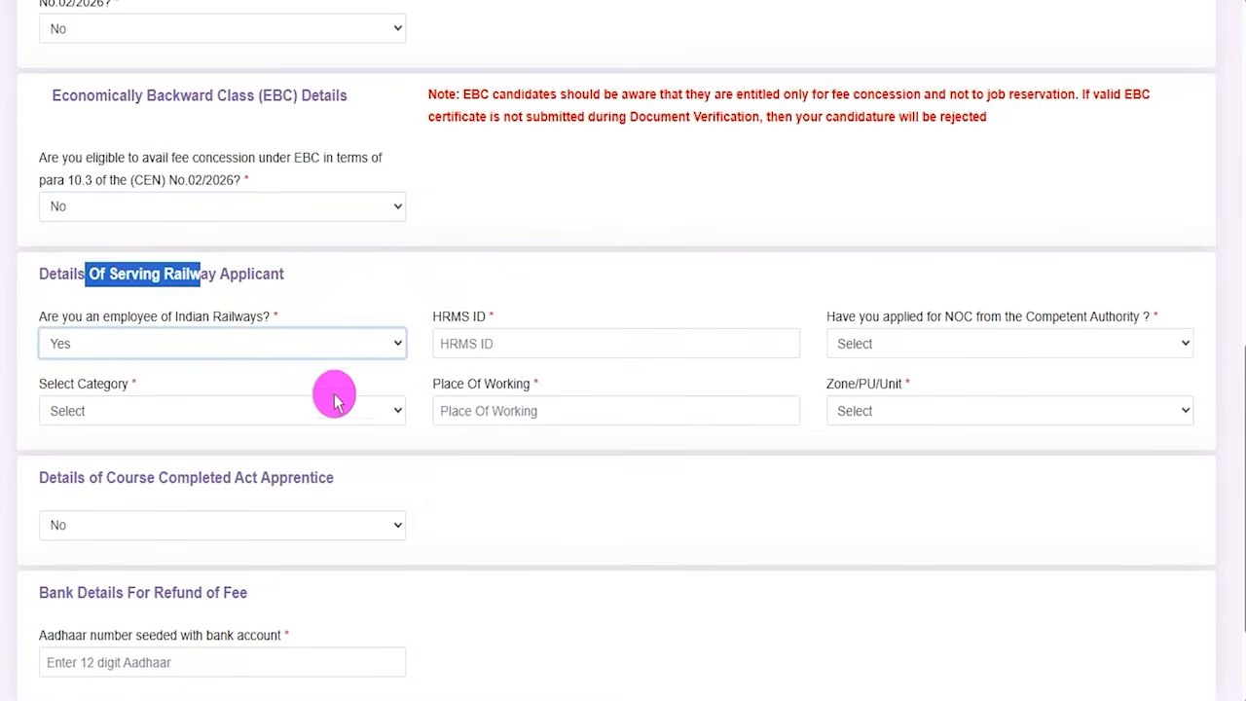
- Go through the HRMS ID, NOC, category, place of working and Zone/PU/Unit fields for railway employees without filling them
drag(445, 316, 476, 316)
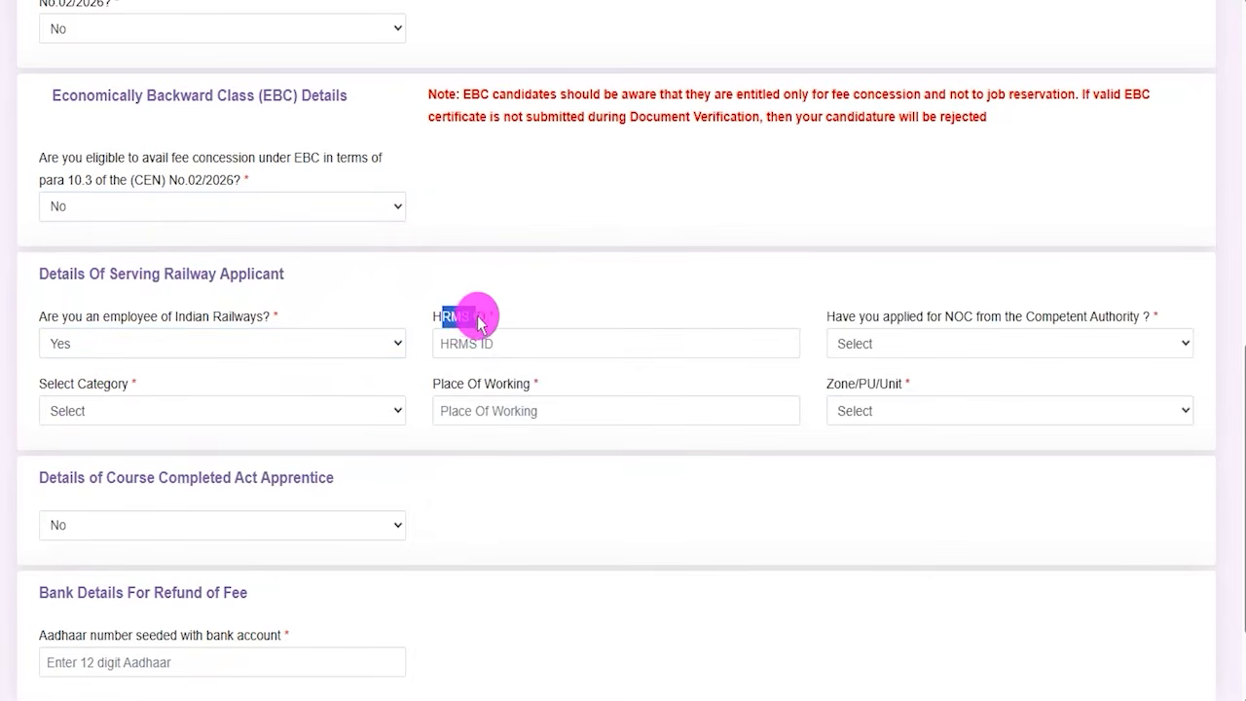
click(477, 343)
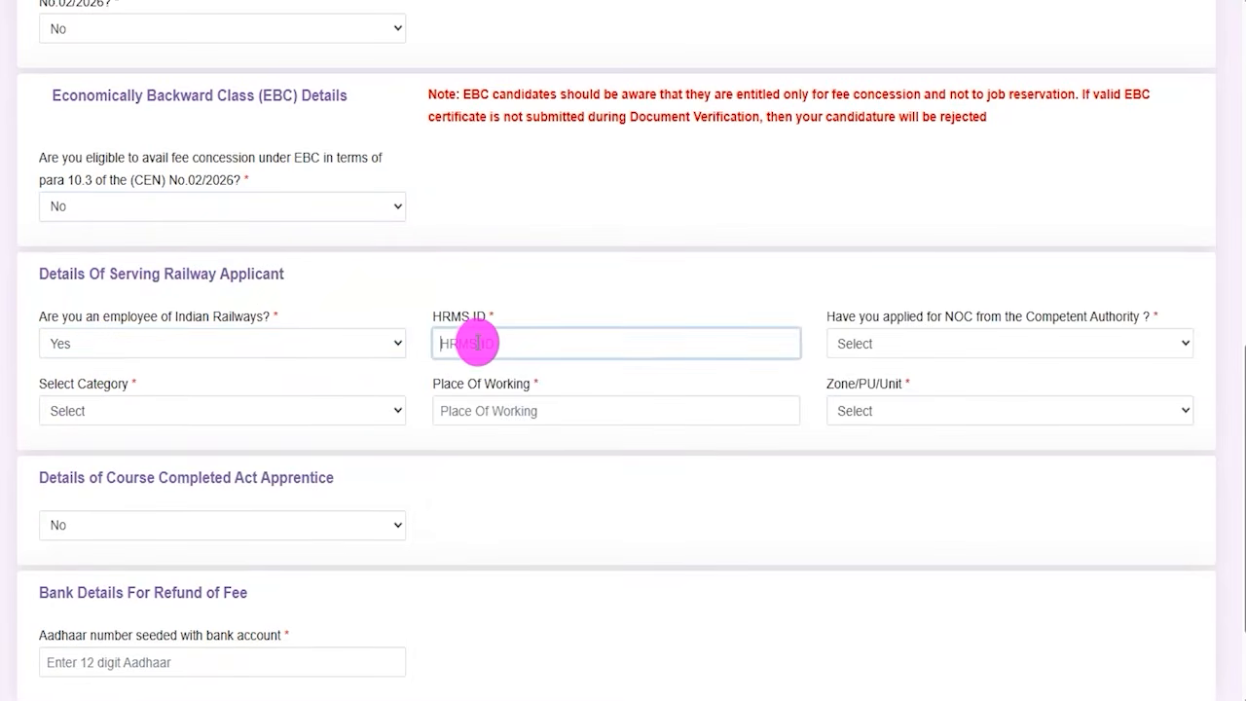
click(911, 352)
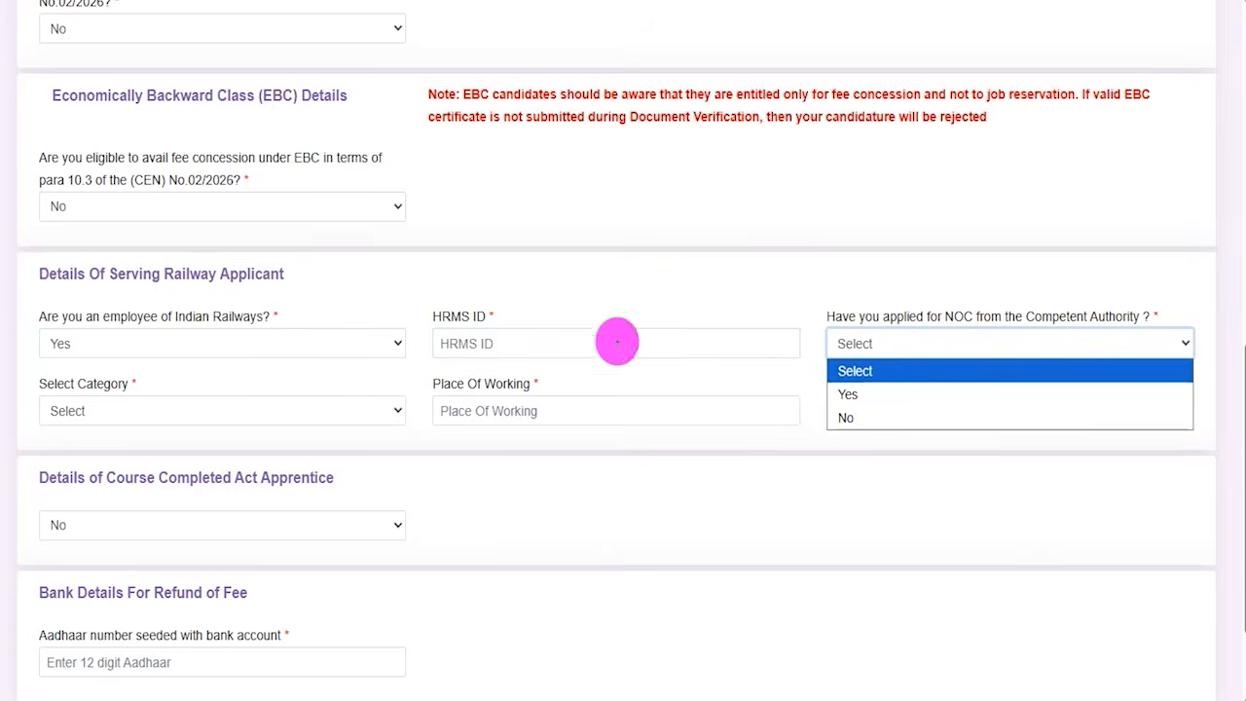
click(126, 411)
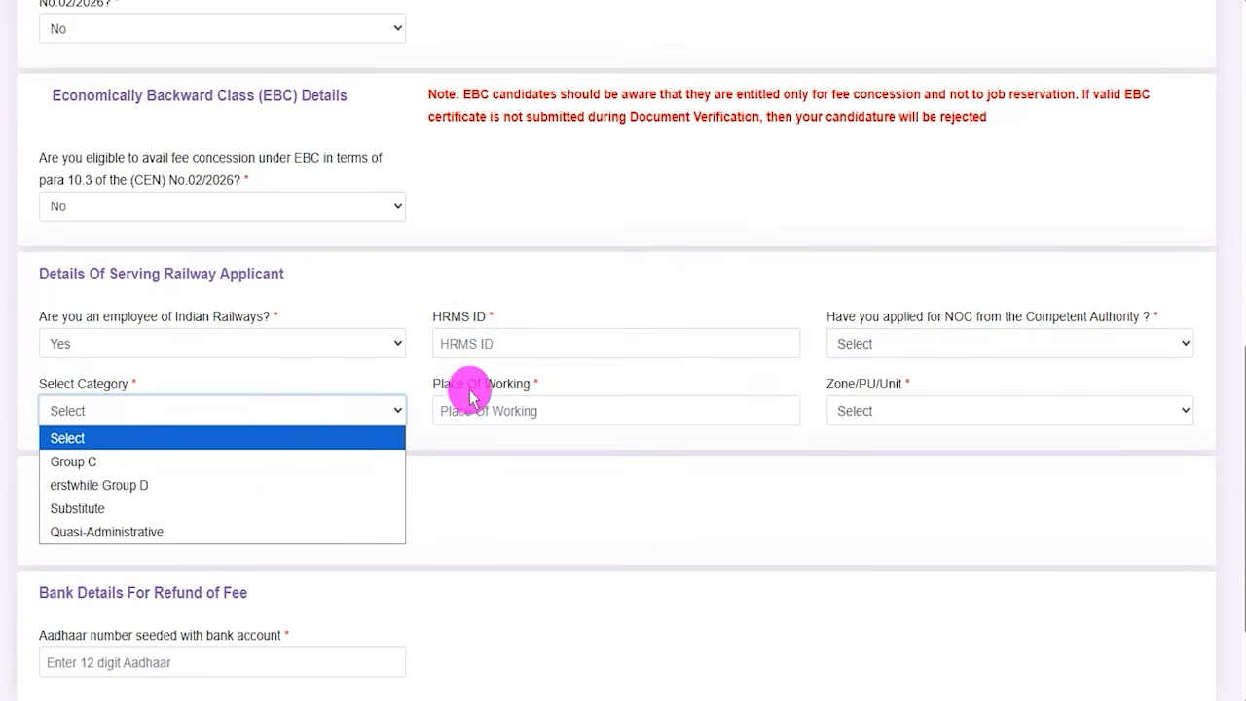
drag(469, 389, 522, 398)
click(652, 418)
click(867, 414)
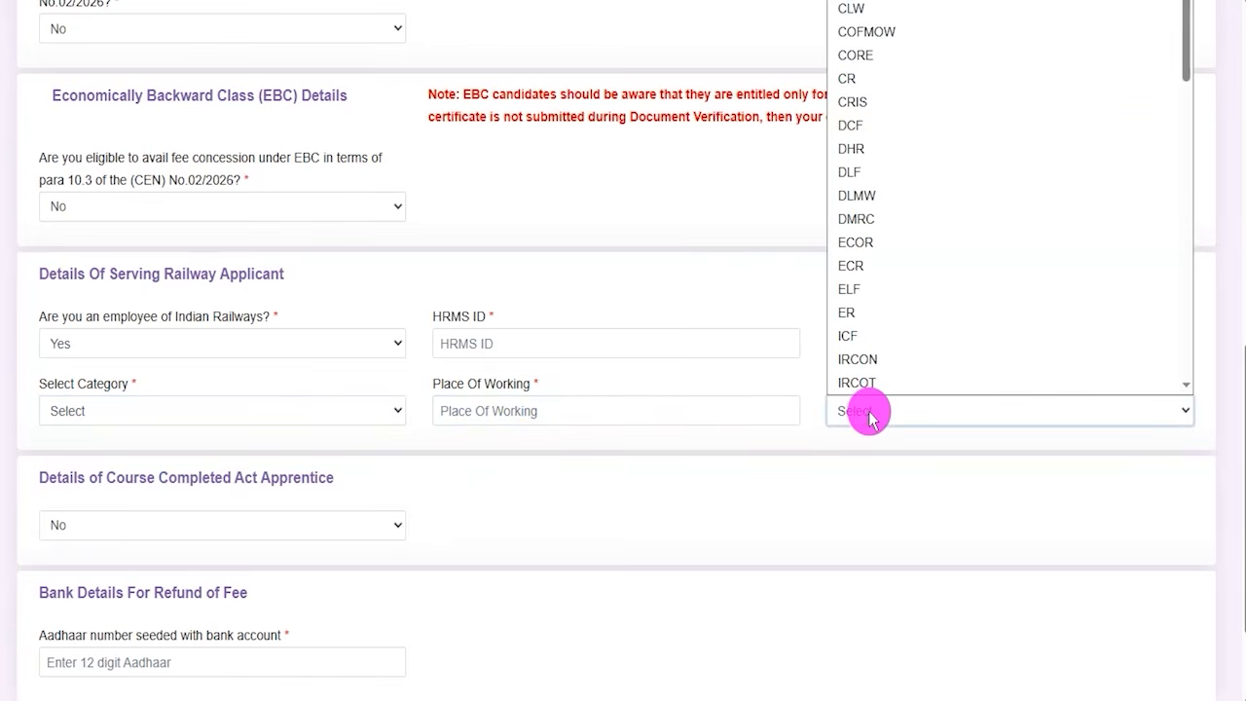
click(867, 412)
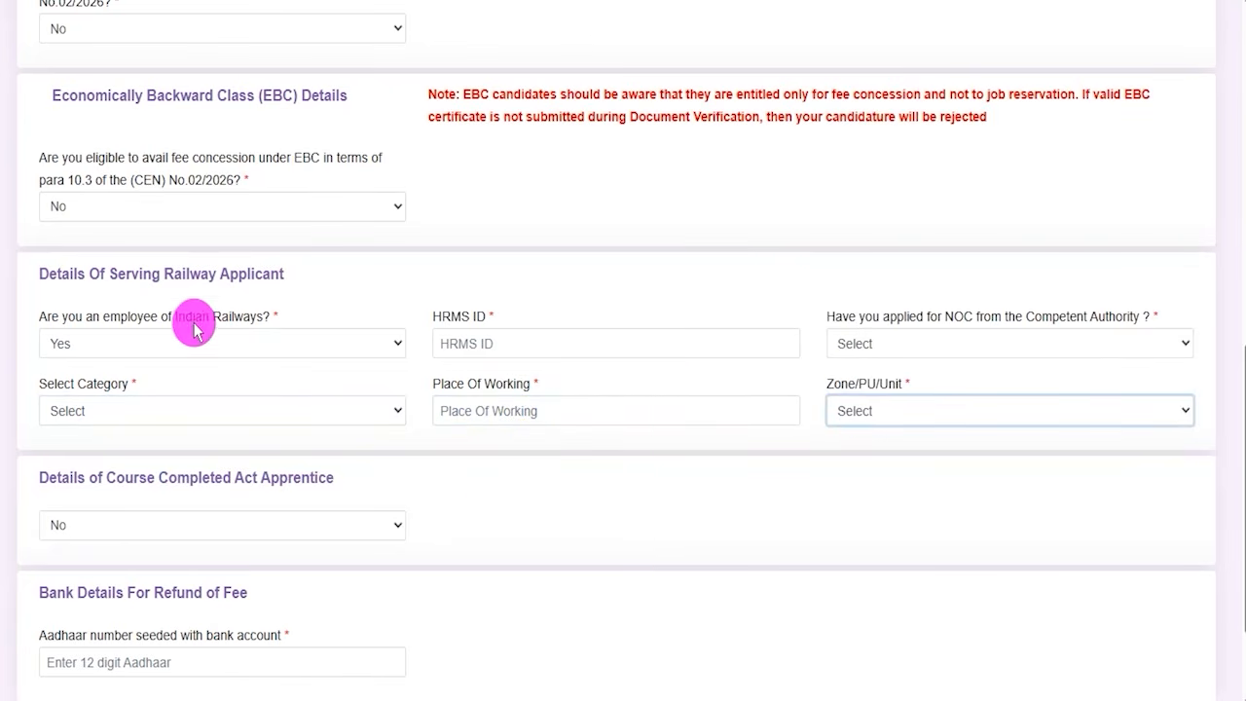
- Set the Indian Railways employee answer to No
drag(127, 277, 270, 275)
click(100, 346)
click(60, 418)
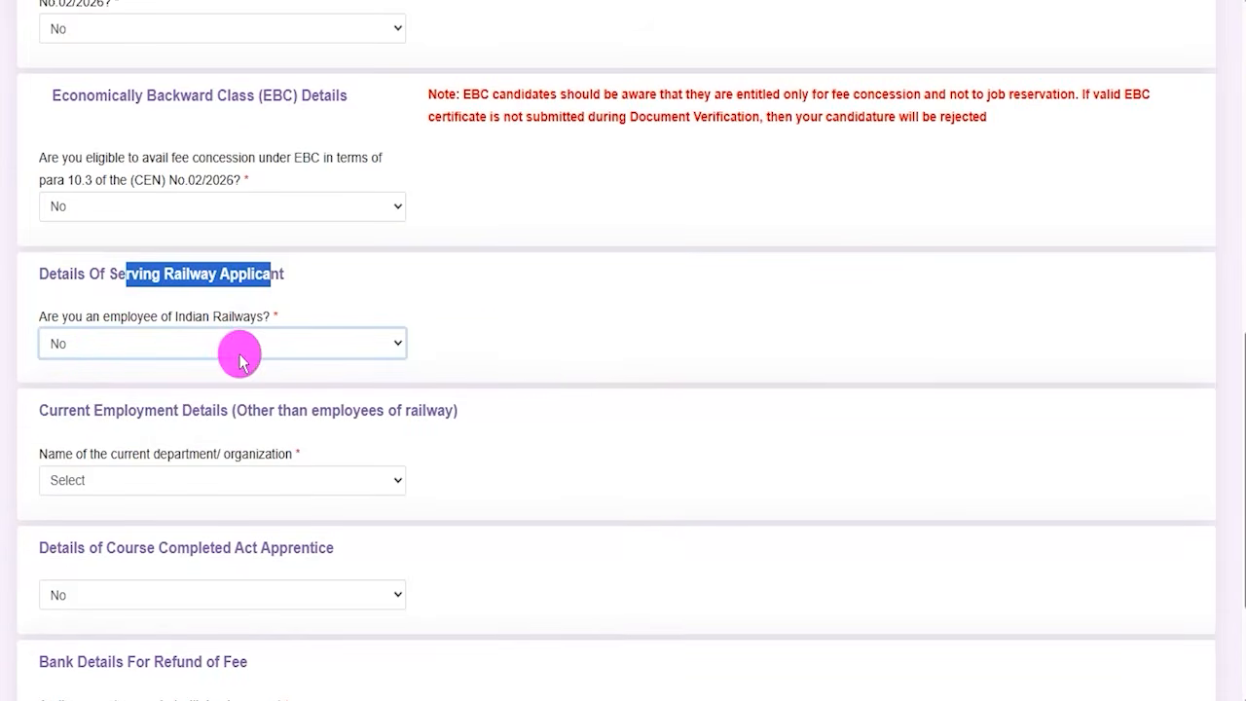
click(550, 366)
- Highlight the current employment details heading and select Central Government as the current department or organization
scroll(551, 369, down, 2)
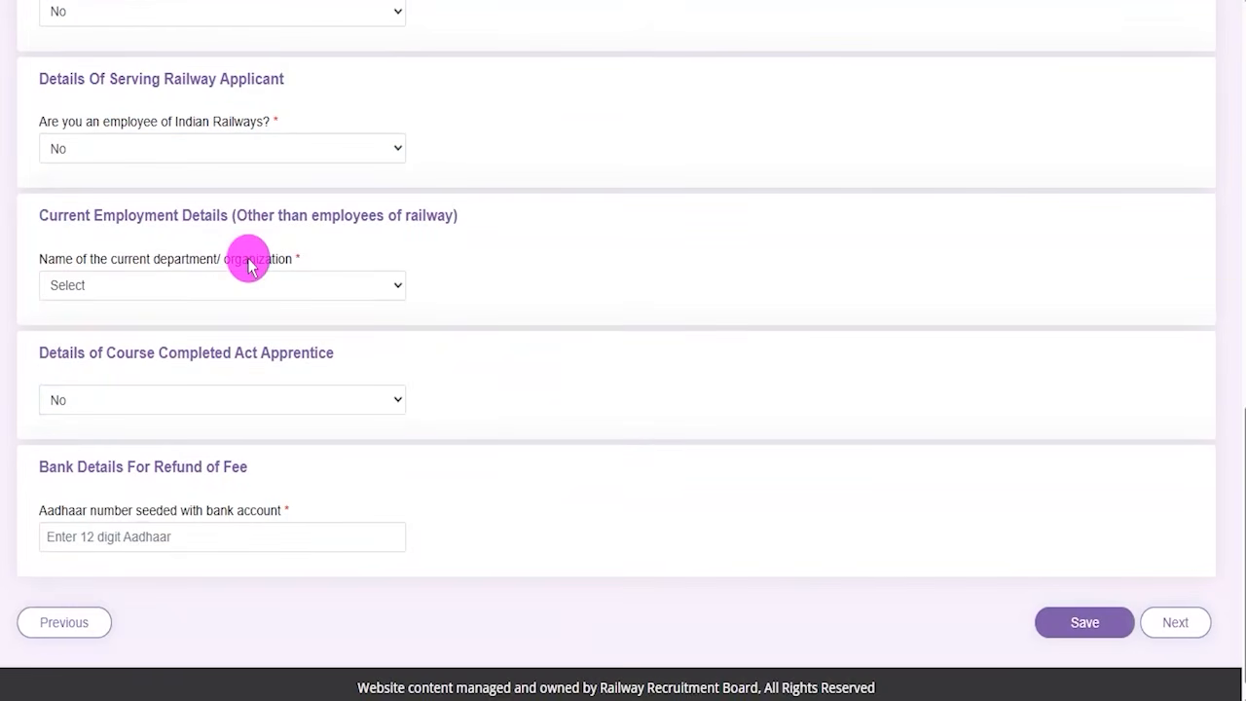
drag(71, 218, 395, 214)
click(139, 284)
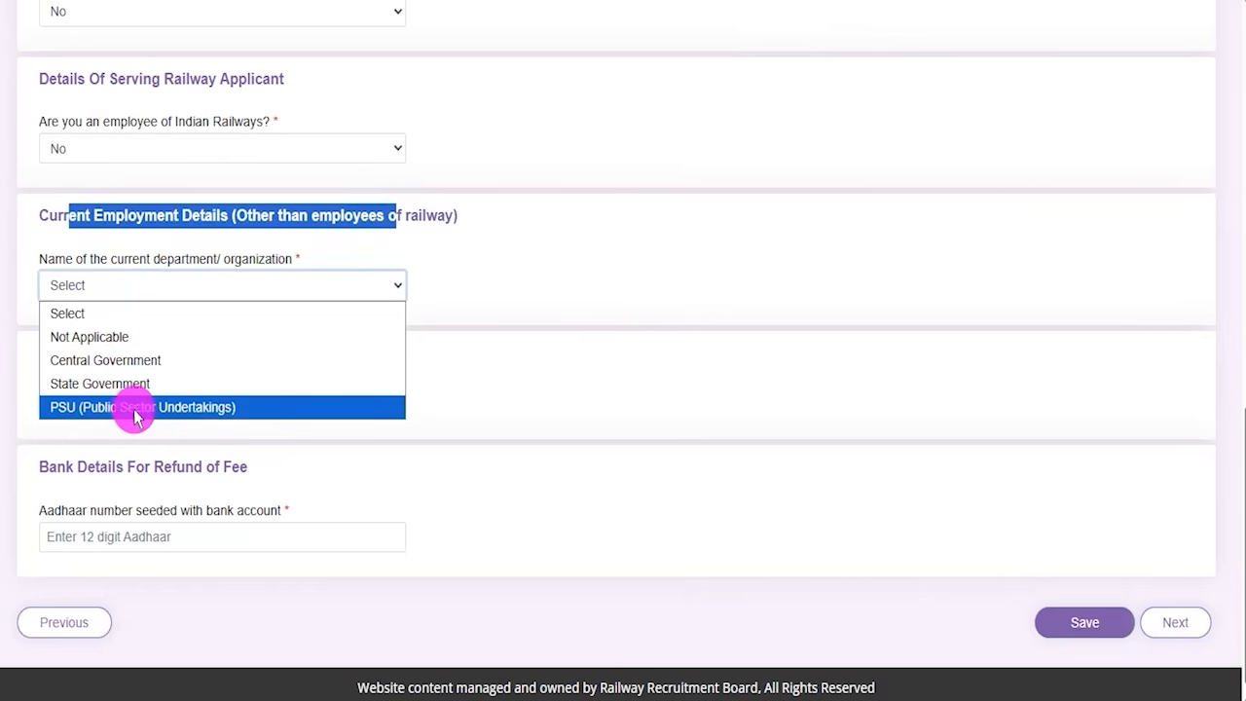
click(107, 360)
click(584, 429)
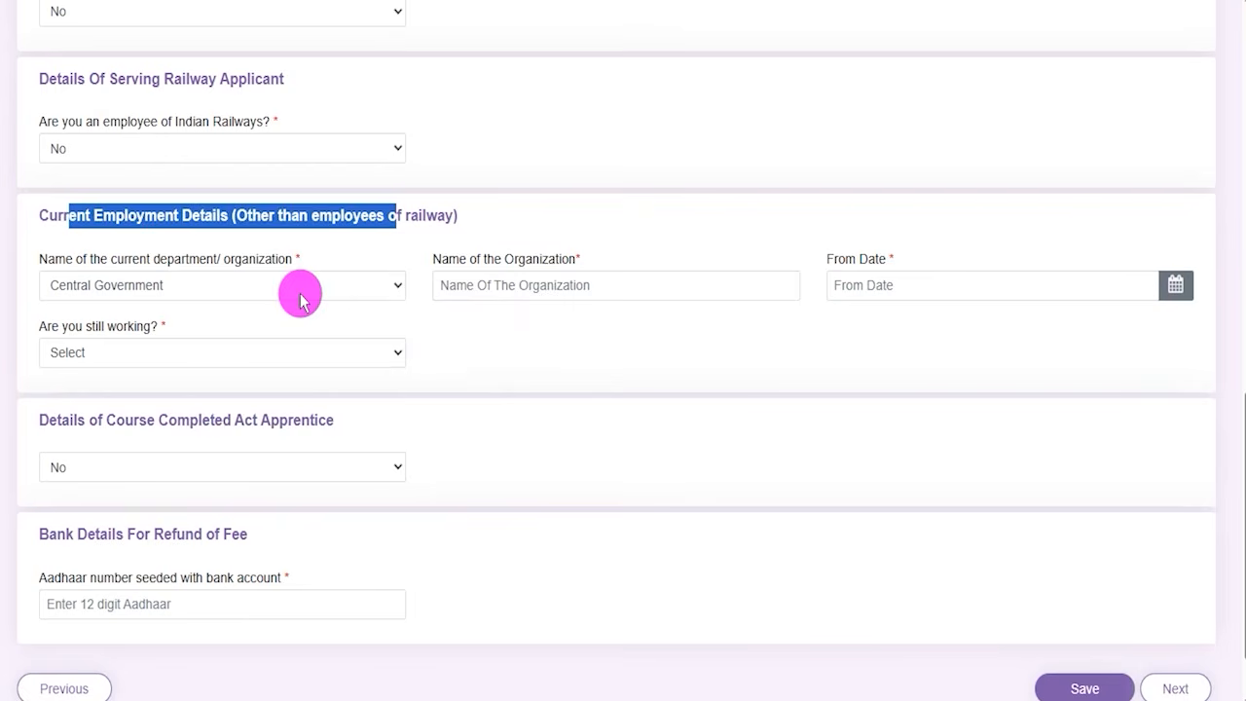
- Go through the organization name, From Date calendar and still-working fields without filling them
click(594, 285)
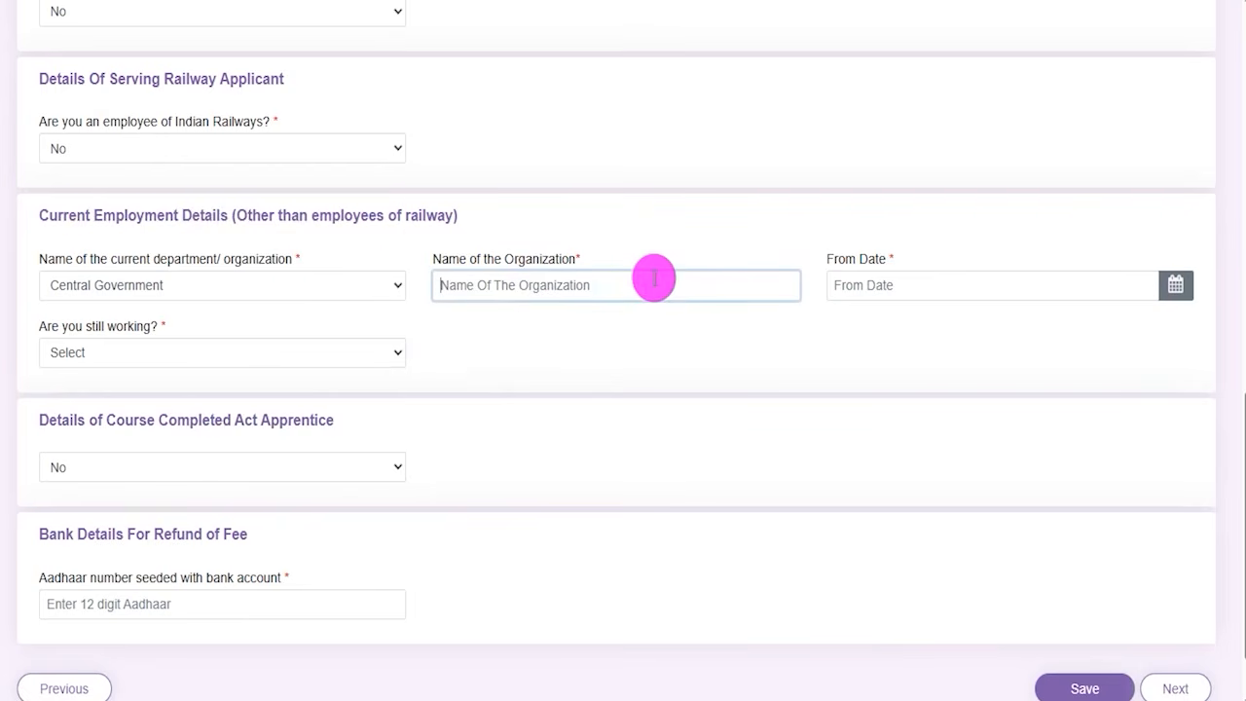
click(1174, 290)
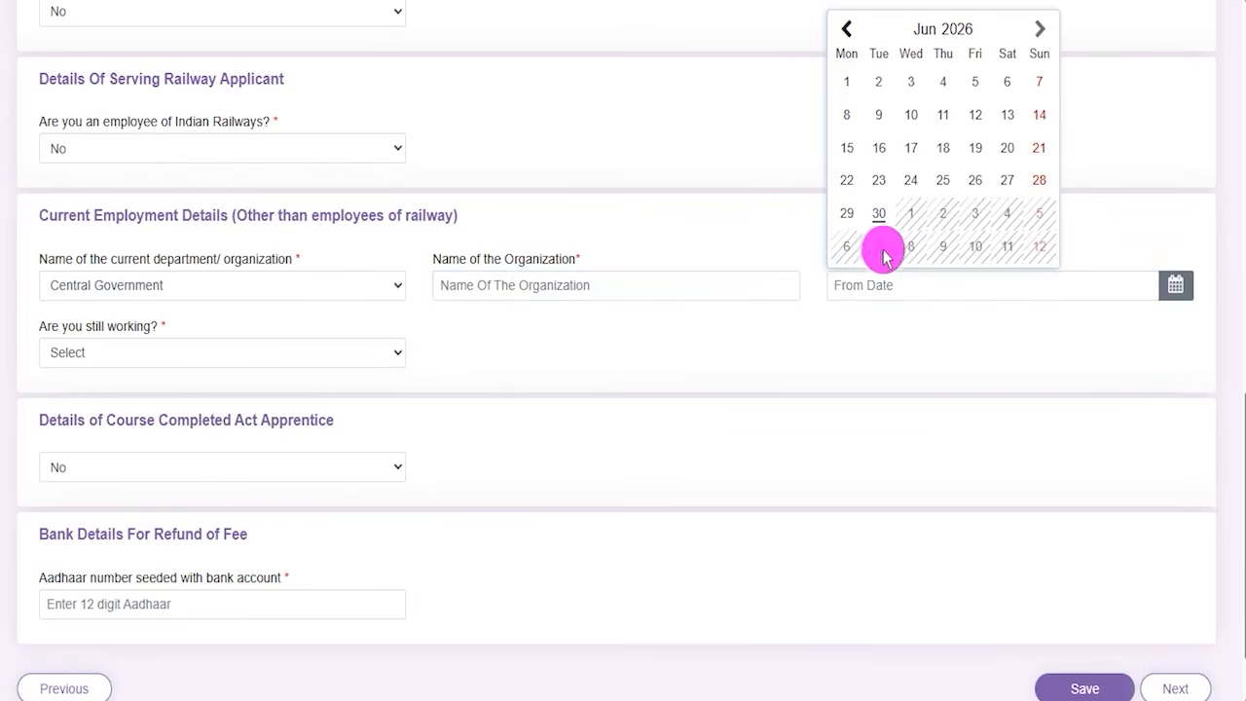
click(451, 334)
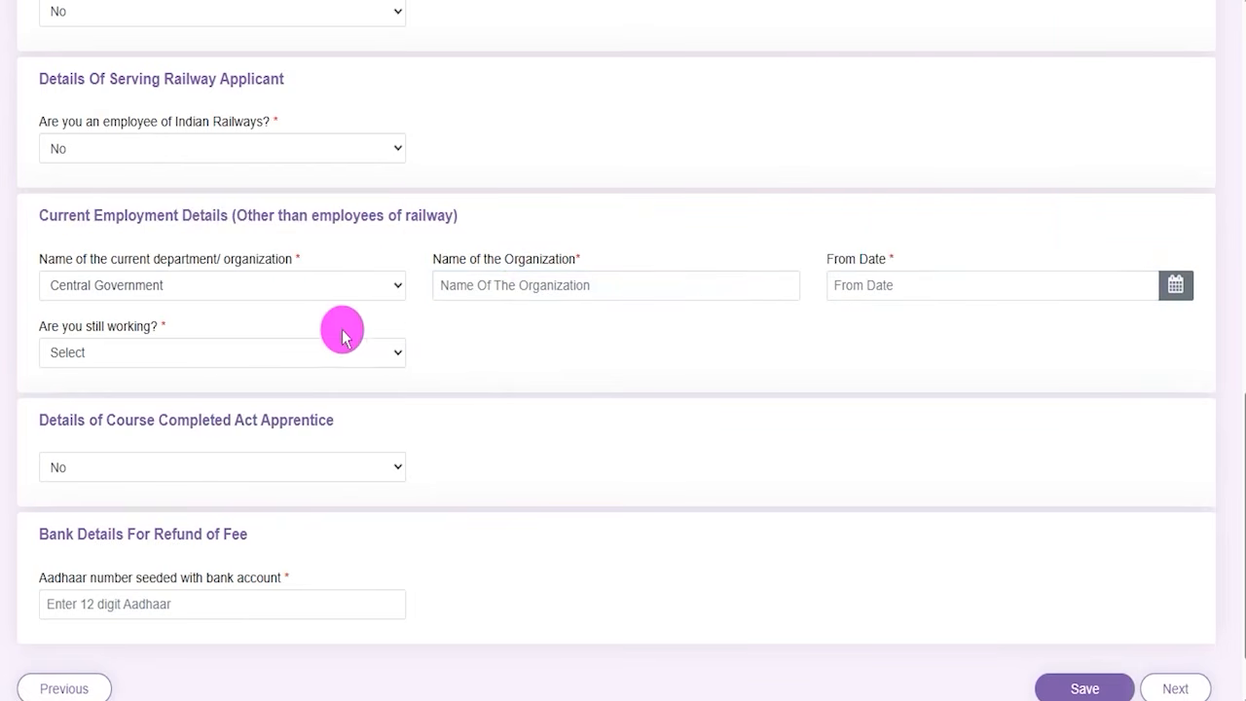
click(119, 356)
click(495, 362)
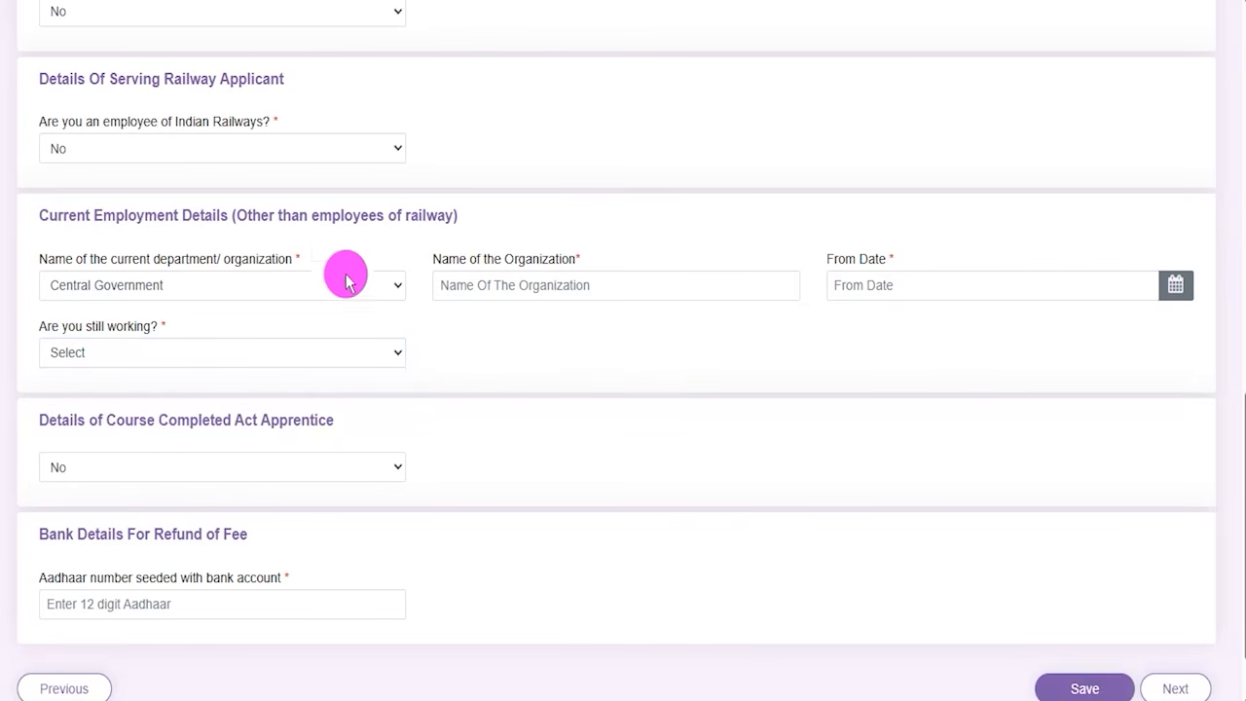
- Set the current department or organization to Not Applicable
drag(114, 217, 203, 243)
click(165, 283)
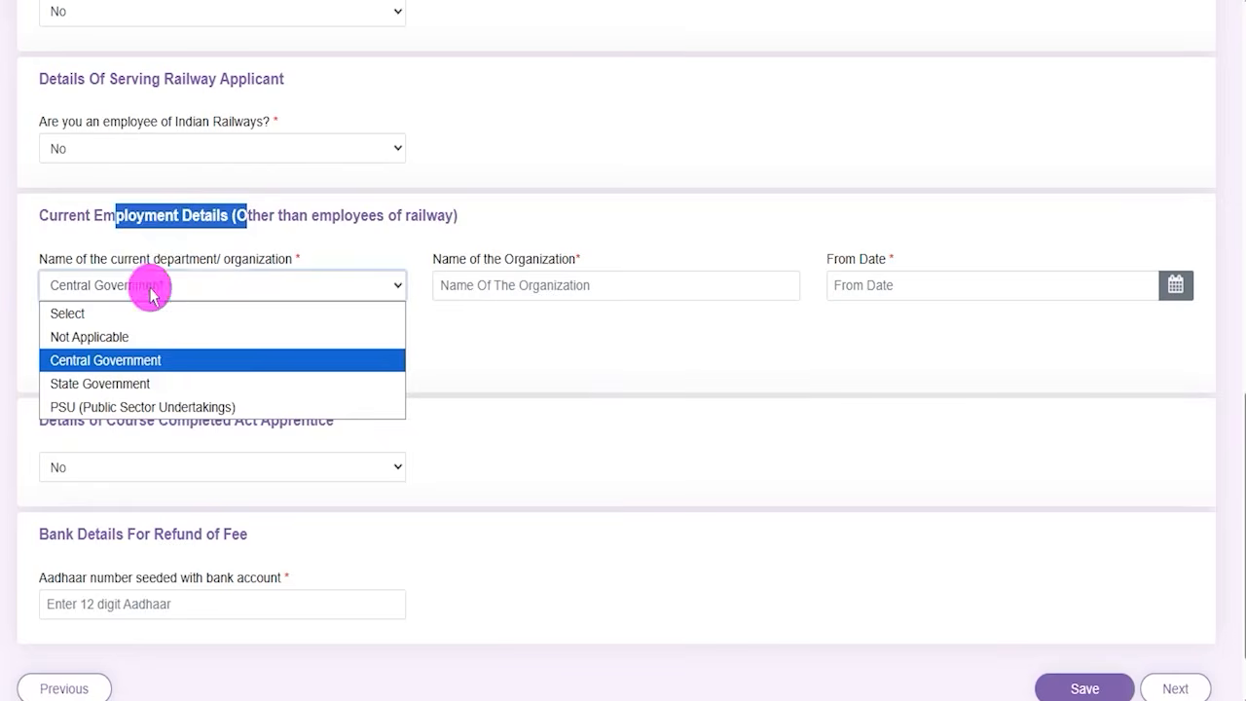
click(96, 337)
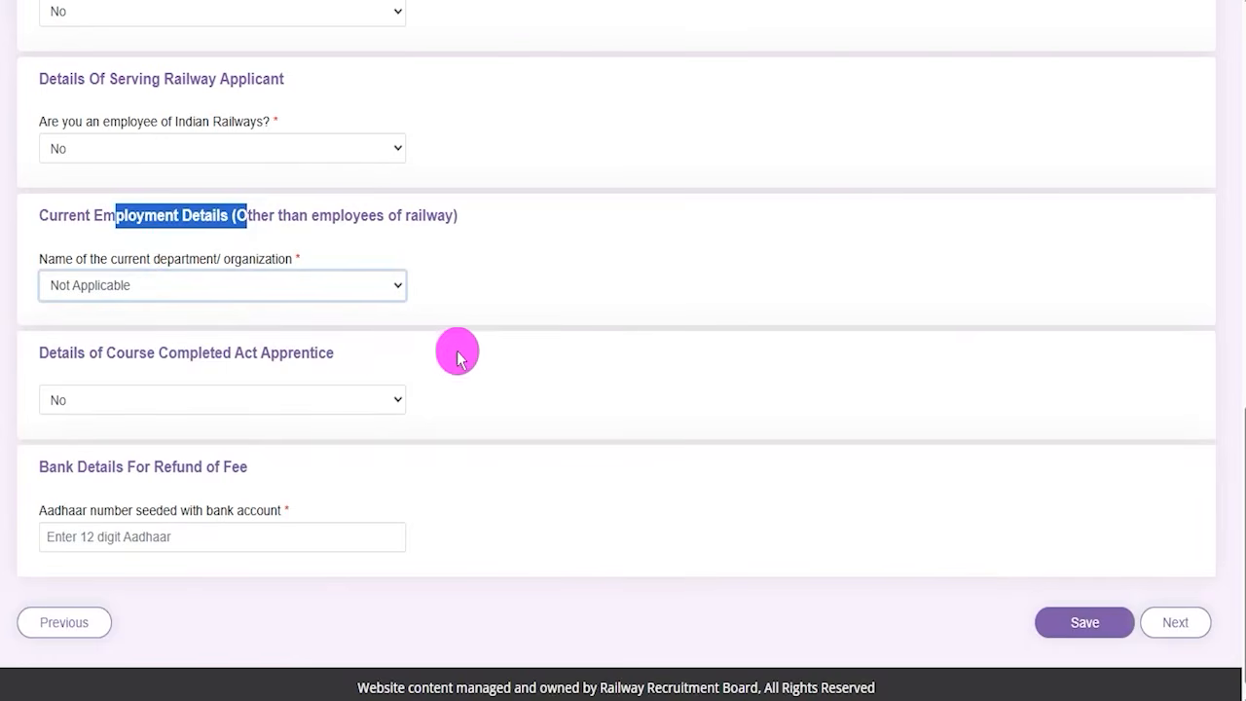
click(508, 306)
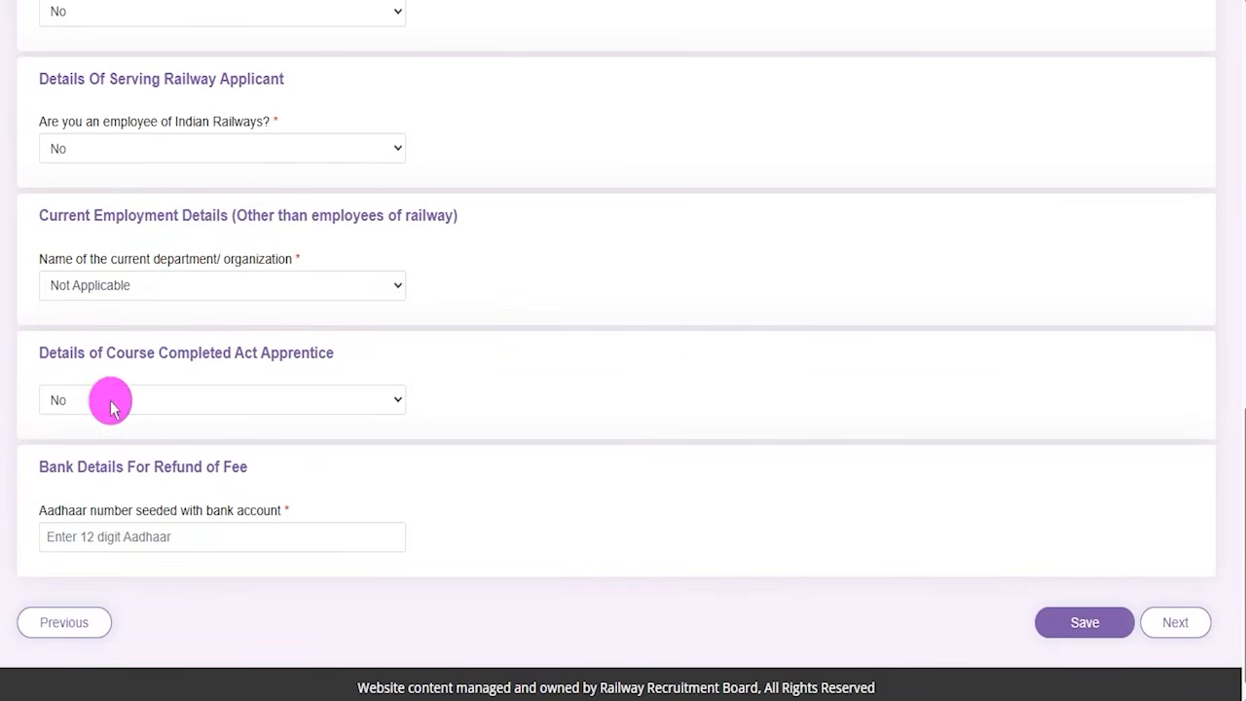
- Highlight the Course Completed Act Apprentice heading and set its answer to Yes
drag(236, 357, 289, 355)
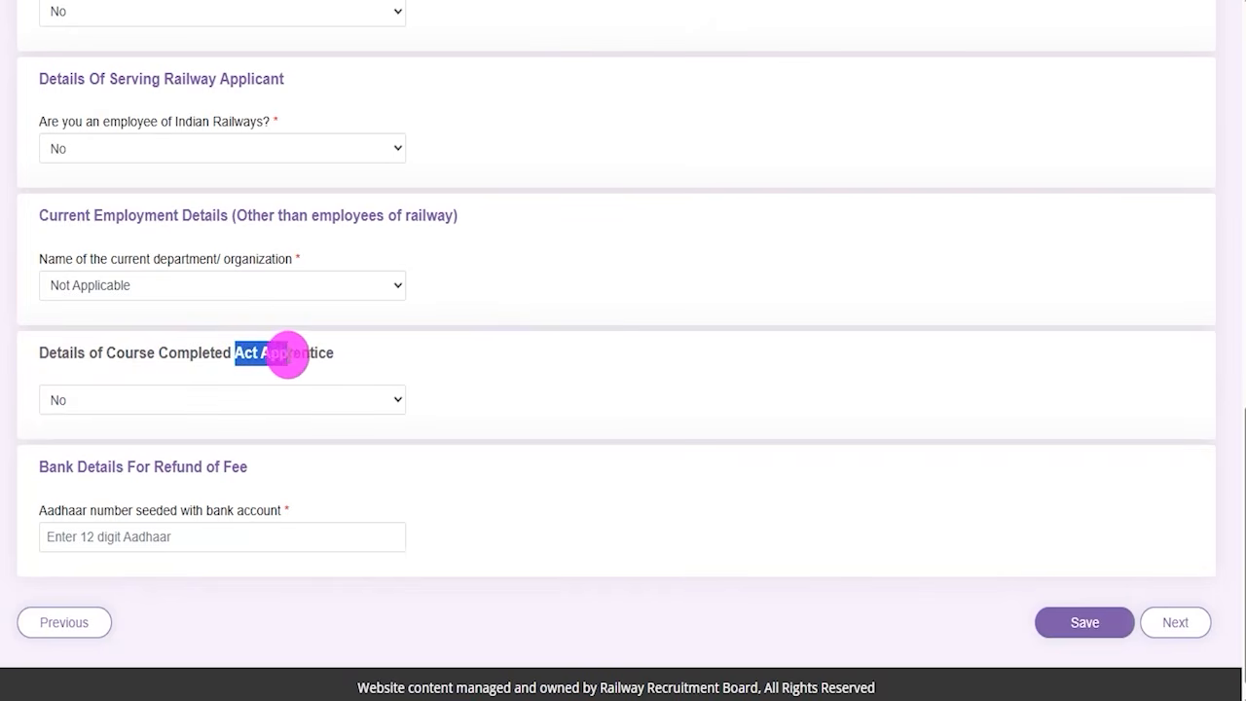
drag(87, 357, 145, 356)
click(78, 408)
click(62, 449)
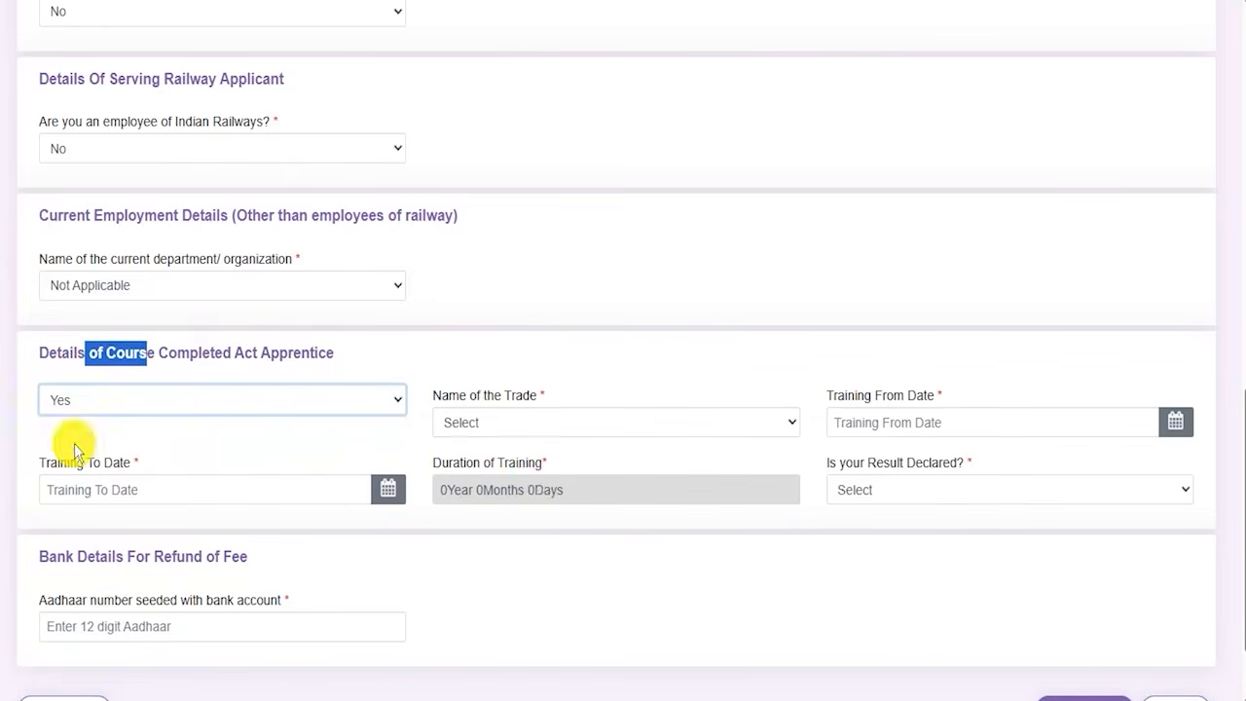
- Go through the apprentice trade, training From and To dates, and result declared fields without filling them
click(555, 424)
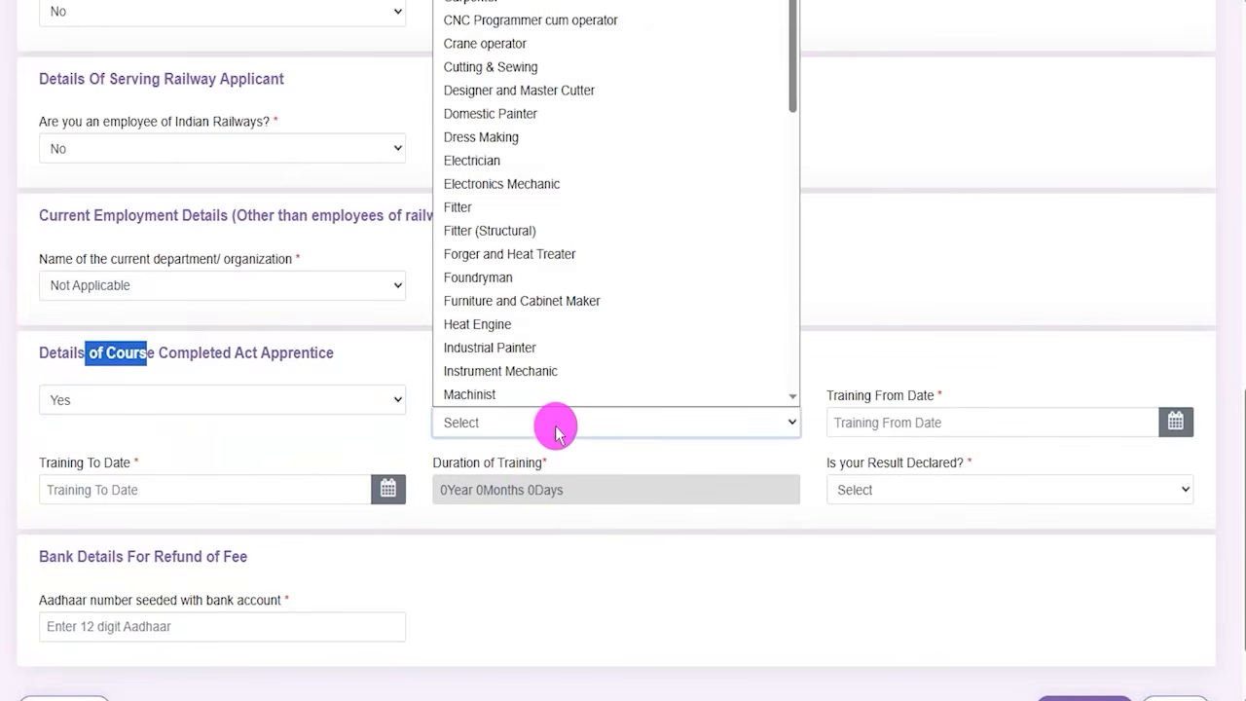
click(555, 424)
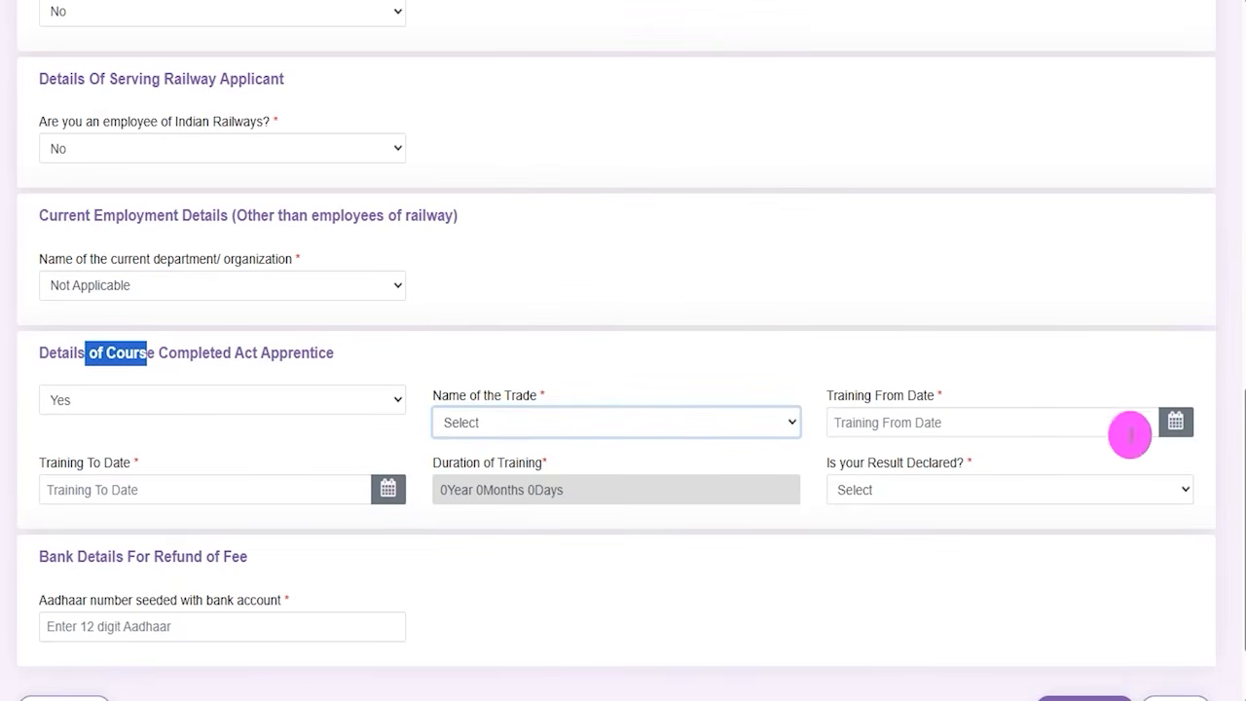
click(1173, 422)
click(447, 556)
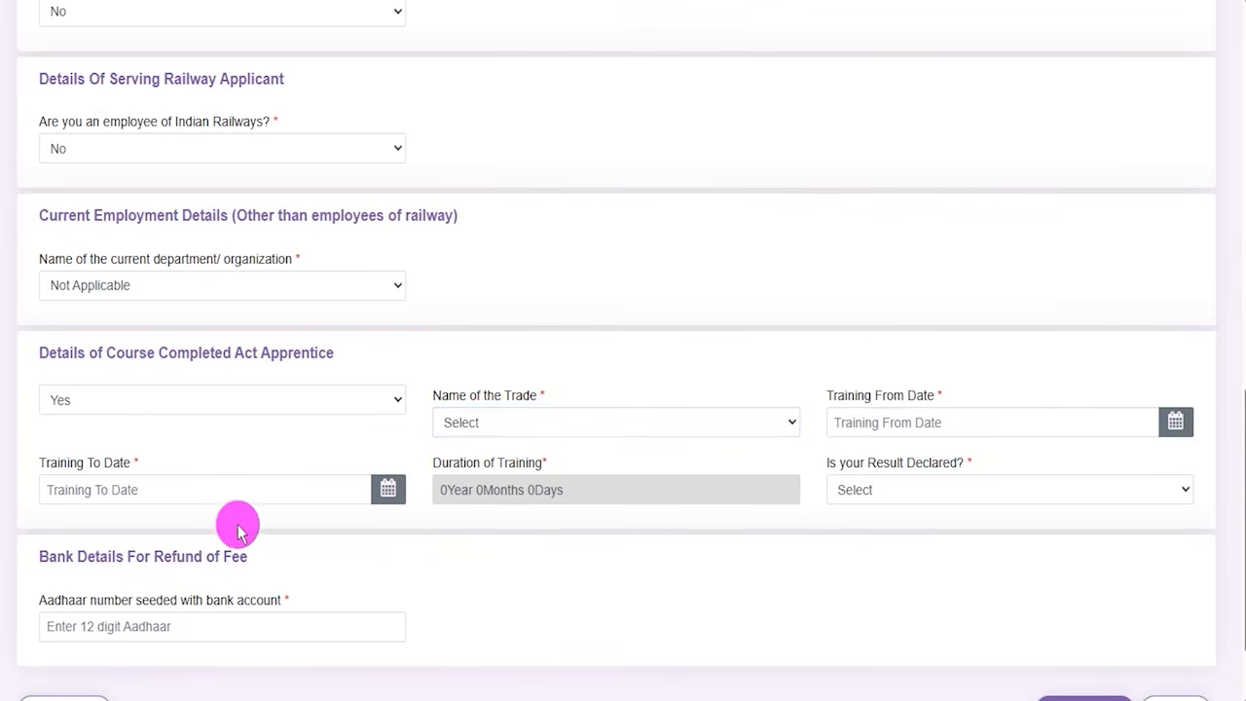
click(380, 492)
click(590, 564)
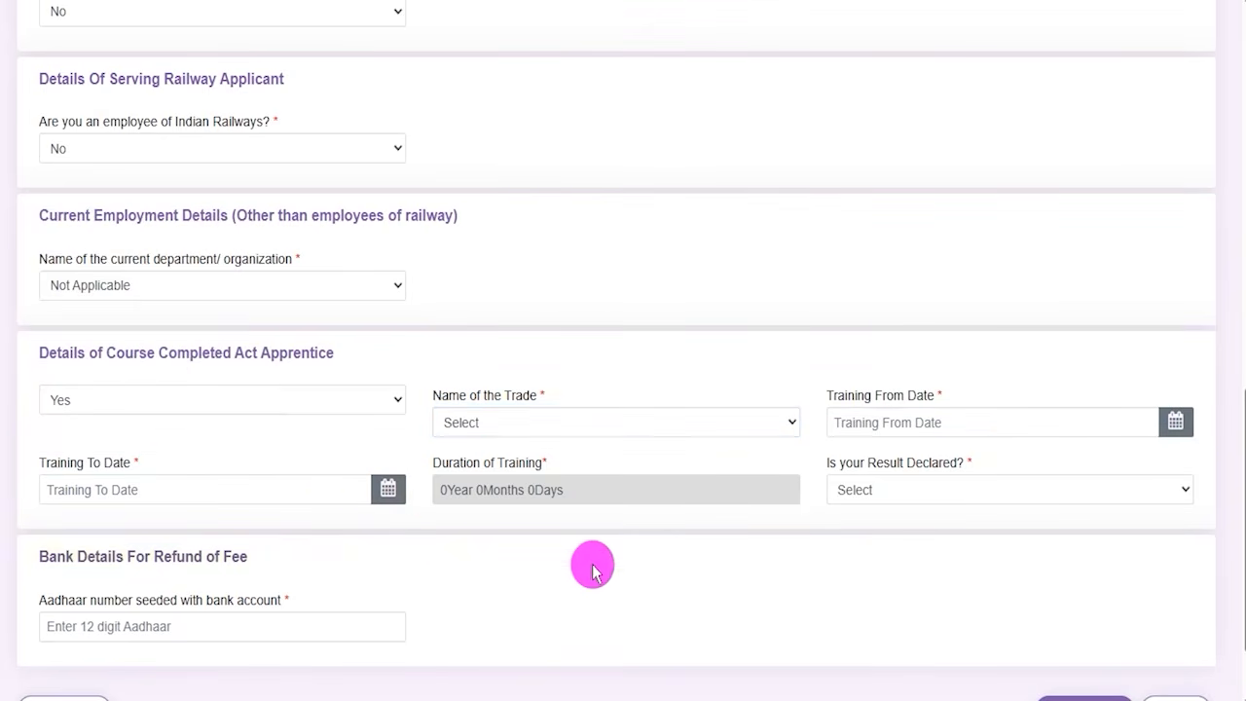
click(887, 496)
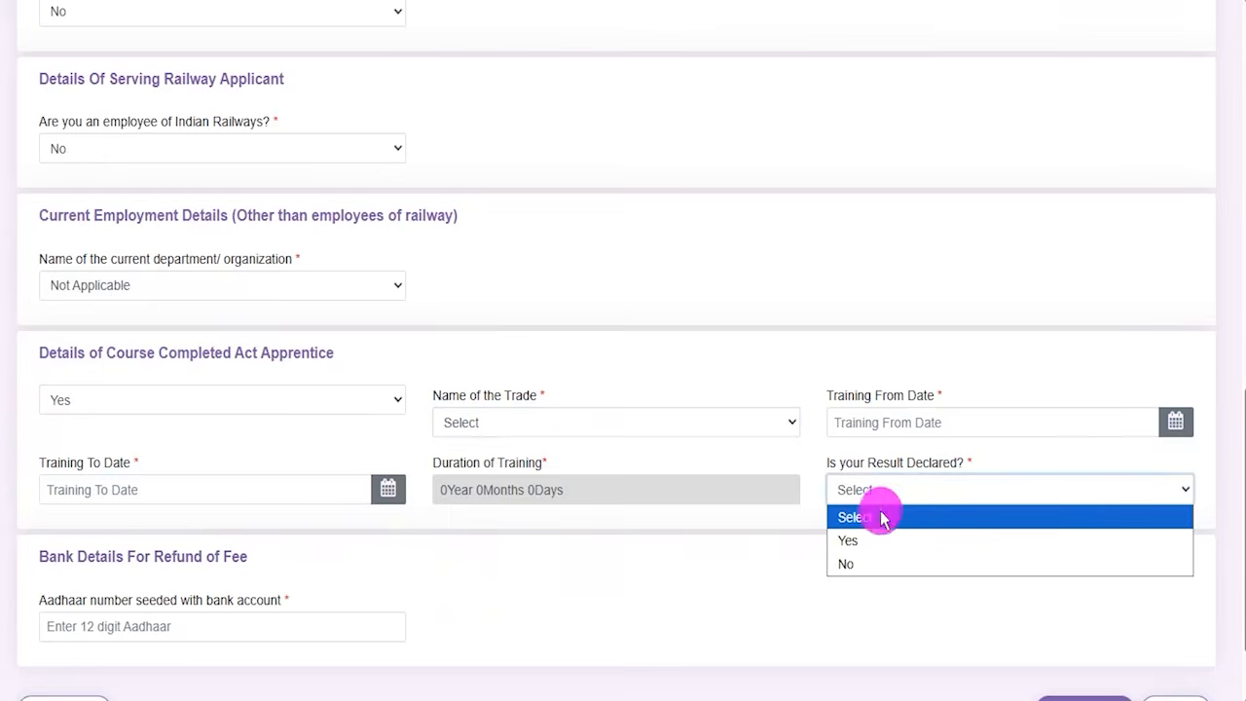
click(624, 562)
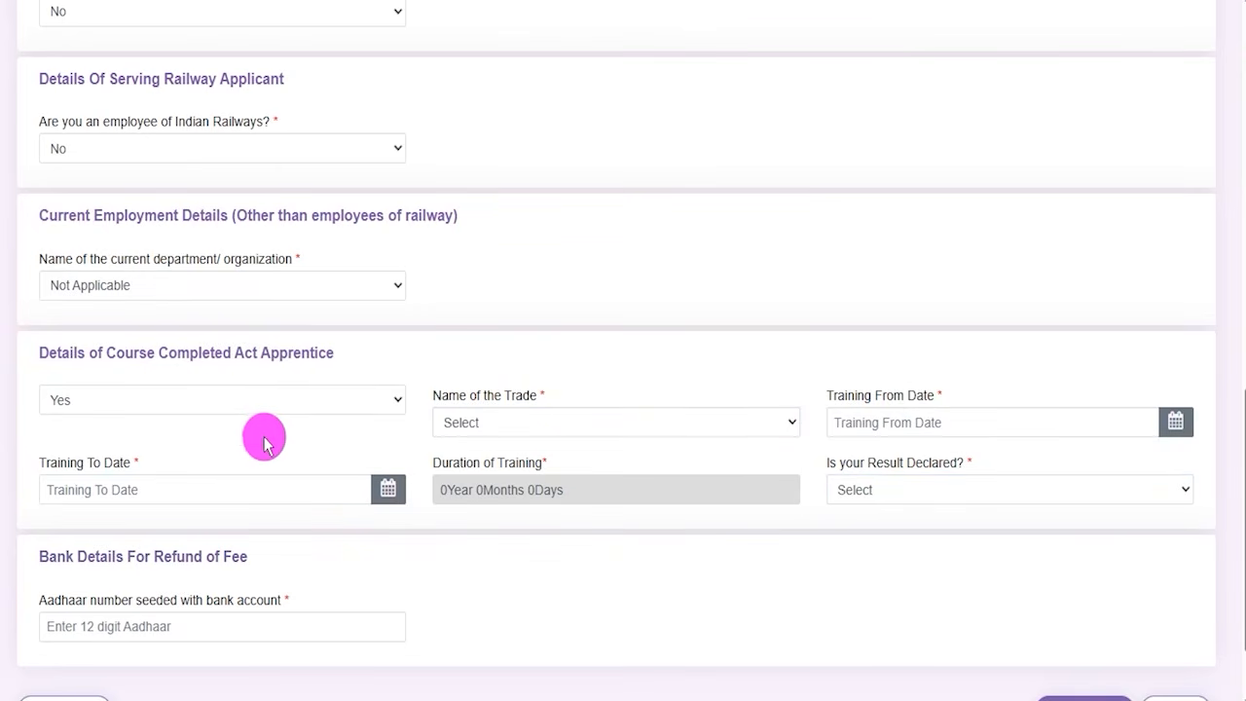
- Highlight Act Apprentice in the course heading and set the Course Completed Act Apprentice answer to No
drag(237, 354, 289, 352)
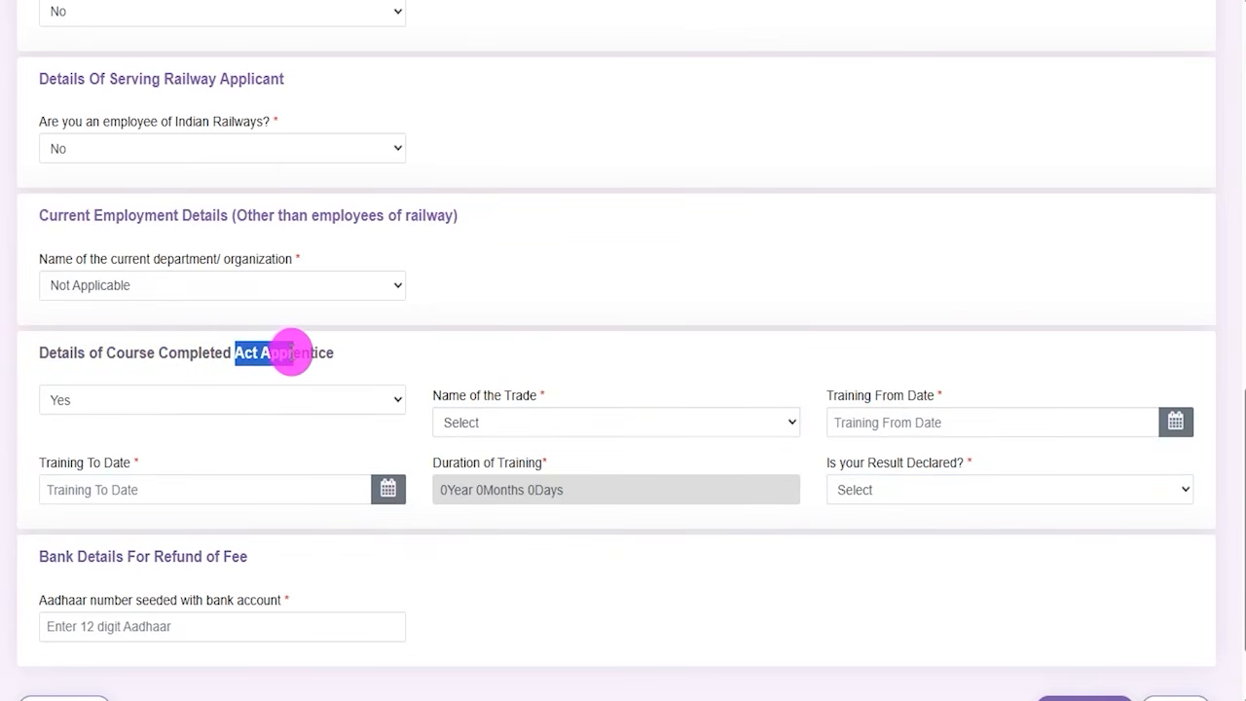
click(108, 406)
click(54, 467)
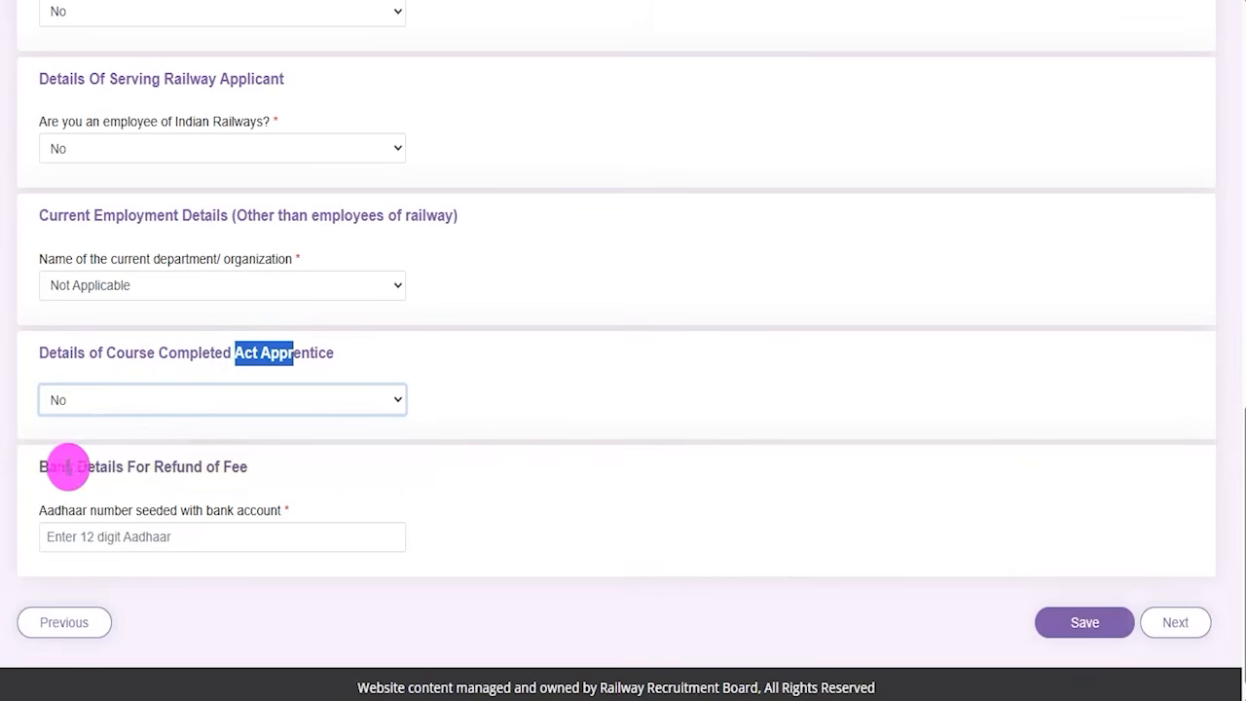
click(530, 416)
- Highlight the Bank Details For Refund of Fee heading and mark the bank-seeded Aadhaar number field with a tick
scroll(529, 409, down, 1)
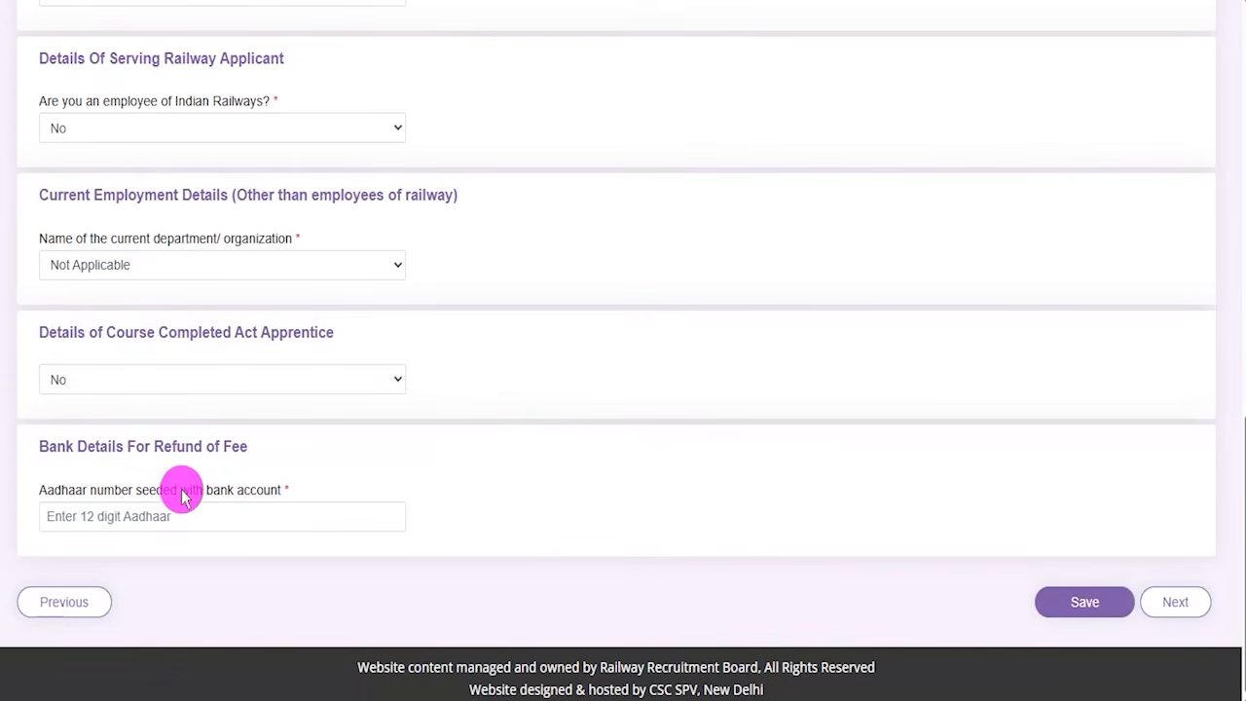
drag(77, 446, 202, 446)
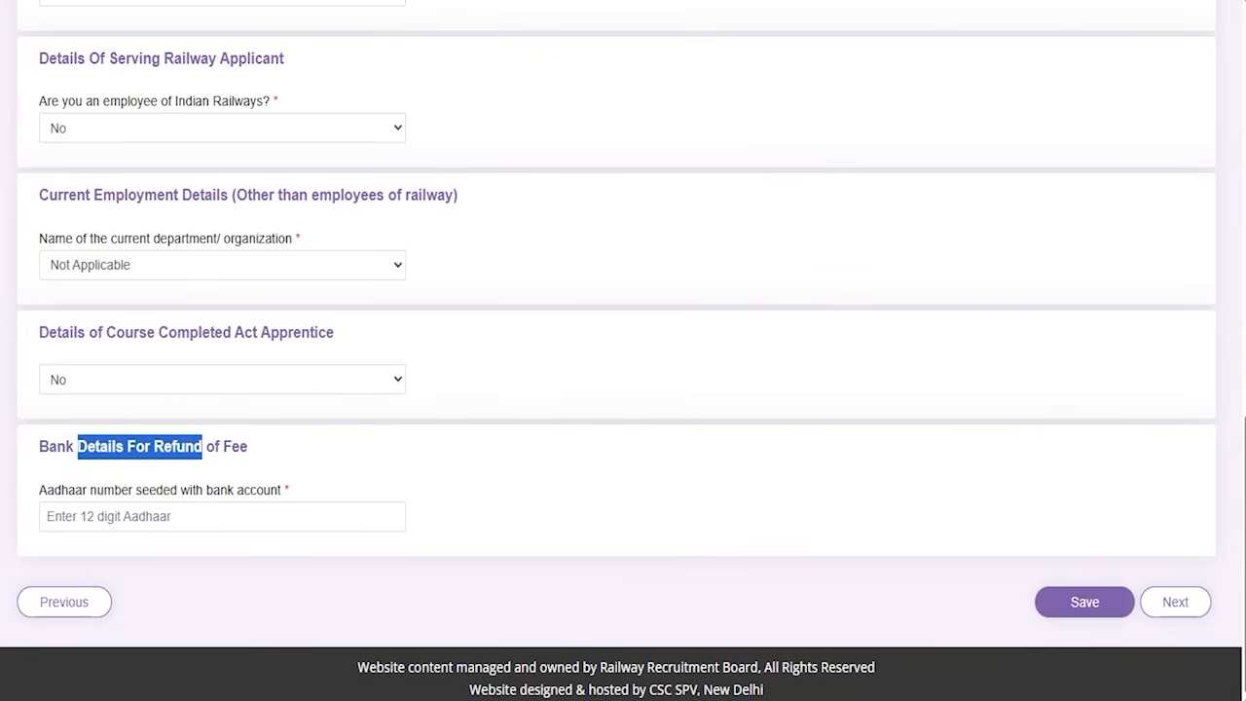
click(431, 30)
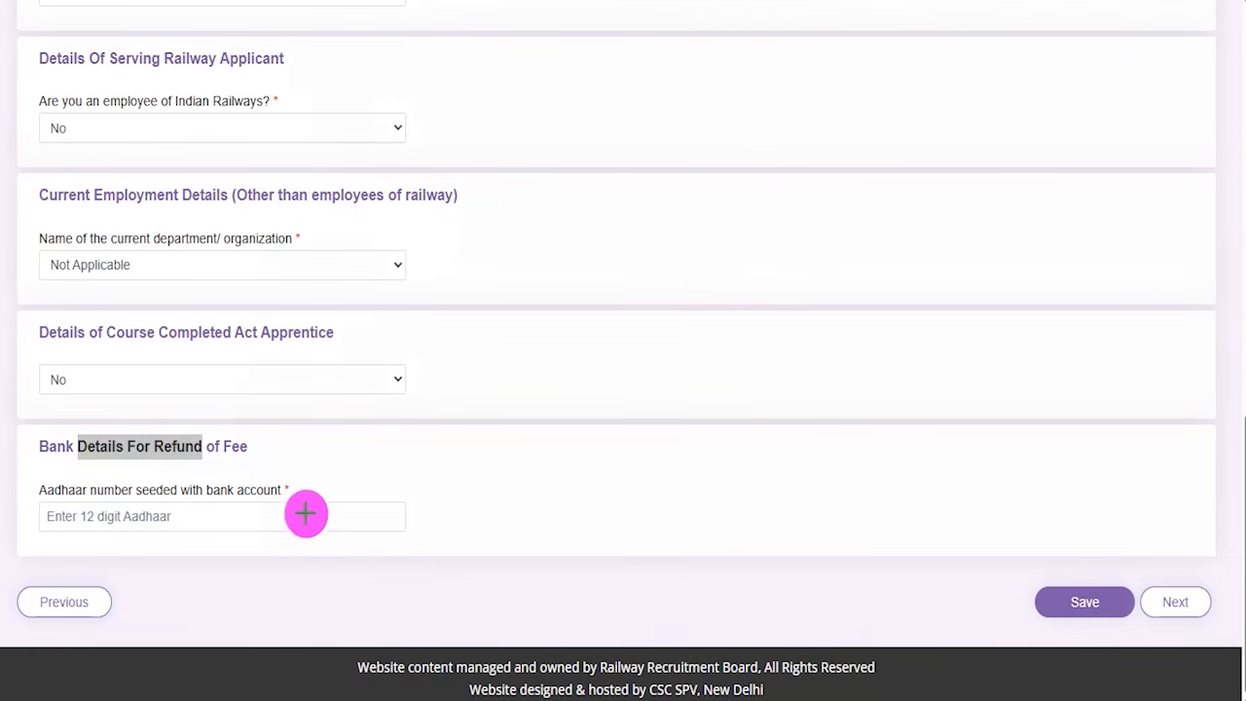
drag(302, 514, 356, 451)
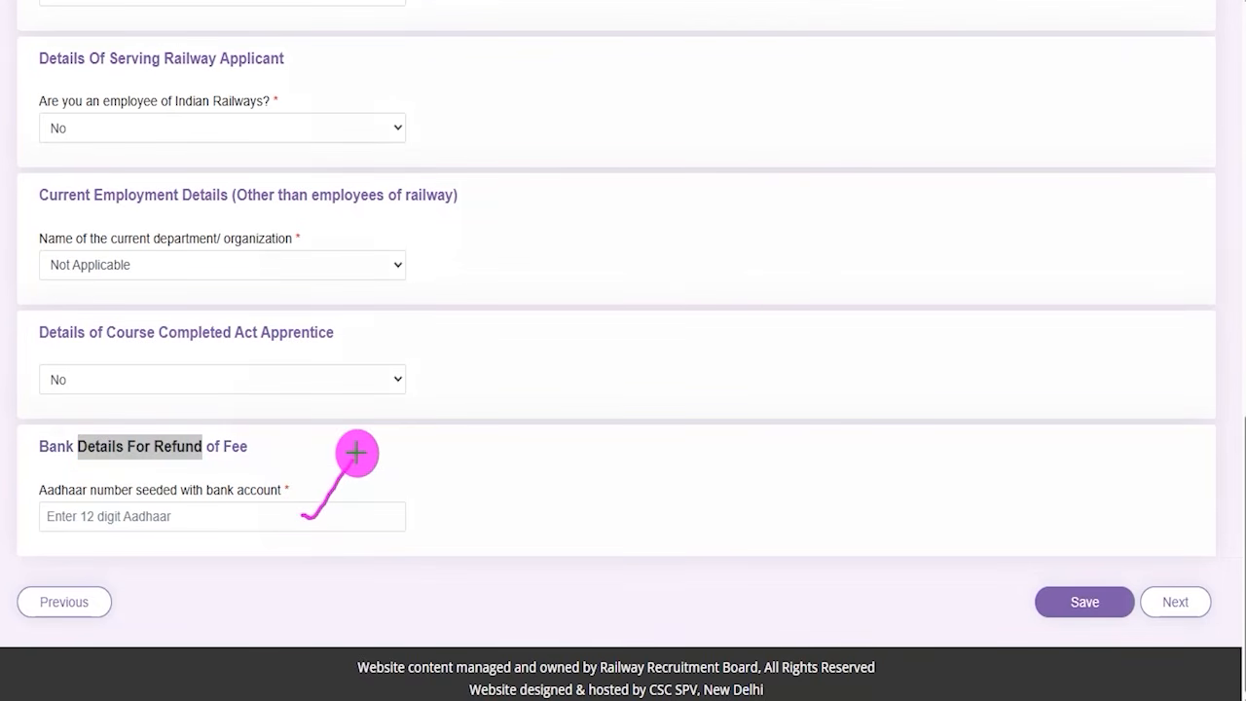
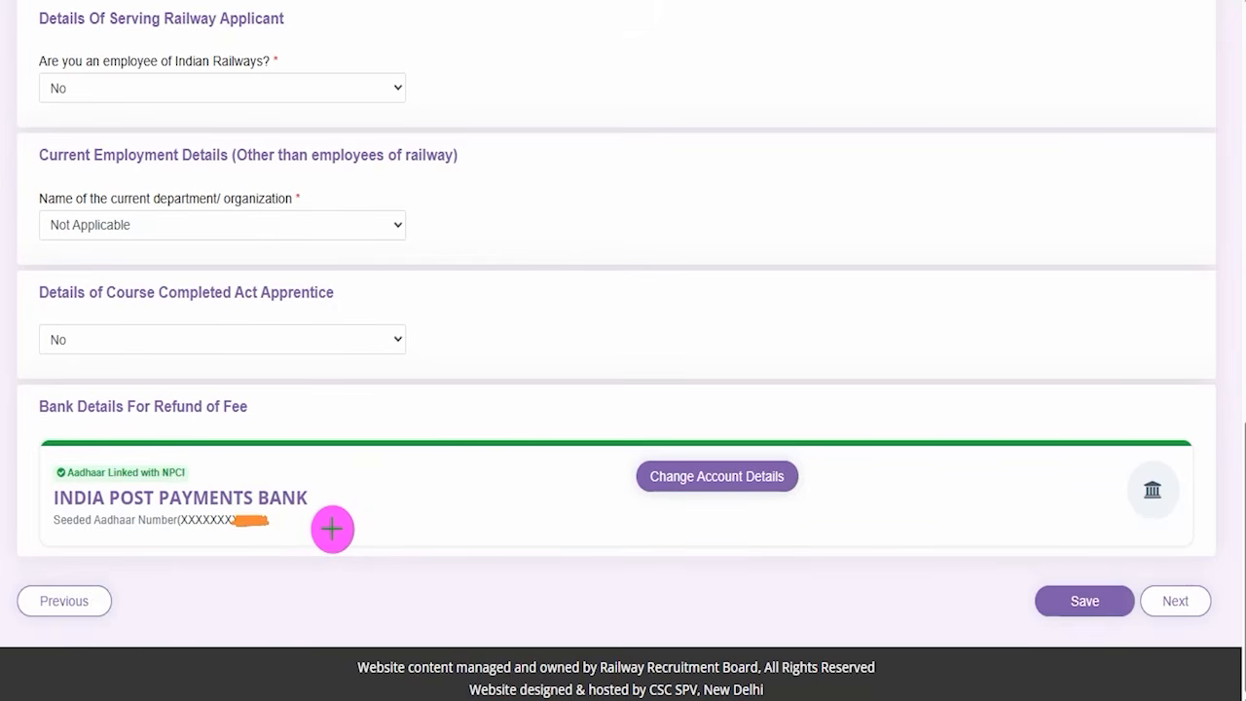
- Mark the linked bank entry and the Change Account Details option, and point arrows at Save and Next
drag(337, 527, 391, 484)
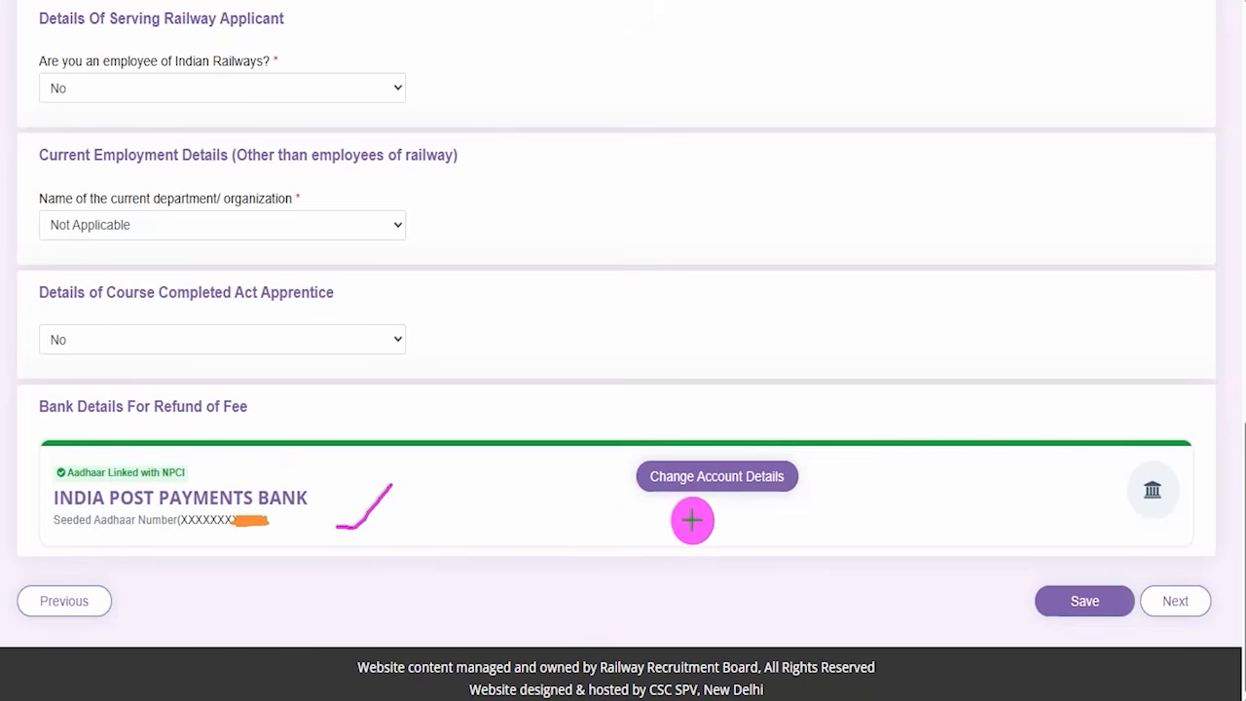
drag(635, 504, 763, 504)
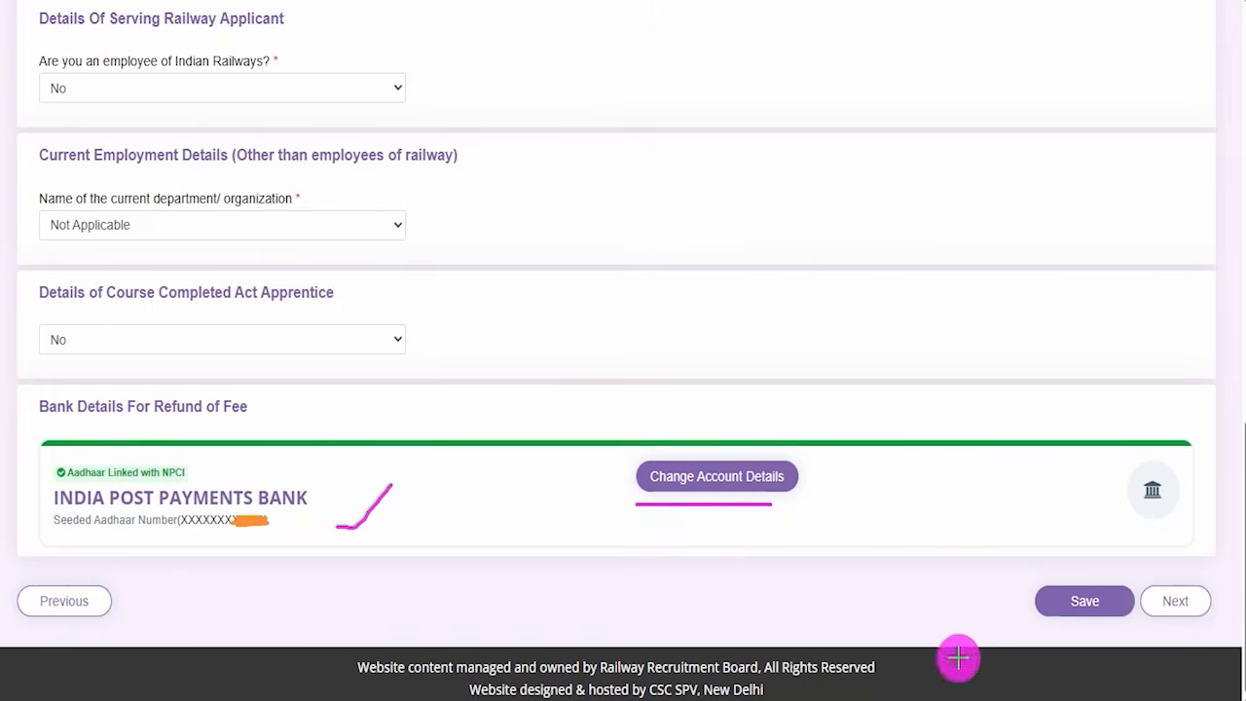
drag(714, 590, 1024, 599)
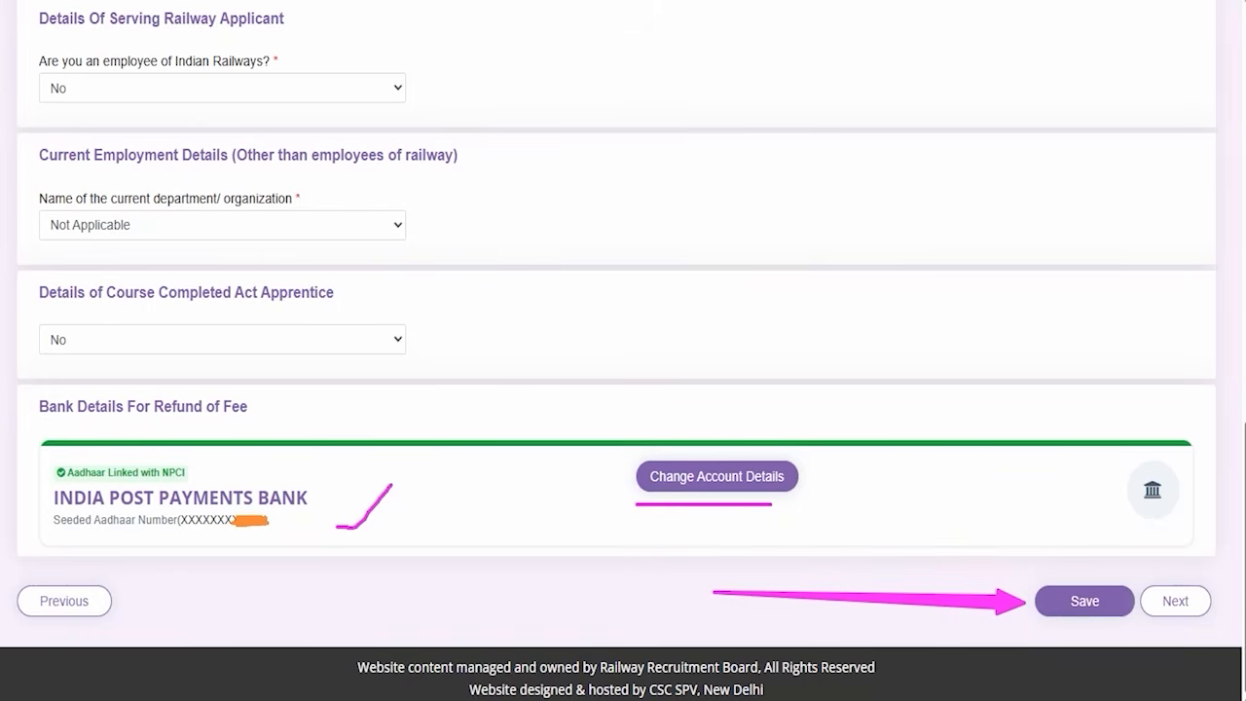
drag(1216, 352, 1189, 574)
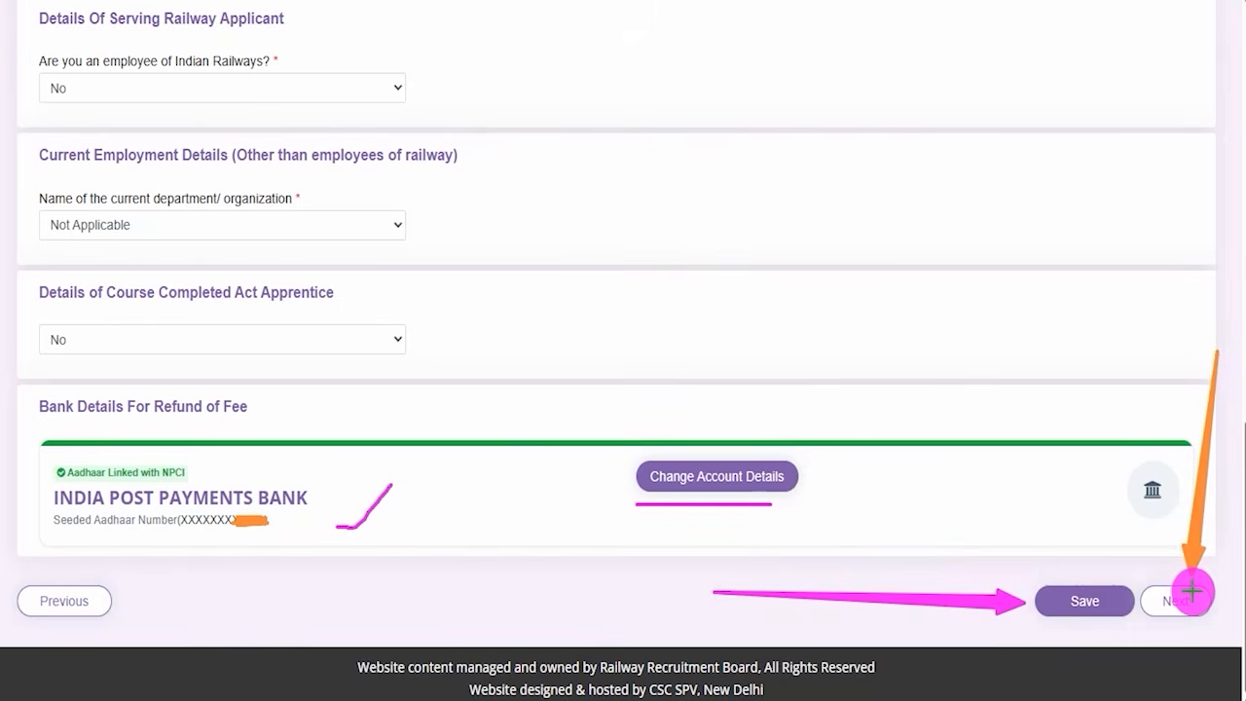
click(1192, 590)
- Highlight the educational qualifications for Technician Grade 1 Signal and Technician Grade 3 Open Line on the notice page
drag(567, 305, 637, 239)
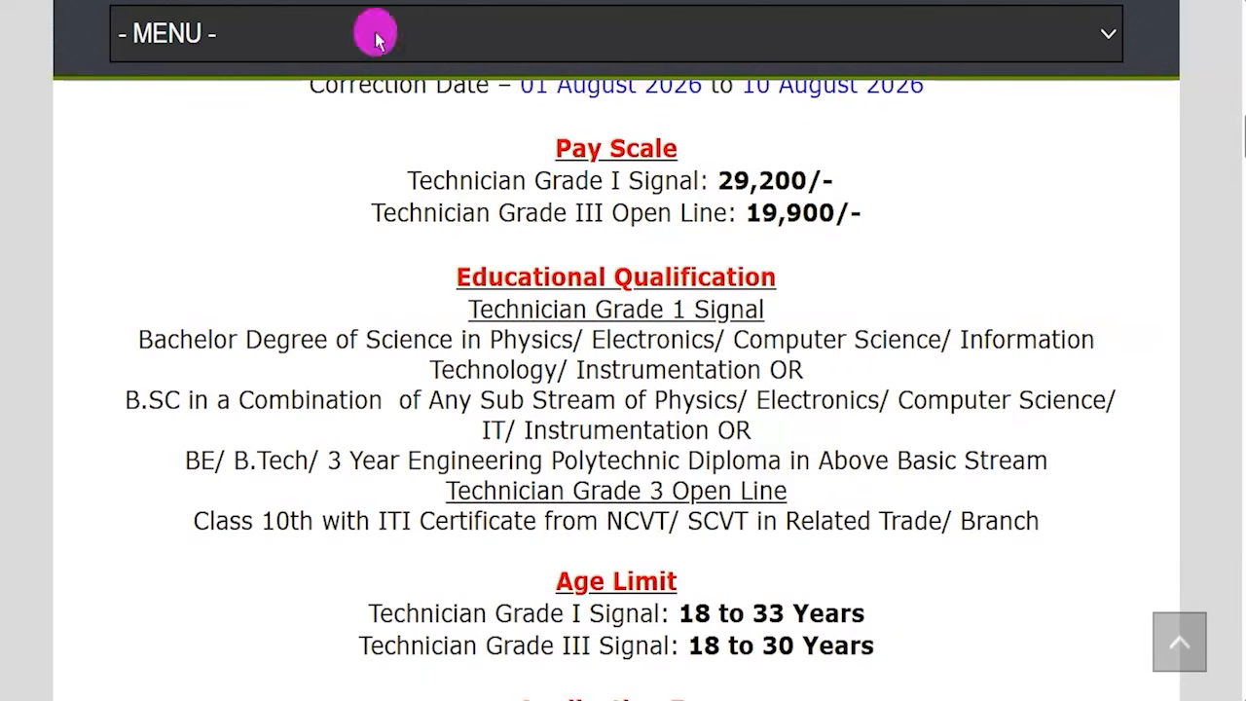
drag(483, 308, 758, 309)
drag(150, 339, 414, 338)
drag(517, 339, 744, 369)
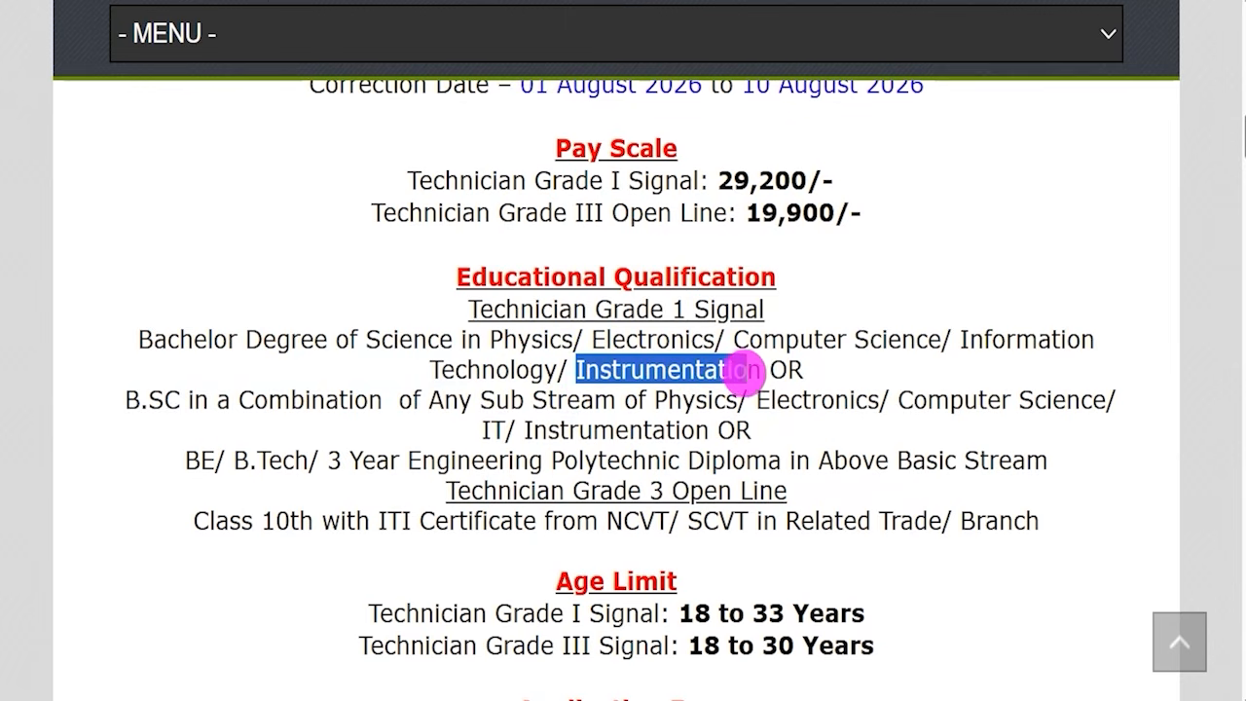
drag(148, 400, 377, 401)
drag(530, 340, 666, 370)
drag(201, 460, 729, 461)
drag(662, 340, 697, 370)
drag(519, 309, 732, 309)
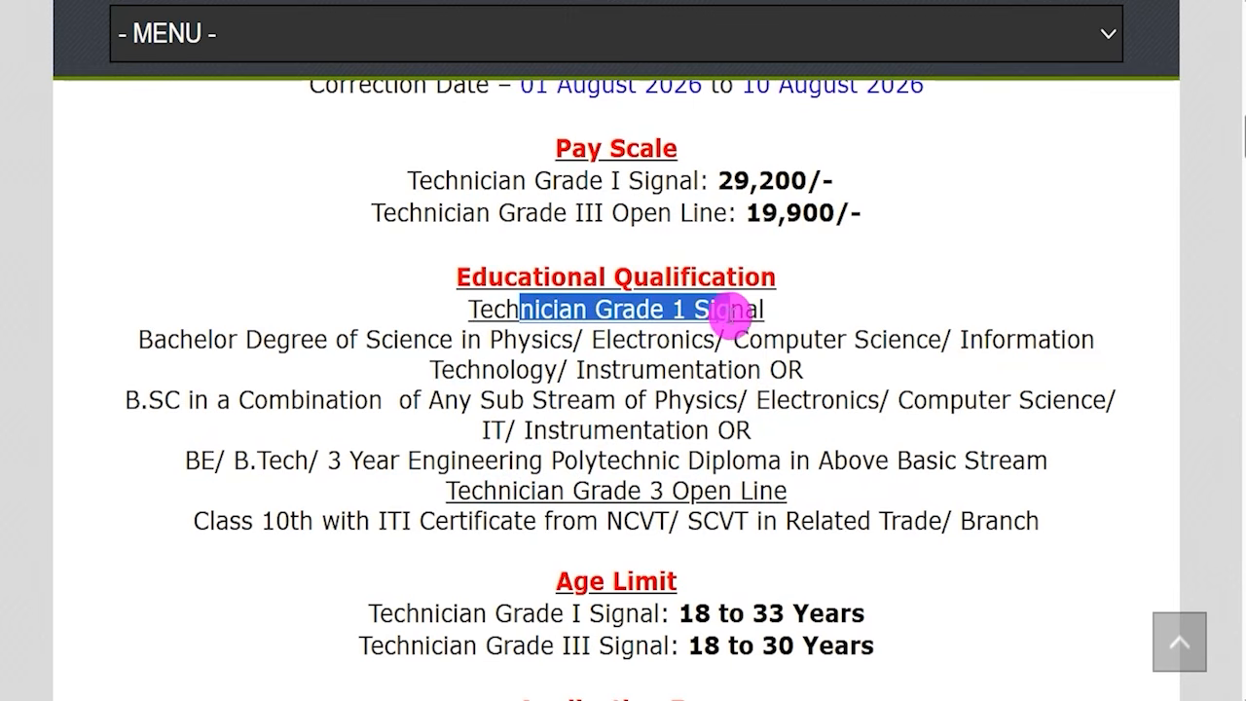
drag(483, 491, 718, 491)
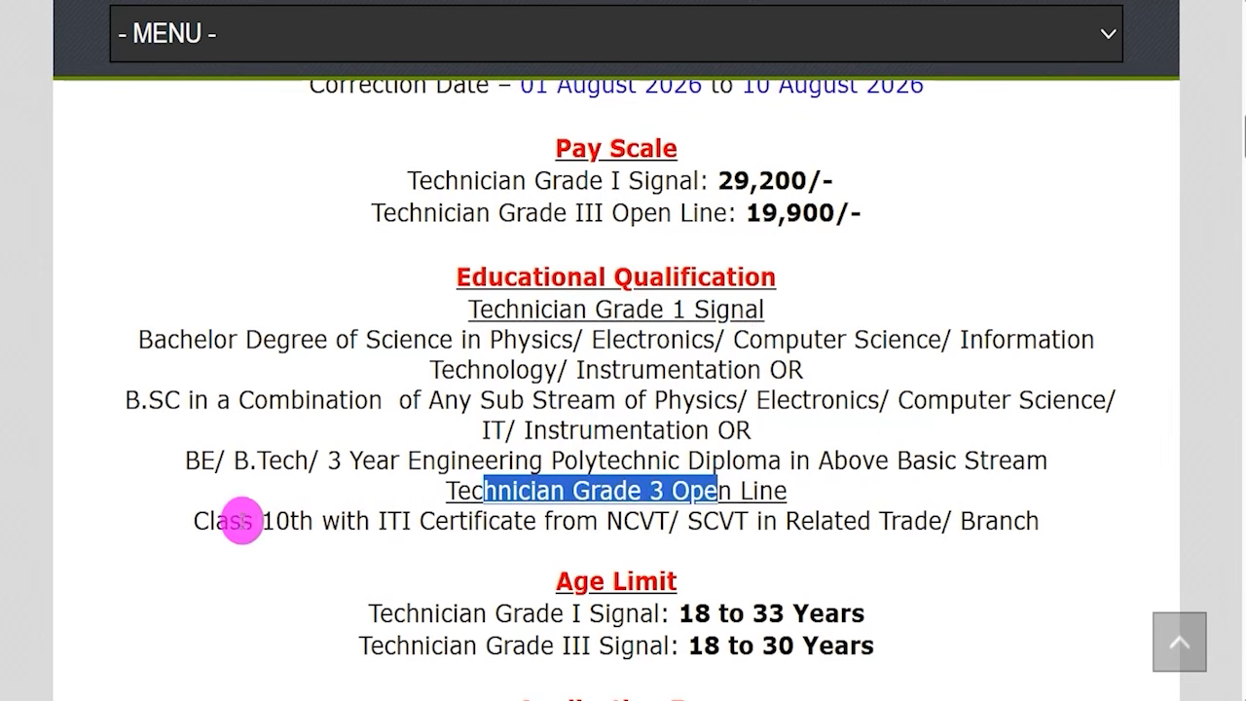
drag(230, 521, 674, 519)
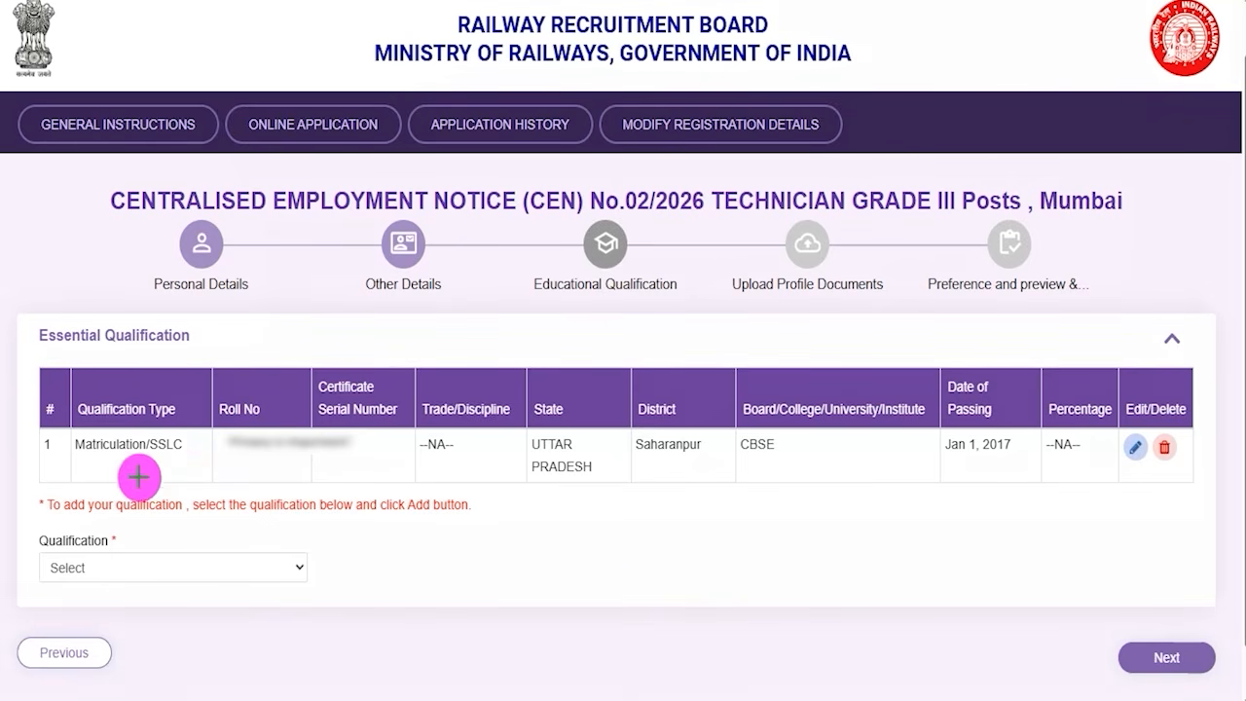
- Mark the Matriculation/SSLC row and its edit option in the Essential Qualification table, and clear the marks
drag(139, 478, 190, 425)
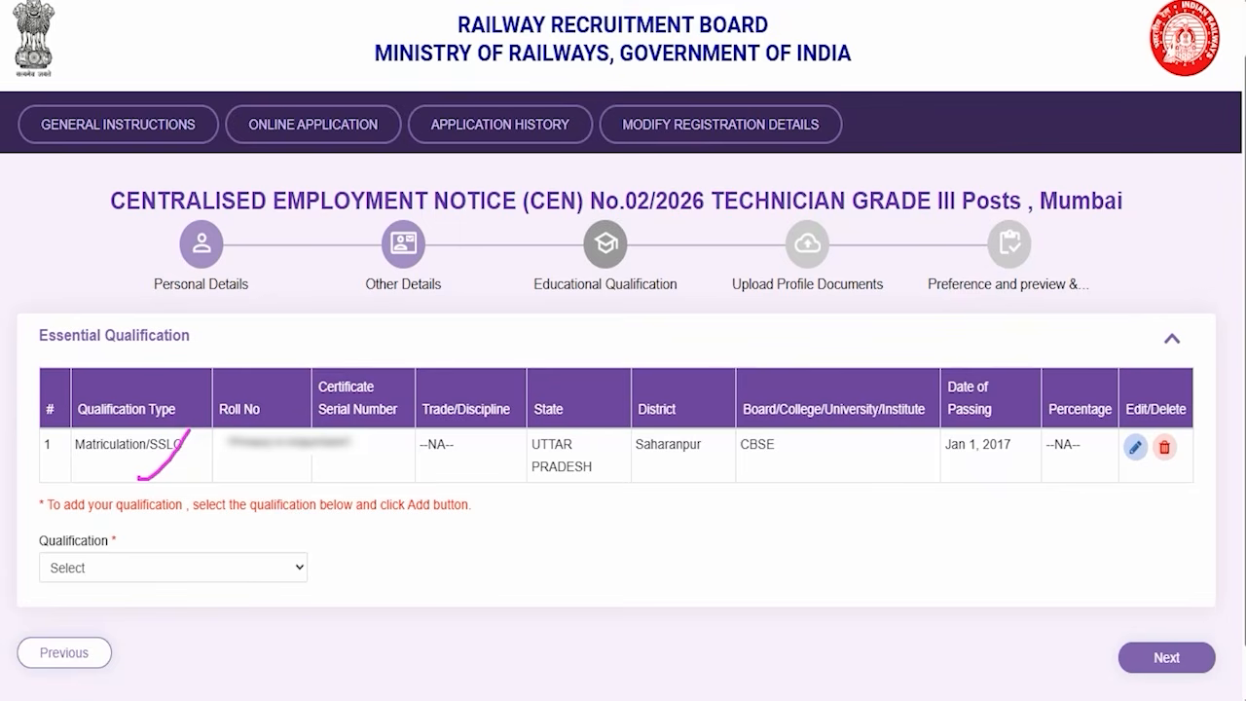
drag(1114, 424, 1146, 477)
key(Escape)
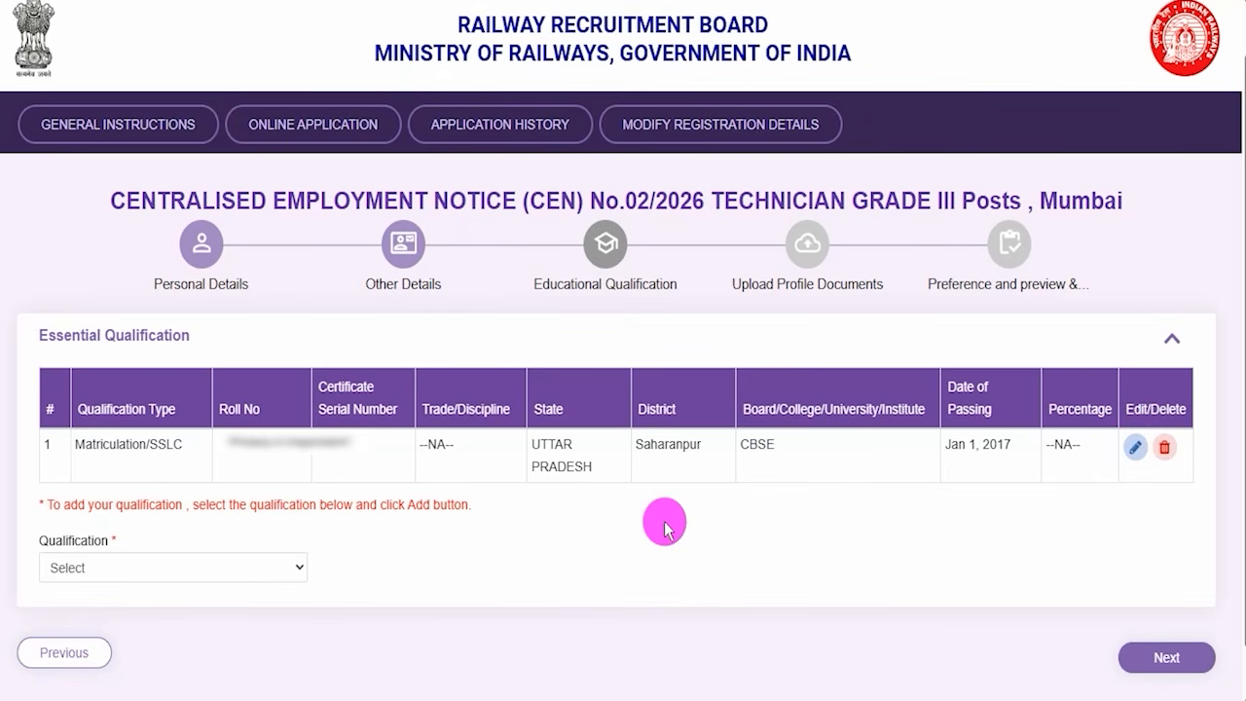
- Select Matriculation/SSLC as the qualification to bring up its detail fields
click(109, 572)
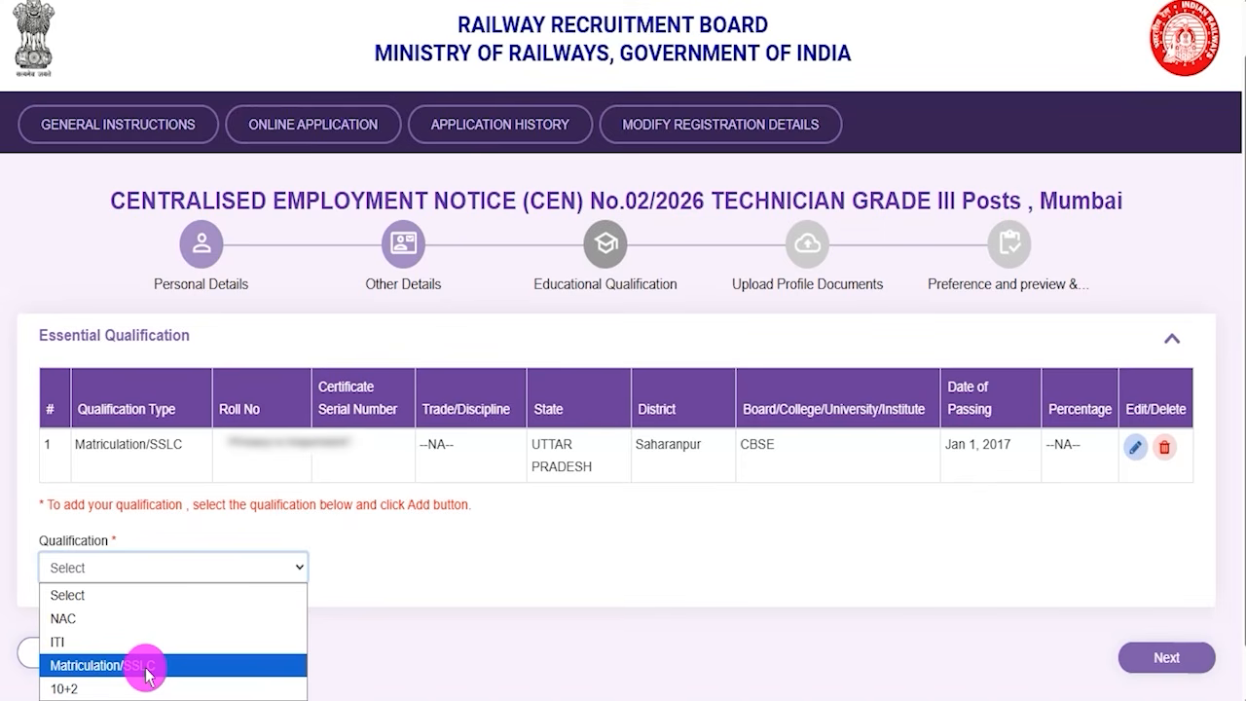
click(102, 664)
scroll(412, 540, down, 2)
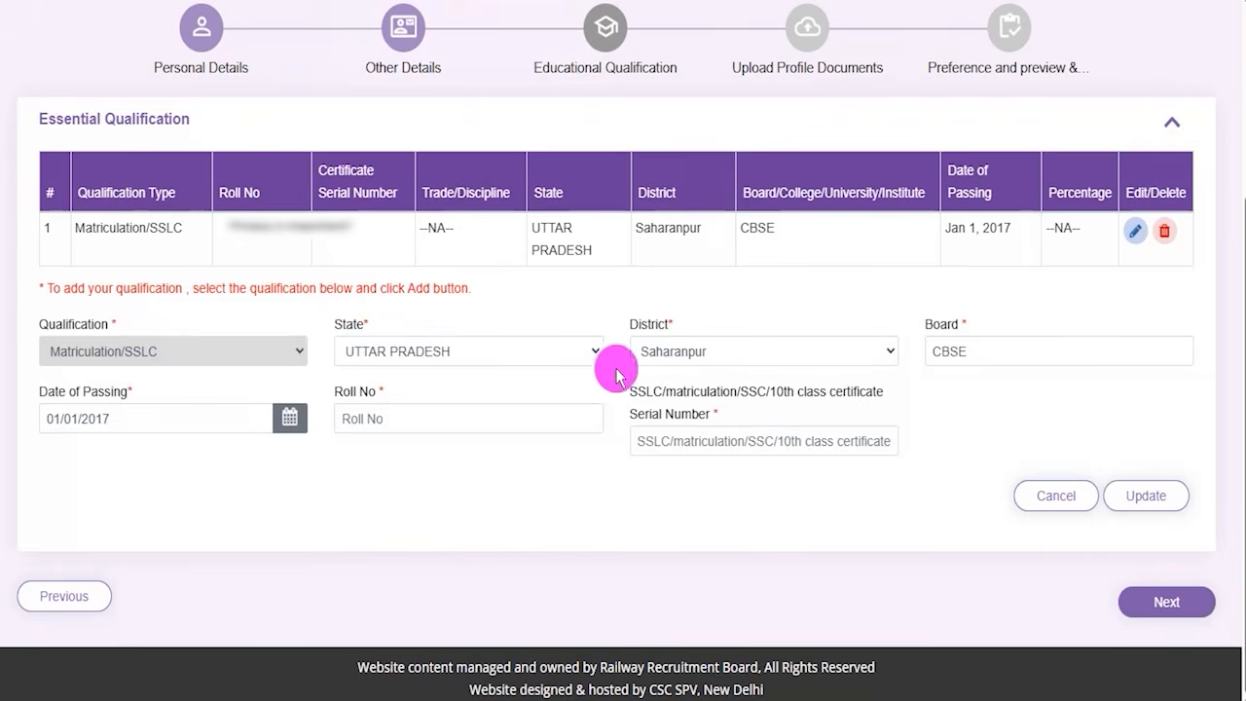
- Review the matriculation State, District, Board and Date of Passing fields without changing their values
click(398, 351)
click(398, 357)
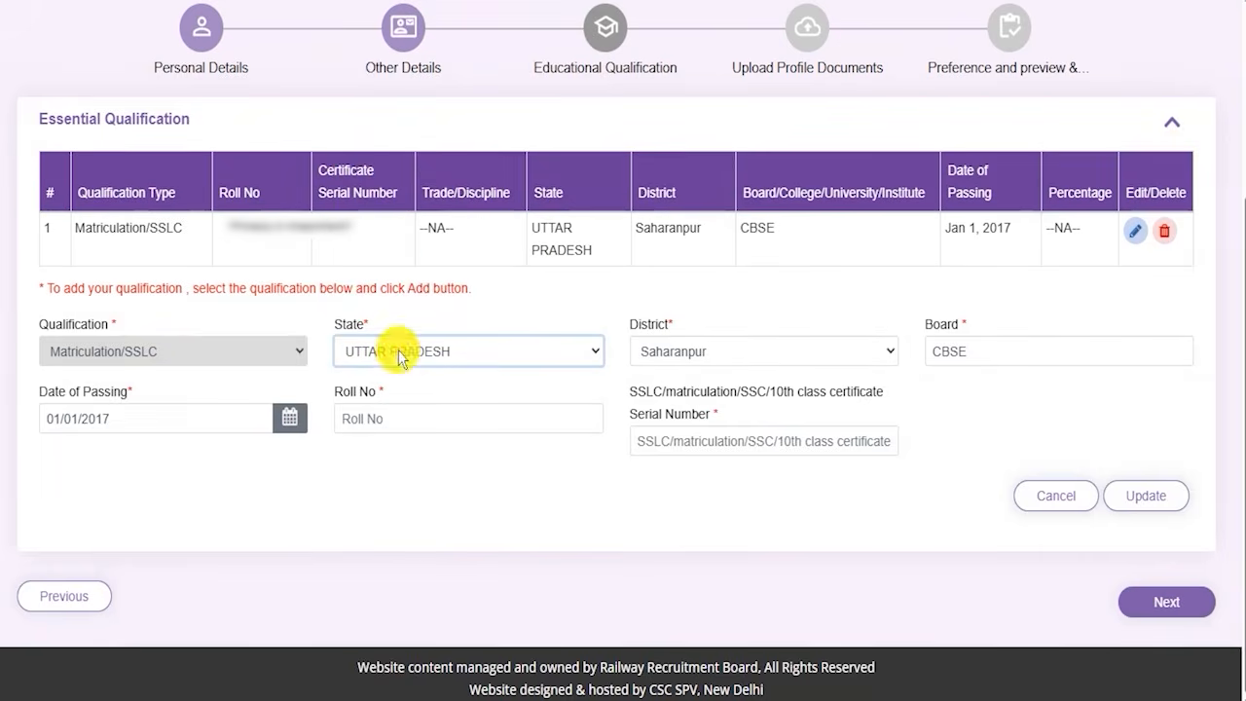
click(674, 360)
click(675, 357)
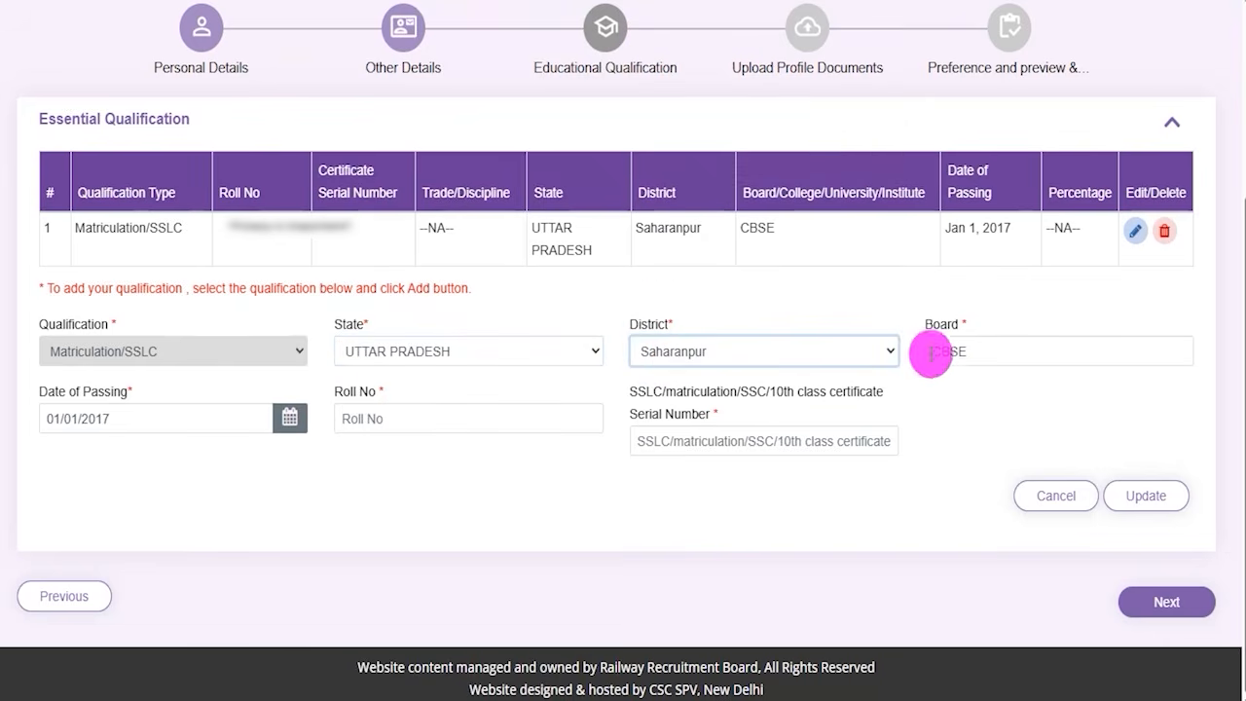
click(978, 351)
drag(982, 352, 206, 399)
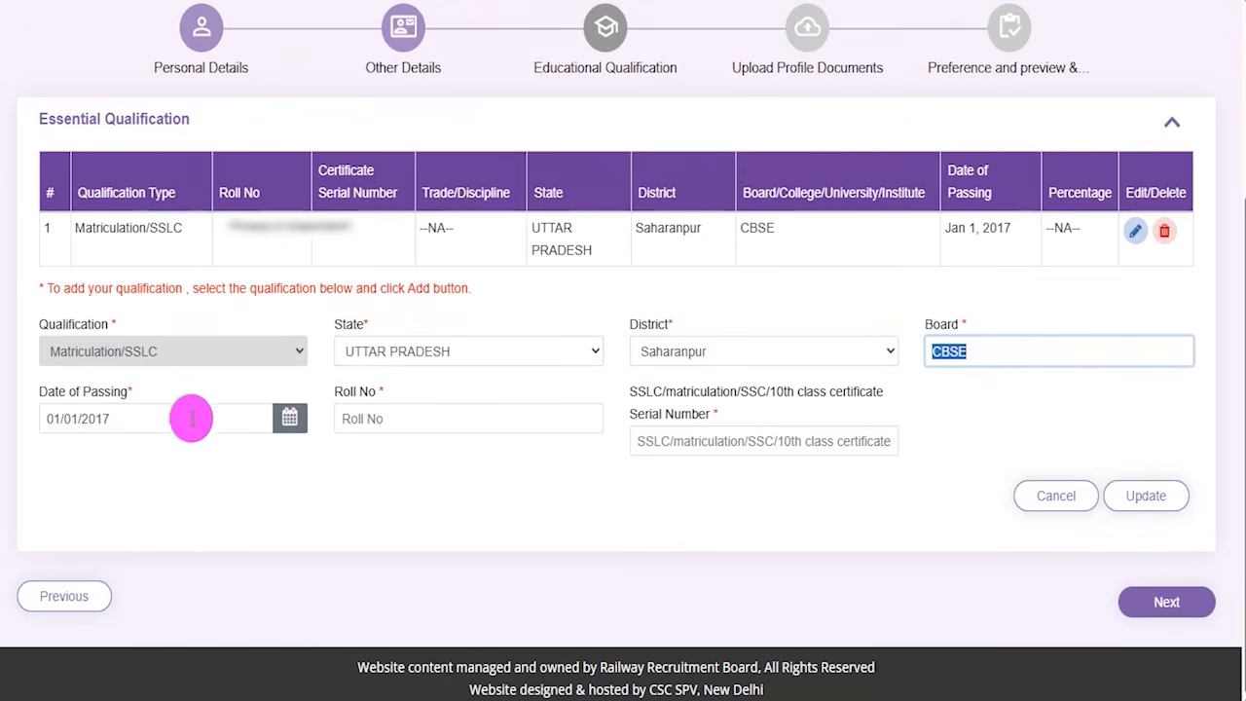
click(222, 426)
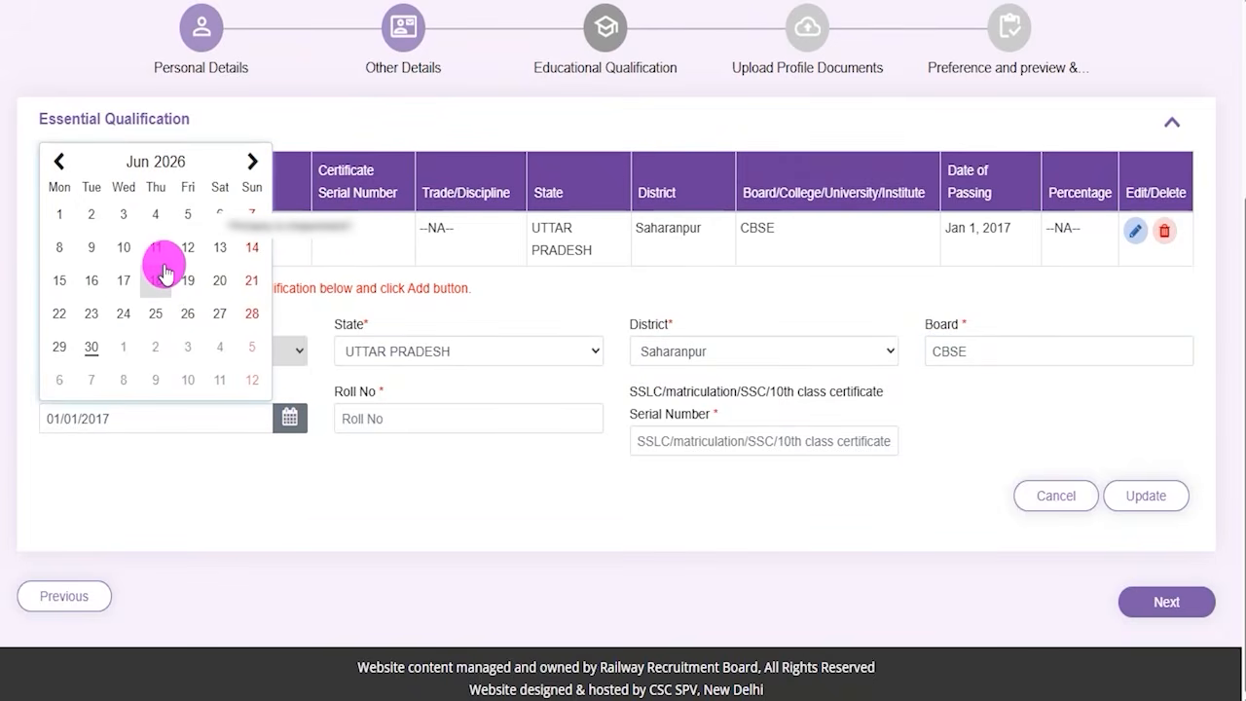
- Point out the matriculation Roll No and certificate serial number fields, and mark Update with an arrow
click(380, 418)
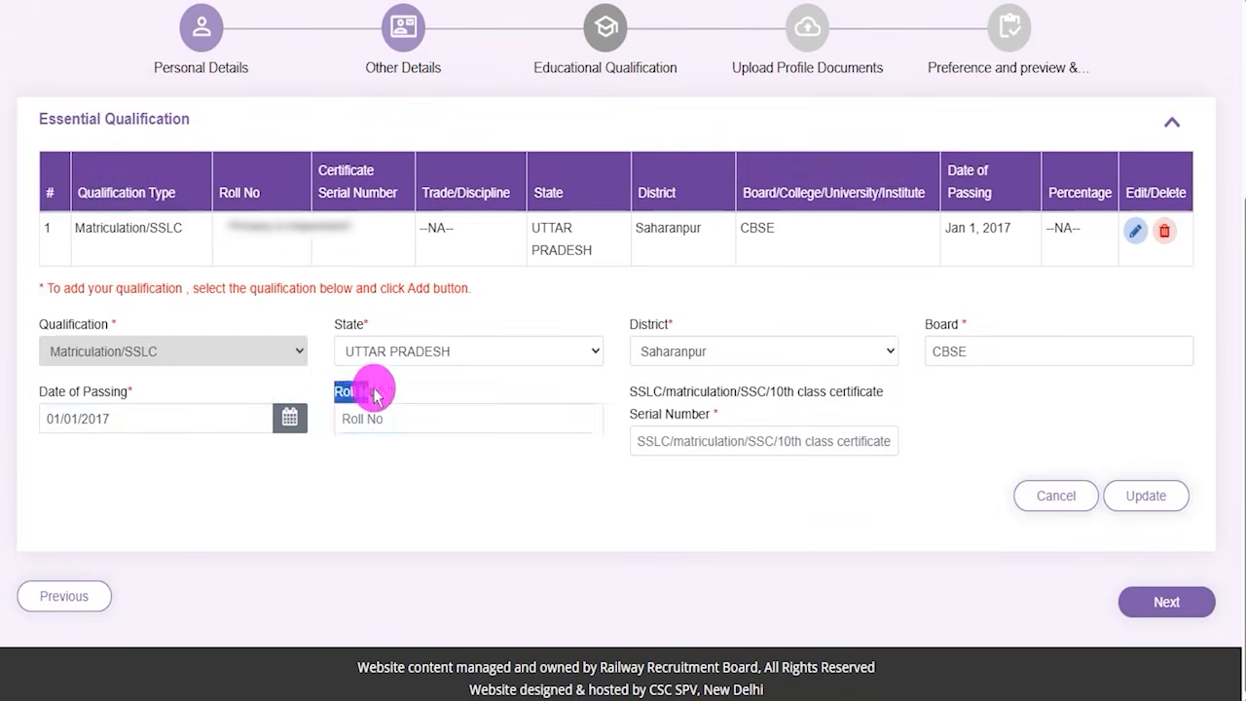
click(370, 417)
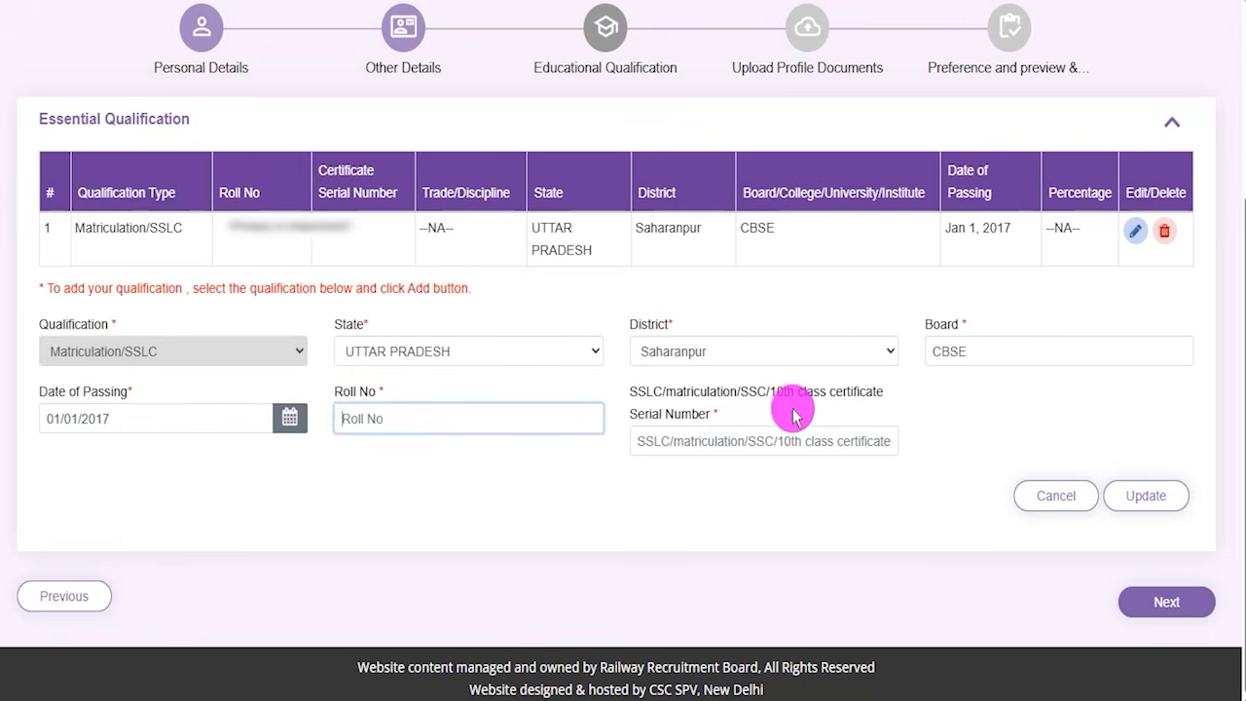
click(705, 443)
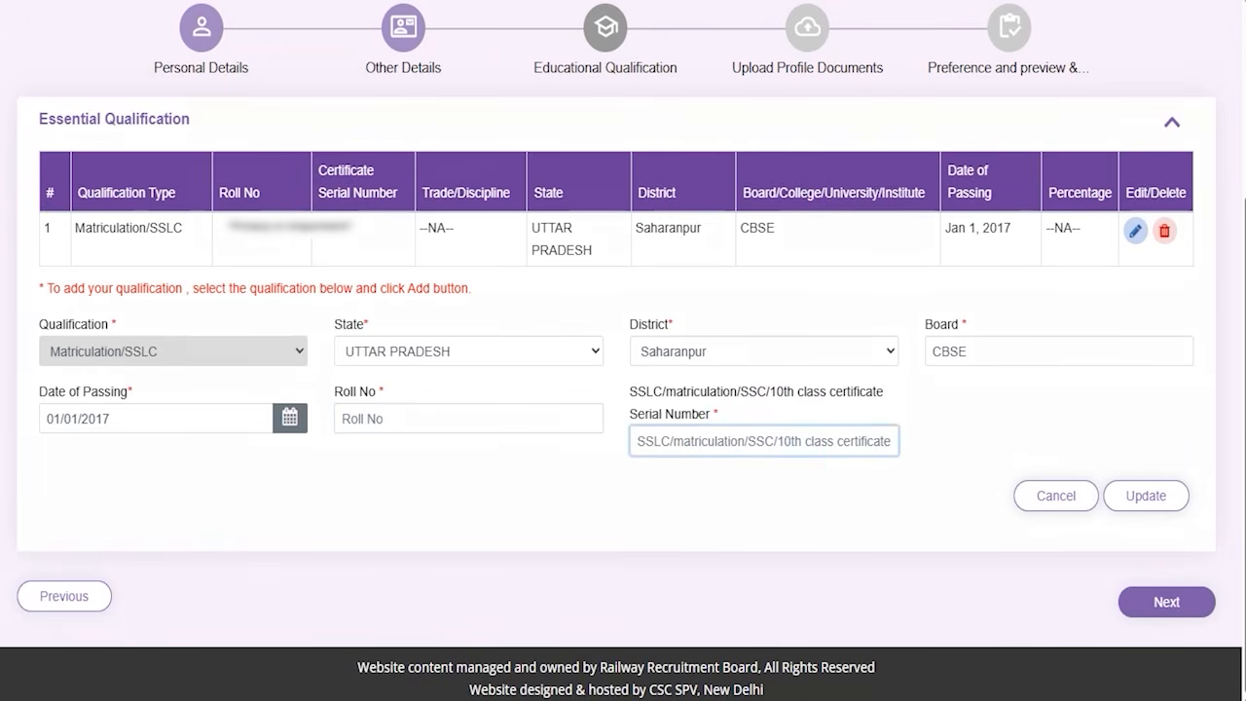
drag(661, 440, 715, 394)
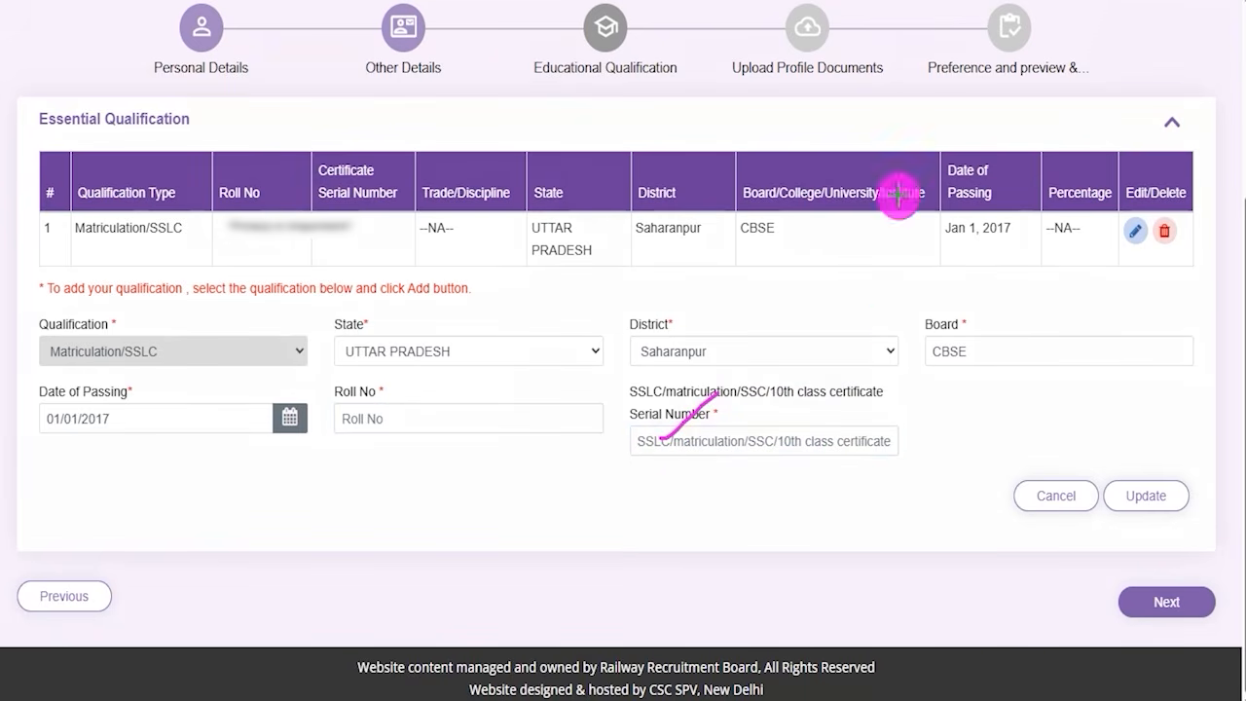
drag(1215, 332, 1160, 479)
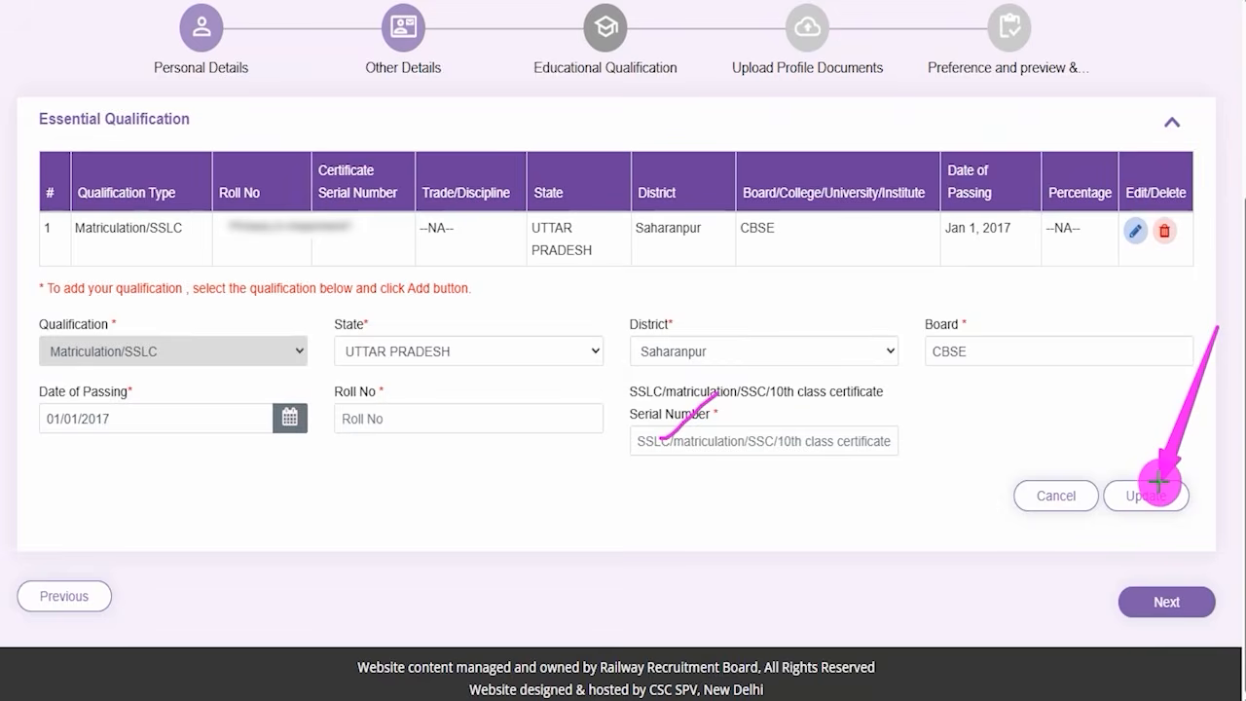
- Close the matriculation details and start a 10+2 qualification entry with Physics and Mathematics as the discipline
click(1157, 482)
drag(786, 409, 889, 338)
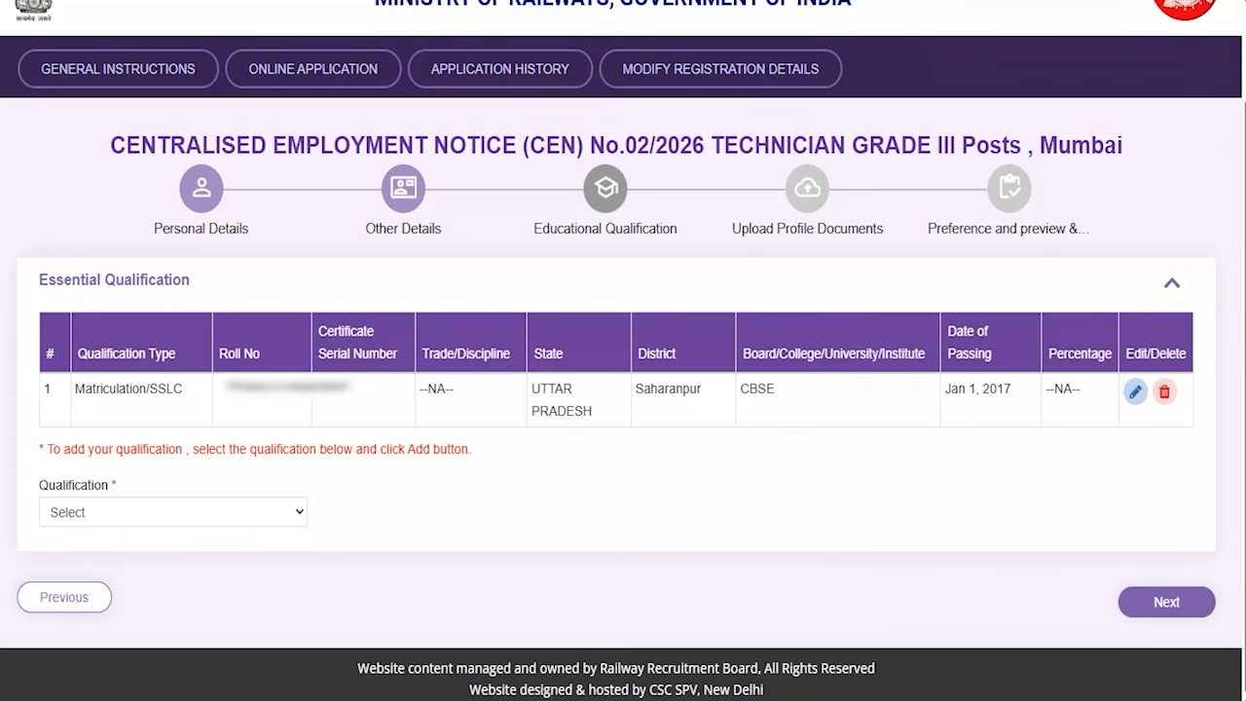
click(178, 518)
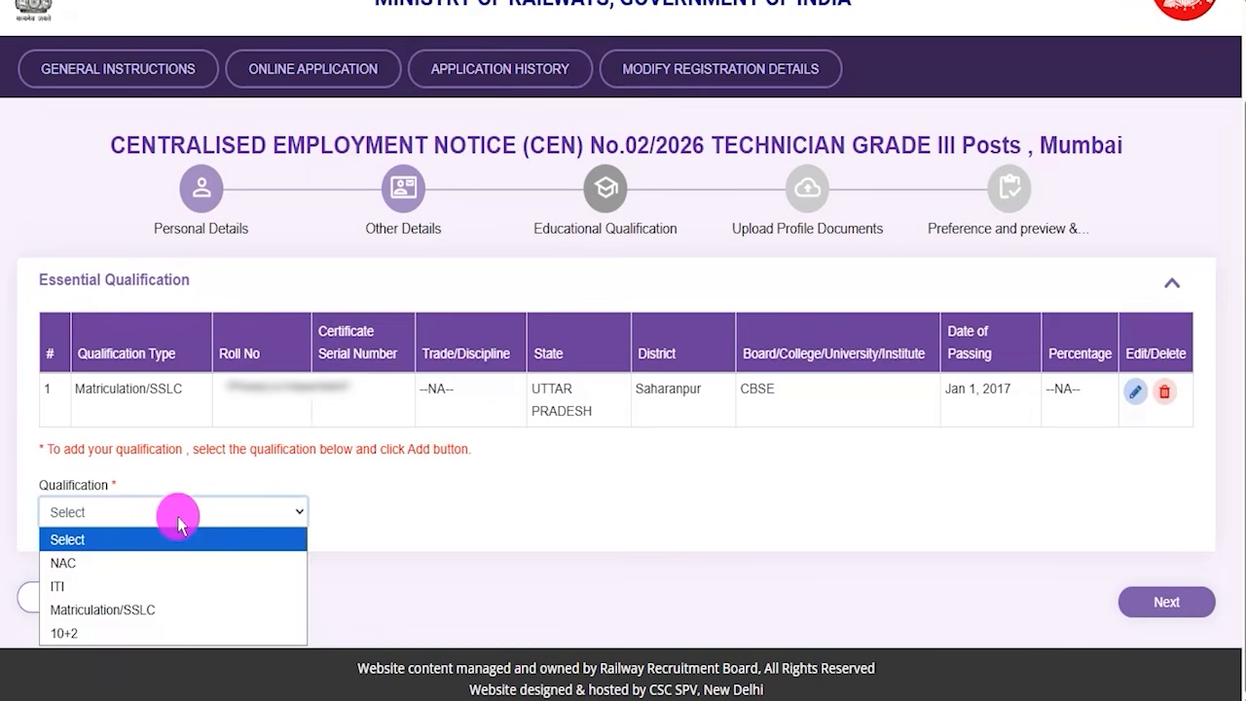
click(85, 632)
click(500, 514)
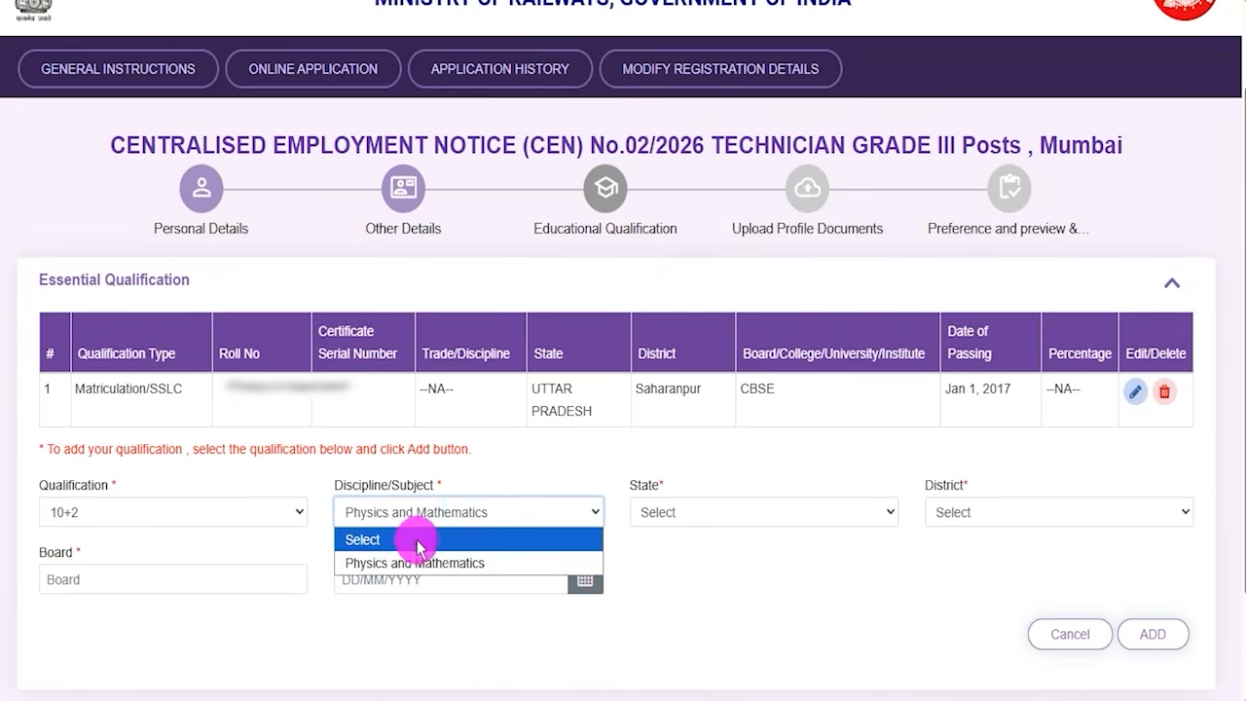
click(441, 564)
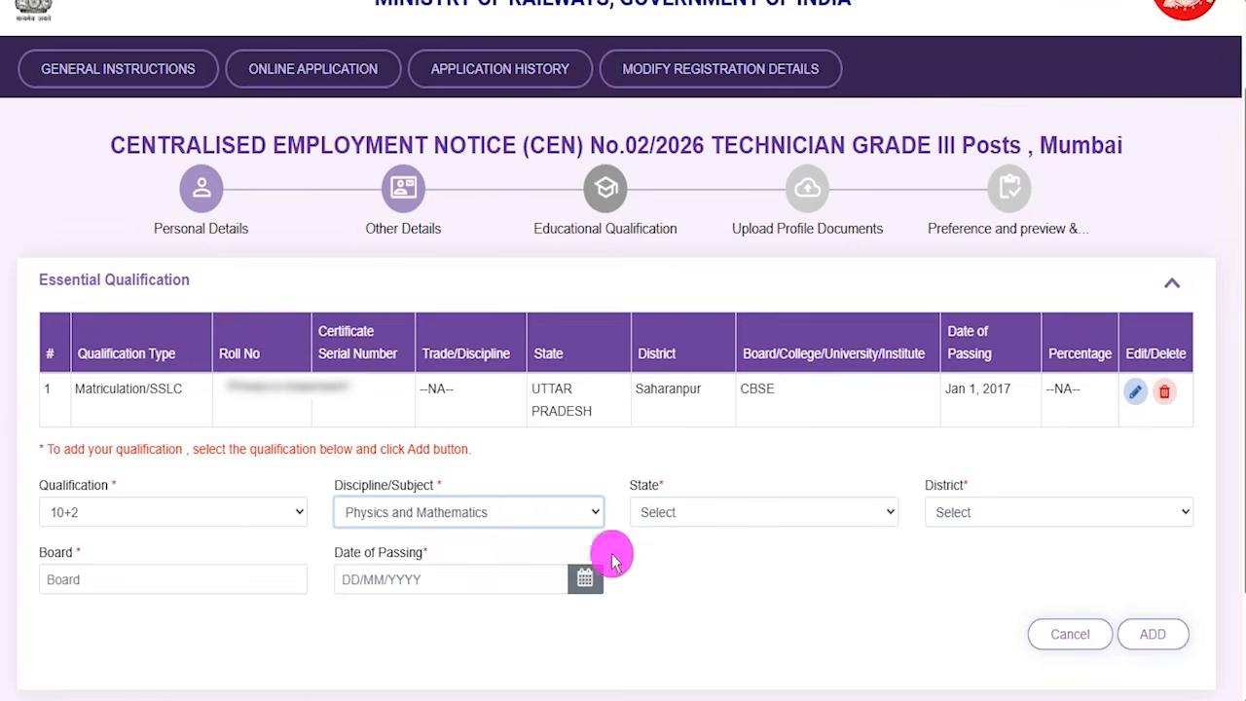
- Set the State of the 10+2 qualification to KARNATAKA and view the available District options
click(693, 515)
click(959, 512)
click(683, 512)
click(686, 413)
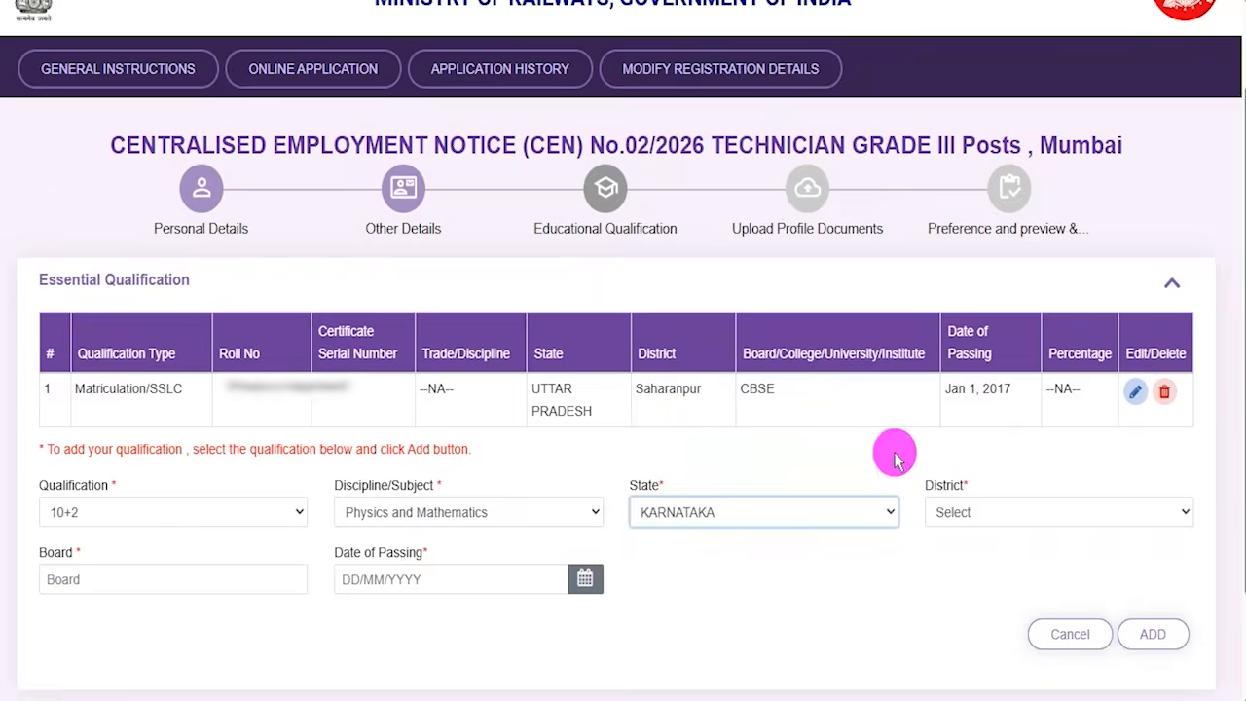
click(958, 512)
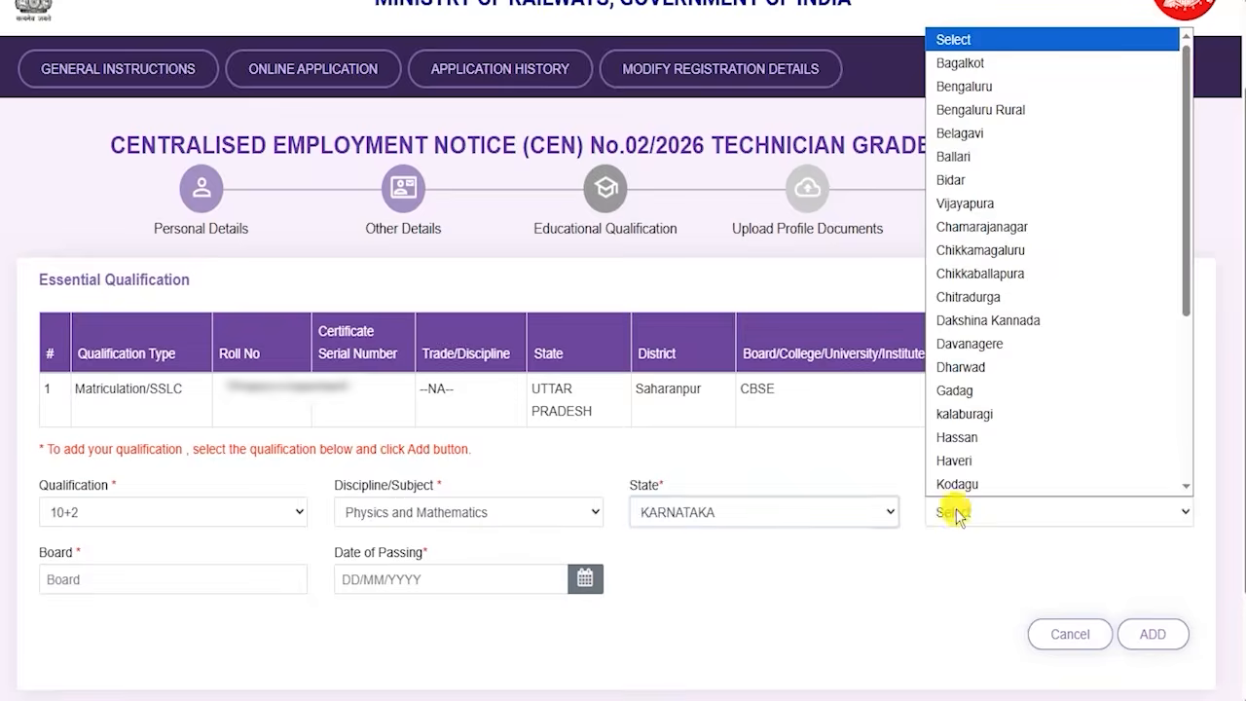
click(705, 553)
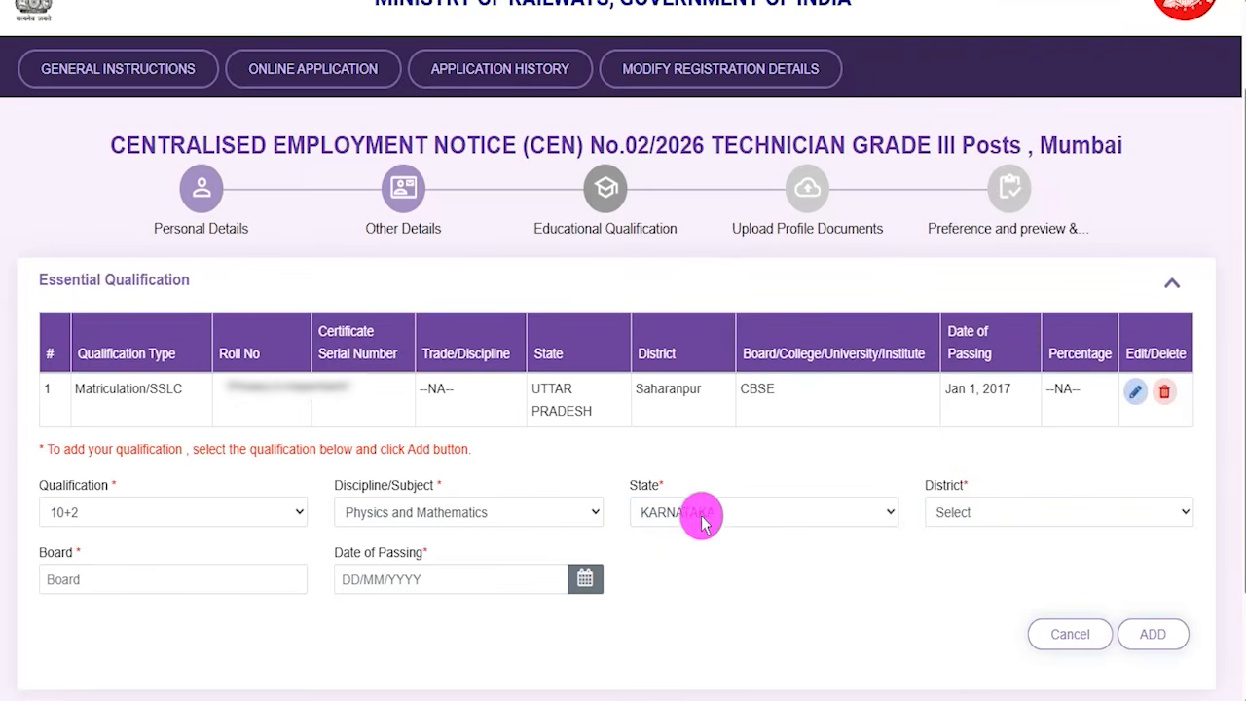
- Enter CBSE as the 10+2 Board, view the Date of Passing calendar, and mark ADD with an arrow
click(117, 582)
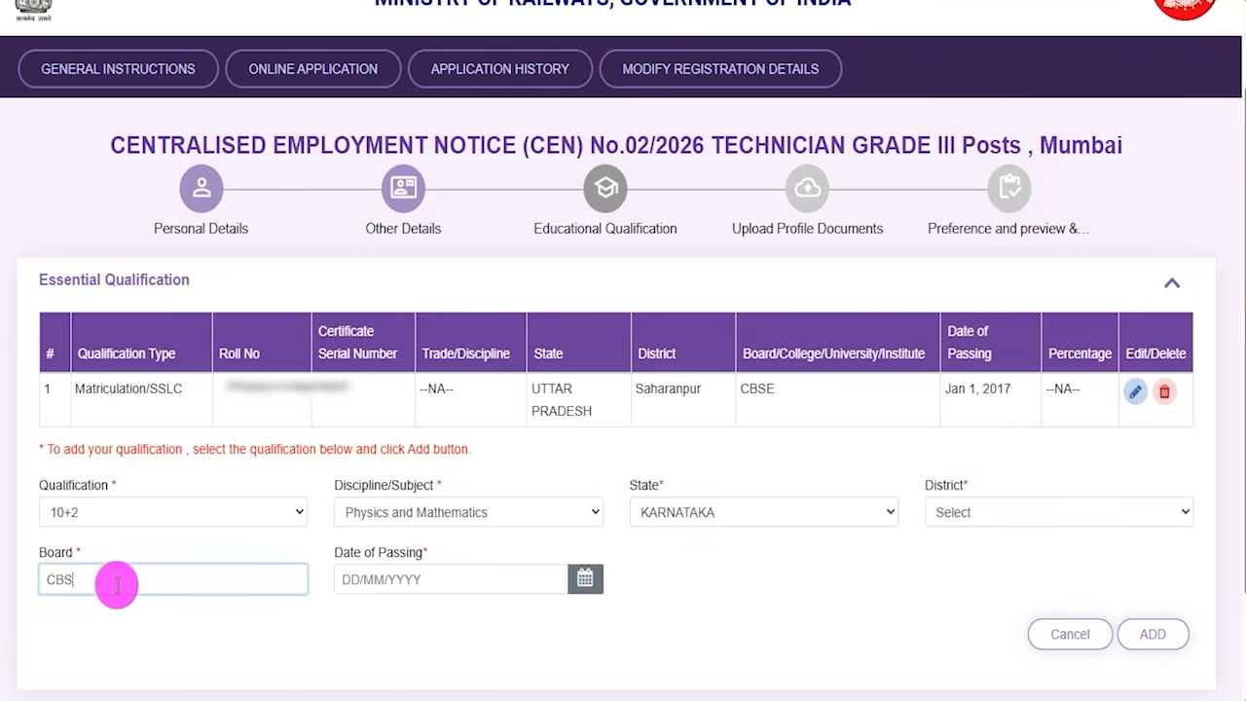
click(582, 579)
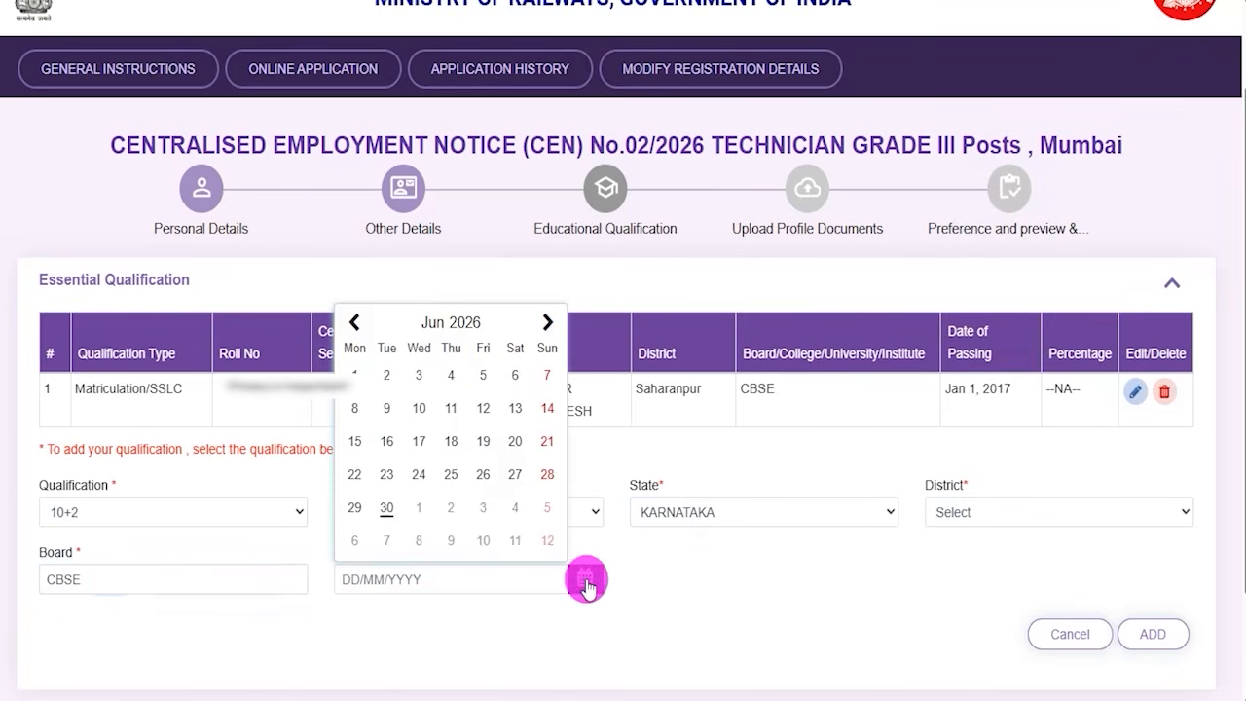
click(688, 592)
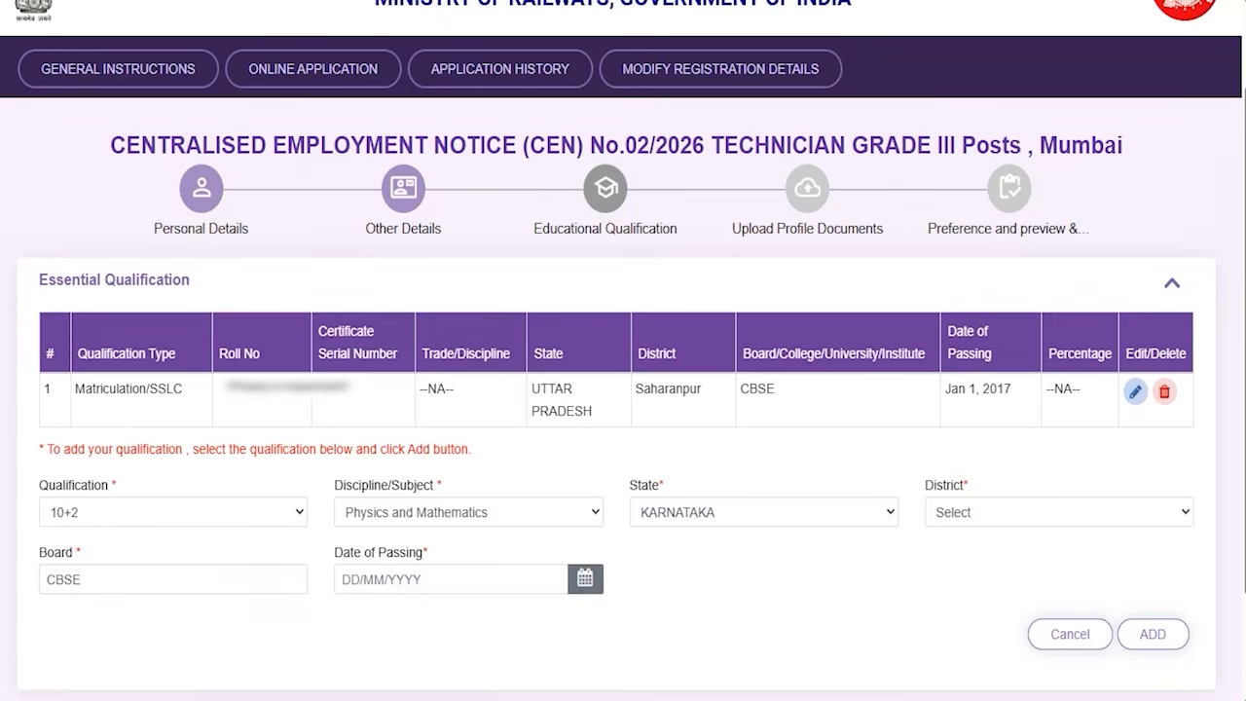
drag(1236, 397, 1162, 619)
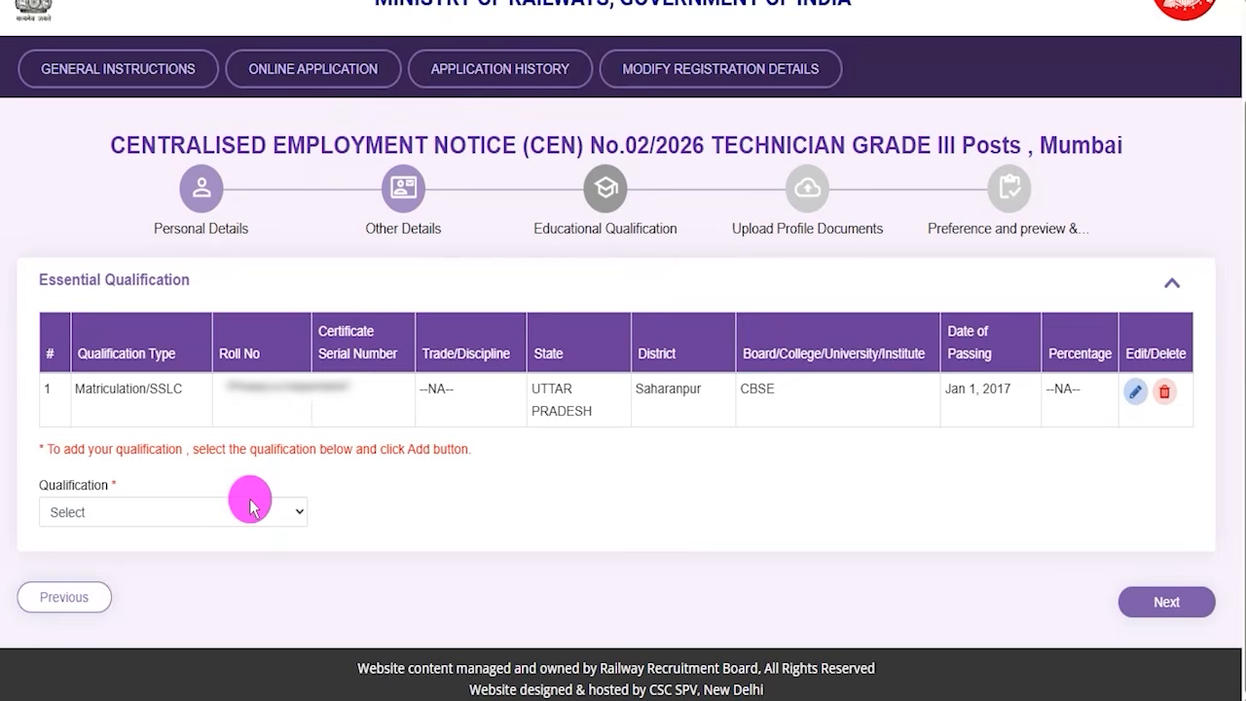
- Choose ITI as the qualification to add and Fitter as its discipline
click(214, 510)
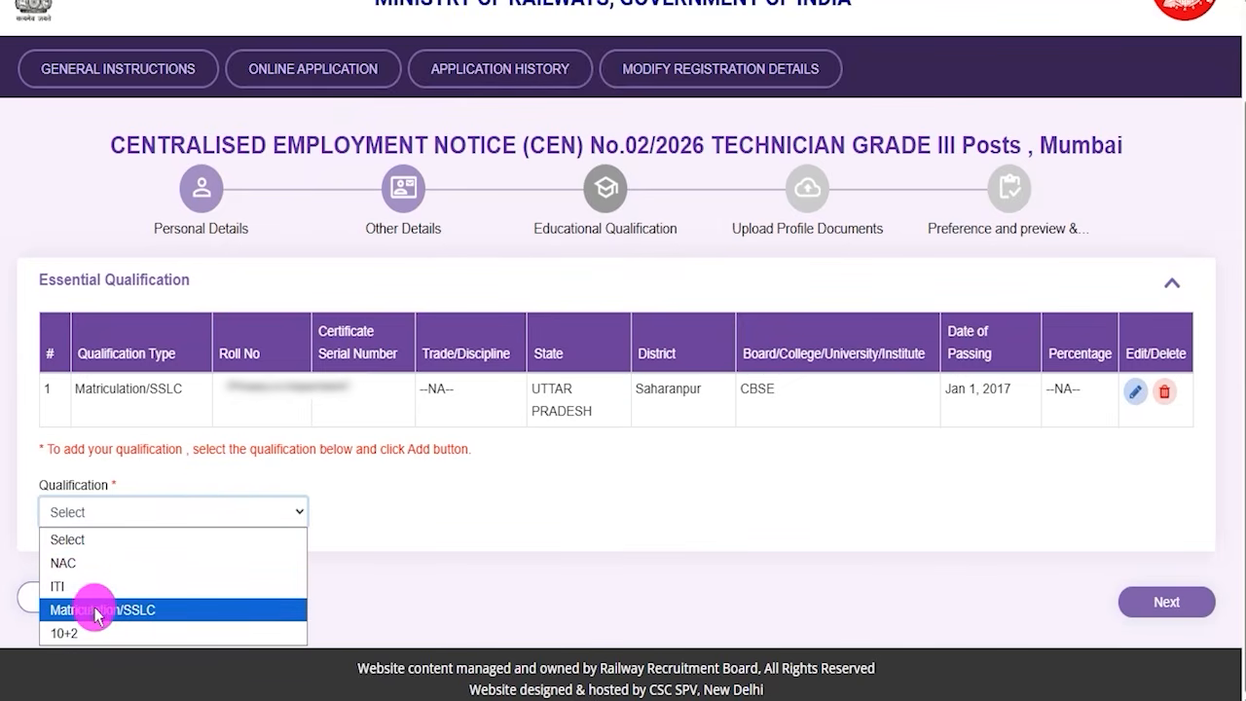
click(68, 586)
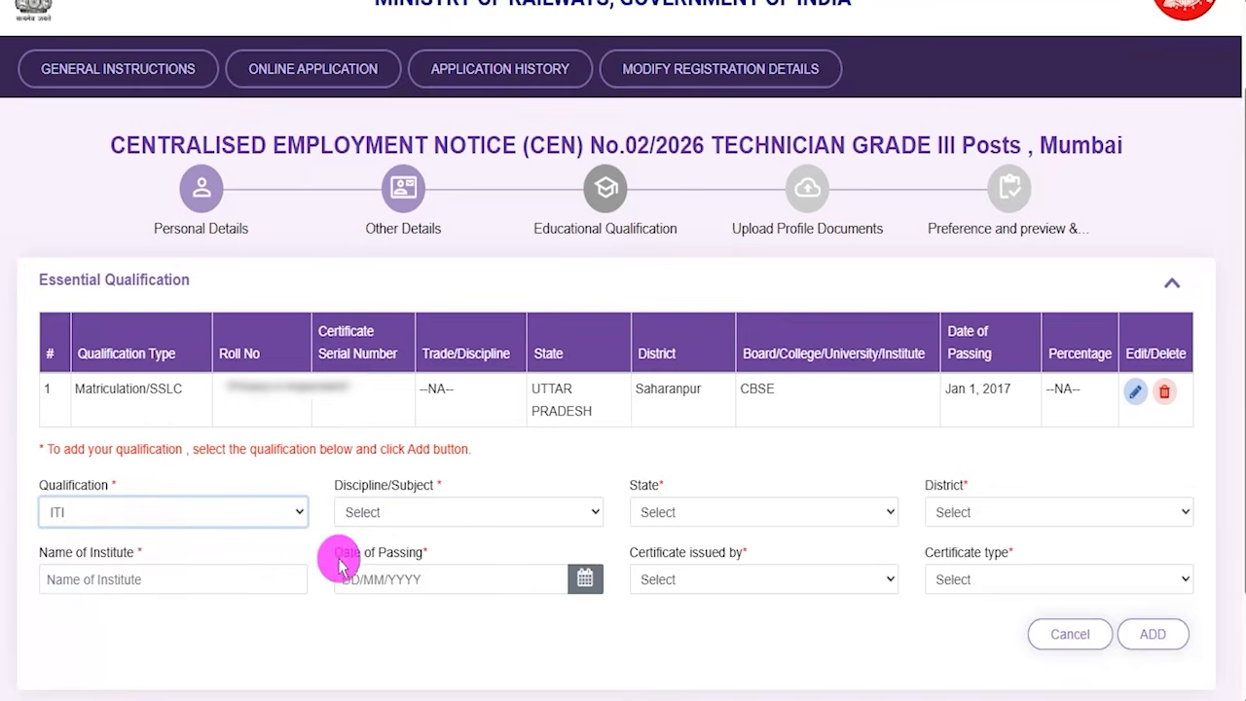
click(428, 515)
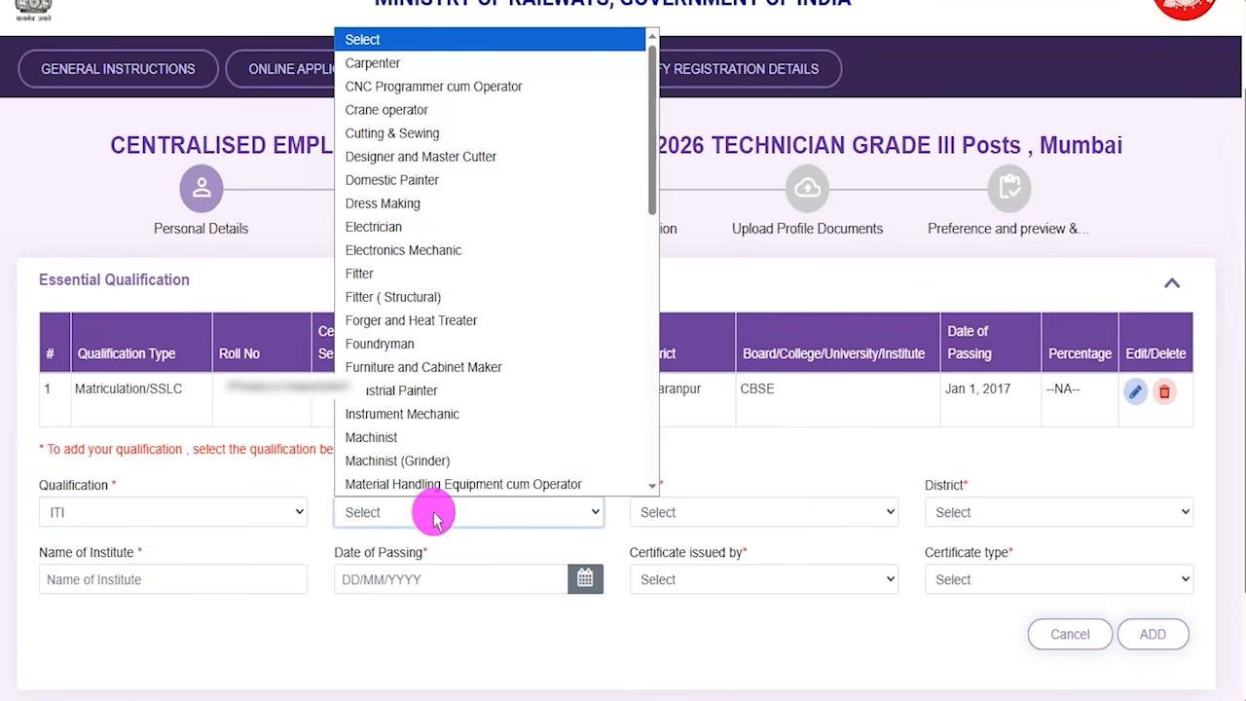
click(365, 276)
- Set the ITI qualification's State to UTTAR PRADESH and its District to Saharanpur
click(737, 512)
scroll(711, 414, down, 5)
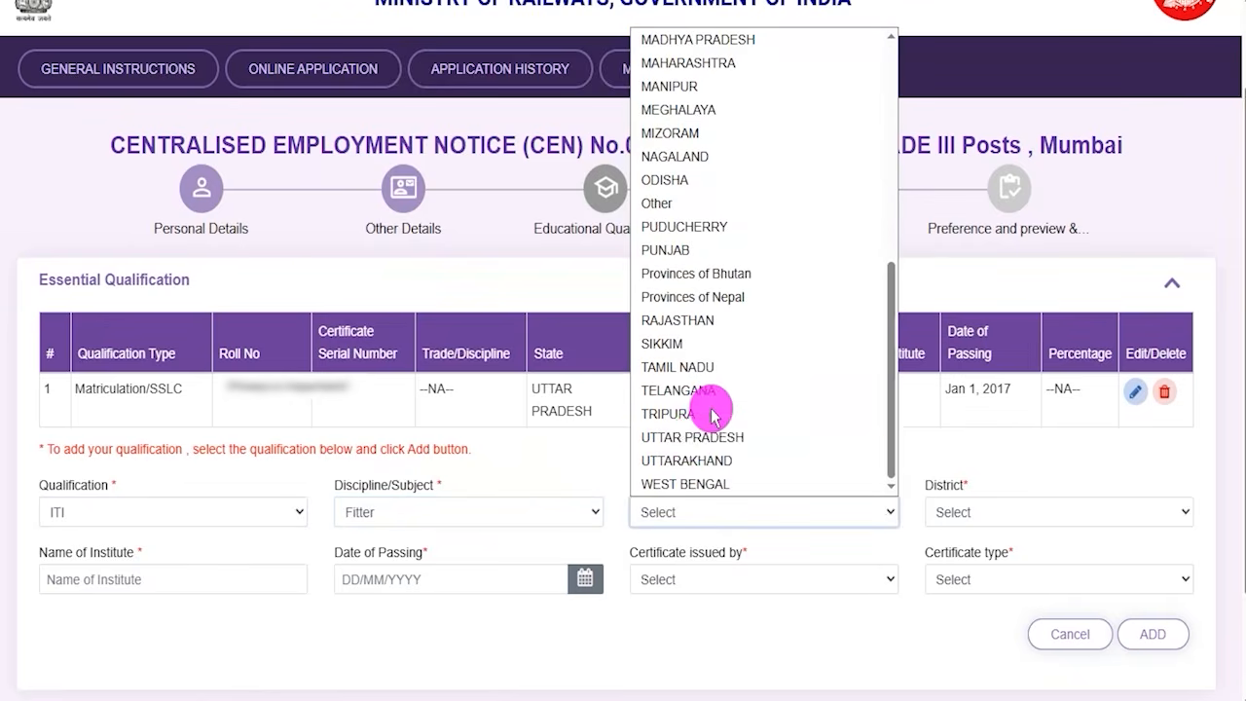
click(693, 436)
click(960, 512)
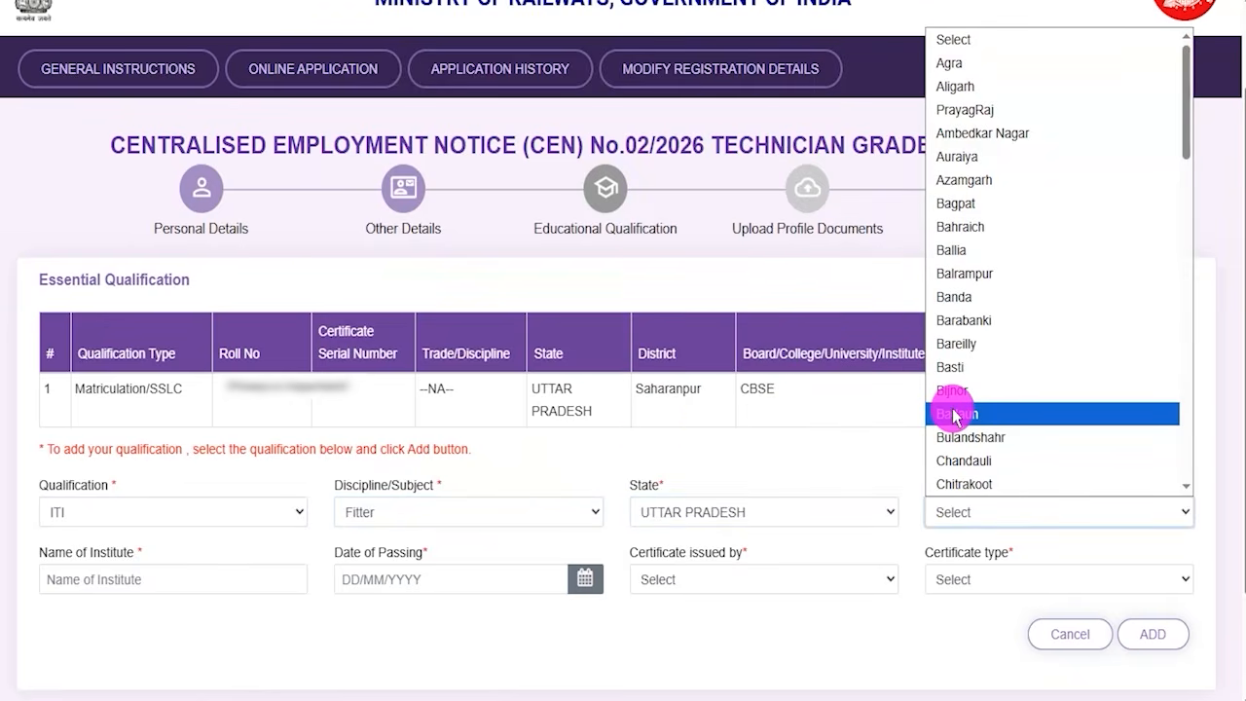
key(s)
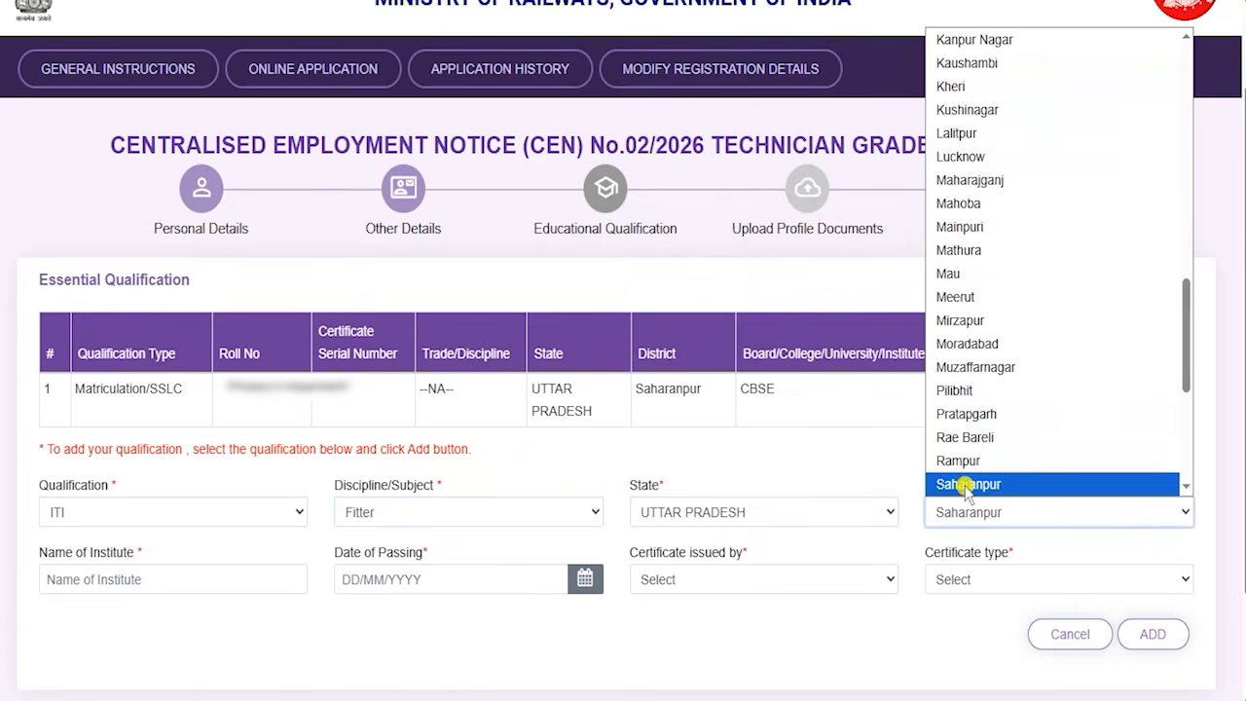
click(929, 483)
- Enter NICT as the institute, NCVT as the issuer and National Trade certificate(NTC) as the type, and add the ITI qualification
click(105, 581)
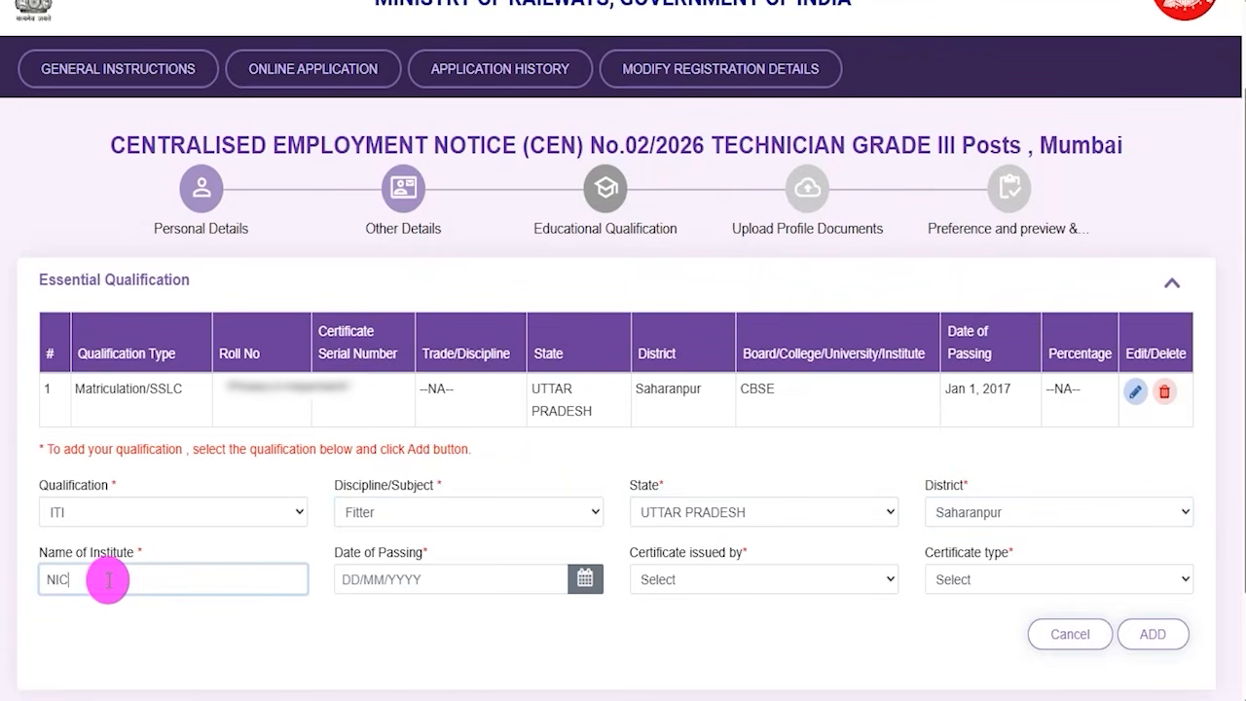
click(583, 578)
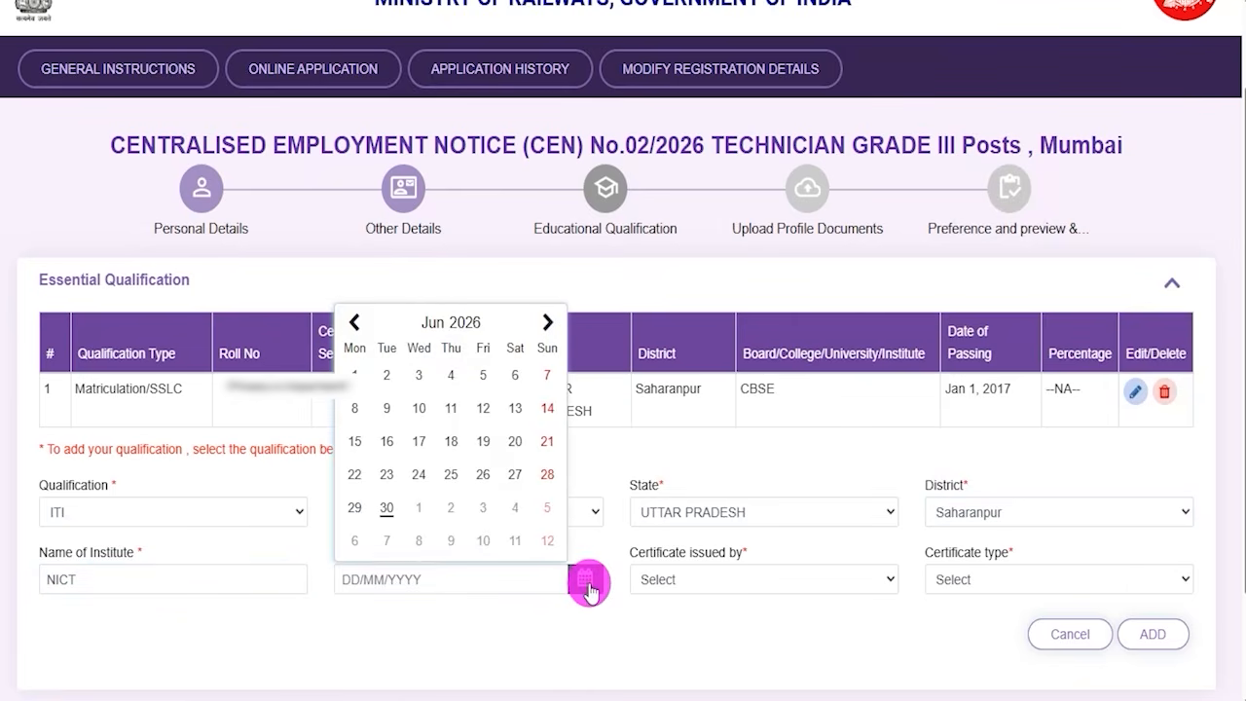
click(723, 581)
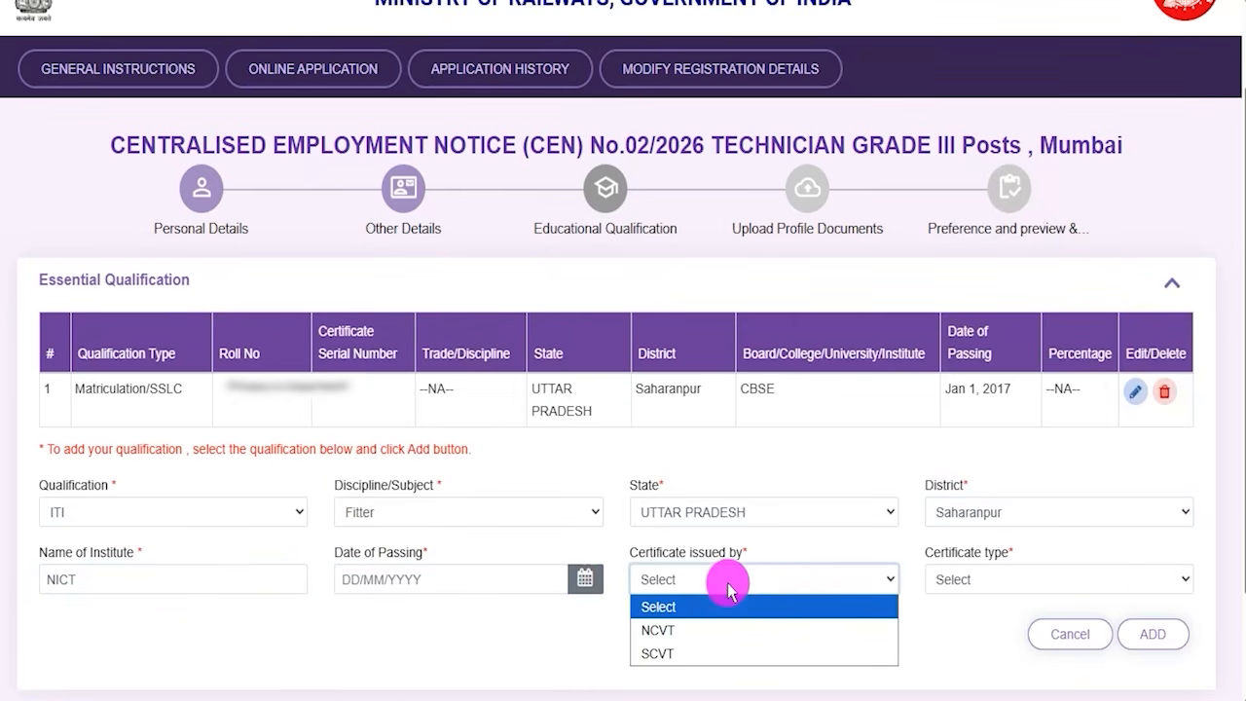
click(661, 630)
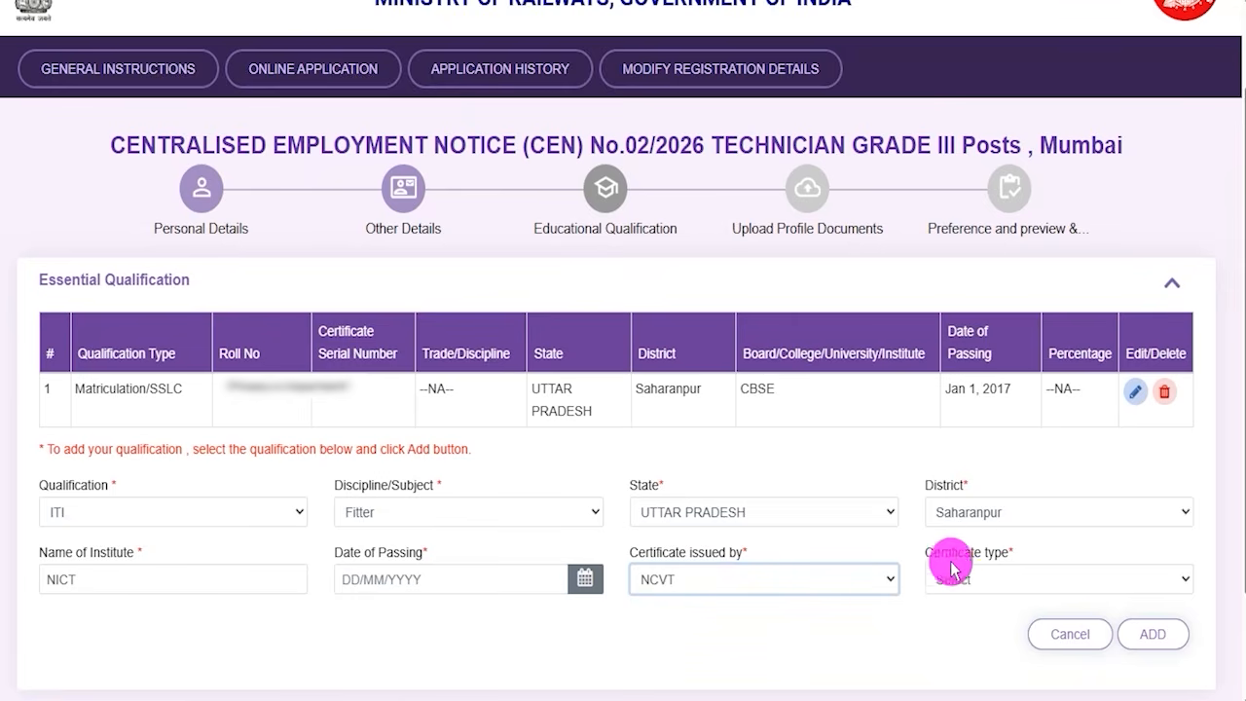
click(978, 578)
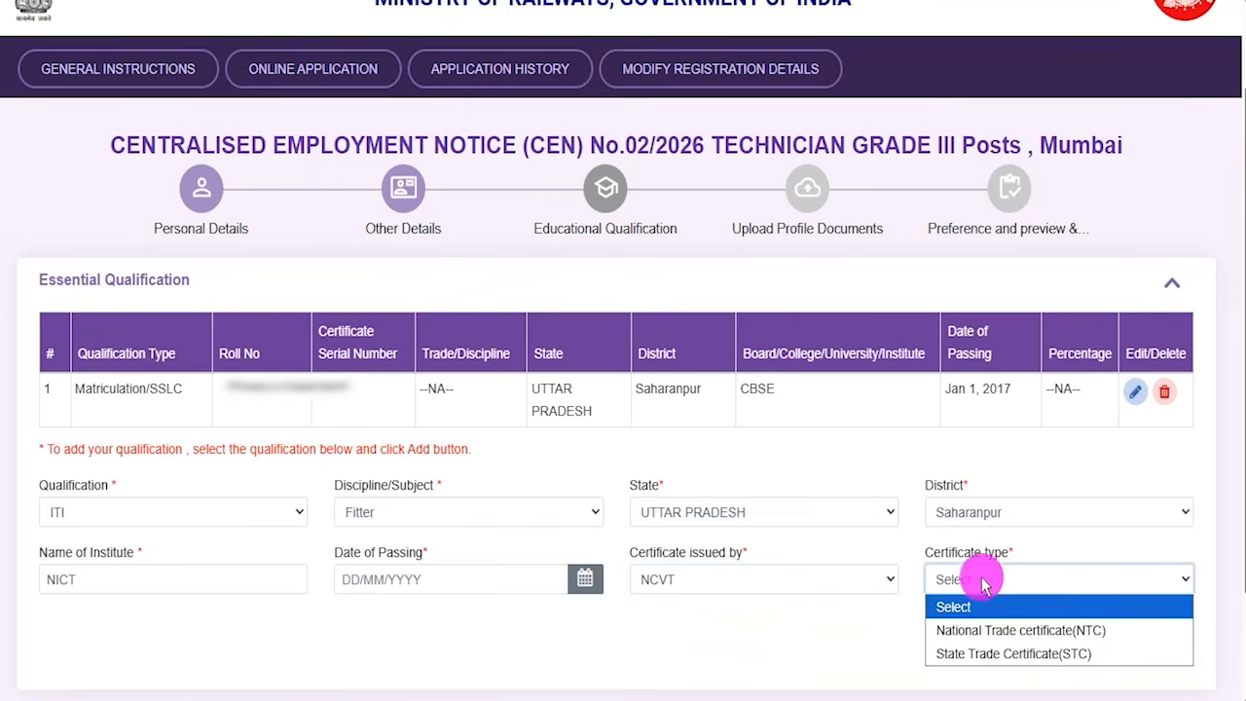
click(984, 632)
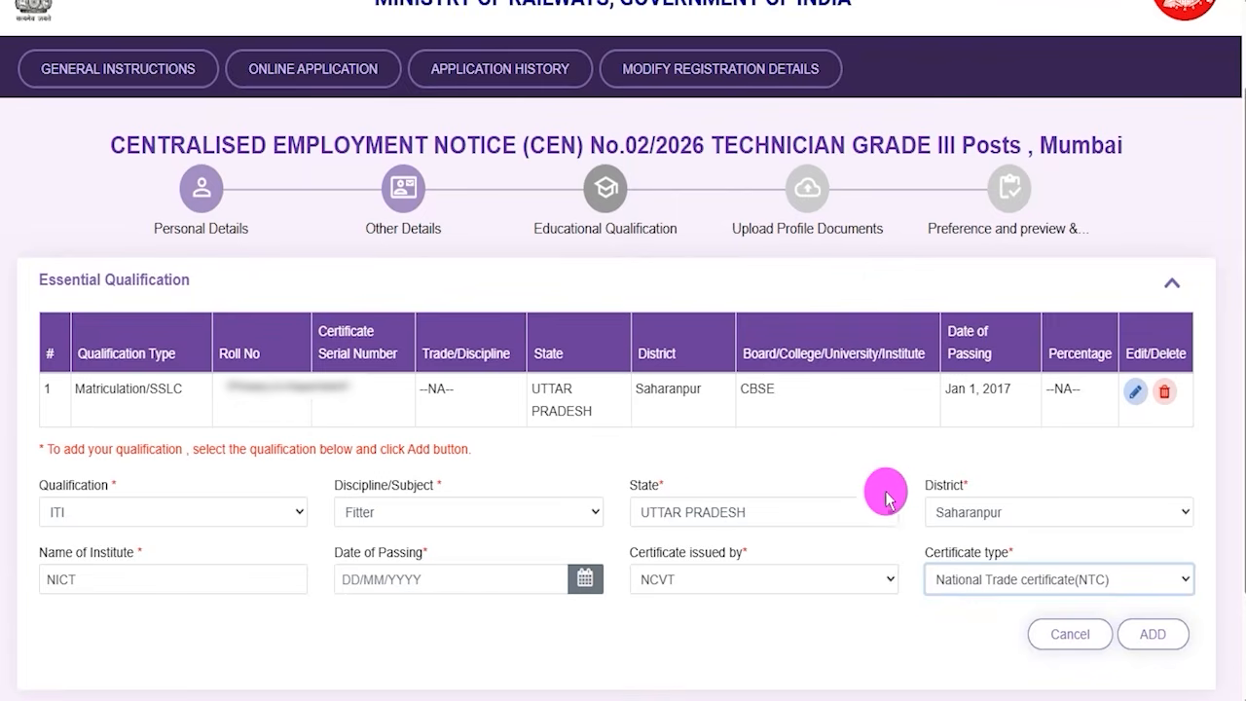
click(1119, 622)
drag(1215, 400, 1171, 616)
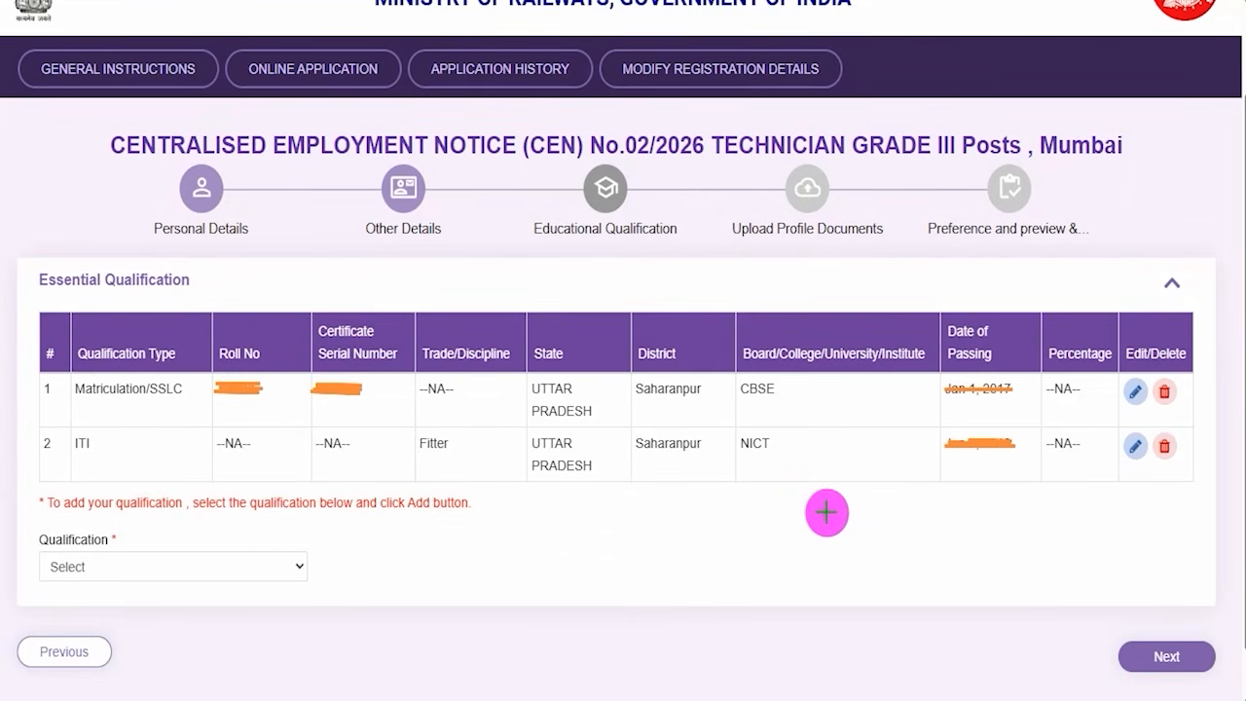
- Mark the trade, board or institute, passing date and percentage entries of both rows in the Essential Qualification table
drag(473, 399, 526, 360)
drag(493, 447, 523, 421)
drag(860, 394, 886, 380)
drag(855, 454, 893, 438)
drag(995, 480, 1023, 468)
drag(1080, 401, 1106, 385)
drag(1082, 471, 1109, 449)
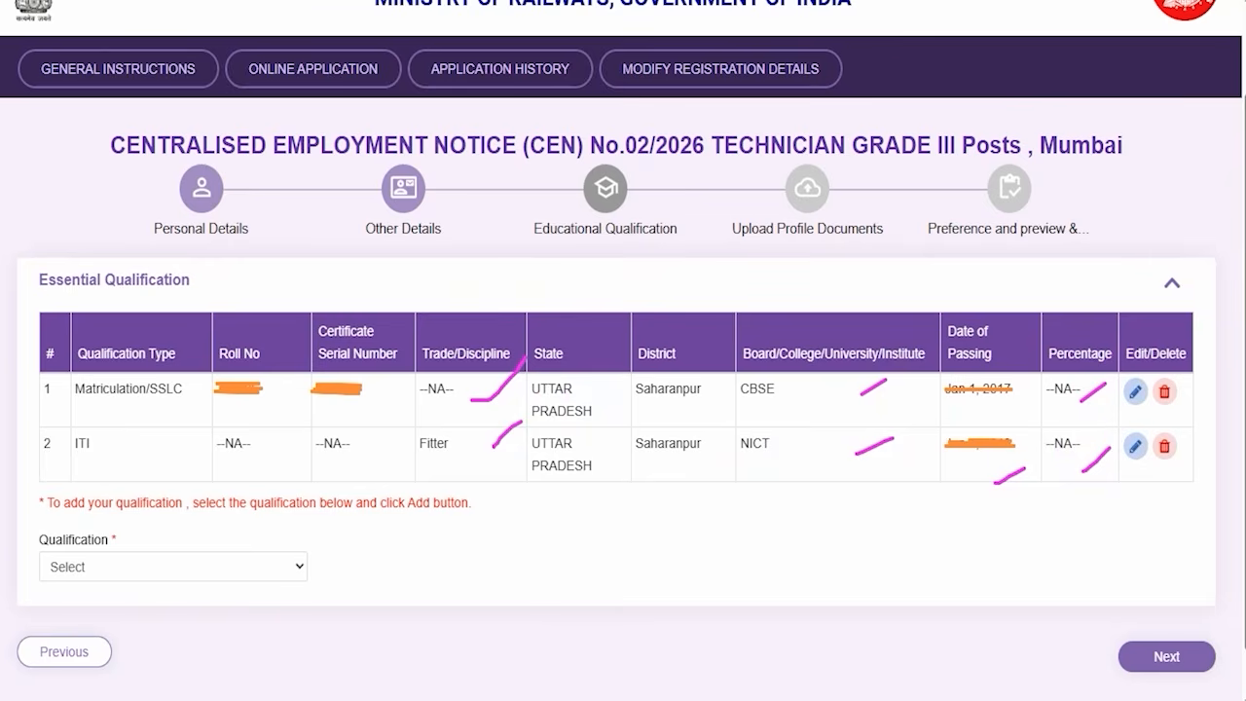
- Continue to the profile document upload page and look over its photograph and signature specifications
mouse_move(971, 516)
mouse_down()
mouse_move(1107, 644)
mouse_move(1117, 637)
mouse_up()
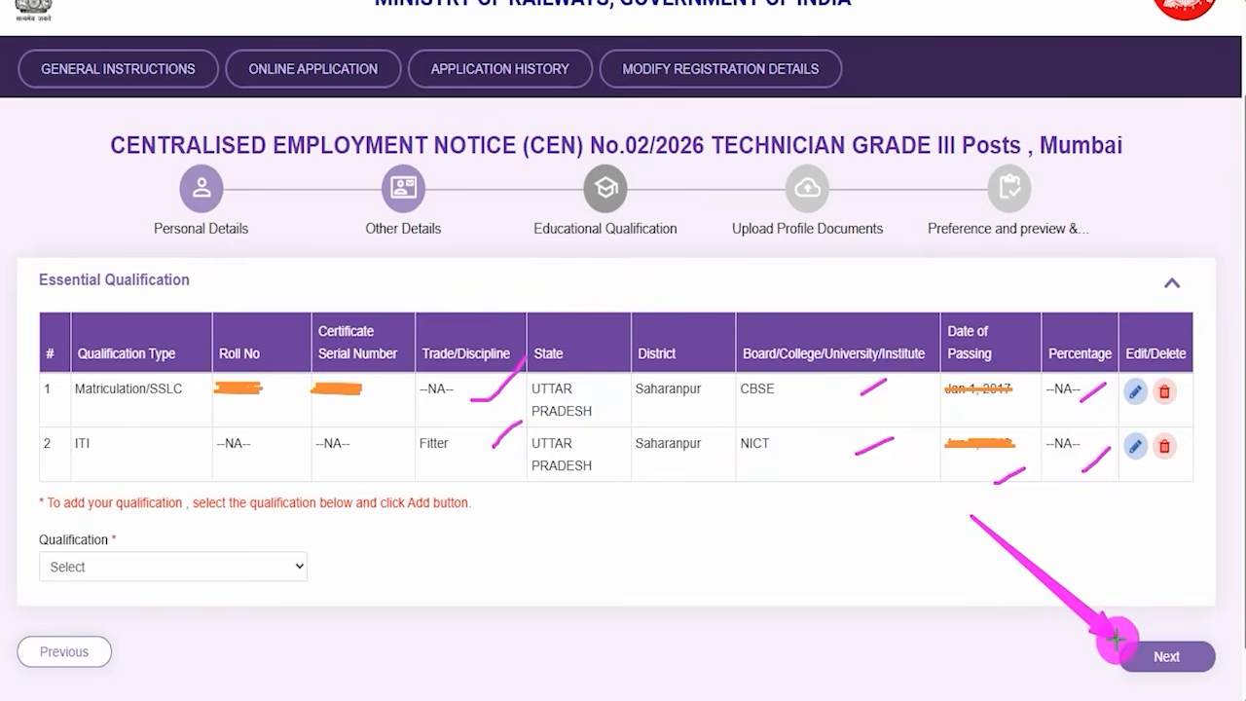
click(1129, 652)
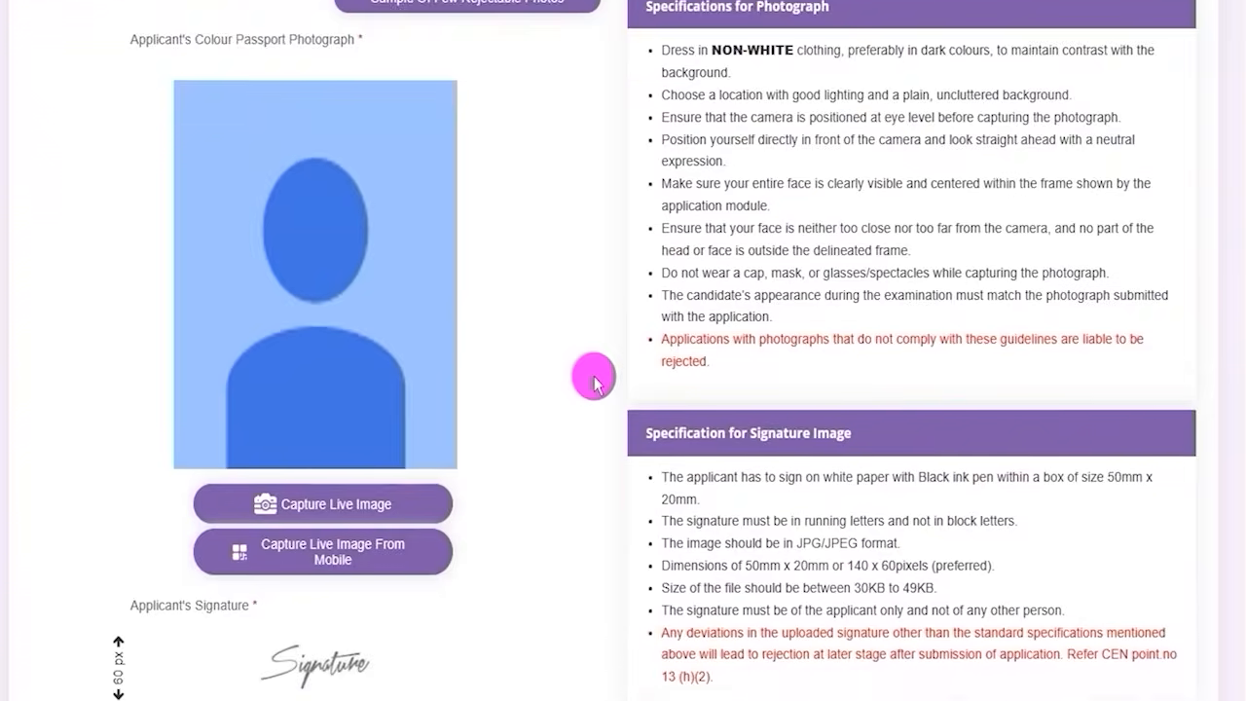
scroll(590, 369, down, 3)
scroll(593, 374, up, 4)
scroll(593, 380, down, 3)
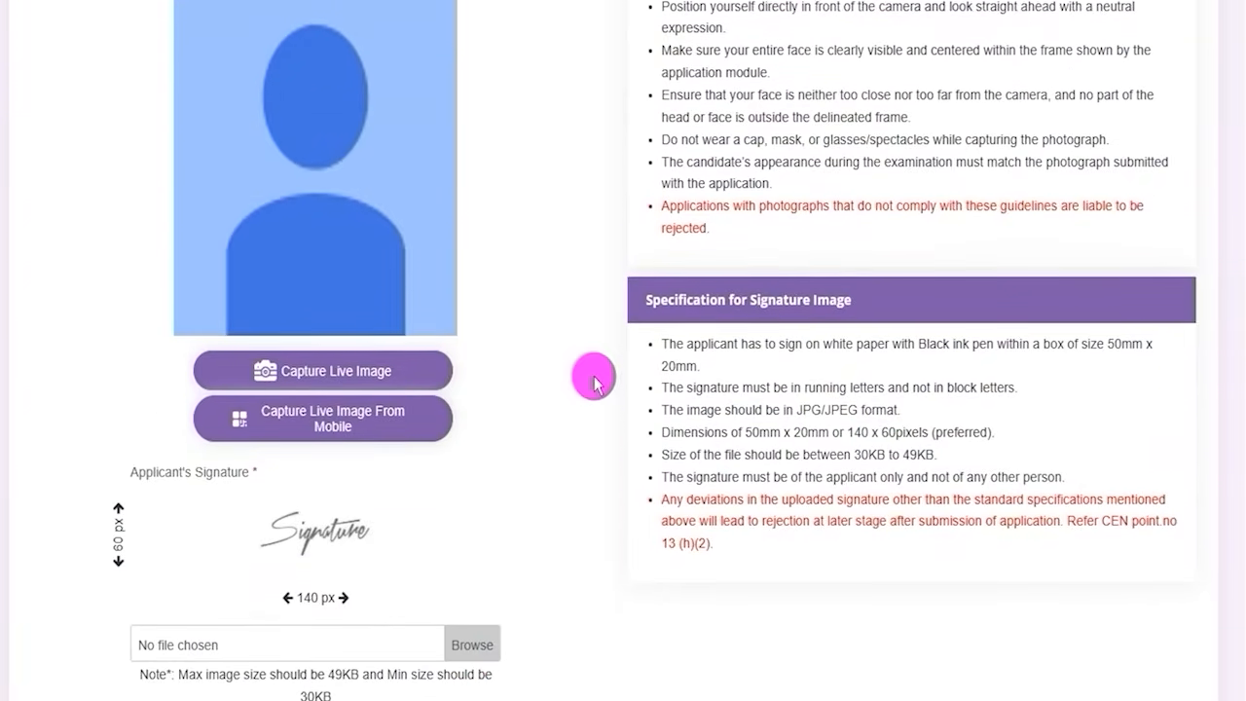
scroll(593, 379, up, 3)
scroll(594, 381, up, 1)
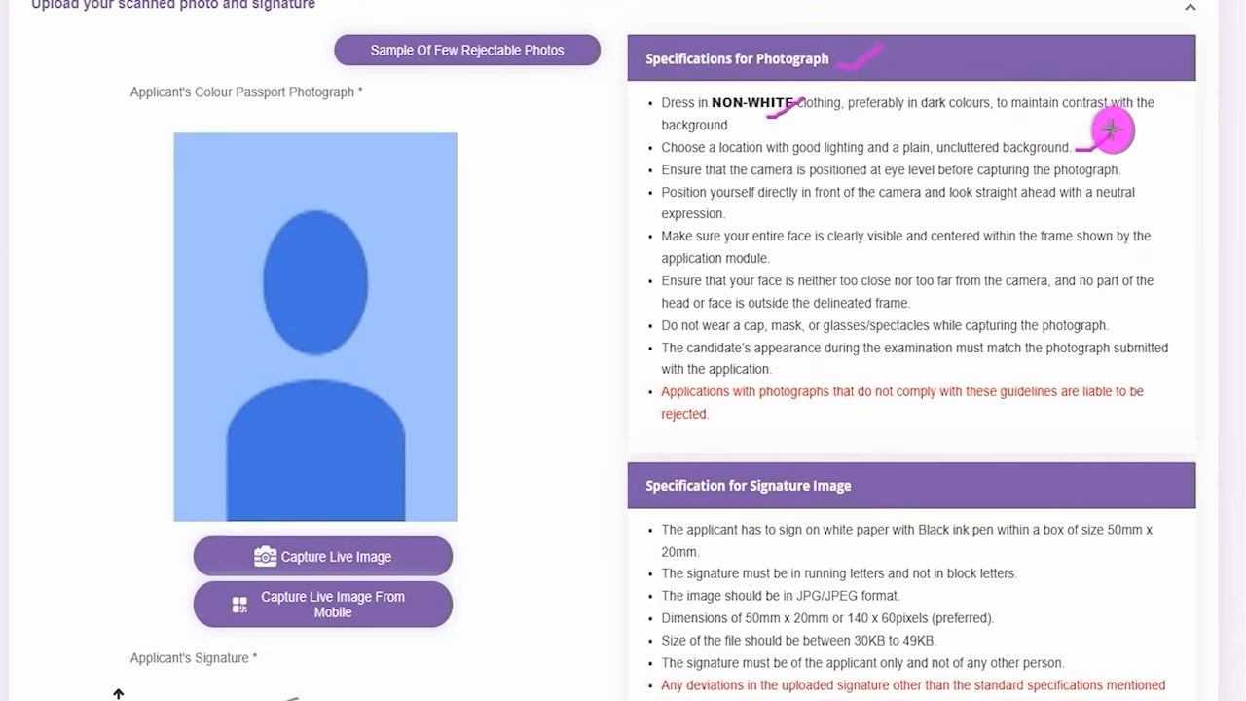
- Mark the photograph rules on facing the camera directly and not wearing a cap, mask or glasses
drag(755, 208, 795, 197)
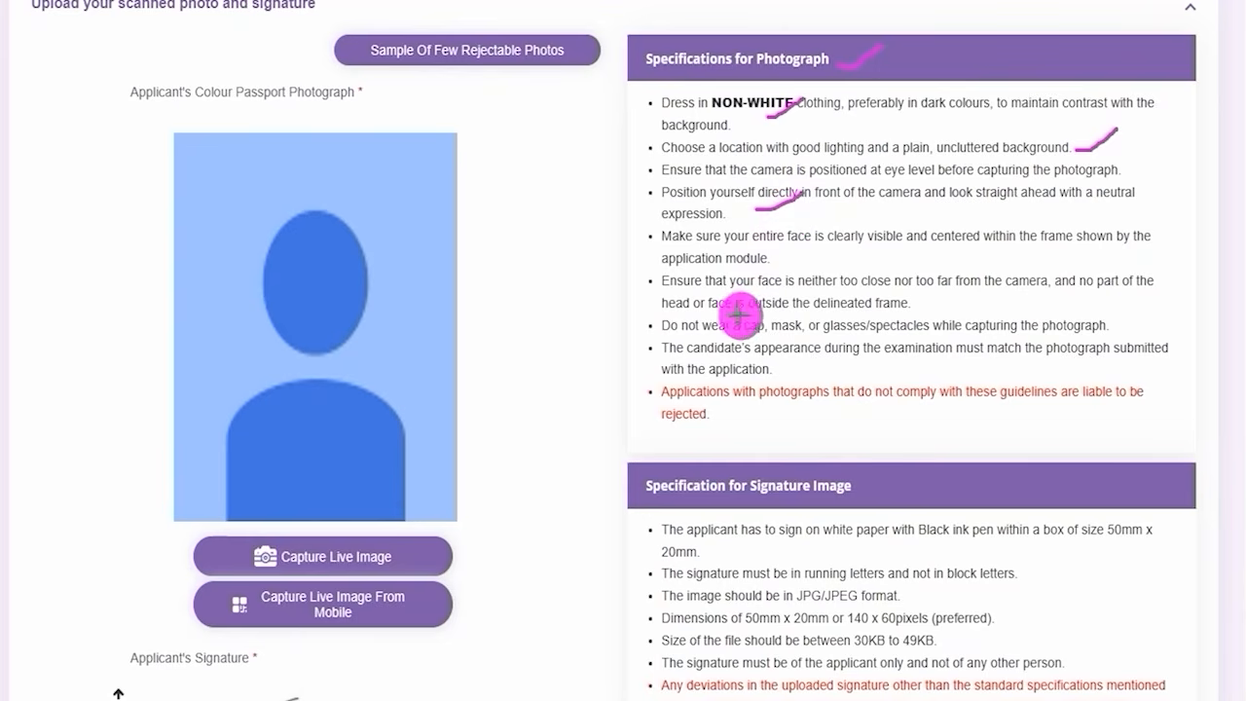
drag(709, 332, 793, 339)
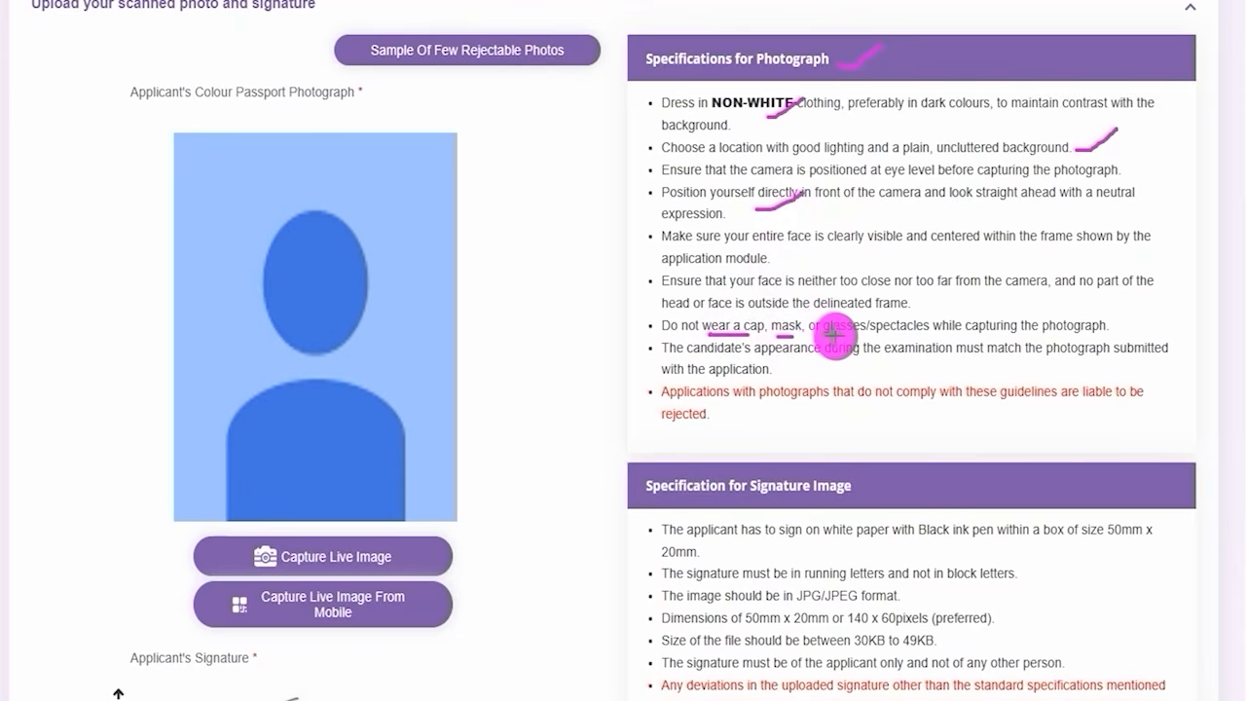
drag(834, 335, 892, 334)
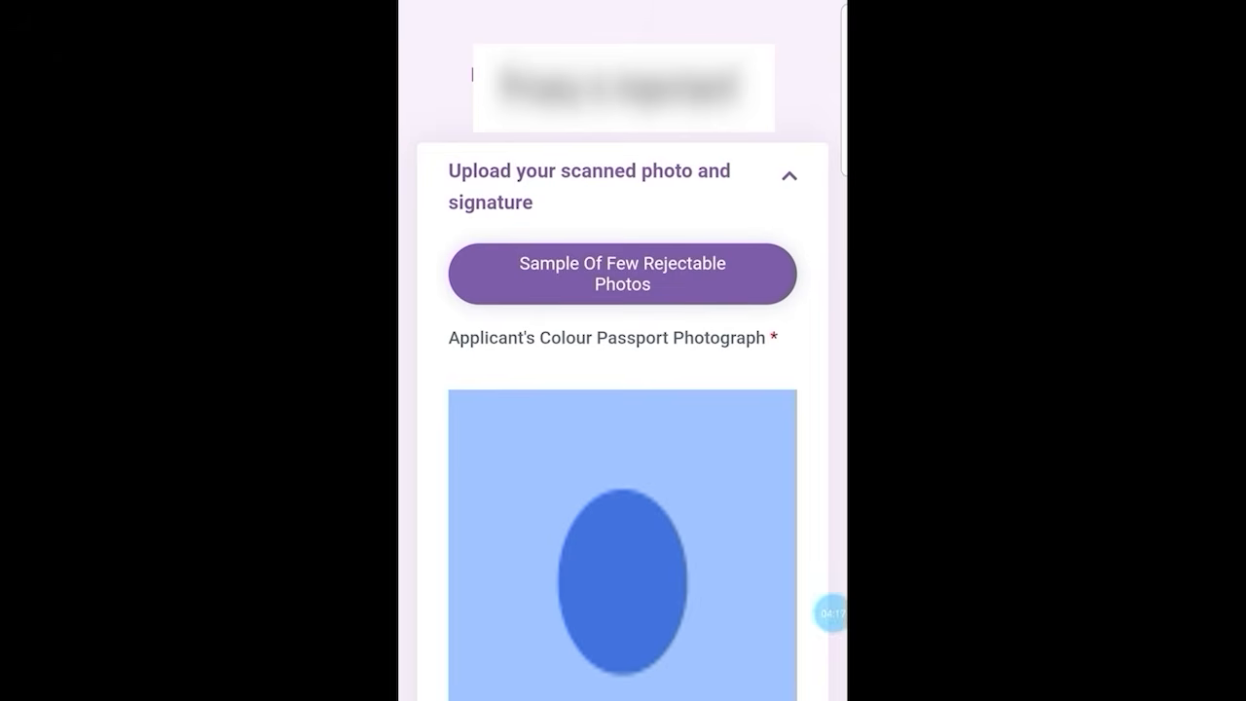
- Locate the live photo capture option on the mobile page and mark the signature file upload field
scroll(623, 389, down, 5)
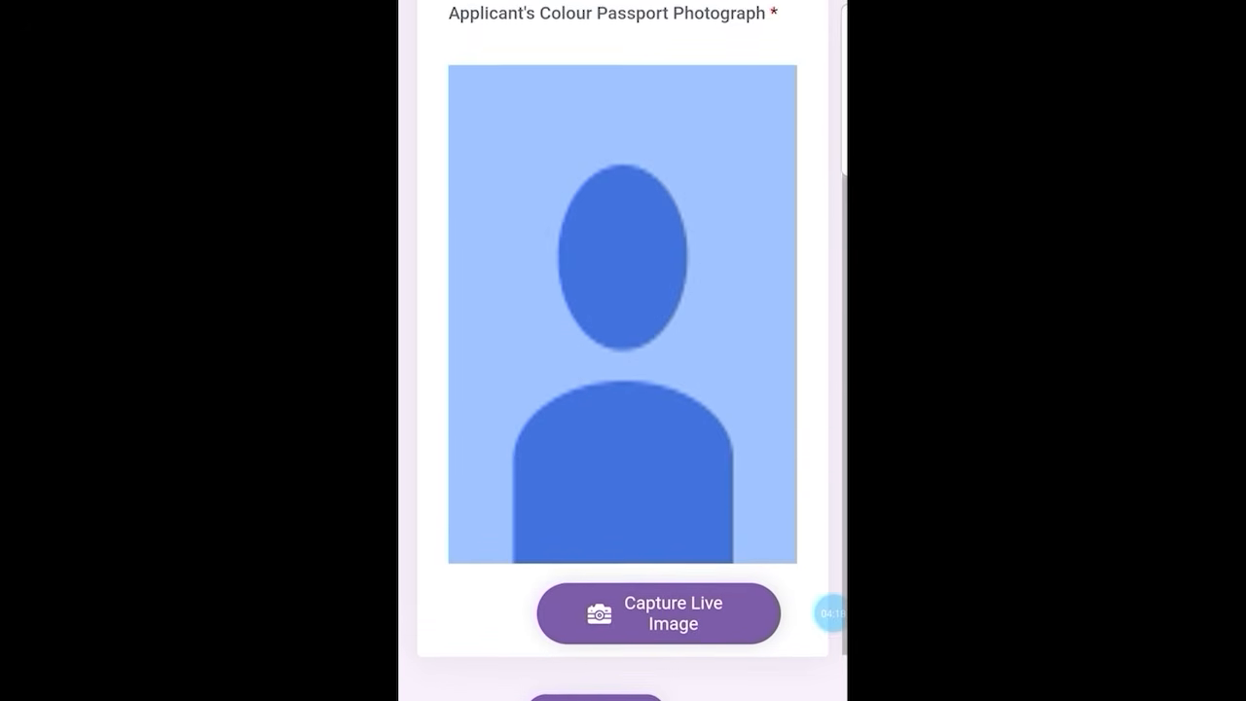
scroll(623, 389, down, 1)
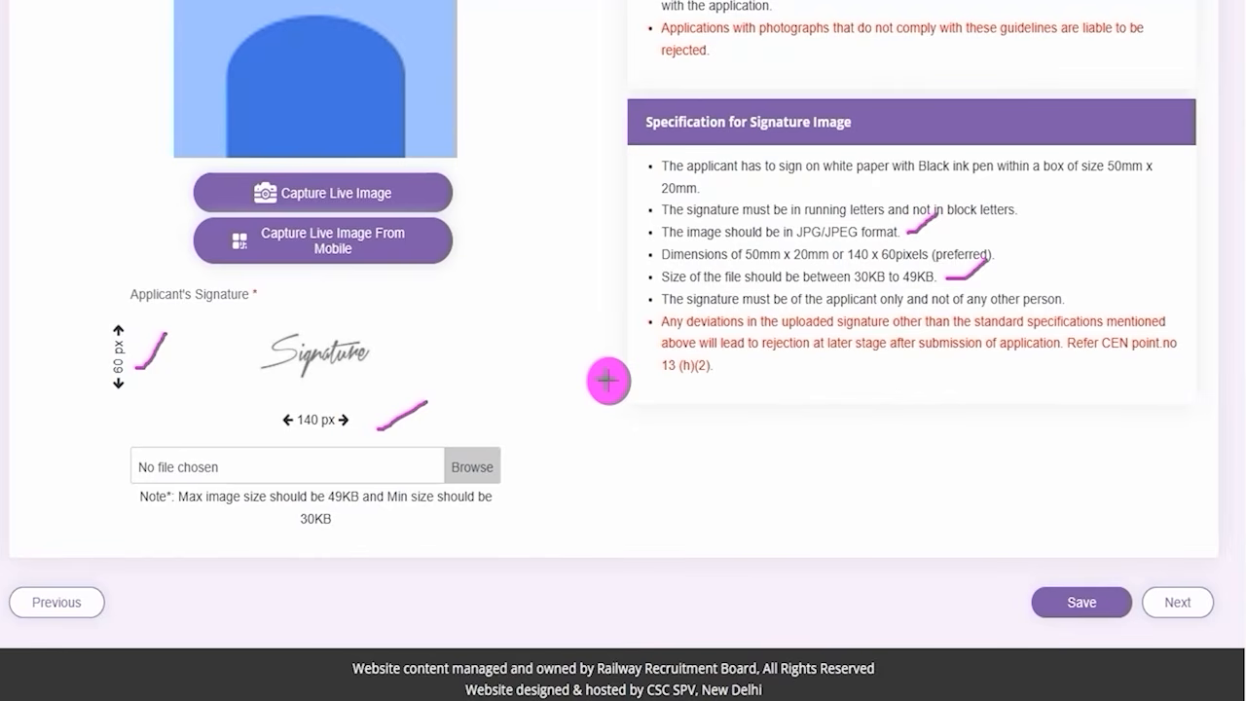
drag(494, 456, 546, 408)
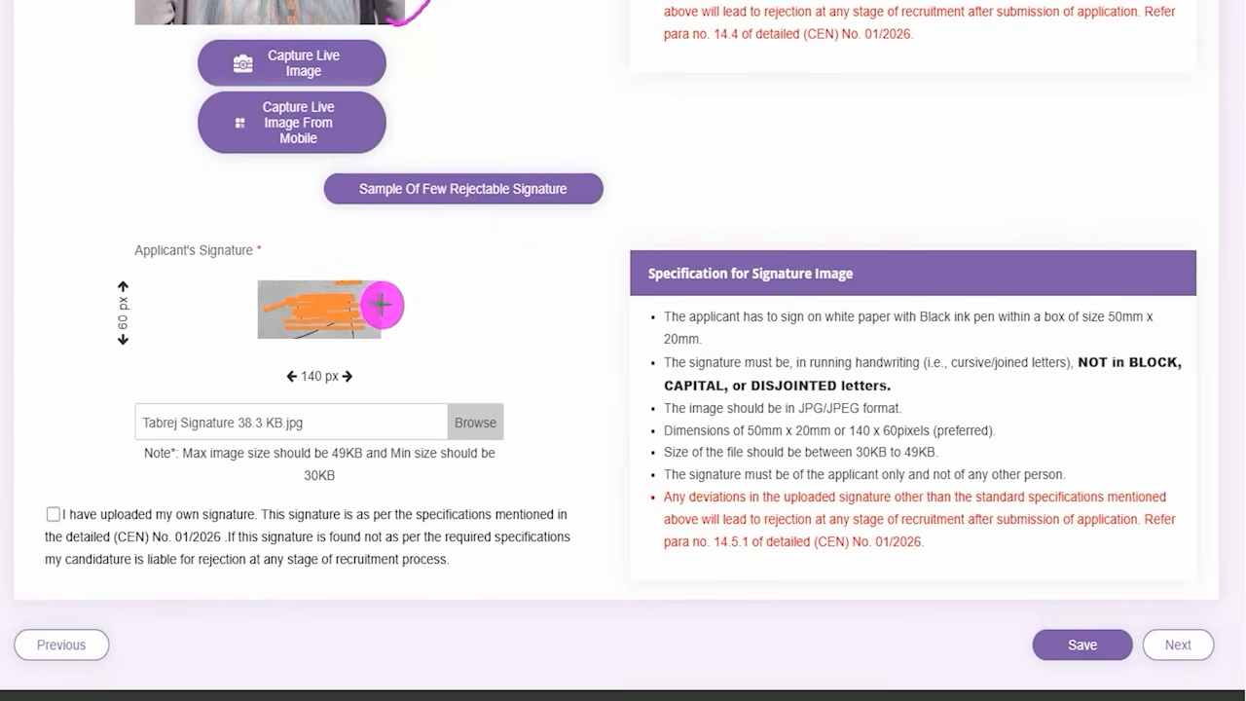
- Mark the uploaded signature, its declaration checkbox, and the Save and Next options on the profile document page
drag(387, 309, 444, 227)
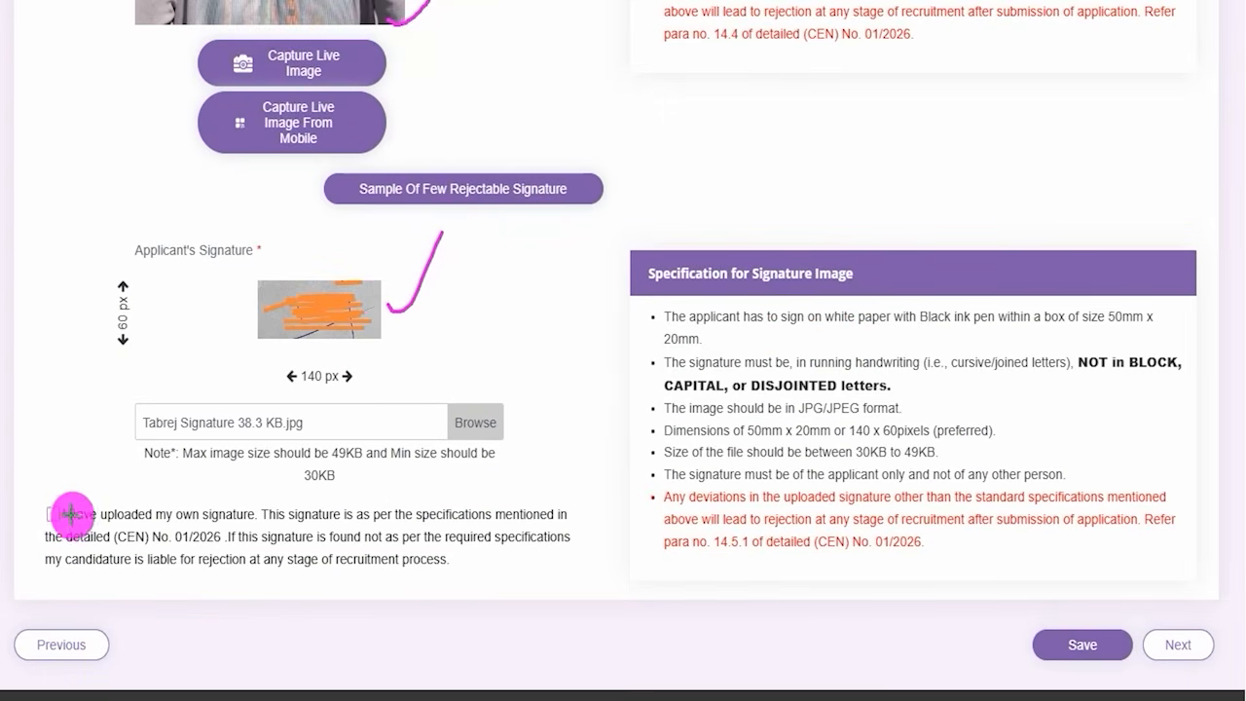
drag(46, 512, 86, 461)
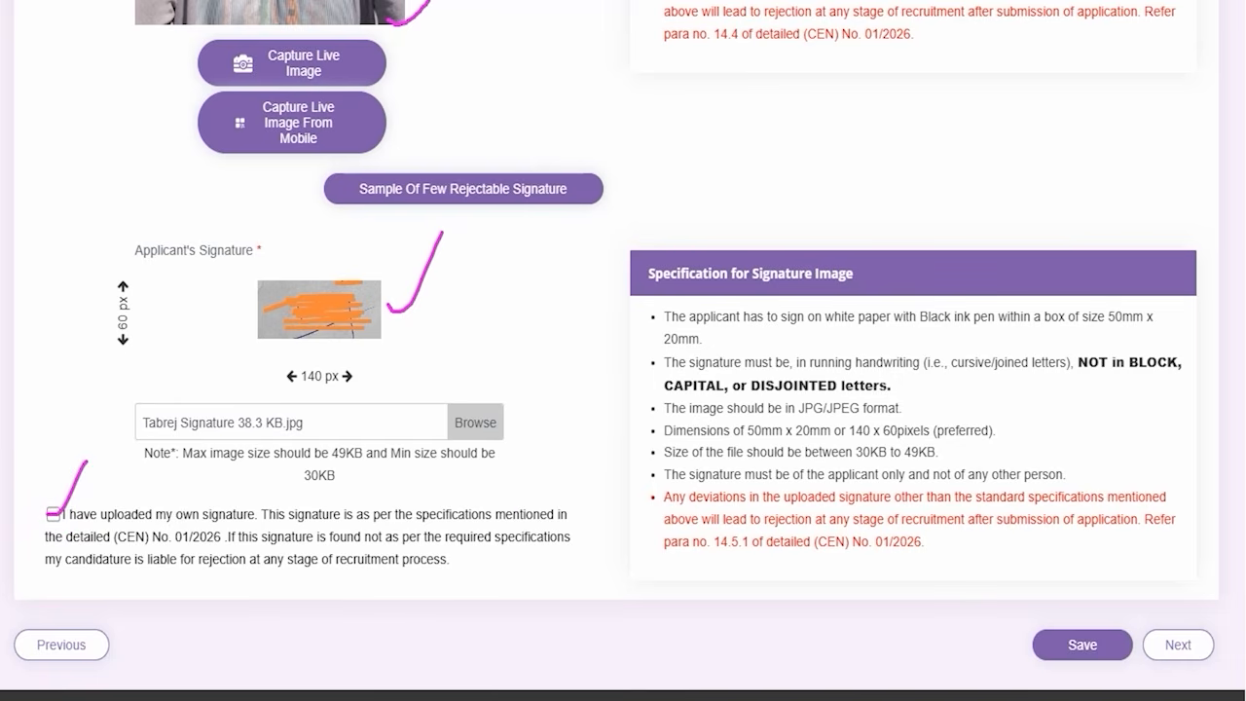
drag(942, 497, 1044, 645)
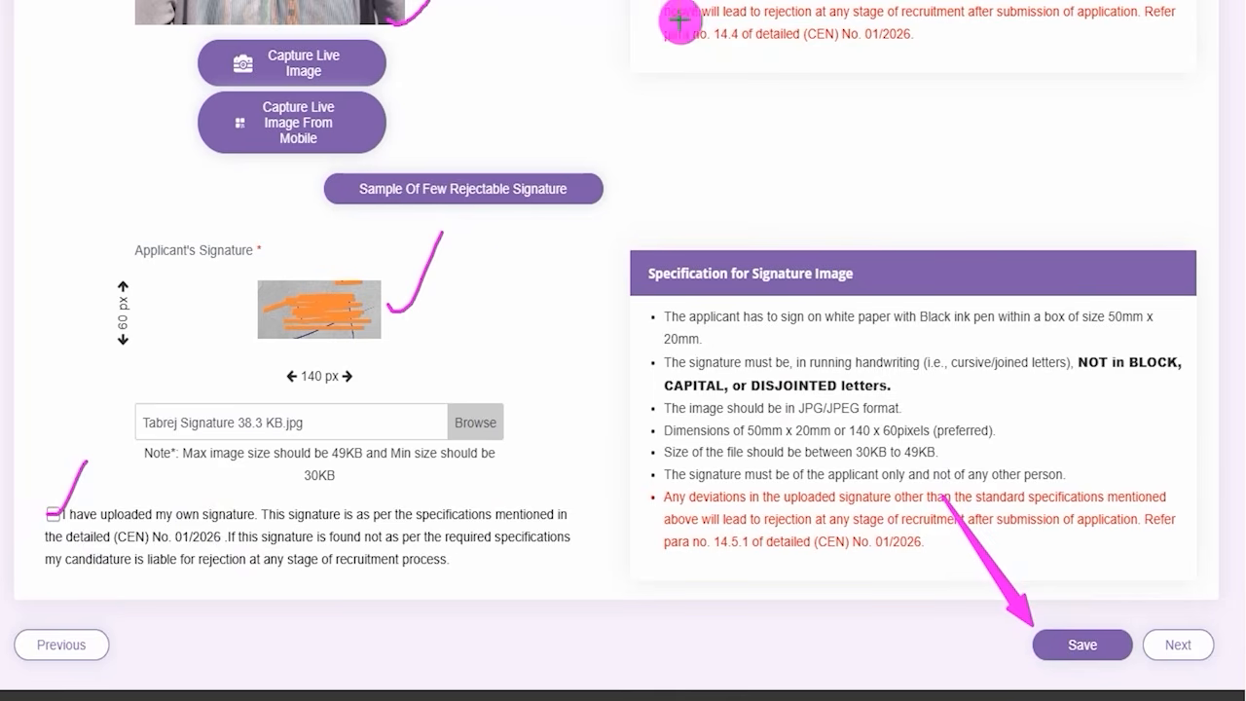
drag(1182, 390, 1192, 615)
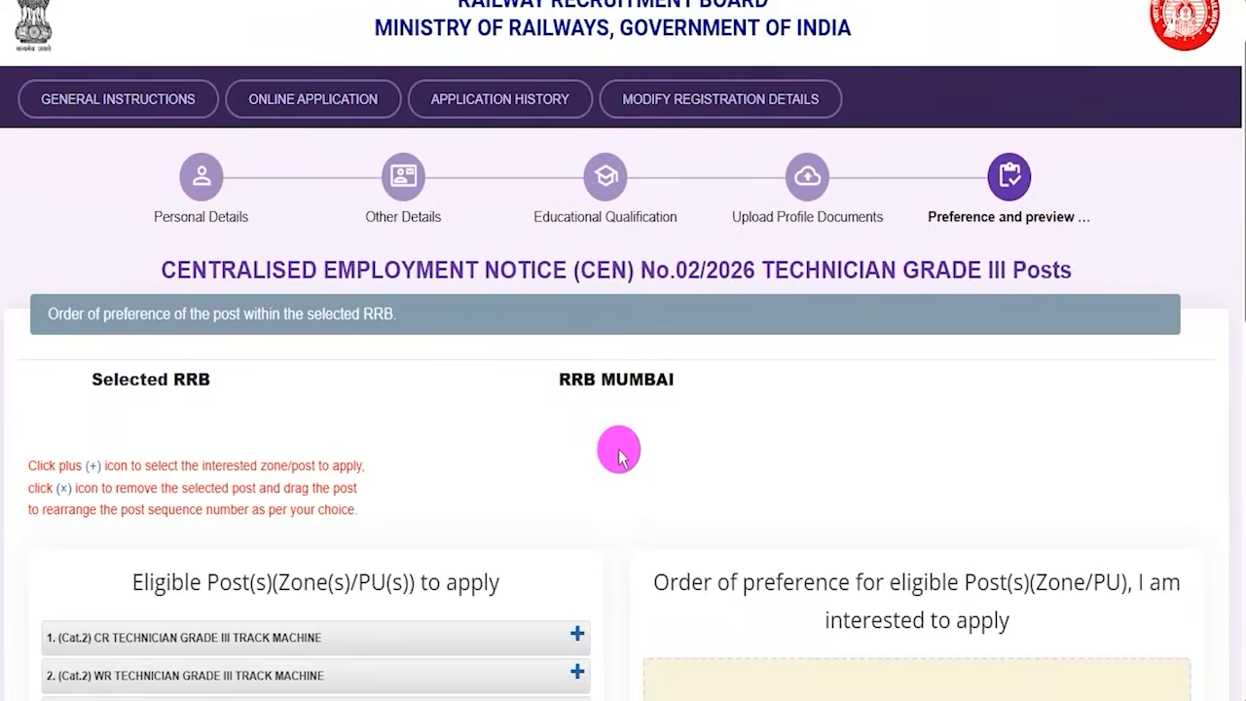
- Add WR Technician Grade III Track Machine and CR Technician Grade III Track Machine as the first two post preferences
scroll(617, 448, down, 2)
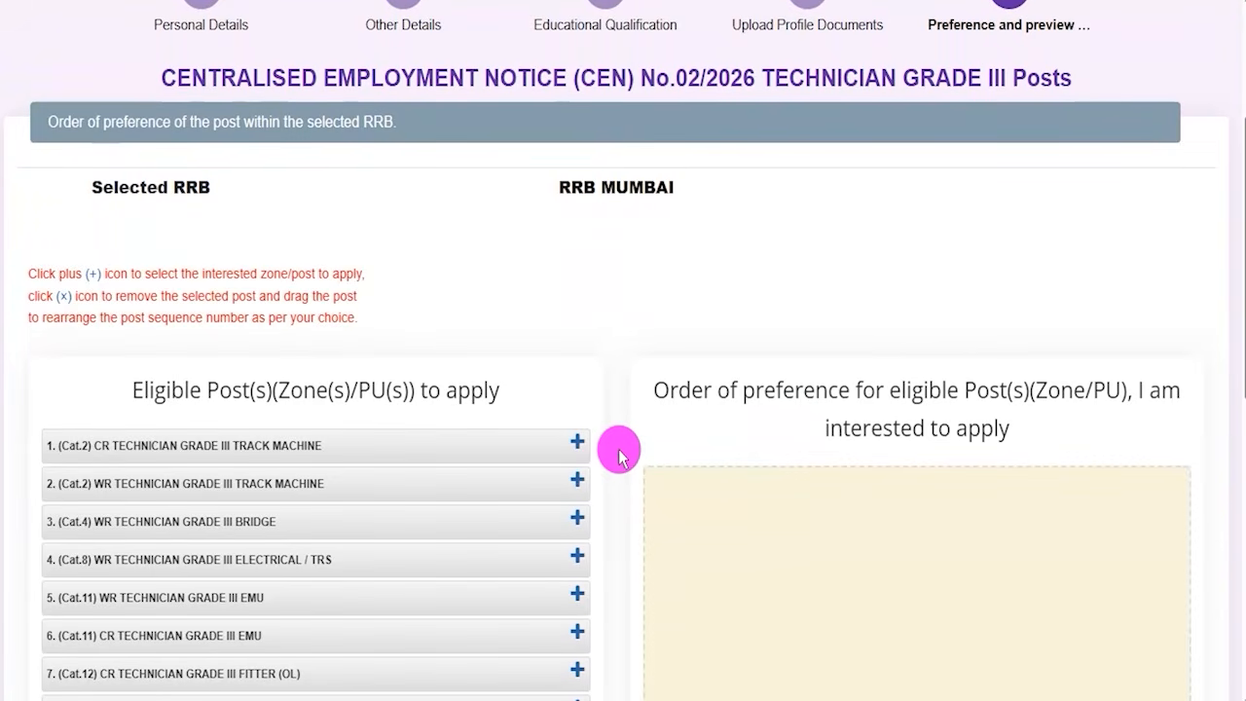
scroll(618, 456, down, 1)
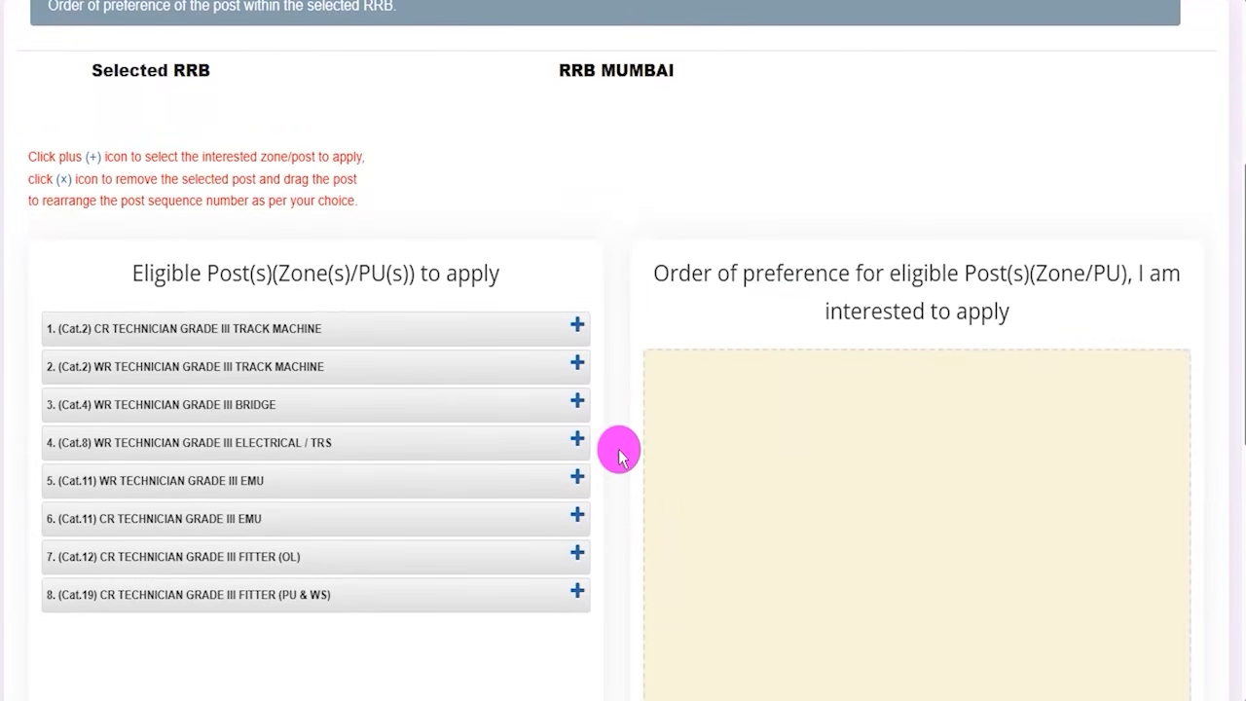
scroll(619, 455, down, 1)
scroll(619, 456, down, 1)
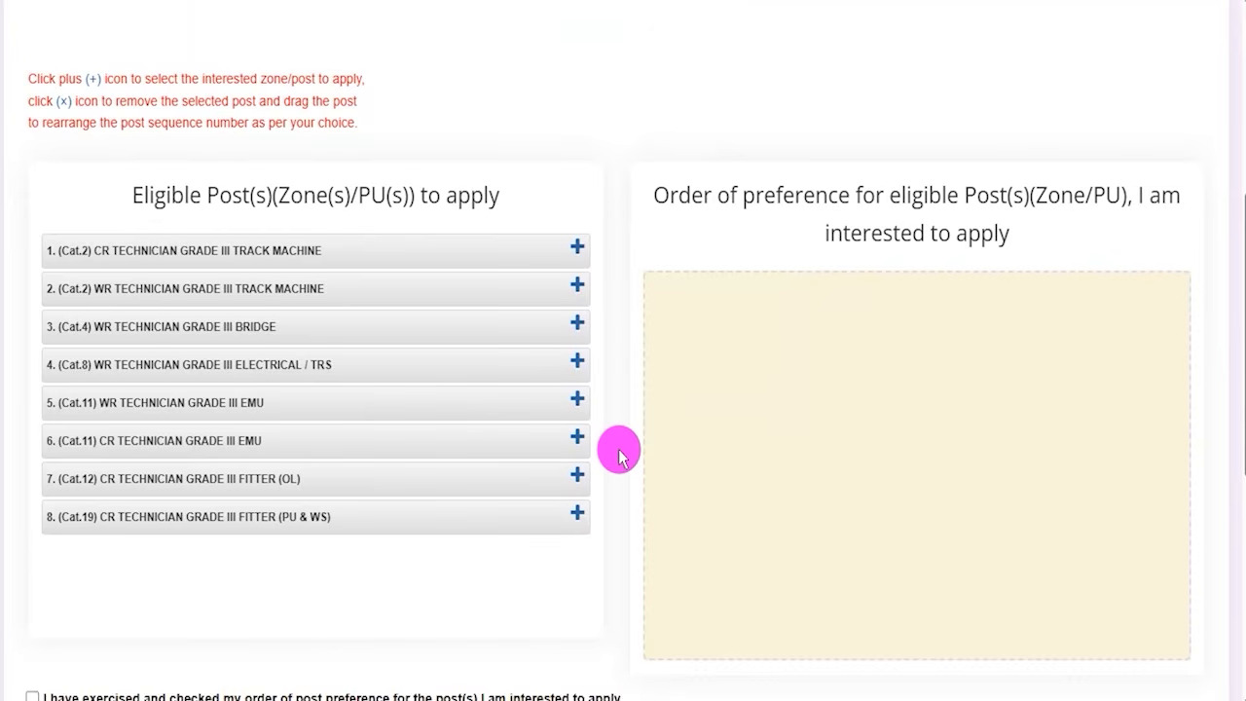
scroll(619, 455, down, 1)
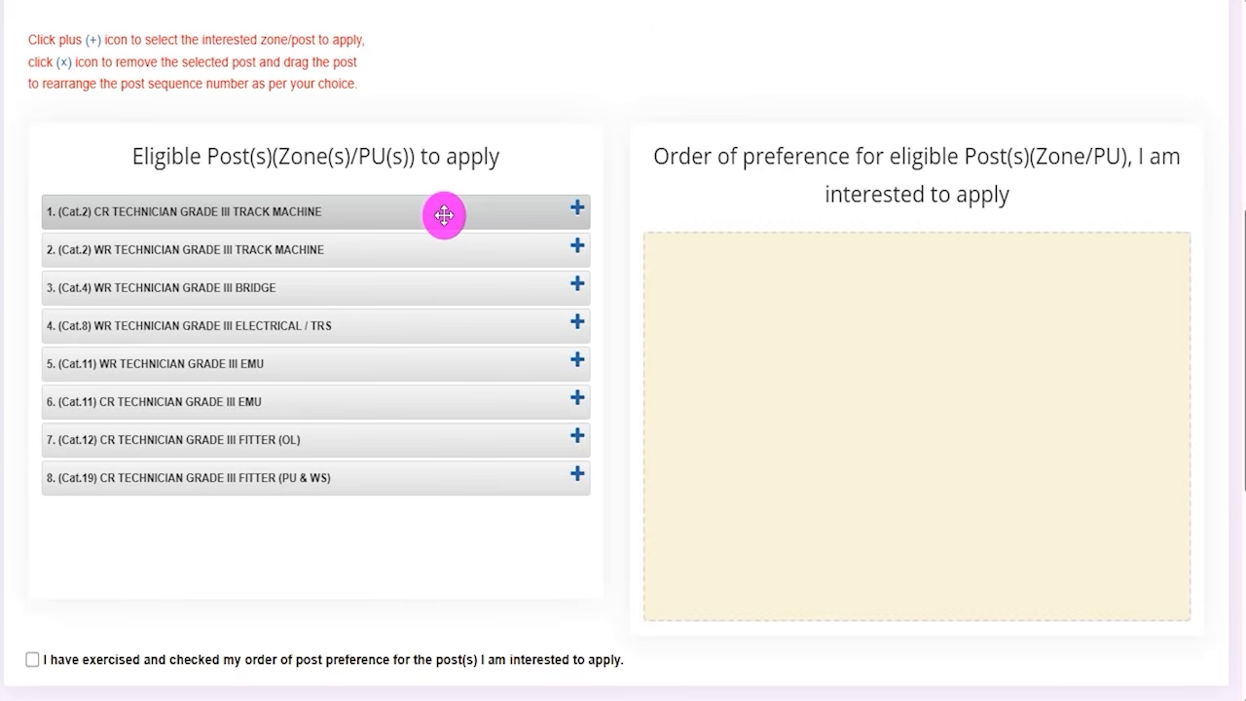
click(577, 249)
click(577, 214)
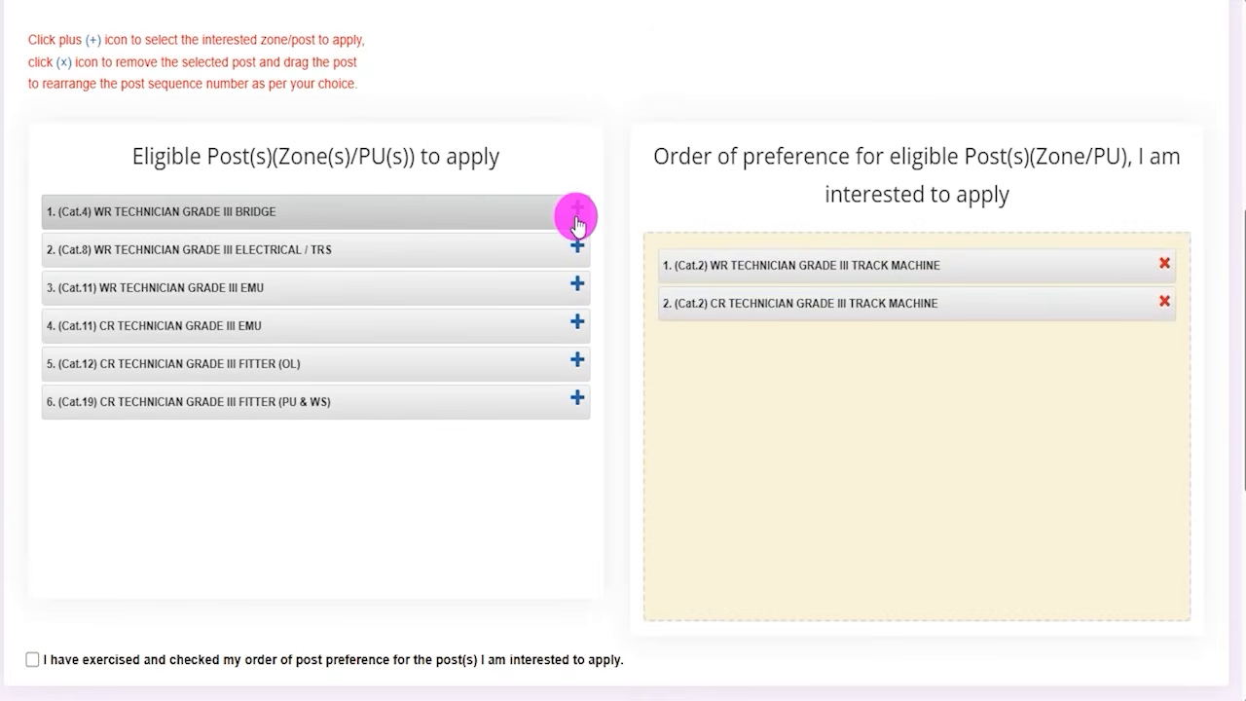
- Add CR Fitter (OL), CR EMU, WR Bridge, WR EMU, CR Fitter (PU & WS) and WR Electrical / TRS as preferences 3 to 8
click(575, 361)
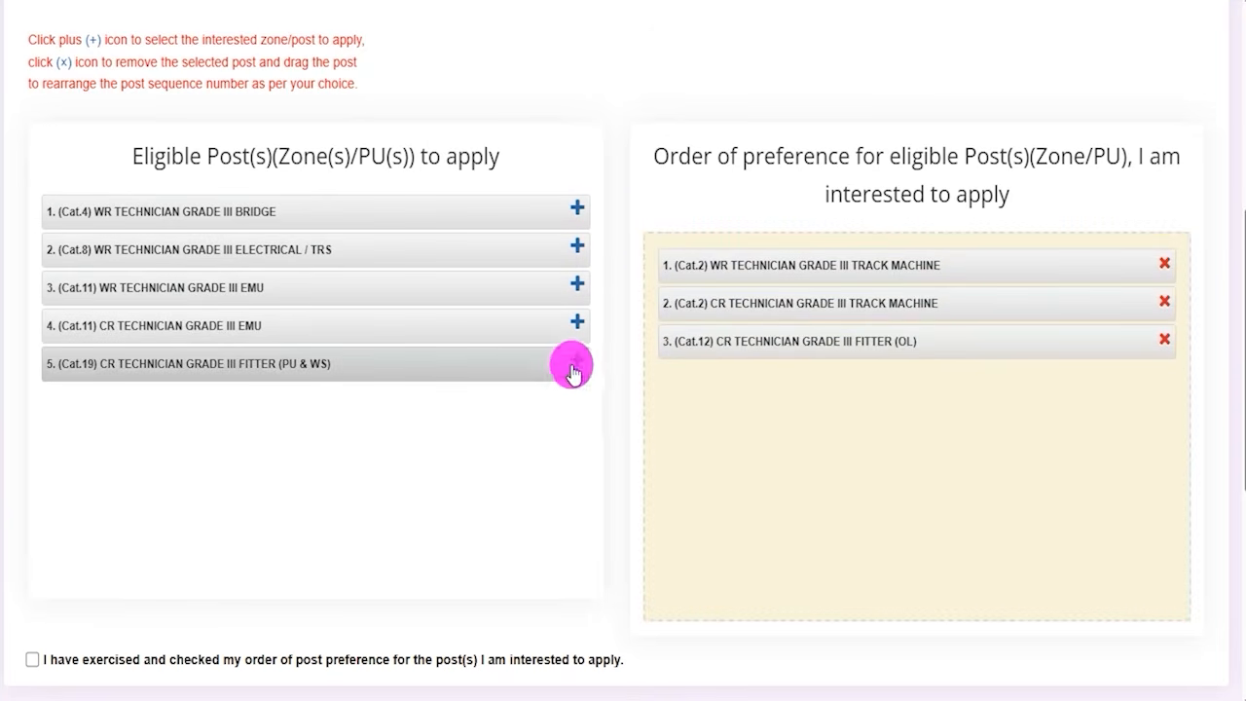
click(577, 321)
click(577, 209)
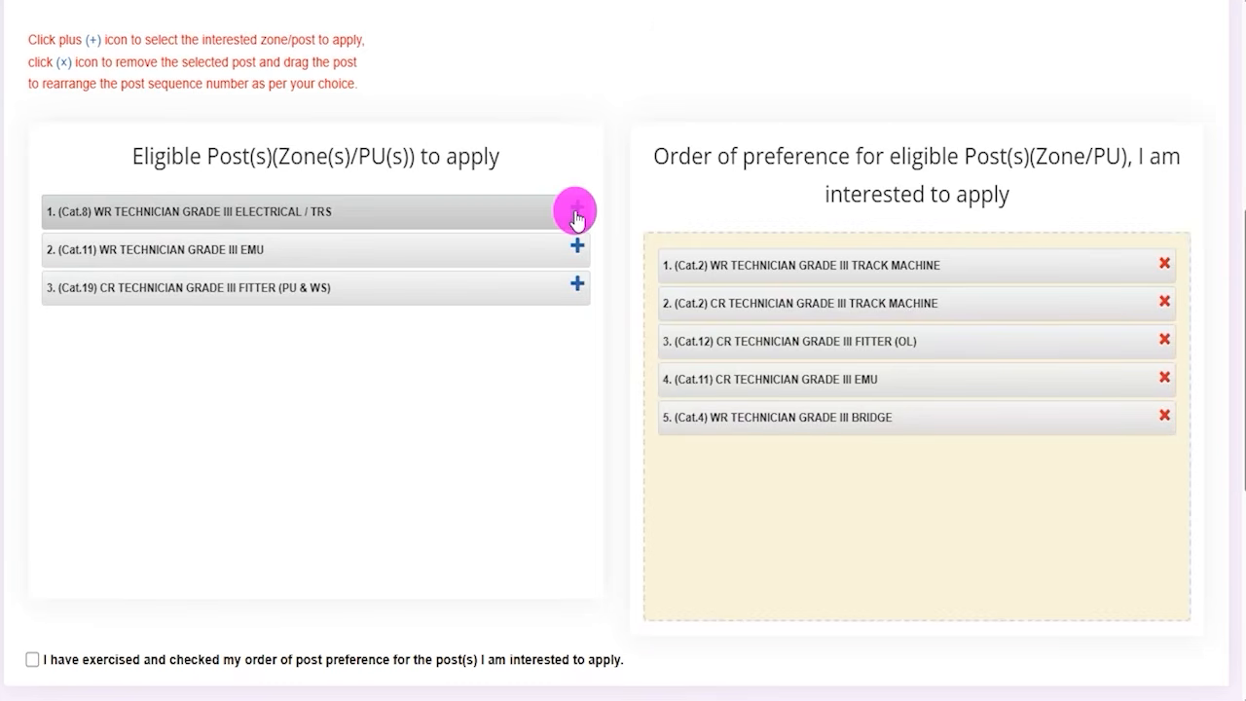
click(577, 249)
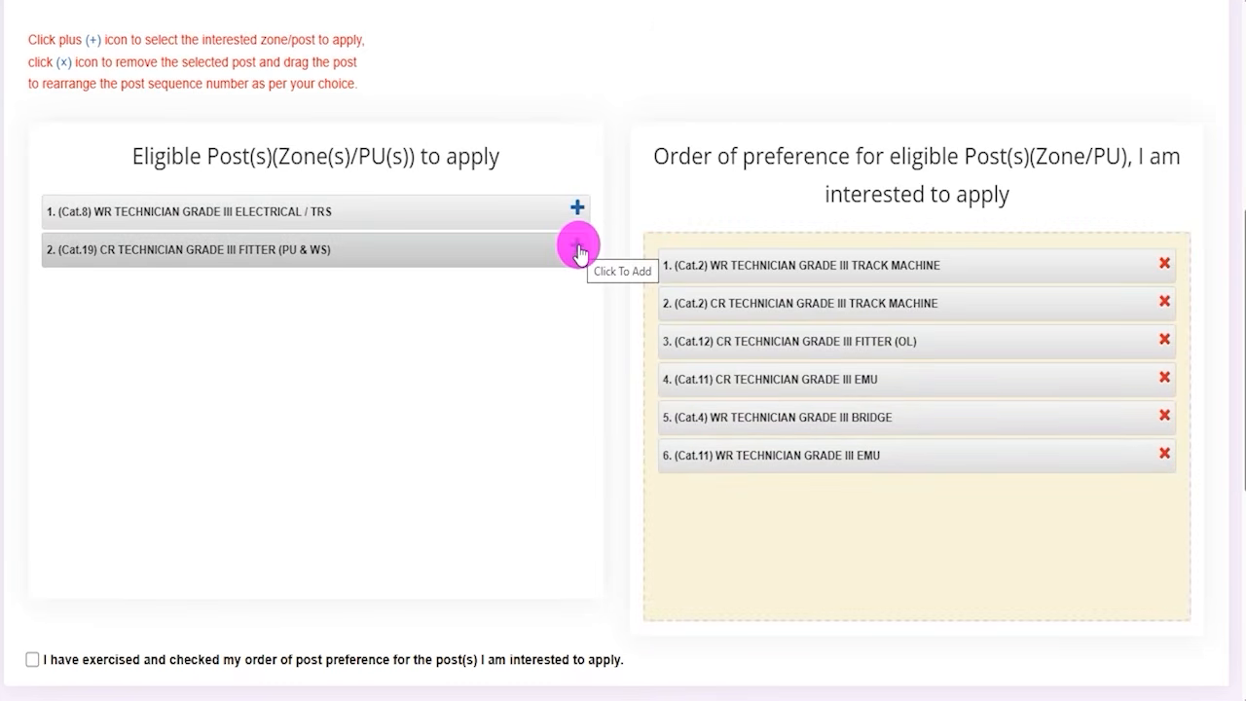
click(577, 249)
click(576, 215)
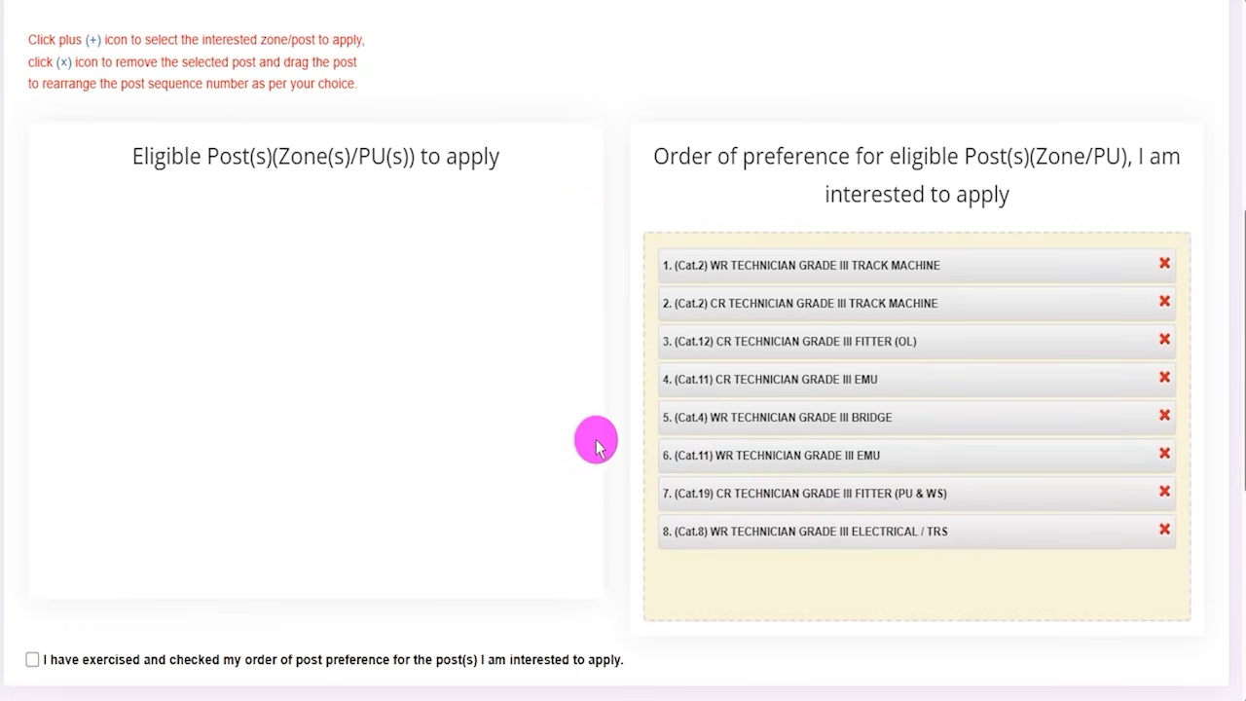
- Confirm that the order of post preference has been exercised and checked, and go through the Declaration section
scroll(596, 445, down, 1)
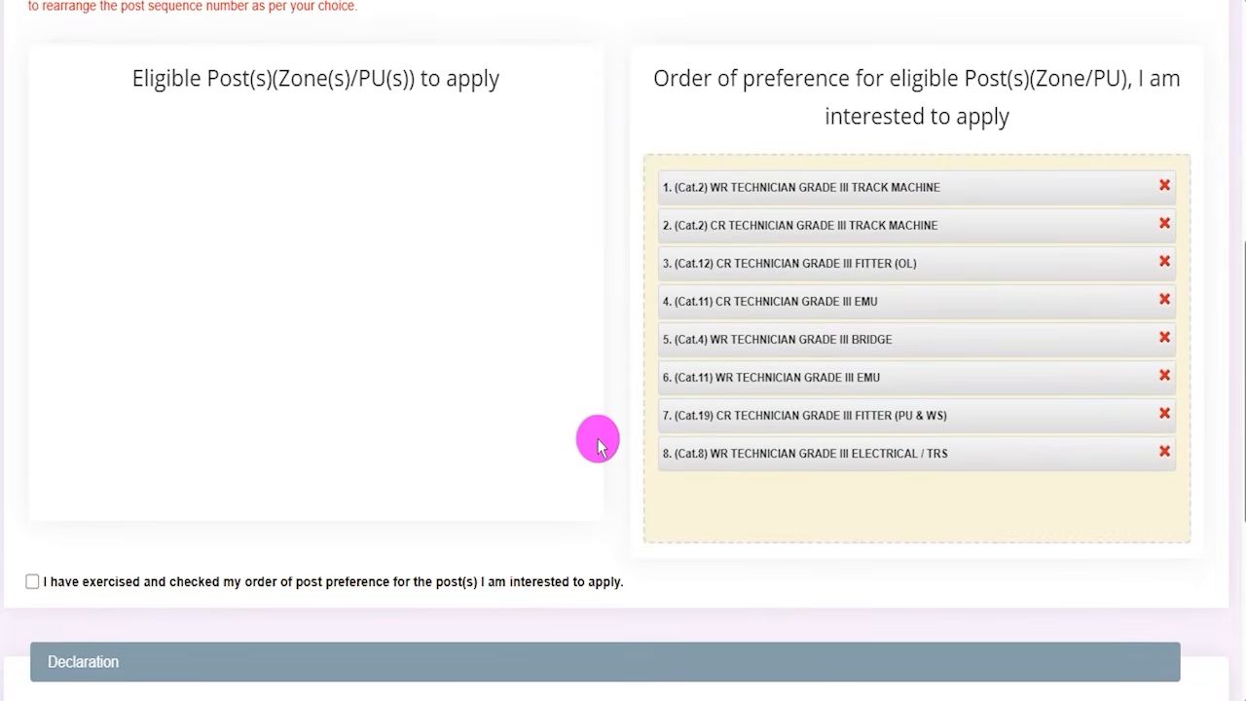
click(32, 581)
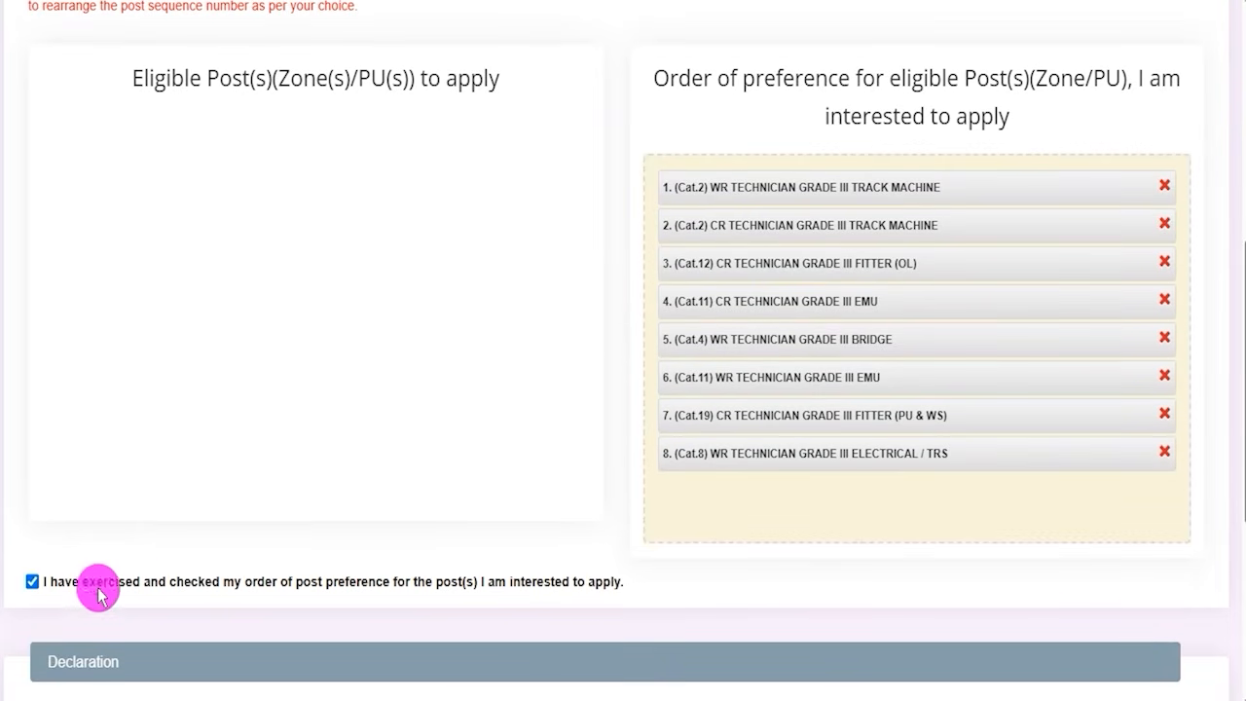
drag(65, 662, 191, 659)
scroll(204, 647, down, 2)
scroll(216, 637, down, 1)
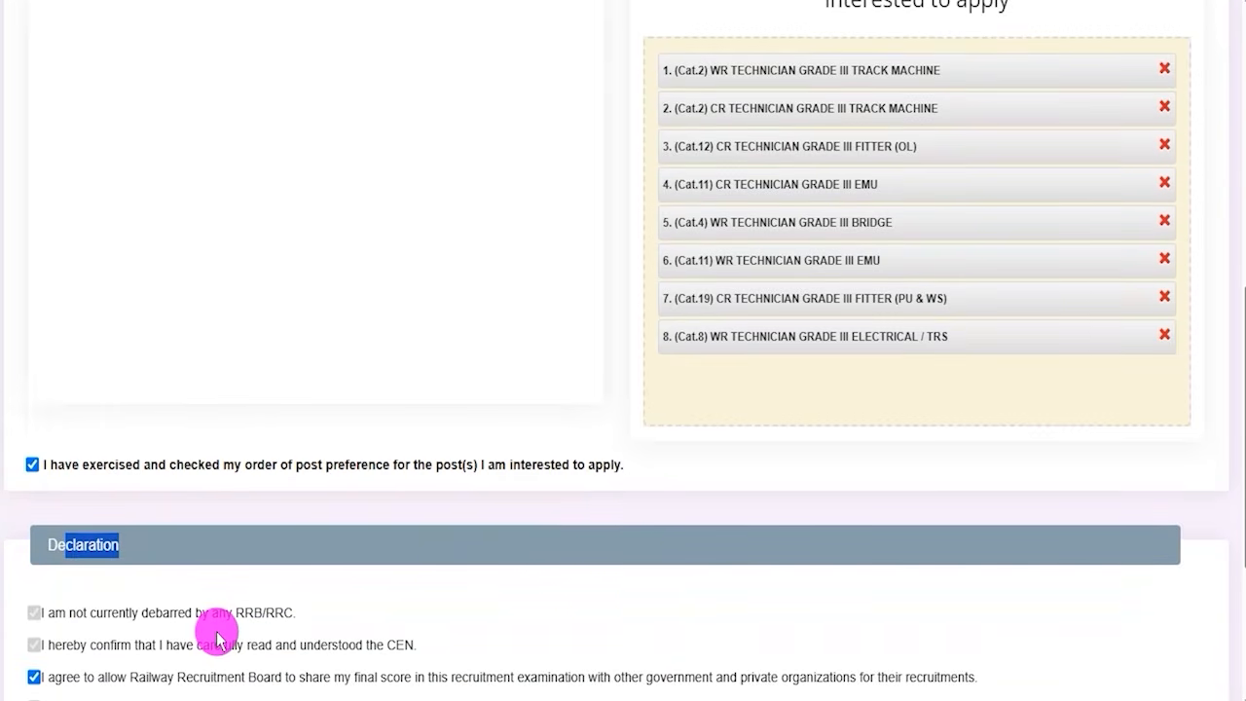
scroll(216, 637, down, 3)
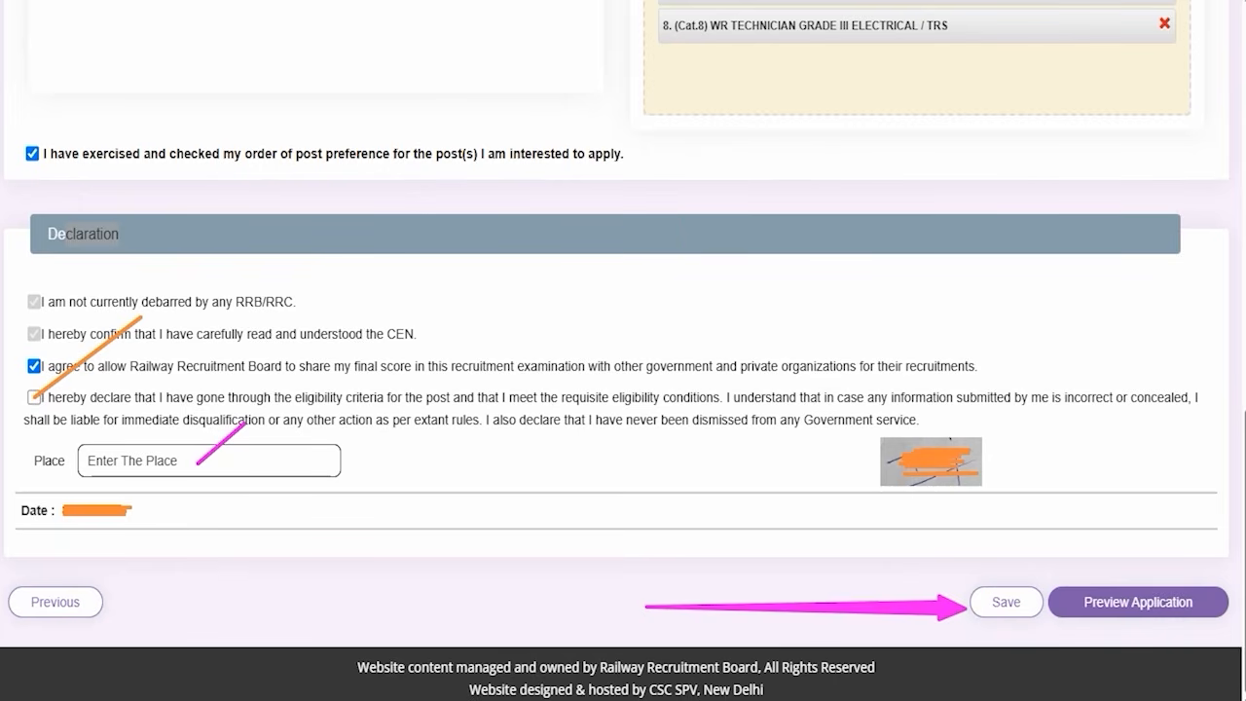
- Point an arrow at Preview Application and place check marks beside the order of post preference in the application preview
drag(1178, 306, 1162, 568)
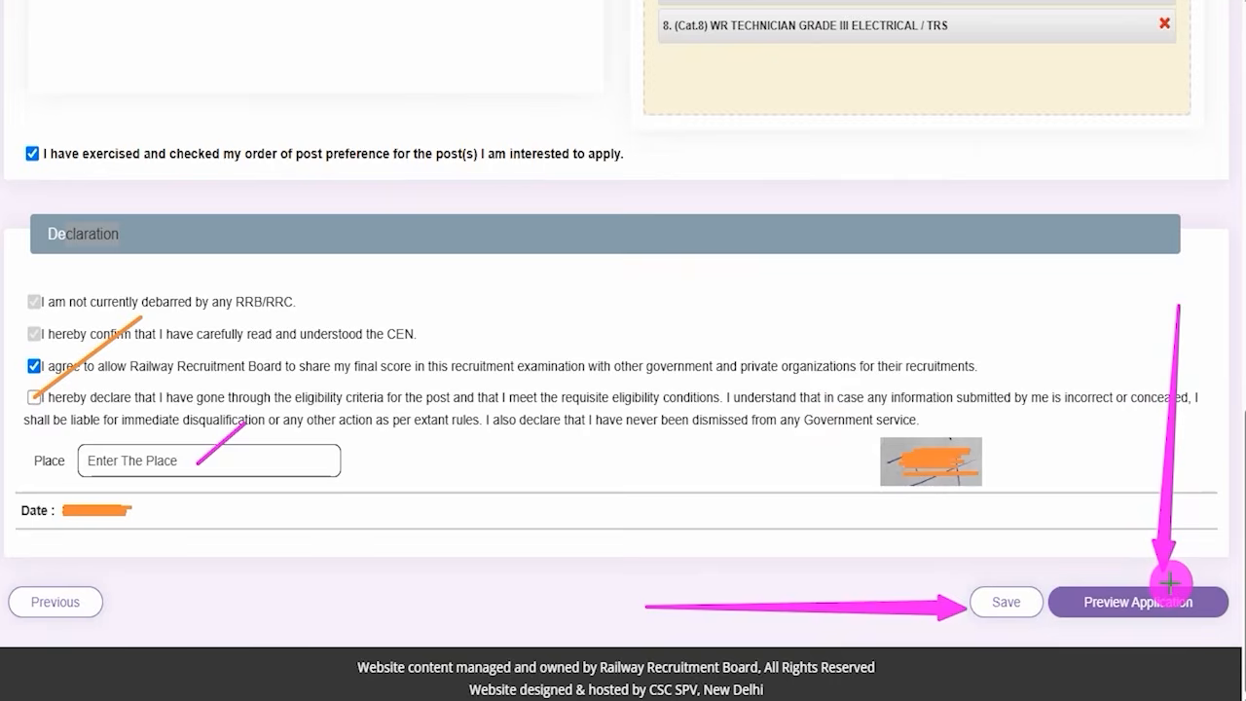
click(1168, 589)
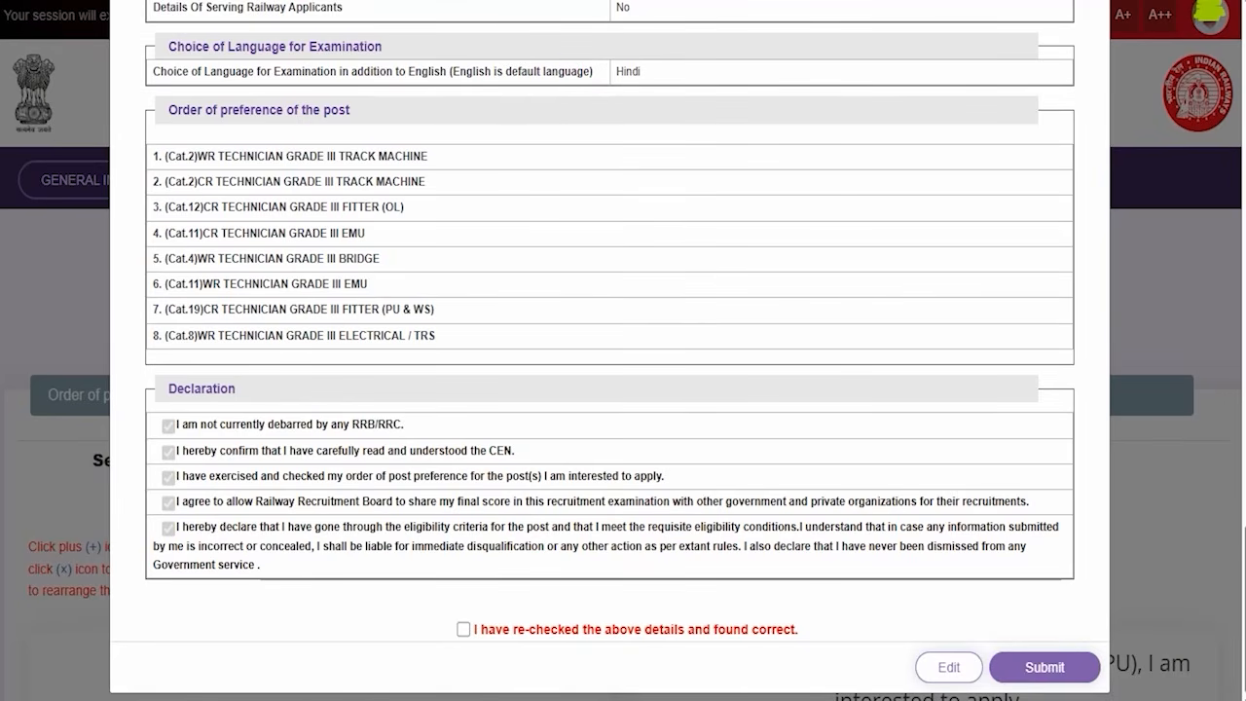
drag(518, 116, 564, 64)
drag(528, 156, 563, 119)
drag(525, 217, 563, 180)
drag(527, 262, 564, 235)
drag(550, 299, 581, 272)
drag(553, 340, 599, 309)
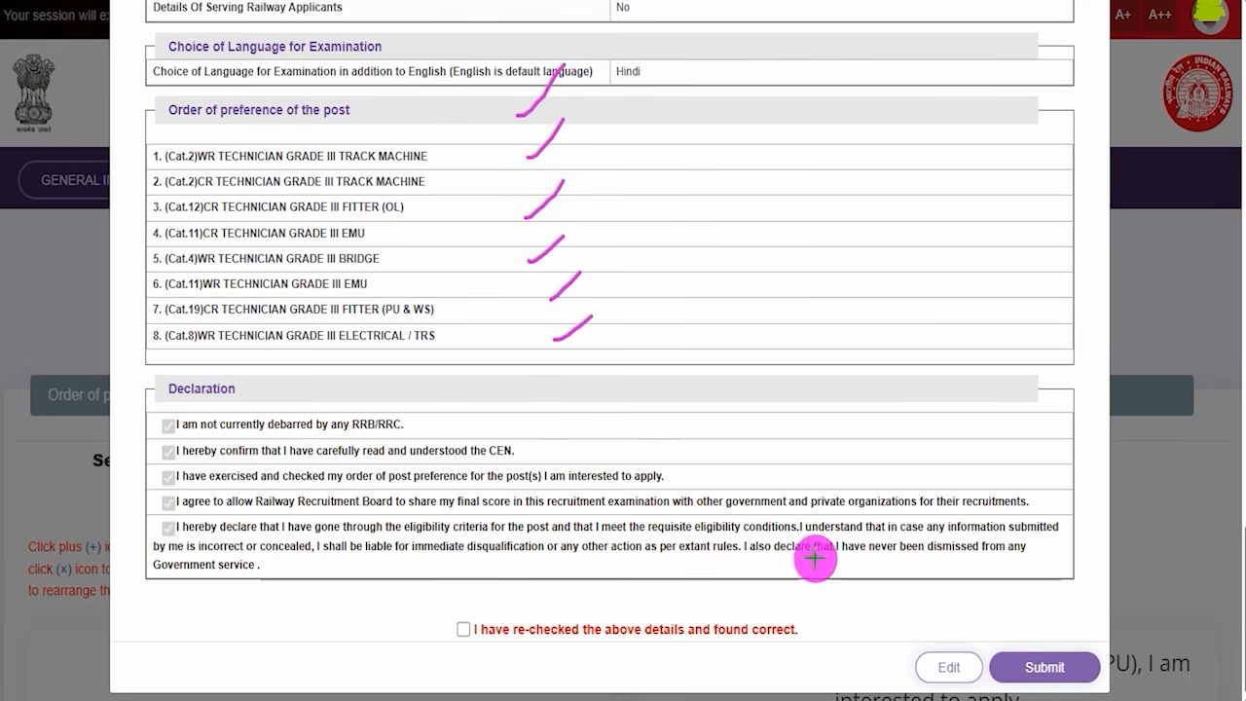
- Mark the Edit option, the re-checked details confirmation and the Submit option at the end of the application preview
drag(732, 679, 907, 671)
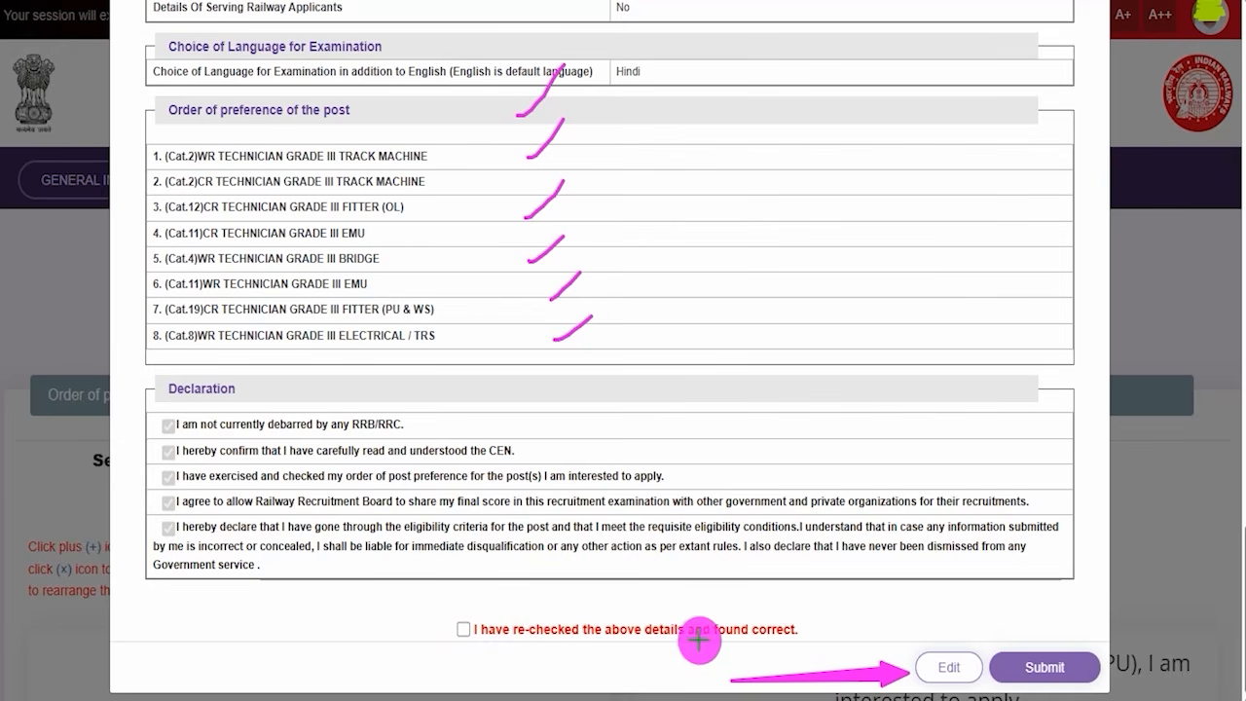
drag(461, 628, 484, 562)
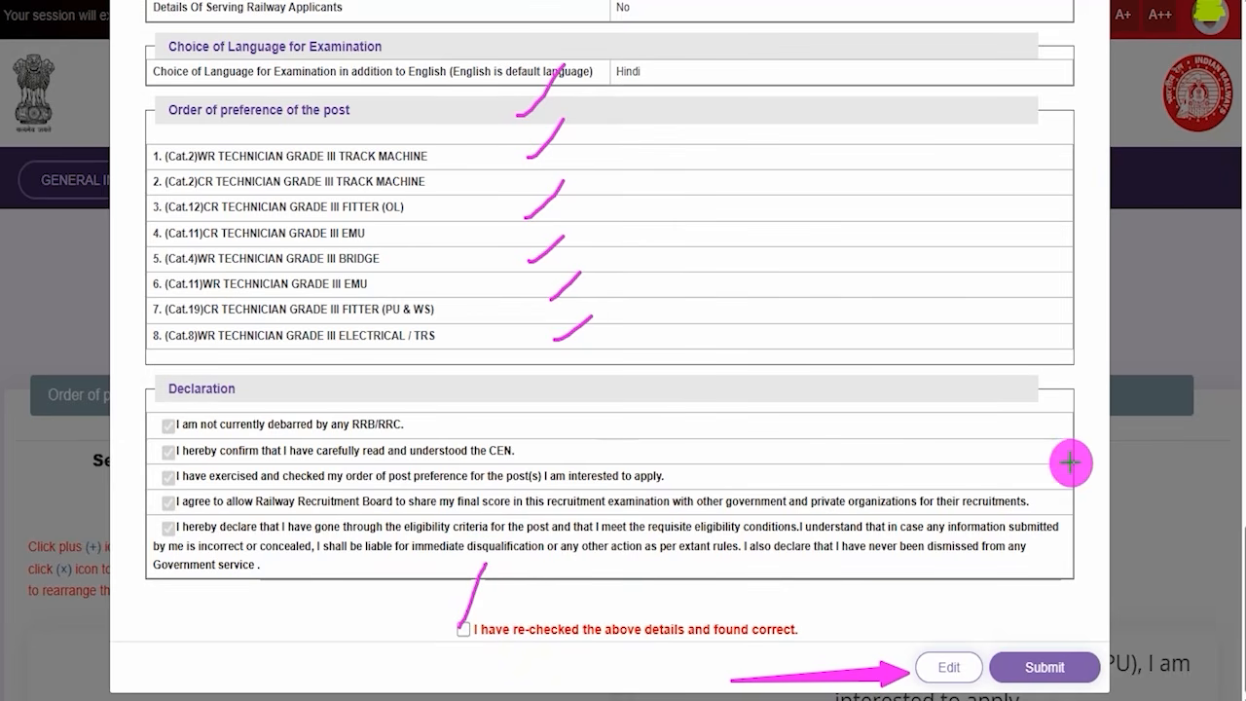
drag(1072, 416, 1049, 639)
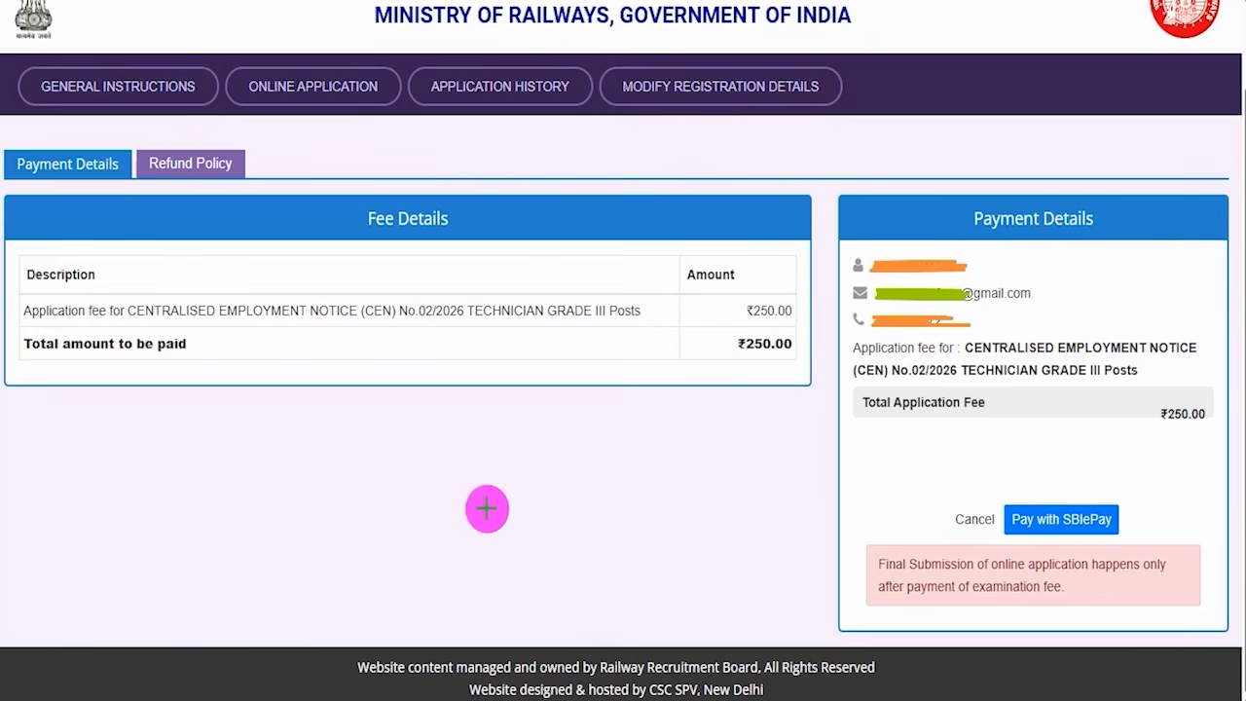
- Mark the Payment Details heading and the fee amounts, and box the Total Application Fee of ₹250.00
drag(1110, 226, 1155, 170)
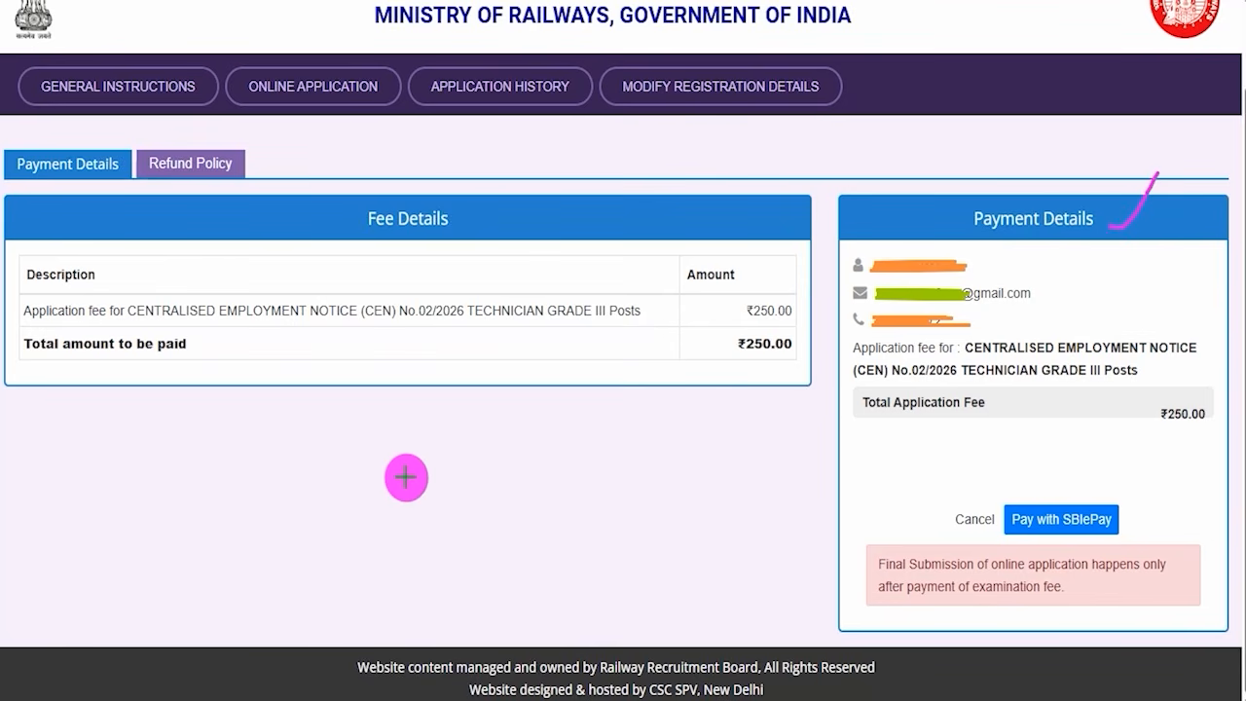
drag(735, 374, 765, 356)
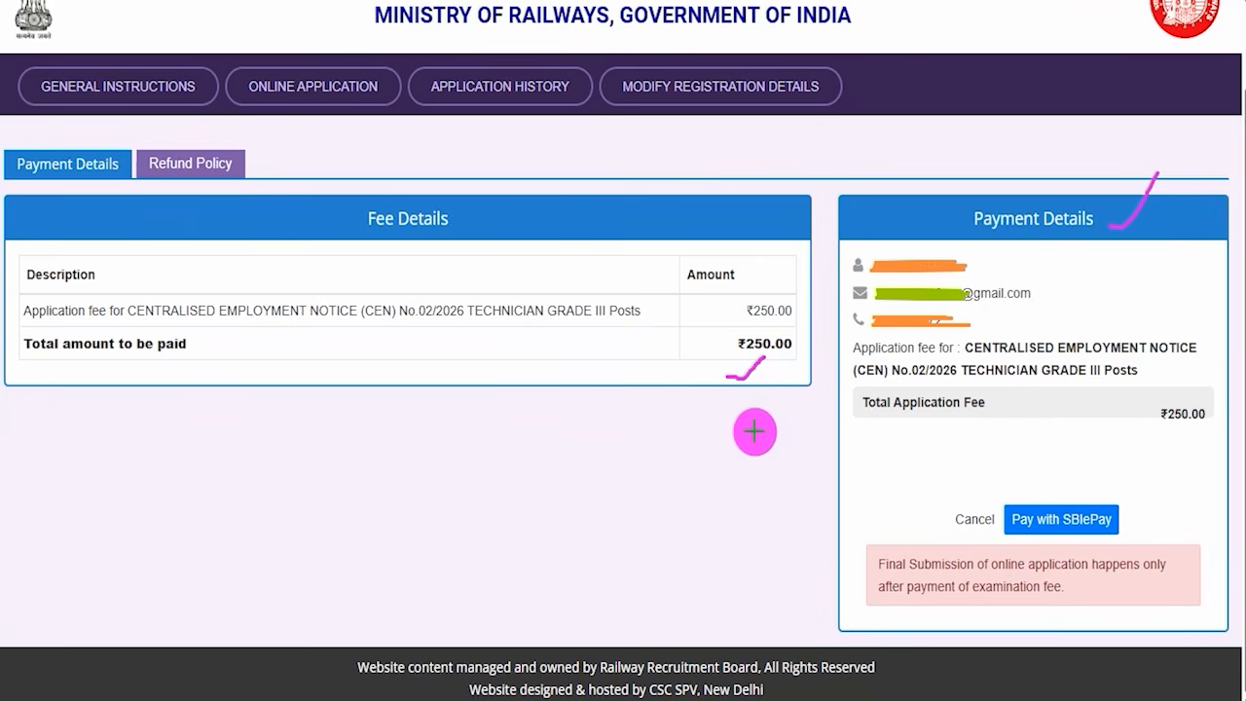
drag(793, 310, 820, 281)
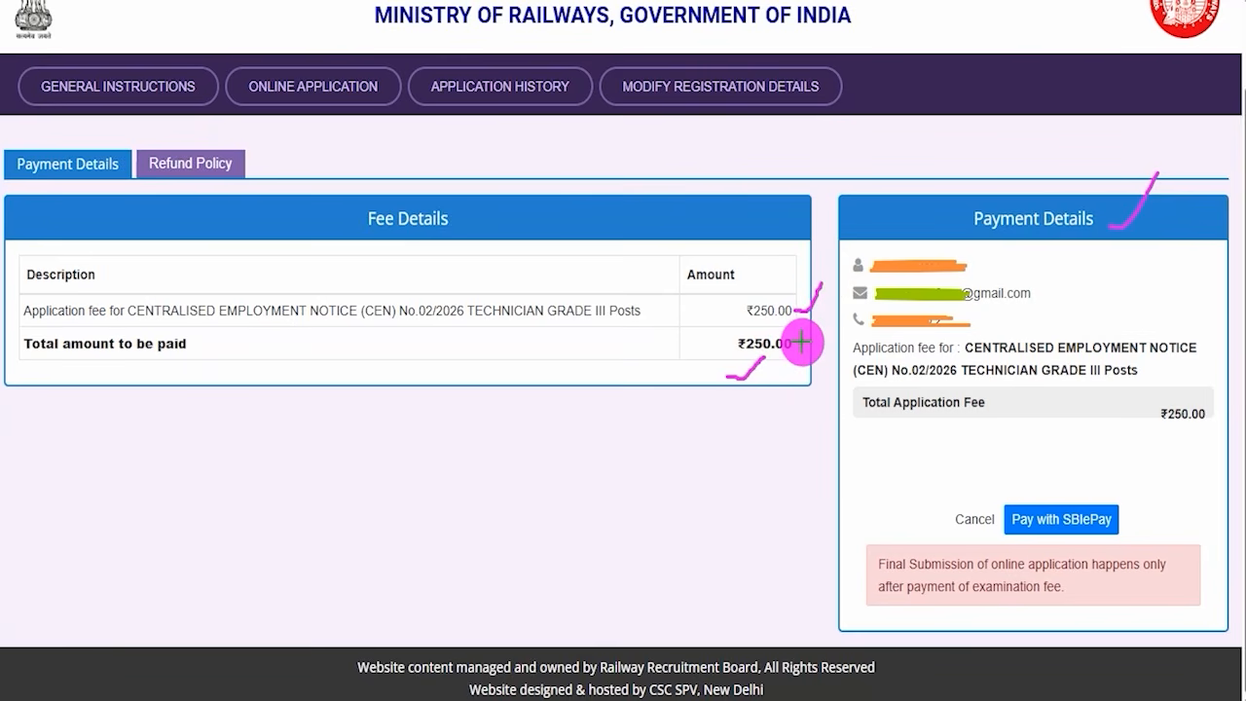
drag(800, 340, 826, 315)
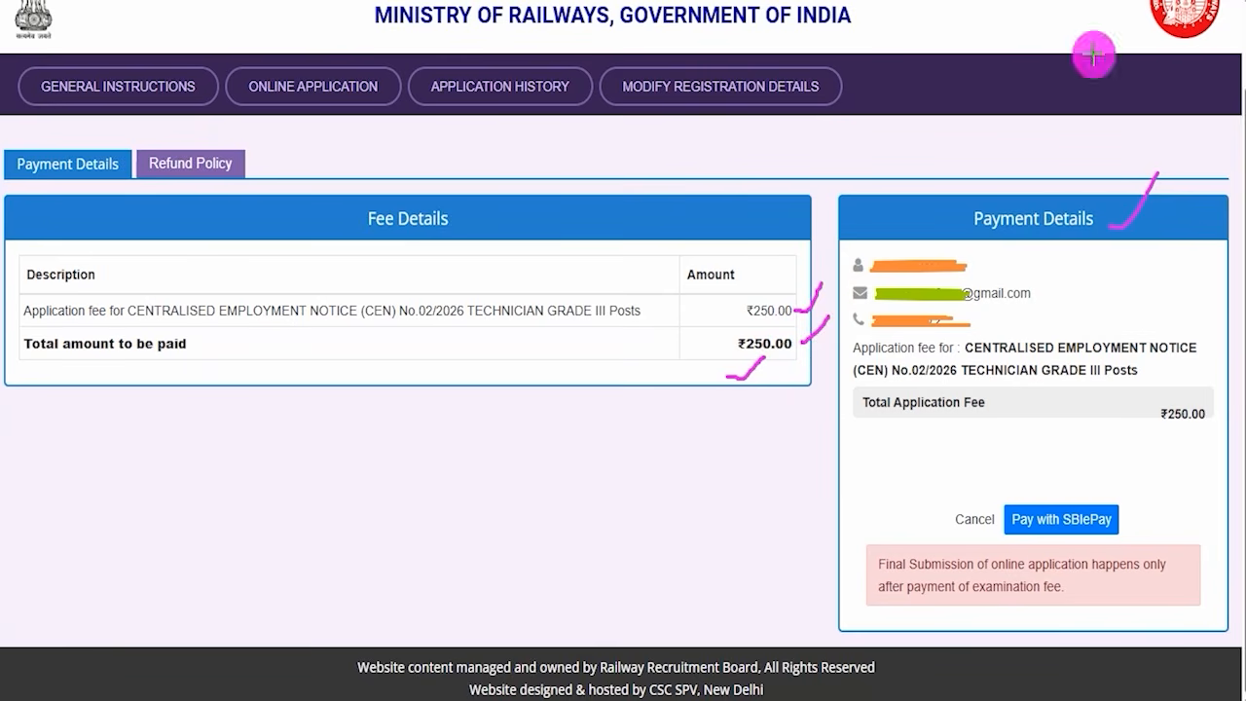
mouse_move(1134, 392)
mouse_down()
mouse_move(1215, 423)
mouse_move(1213, 432)
mouse_up()
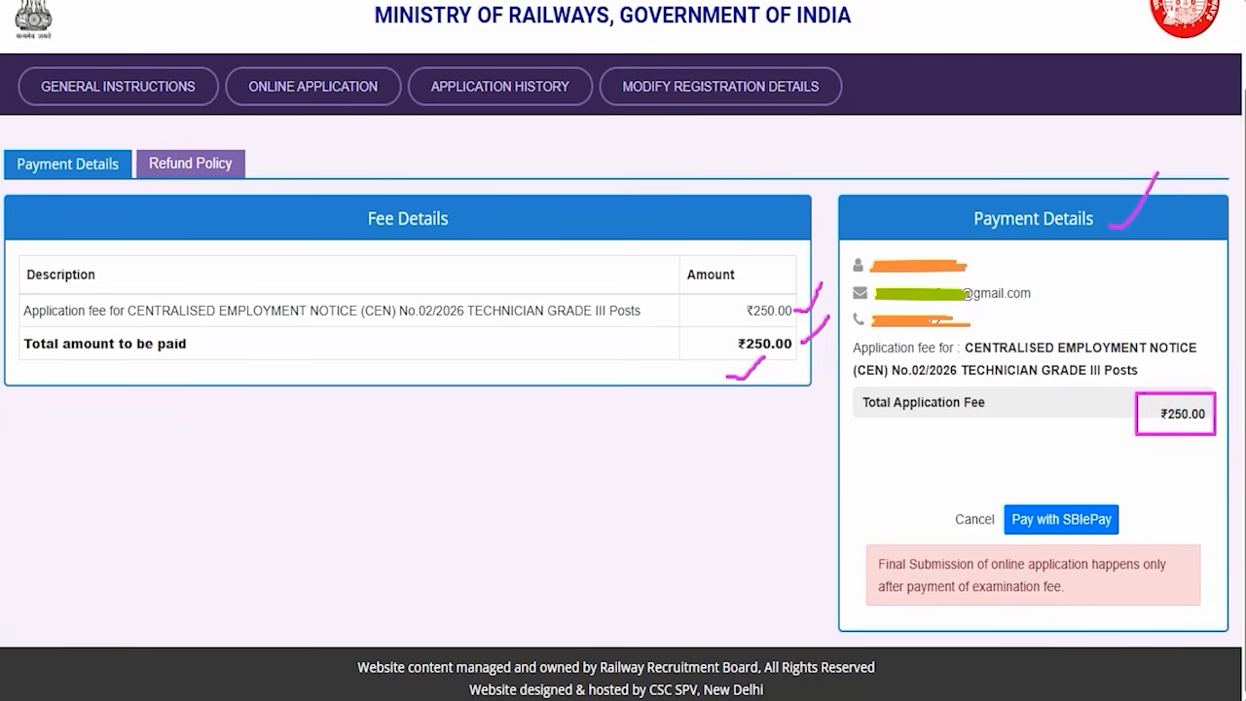
- Mark the Pay with SBIePay option and the payment note's text, terms agreement checkbox and Proceed option
drag(1087, 382, 1070, 477)
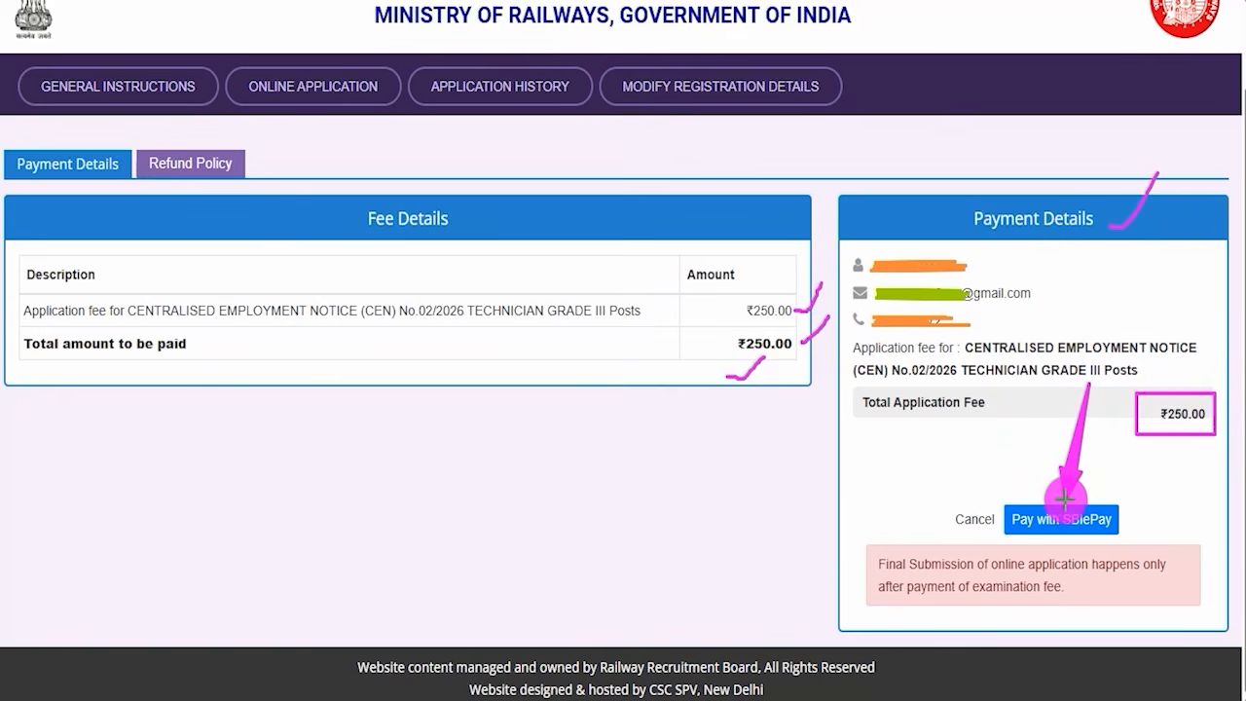
click(1078, 504)
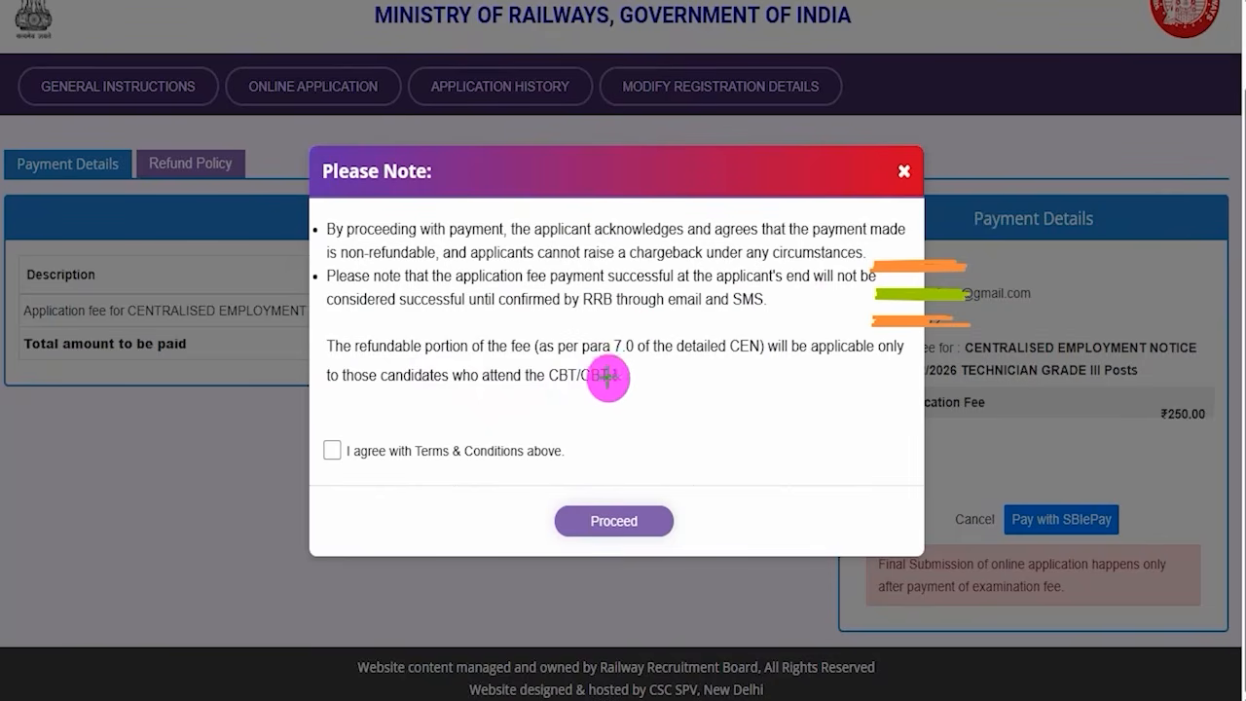
drag(645, 322, 707, 264)
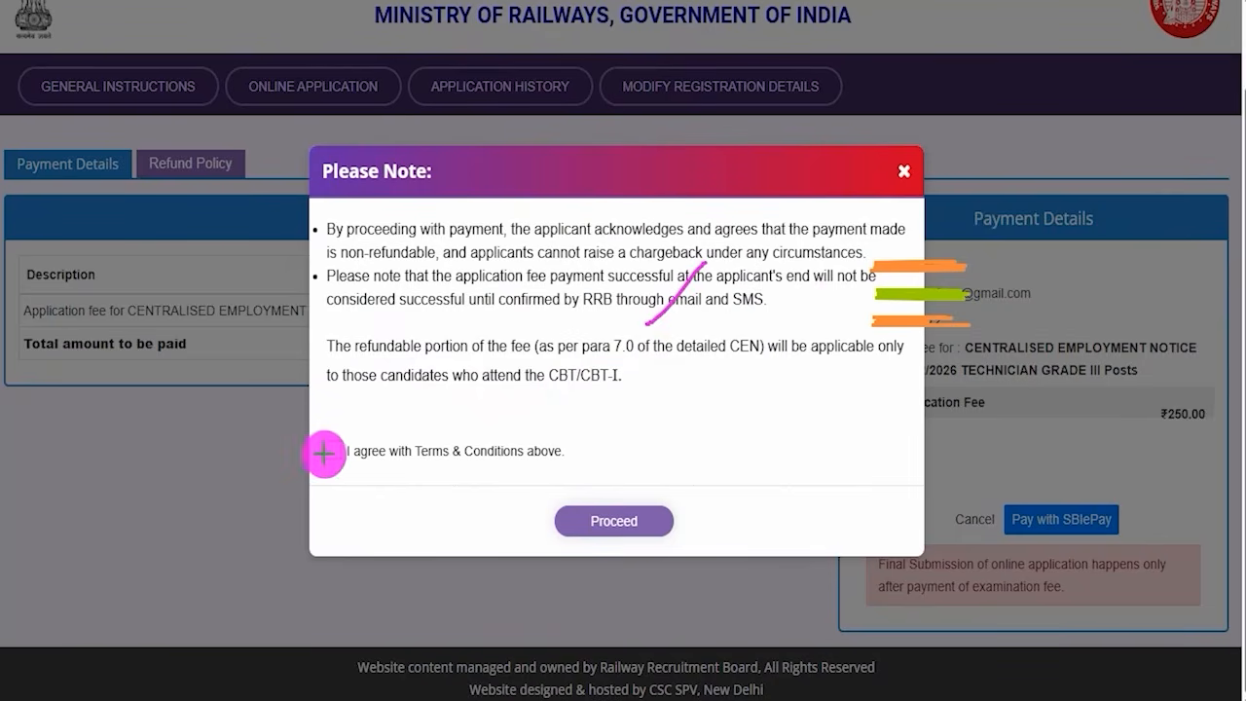
drag(331, 447, 384, 376)
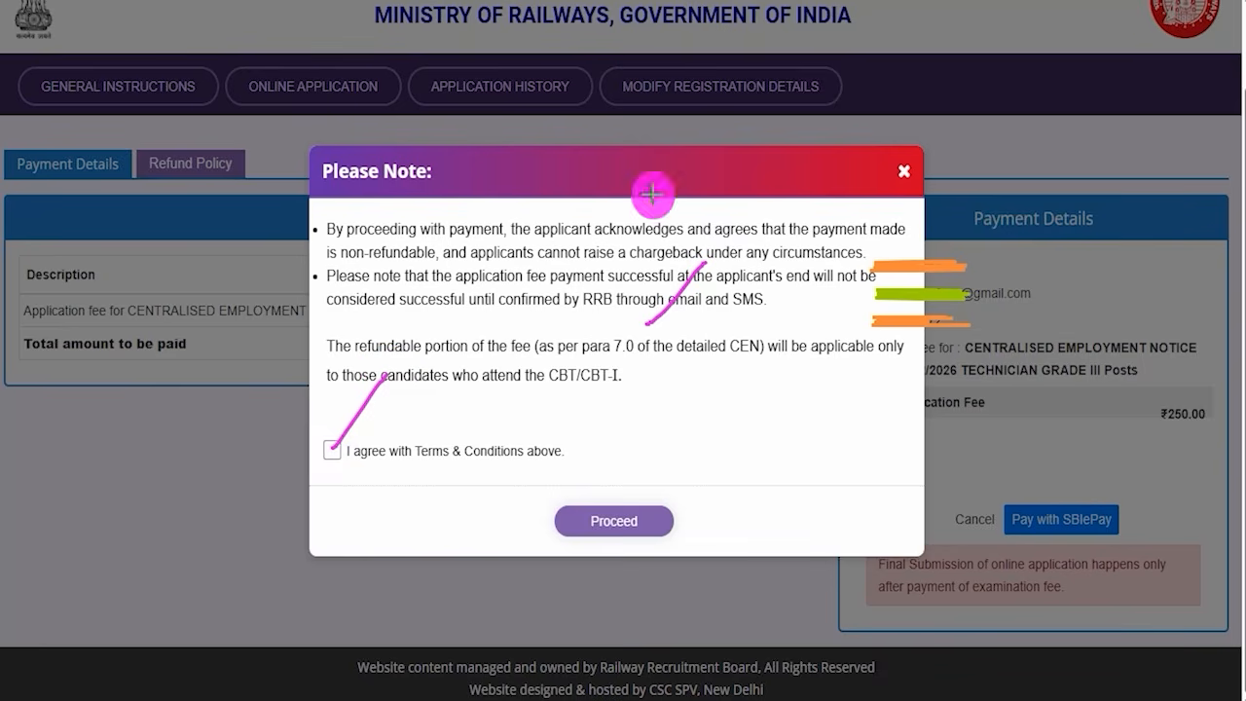
drag(608, 516, 720, 555)
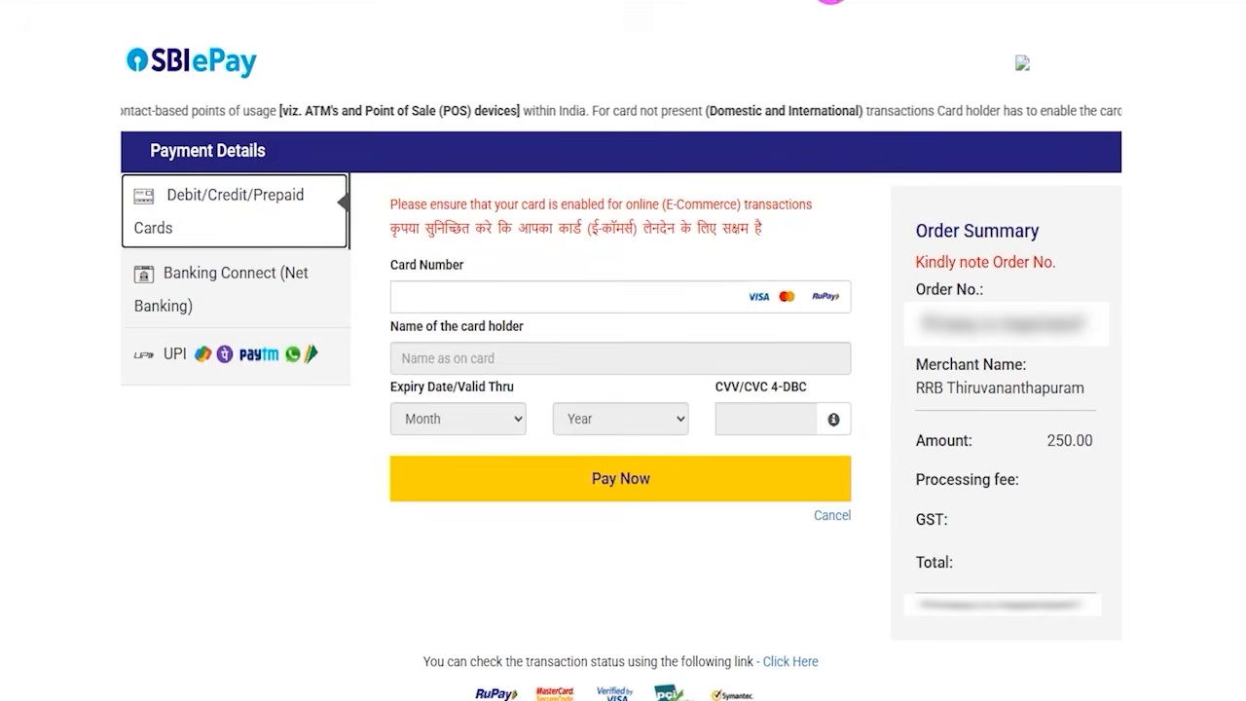
- Look over the card and net banking payment methods on the SBI ePay page and switch to UPI
click(202, 194)
click(198, 284)
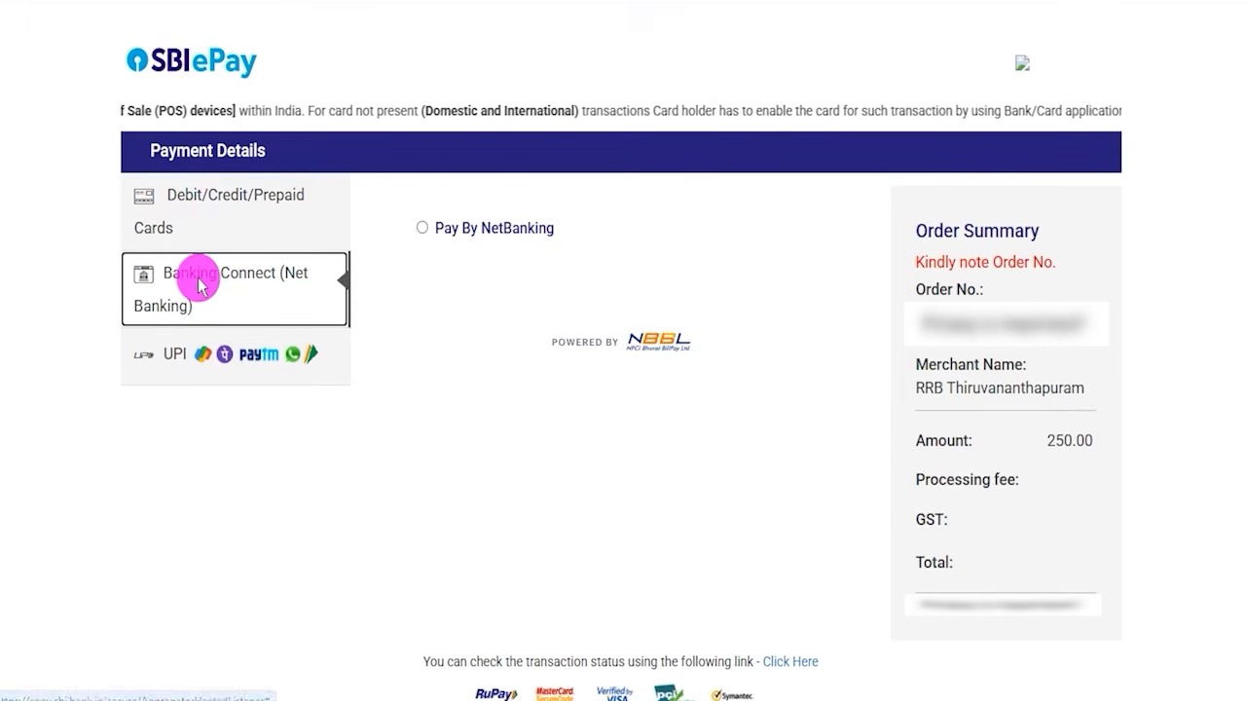
click(171, 362)
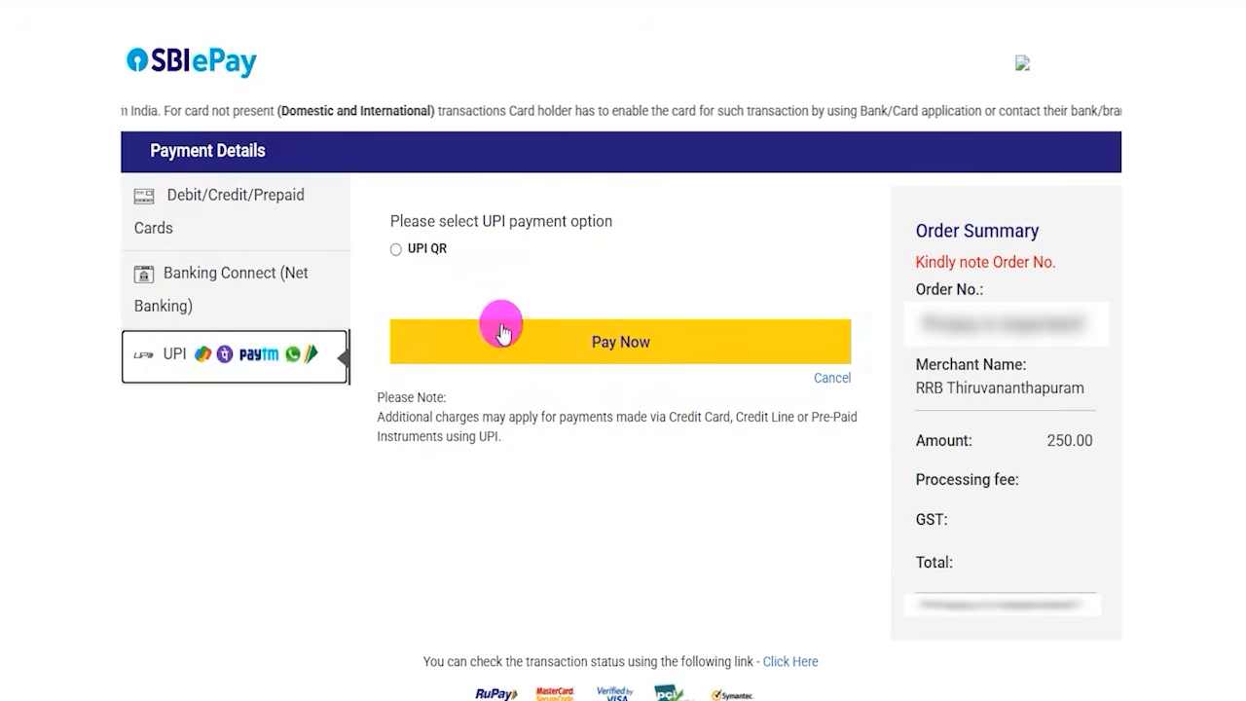
- Box the UPI payment method, choose the UPI QR option and proceed with the payment
mouse_move(93, 326)
mouse_down()
mouse_move(345, 367)
mouse_move(361, 389)
mouse_up()
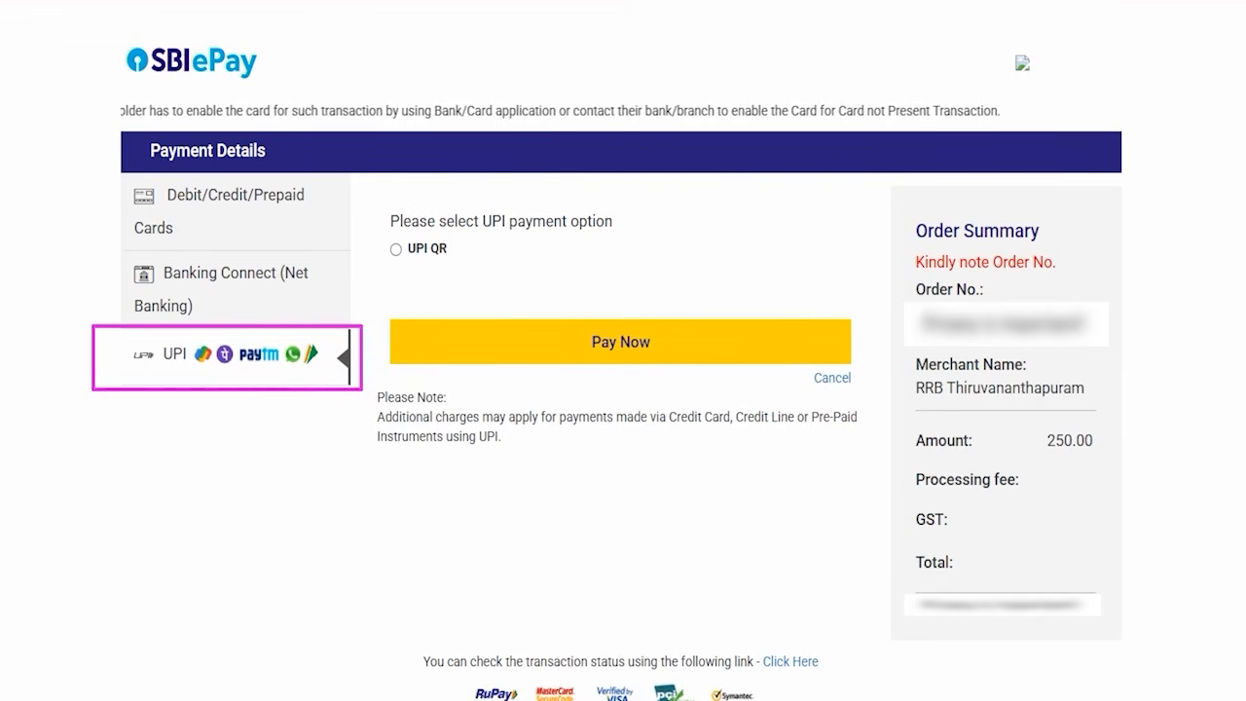
click(396, 250)
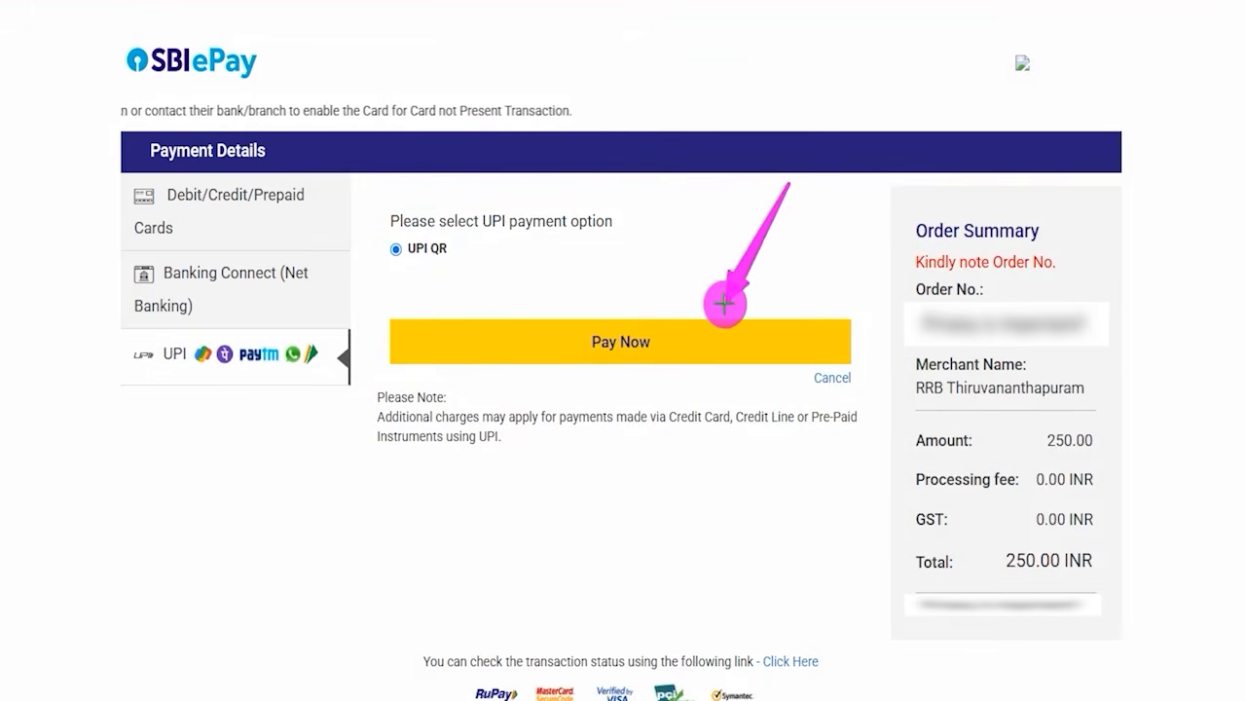
click(661, 342)
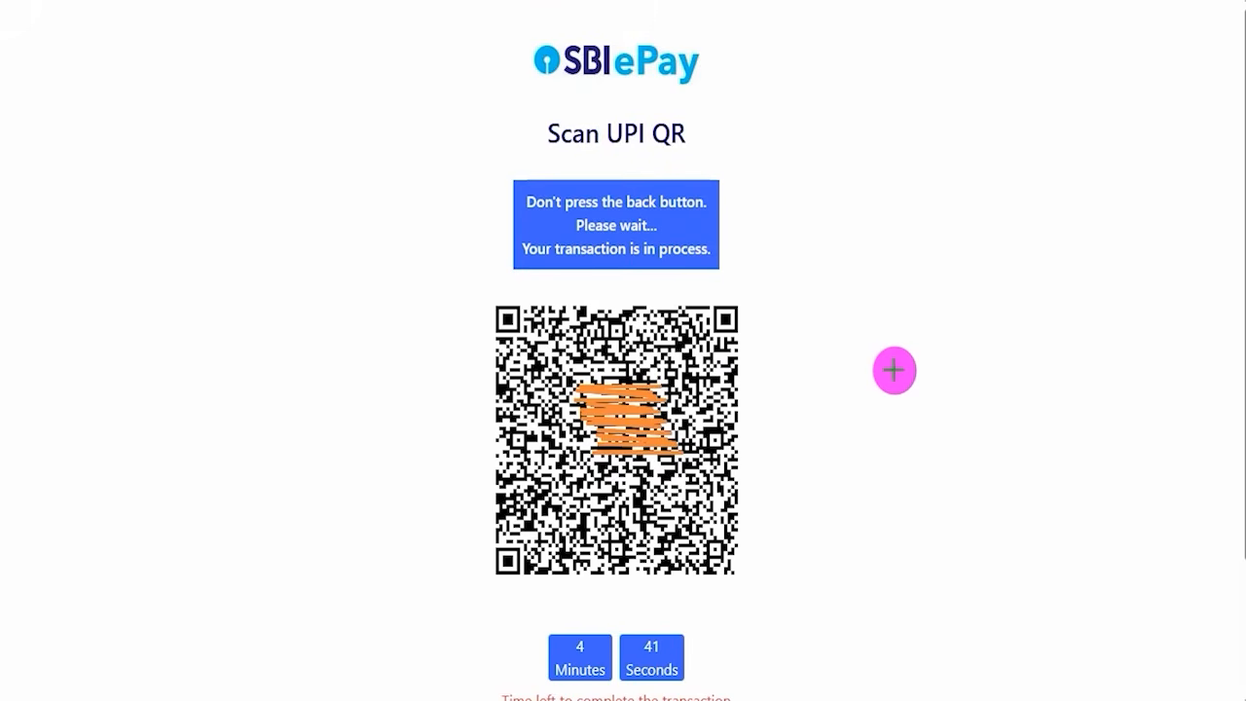
- Draw freehand tick marks beside the UPI QR code to point out scanning it for payment
drag(765, 419, 837, 342)
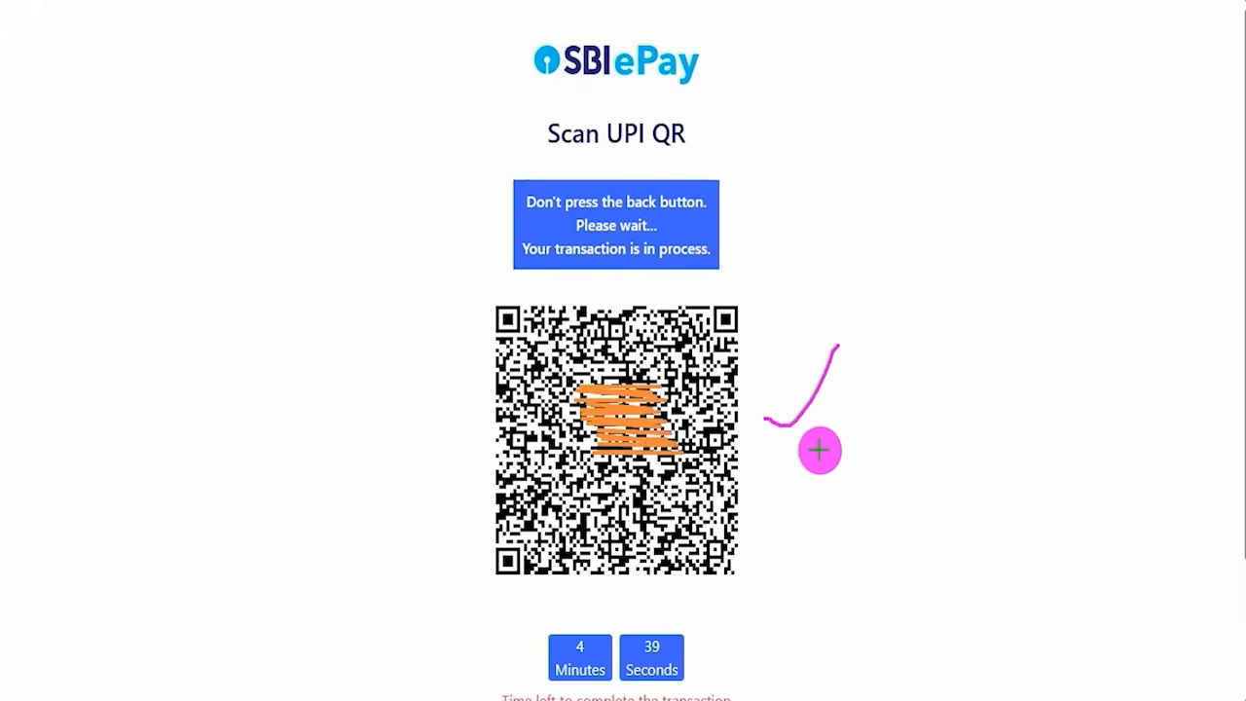
drag(779, 477, 850, 412)
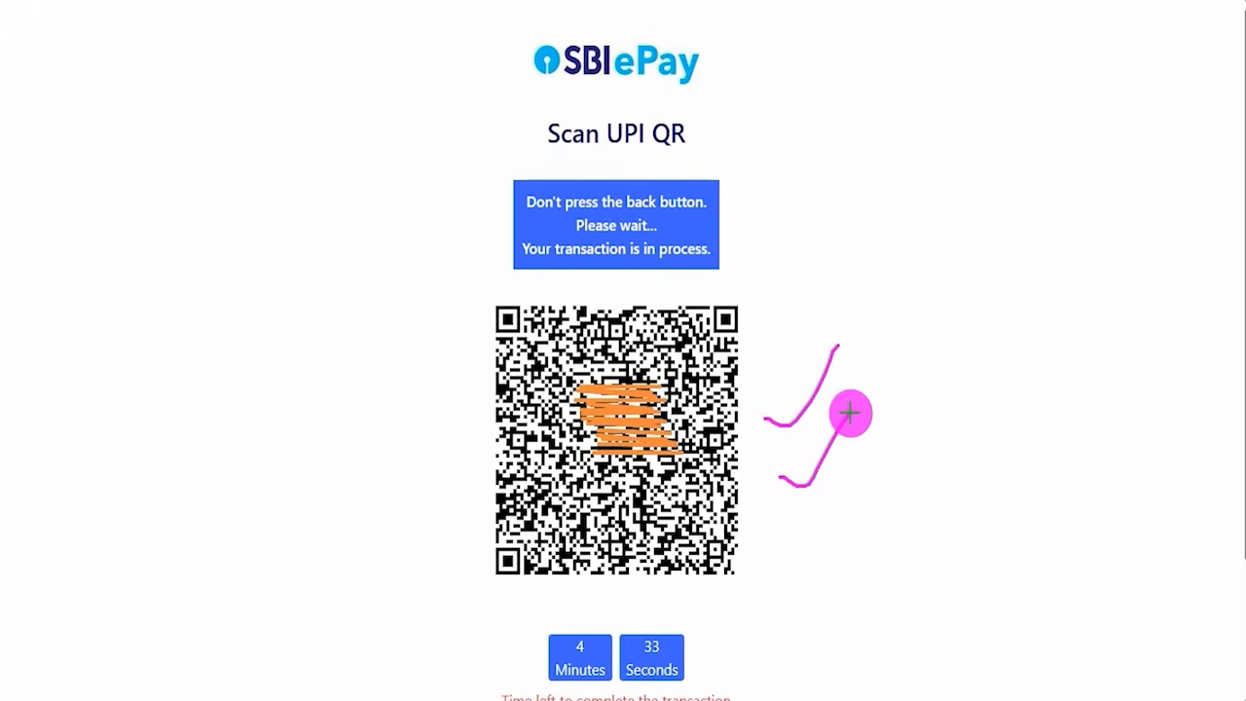
drag(784, 515, 871, 432)
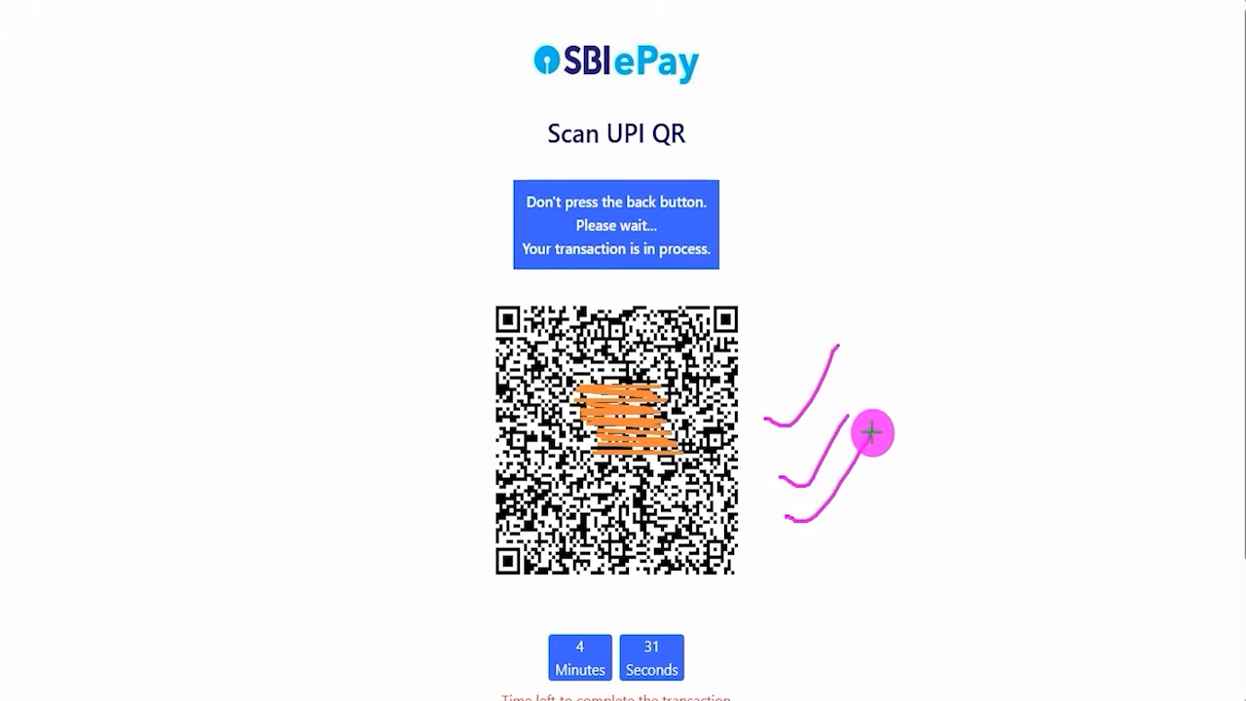
drag(773, 339, 829, 277)
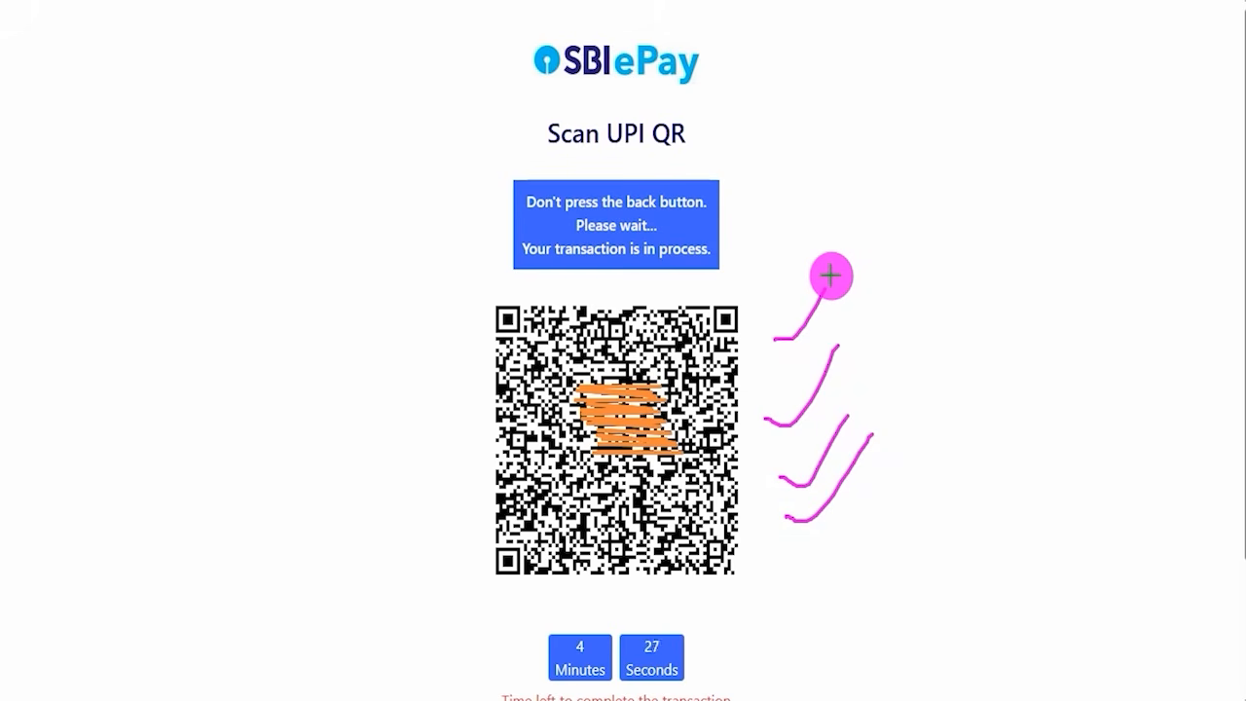
drag(783, 363, 837, 311)
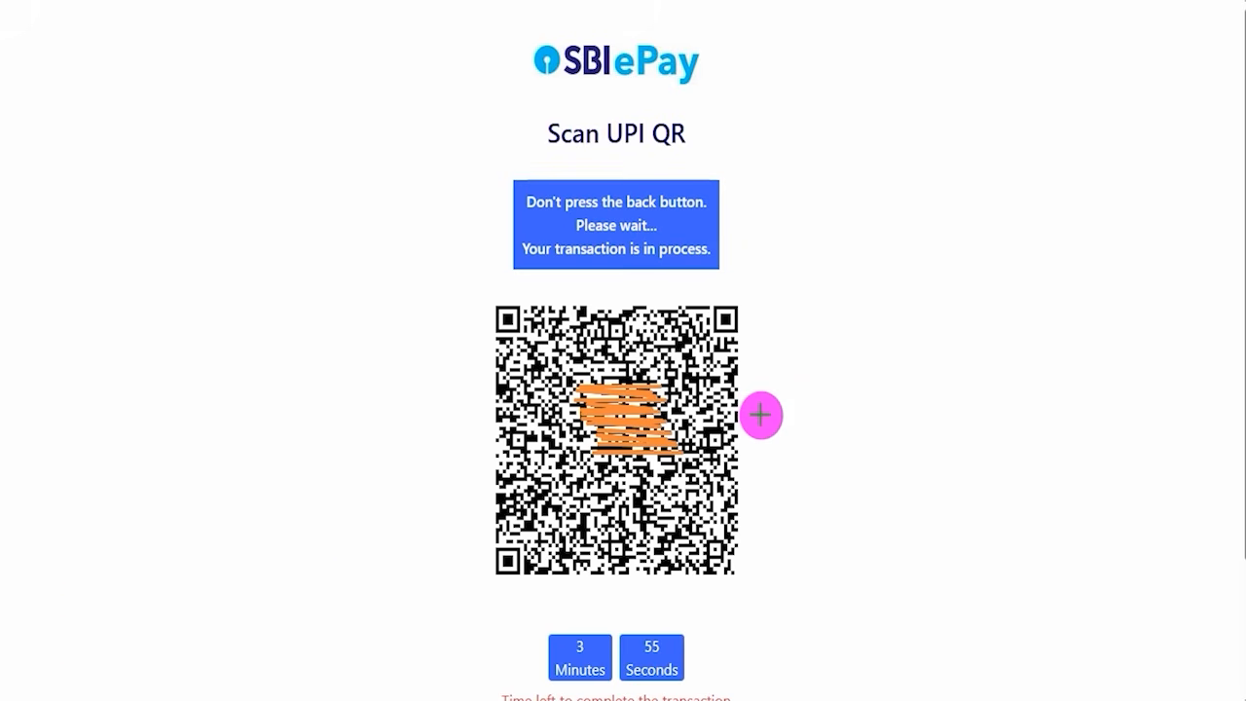
mouse_move(765, 361)
mouse_down()
mouse_move(810, 329)
mouse_move(780, 409)
mouse_move(827, 365)
mouse_up()
drag(789, 437, 857, 377)
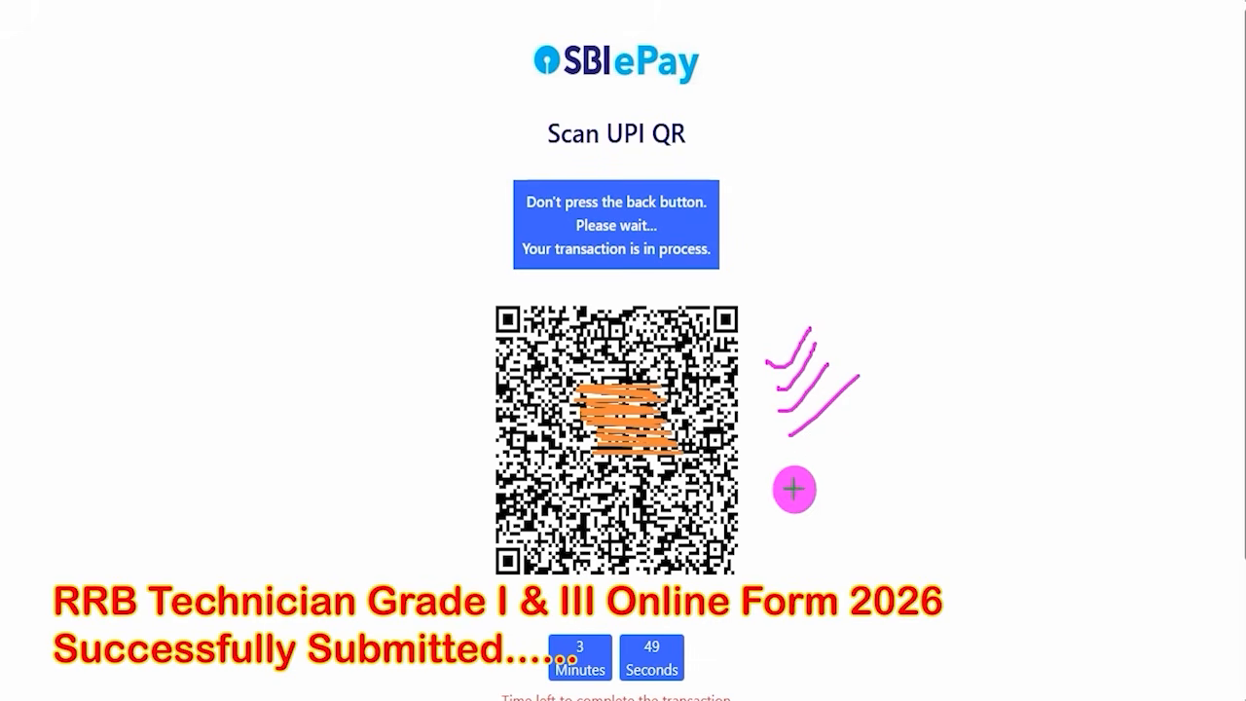
drag(798, 473, 863, 429)
drag(790, 509, 839, 490)
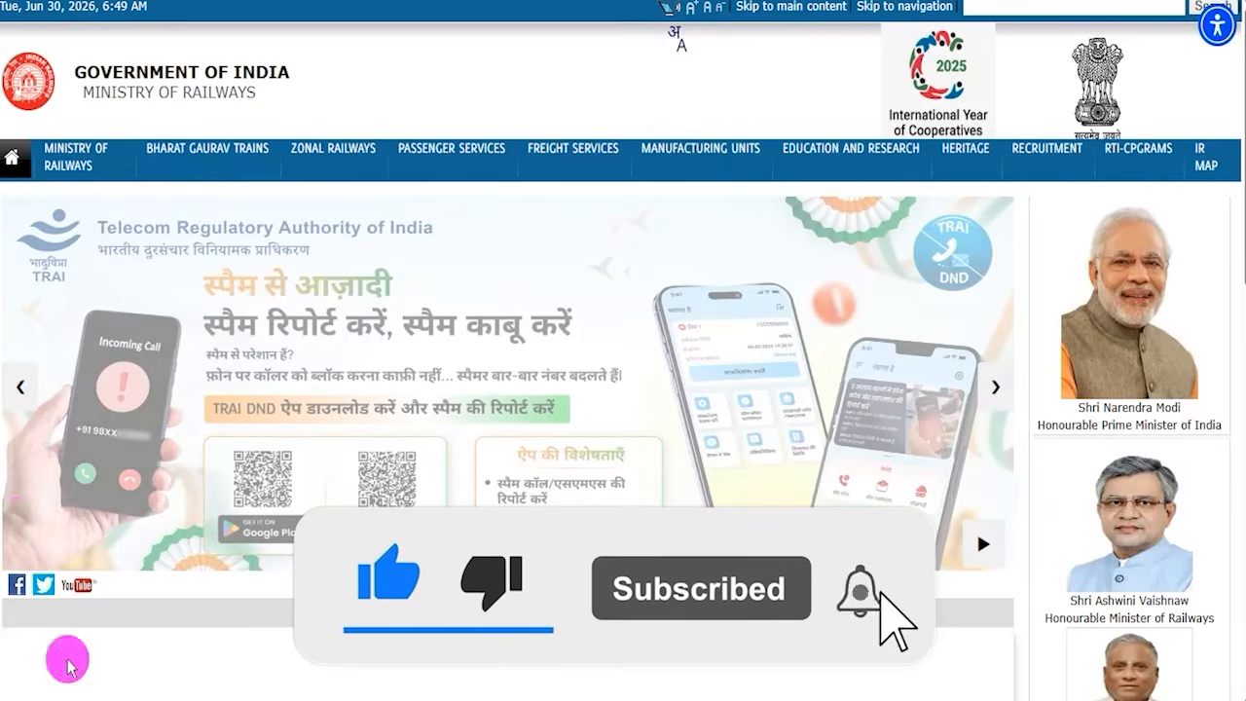
- Advance the Ministry of Railways home page banner to the next slide
click(995, 394)
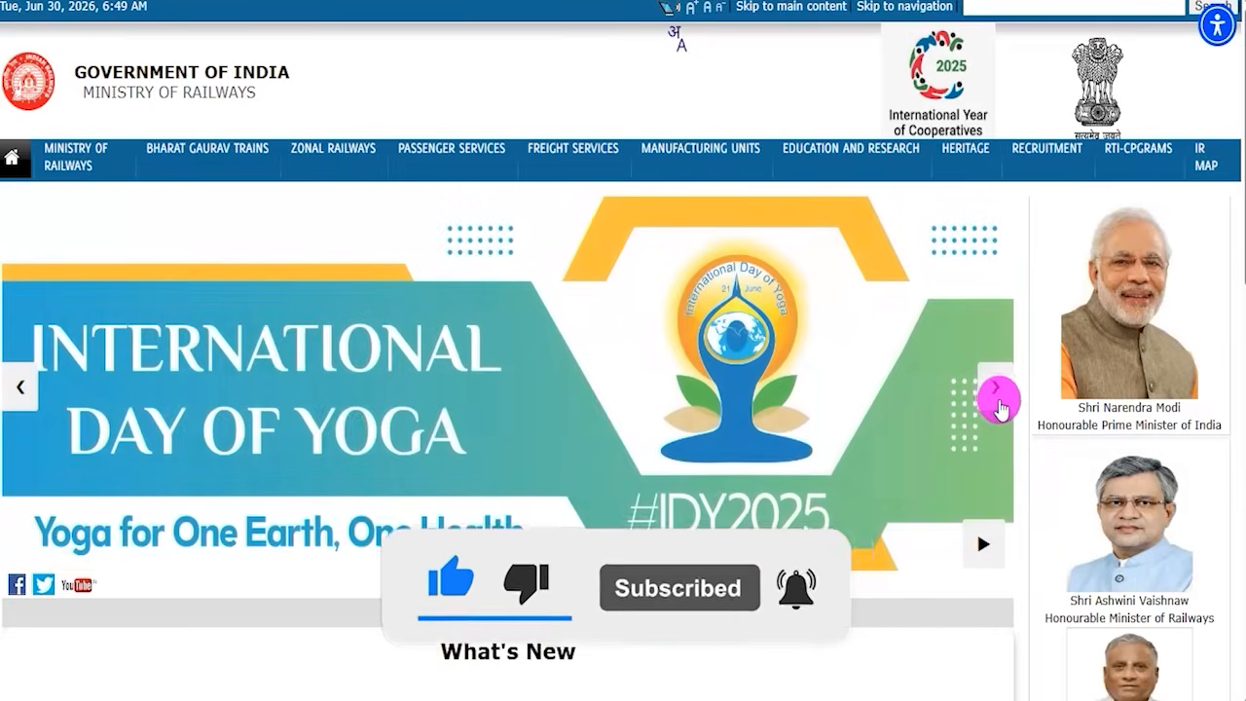